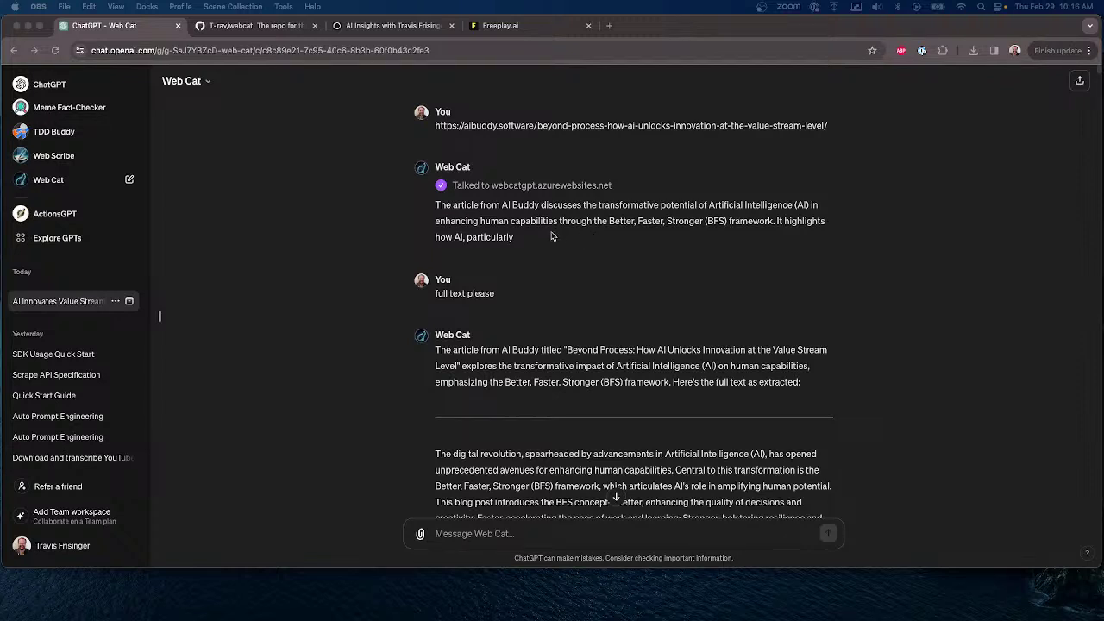
Switch to the webcat repository on GitHub and open function_app.py in the src folder.
left_click(248, 26)
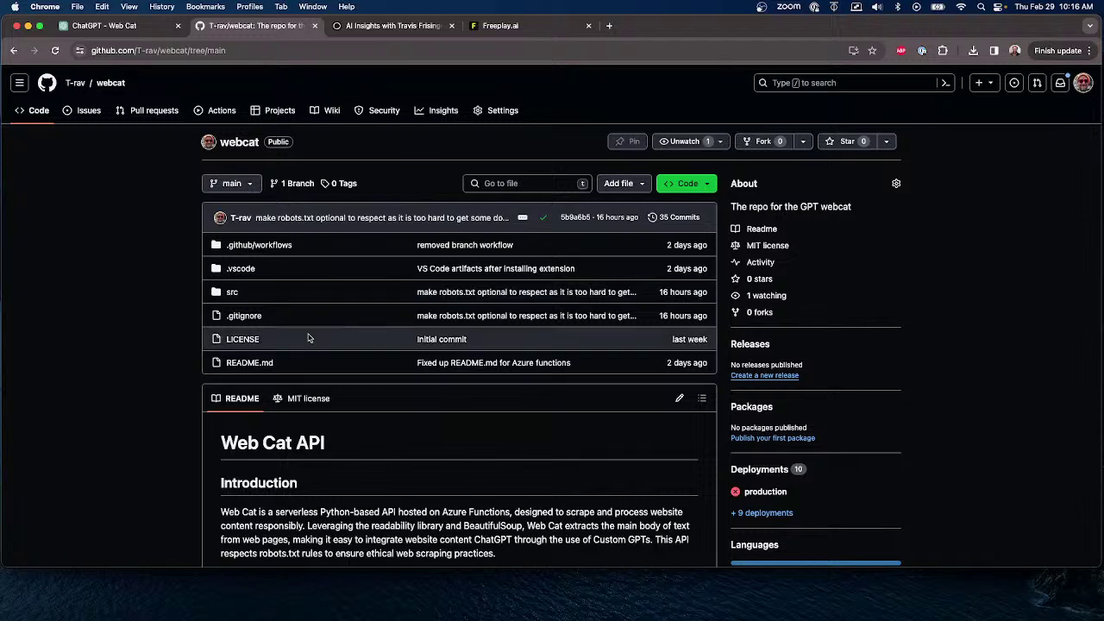
left_click(231, 293)
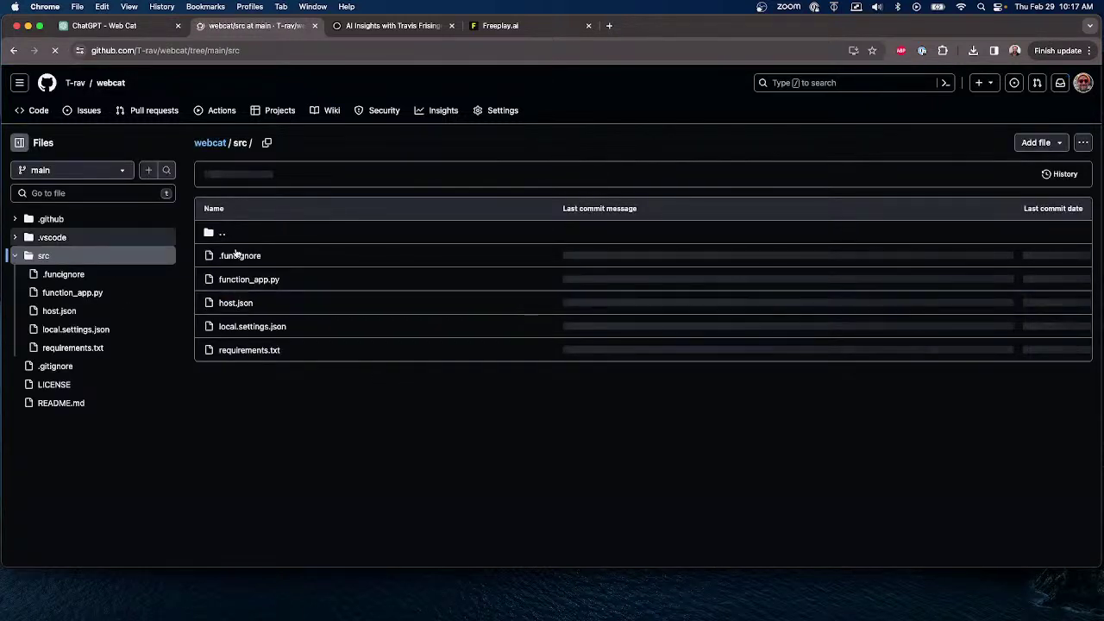
left_click(249, 279)
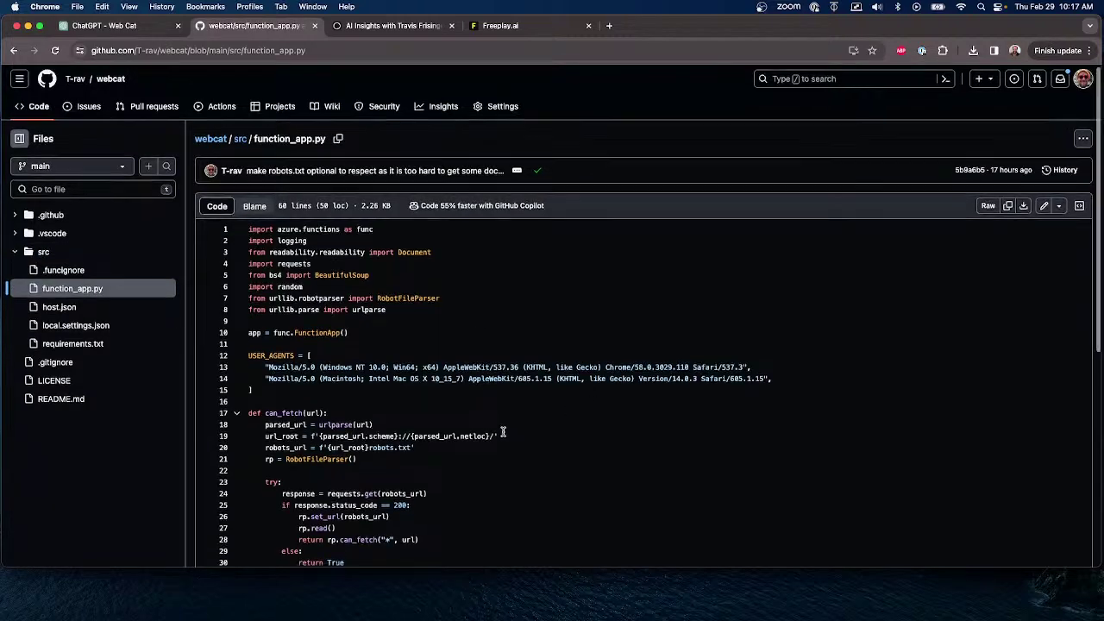
Examine the can_fetch function in function_app.py and highlight the line that requests the robots.txt URL.
scroll(509, 435, "down", 5)
left_click_drag(265, 261, 521, 439)
left_click(522, 373)
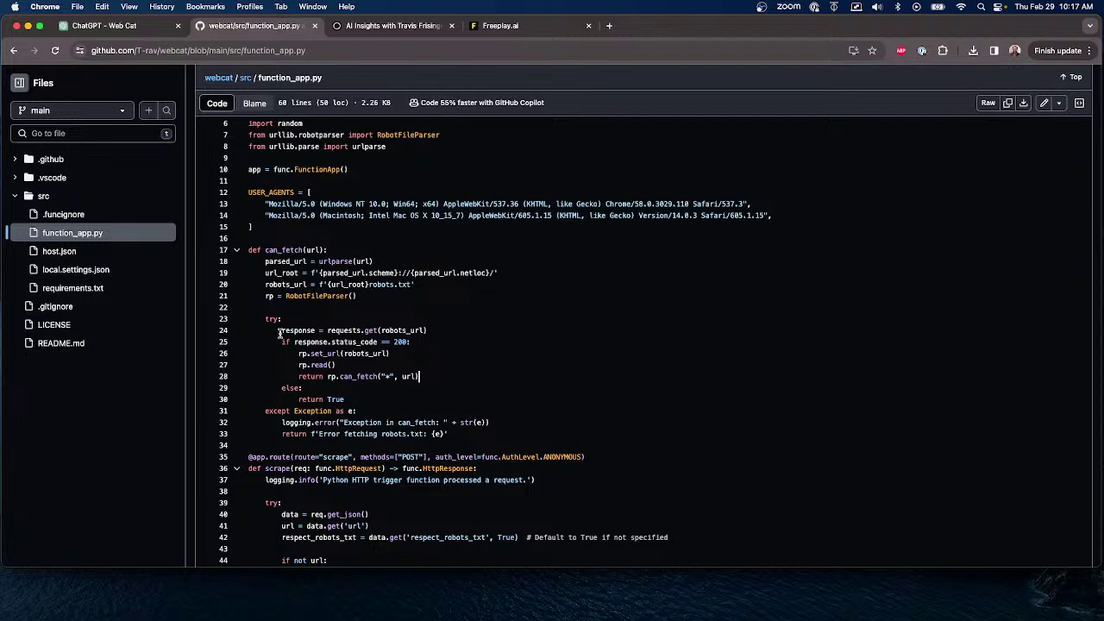
left_click_drag(280, 334, 463, 334)
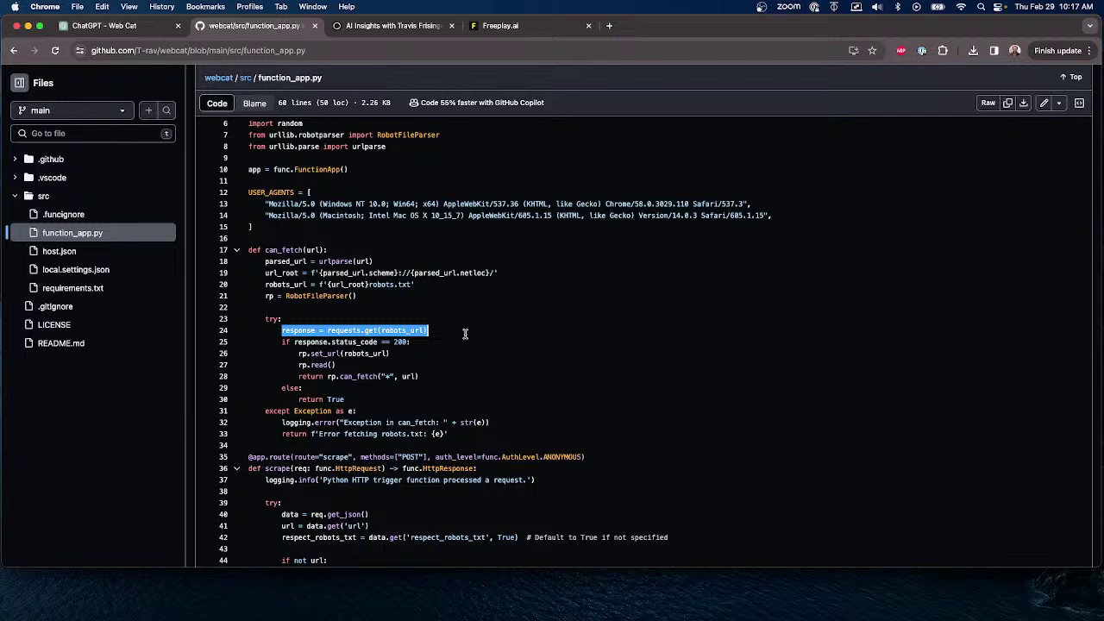
Review the rest of function_app.py down to the scrape function and highlight its logging.info line.
scroll(476, 337, "down", 2)
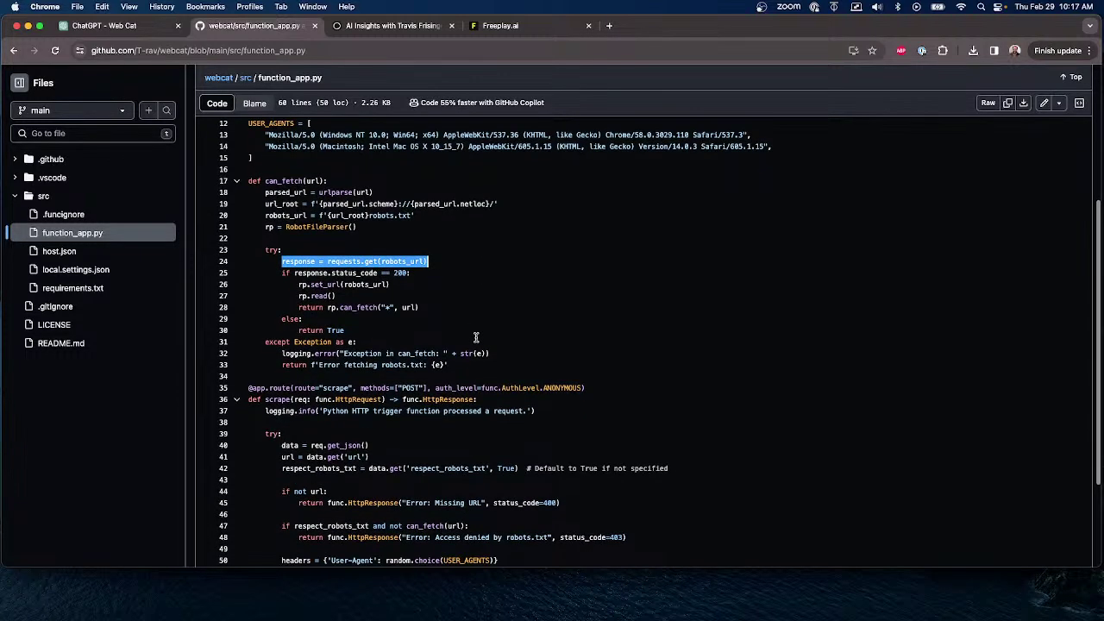
scroll(475, 337, "down", 1)
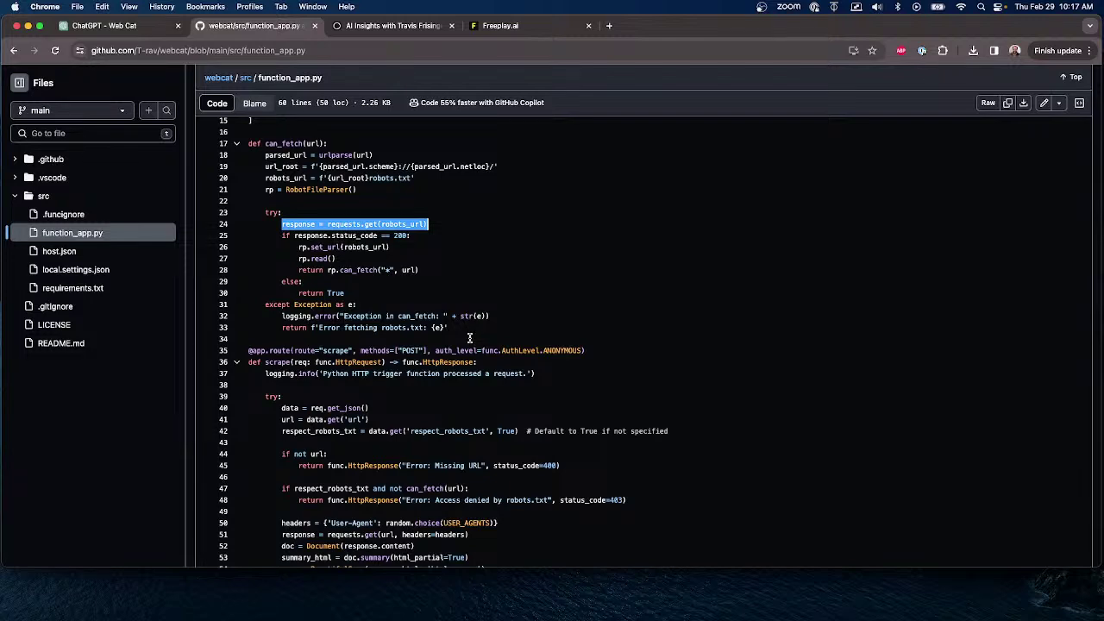
scroll(471, 337, "down", 3)
scroll(471, 337, "up", 7)
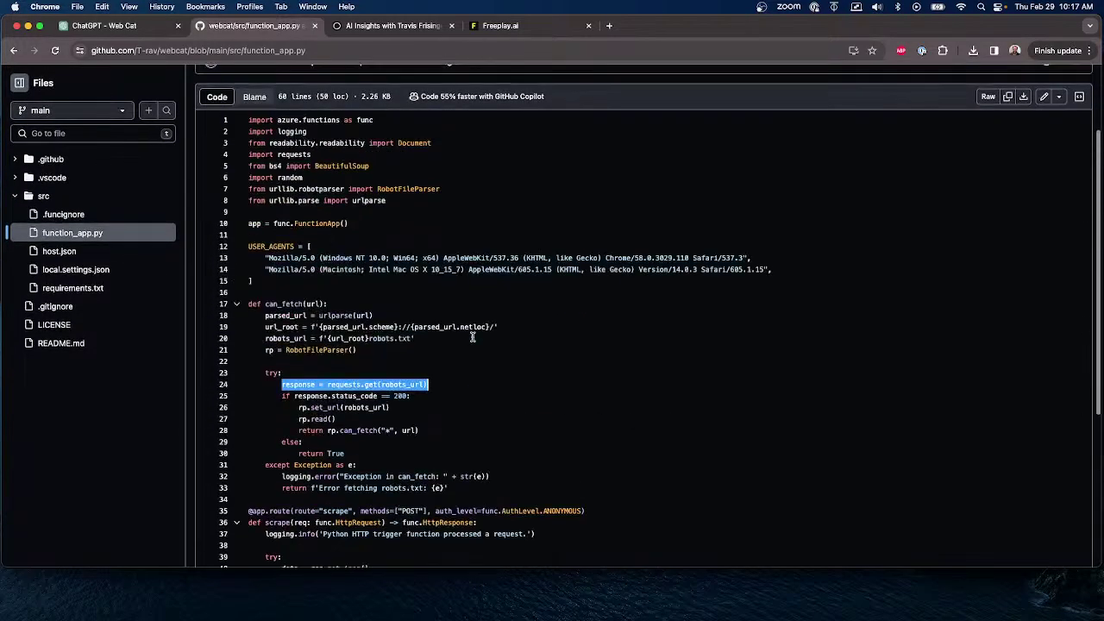
scroll(472, 337, "down", 3)
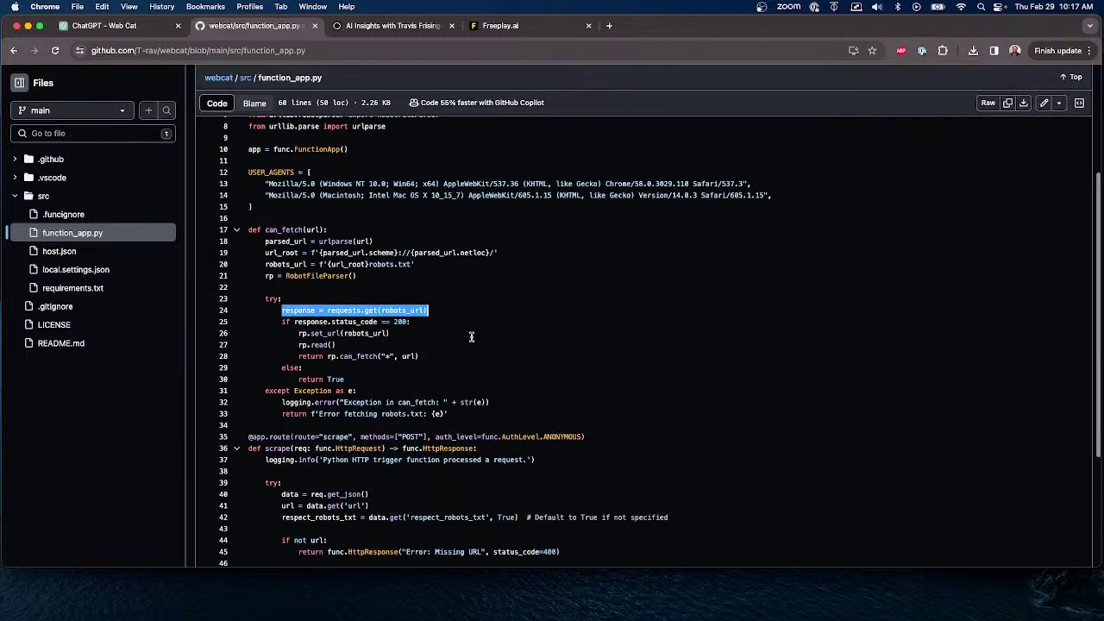
scroll(414, 337, "down", 2)
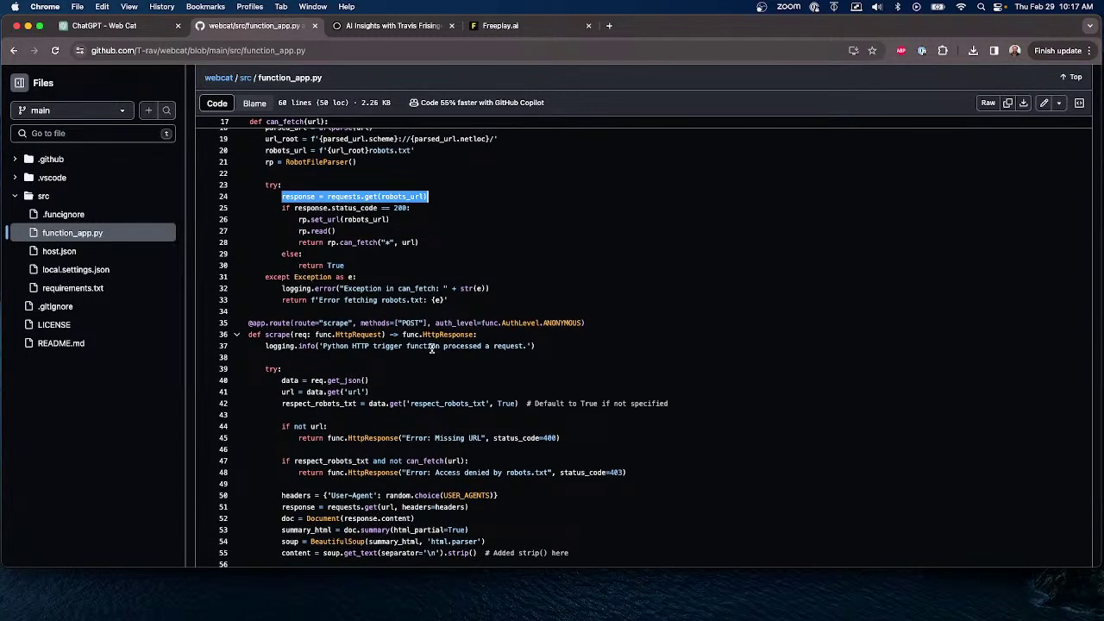
scroll(431, 346, "down", 2)
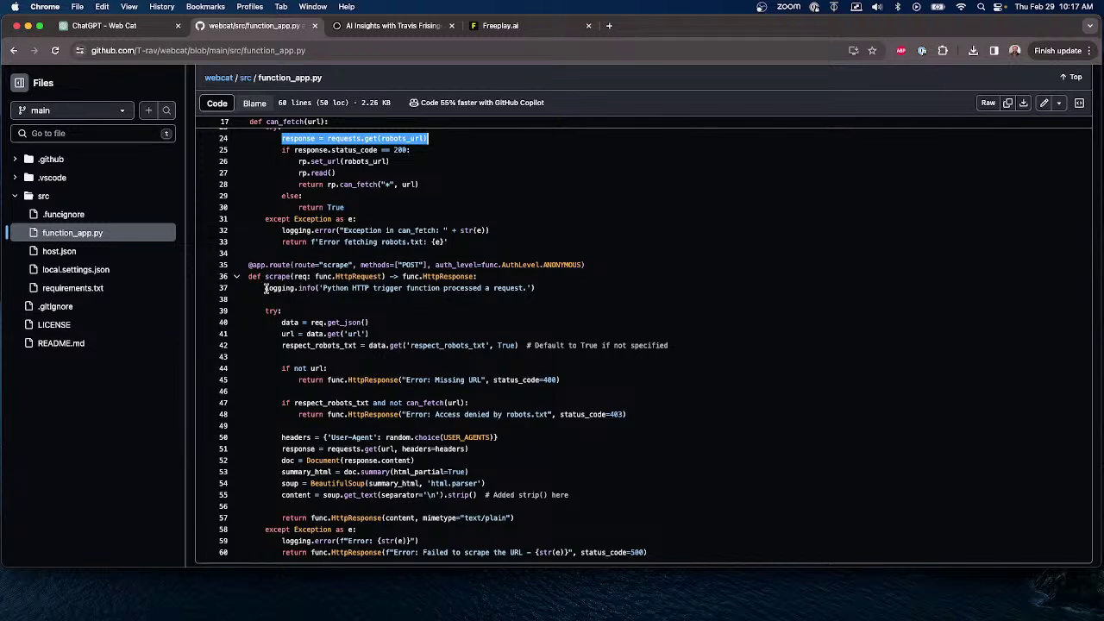
left_click_drag(265, 288, 551, 288)
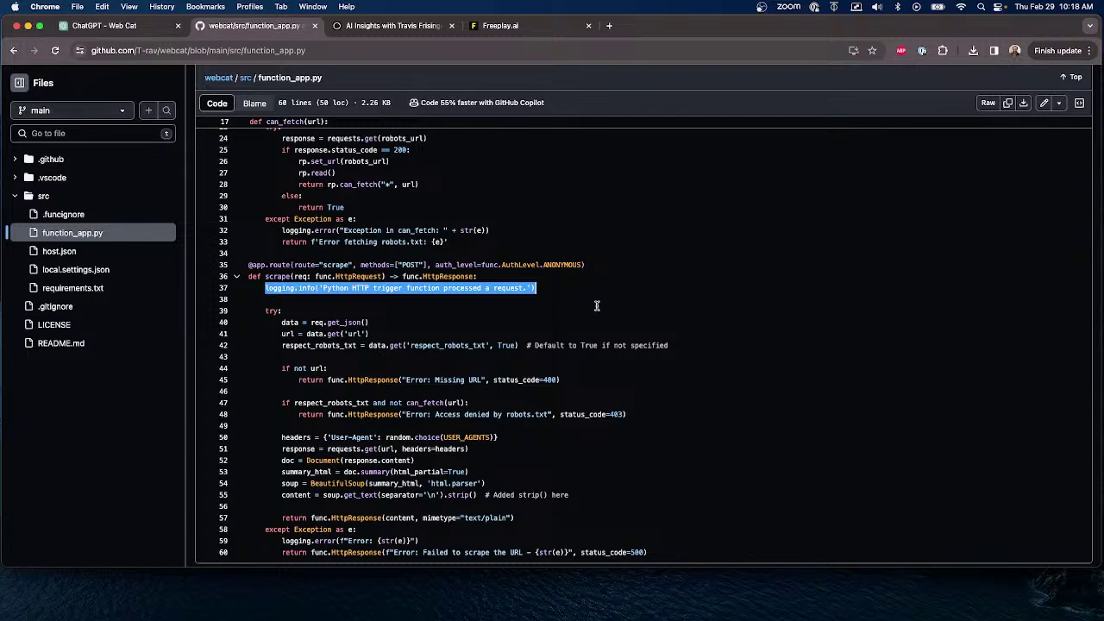
scroll(553, 334, "down", 1)
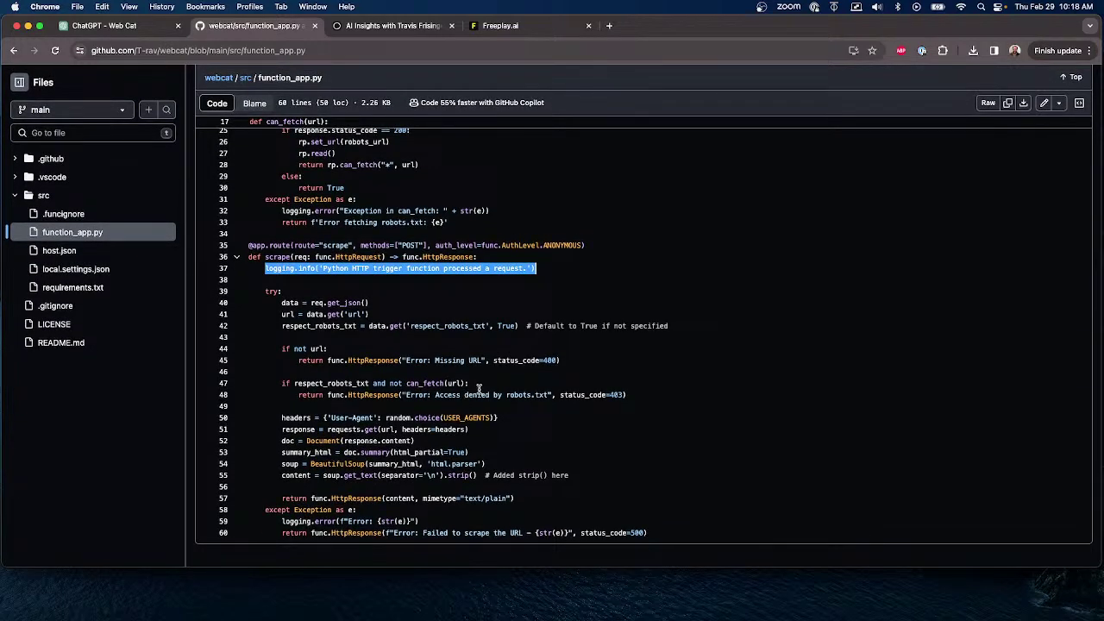
Return to can_fetch and highlight its try block from the response request through return True.
scroll(485, 333, "up", 3)
scroll(470, 319, "up", 3)
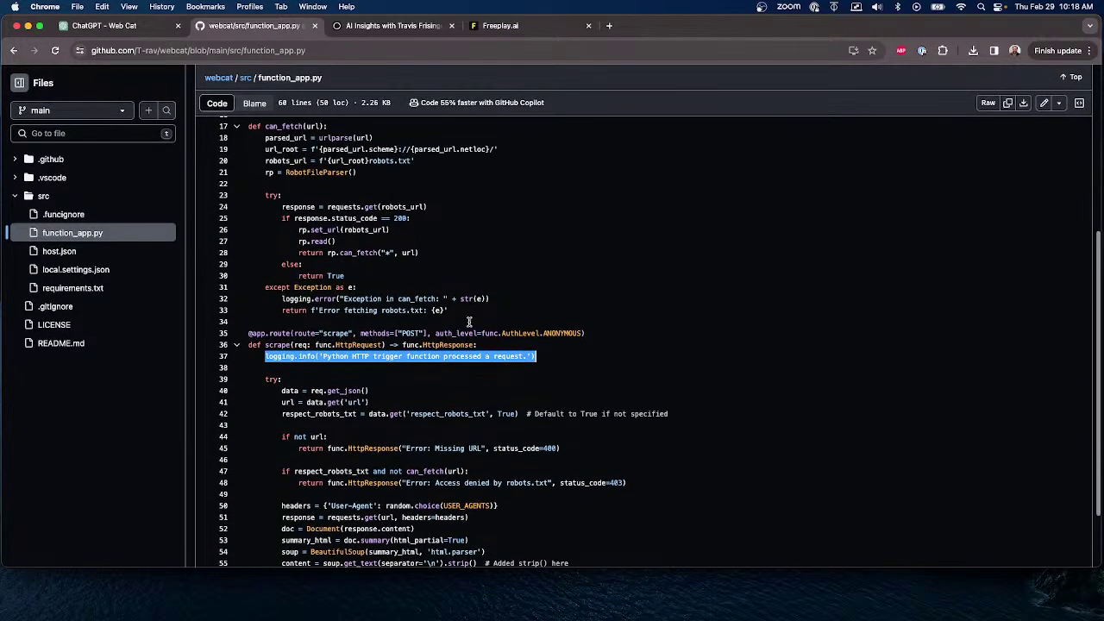
left_click_drag(282, 236, 393, 302)
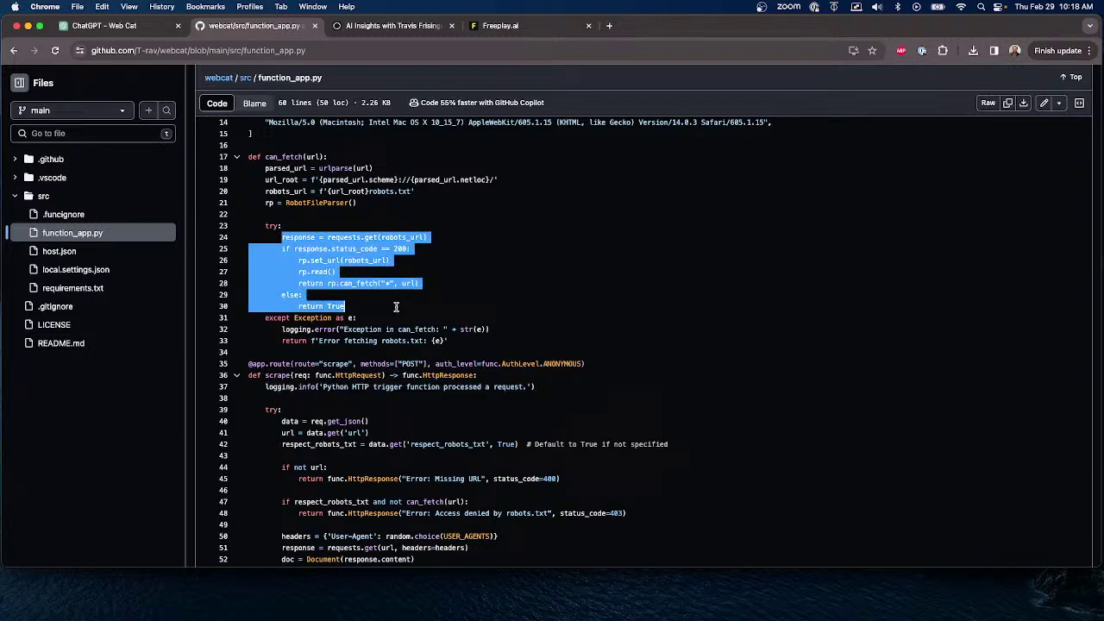
Switch to the Web Cat conversation in ChatGPT and read through the full text retrieved for the first AI Buddy article.
left_click(125, 26)
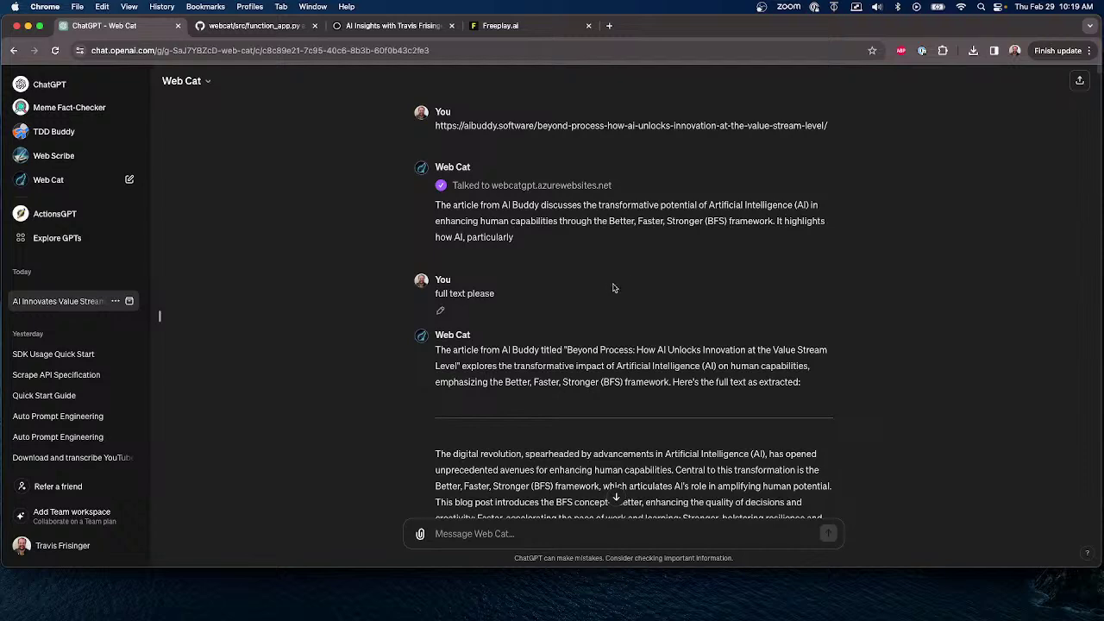
scroll(614, 288, "down", 1)
scroll(610, 289, "up", 1)
scroll(556, 238, "down", 1)
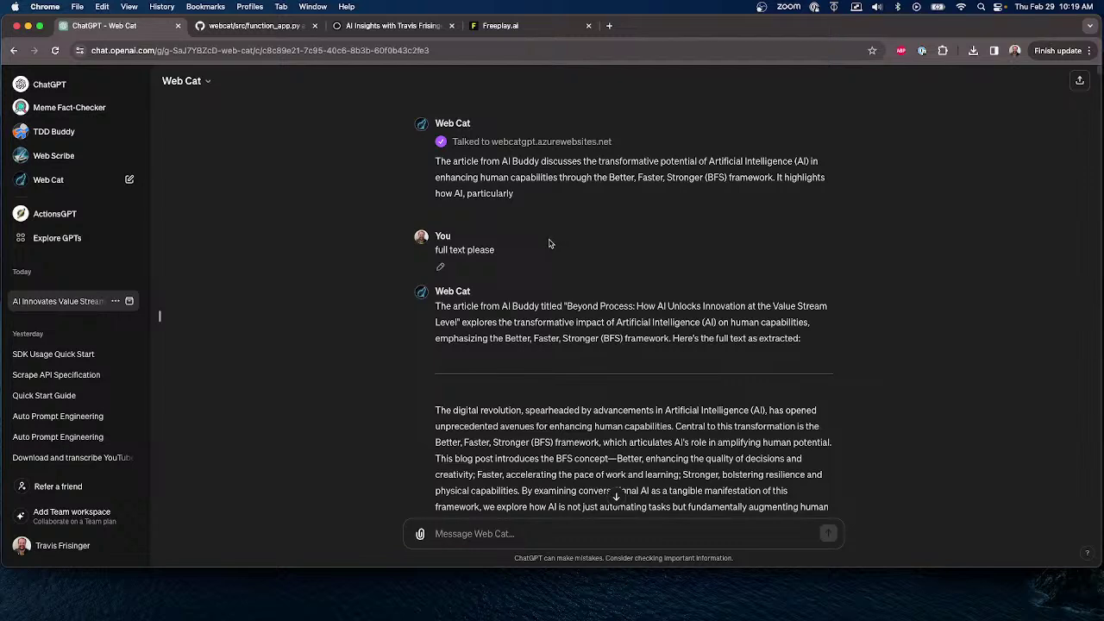
scroll(563, 241, "down", 2)
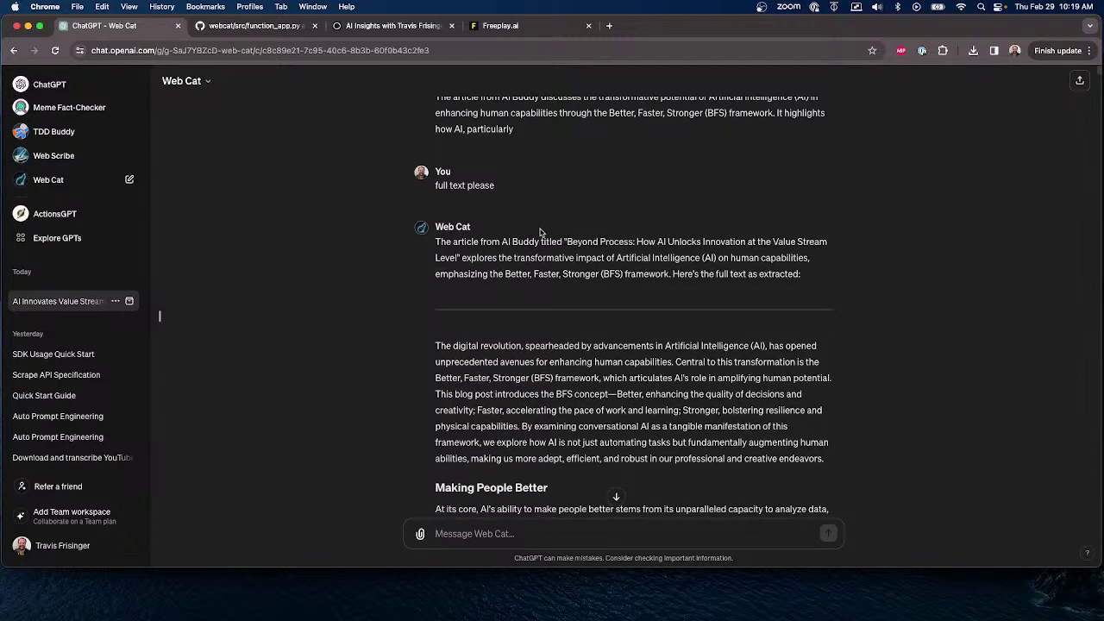
scroll(640, 291, "down", 10)
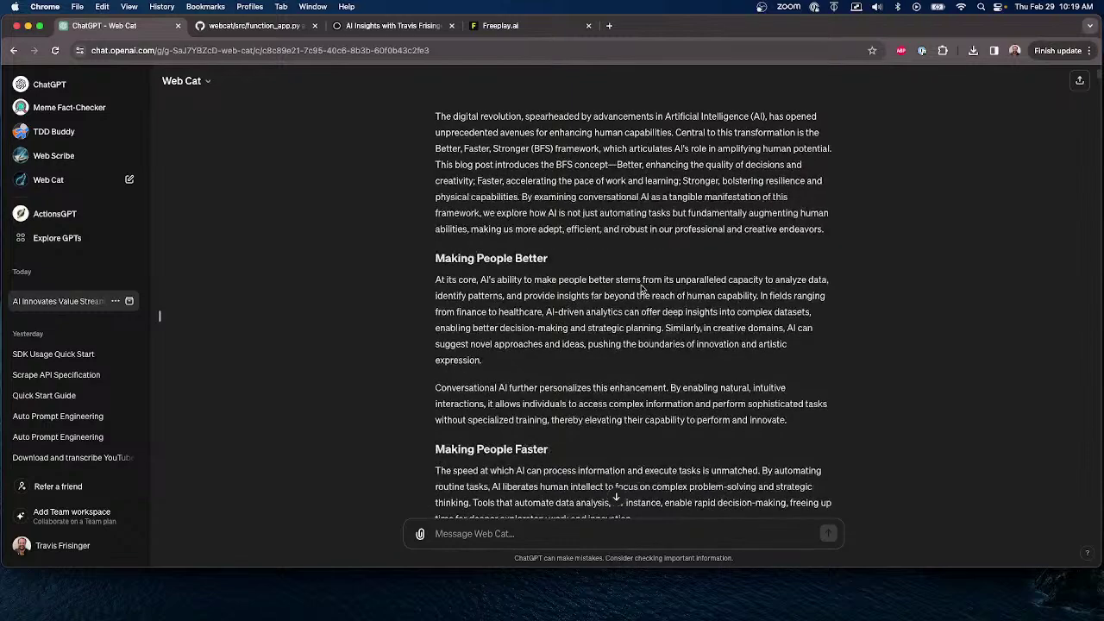
scroll(640, 290, "down", 10)
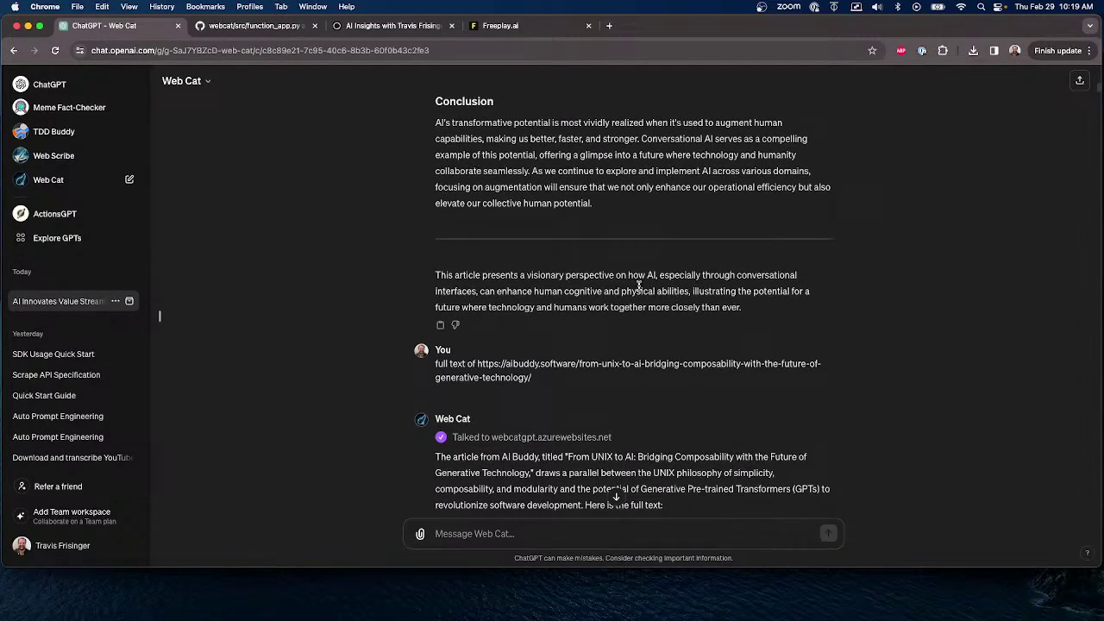
Review the full-text requests and replies for the UNIX-to-AI and conversational AI articles in the conversation.
scroll(591, 301, "down", 5)
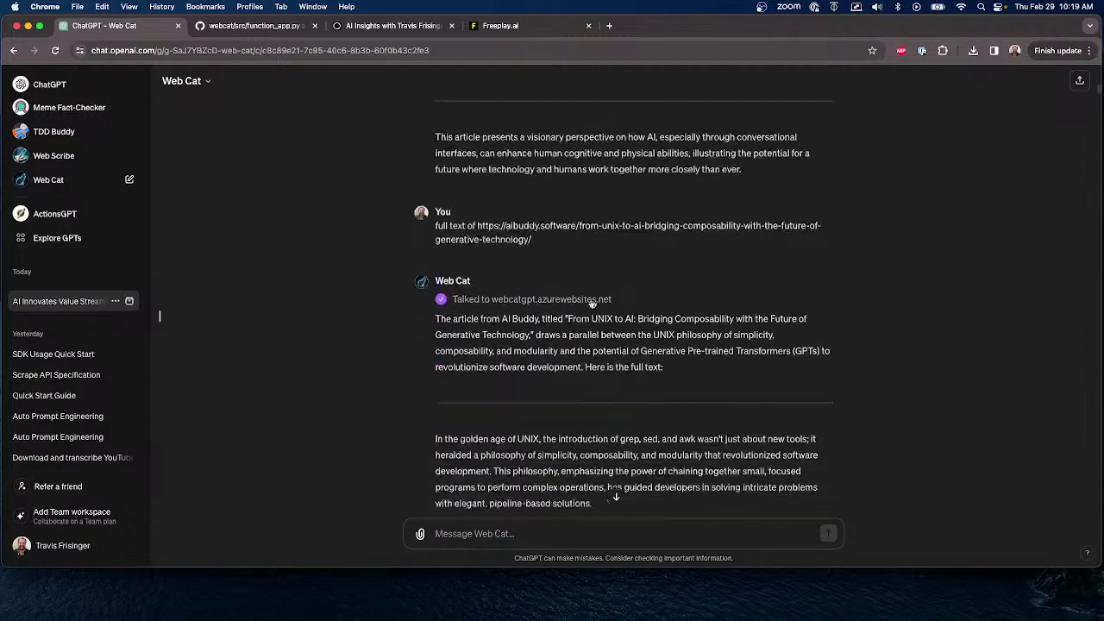
scroll(590, 302, "down", 10)
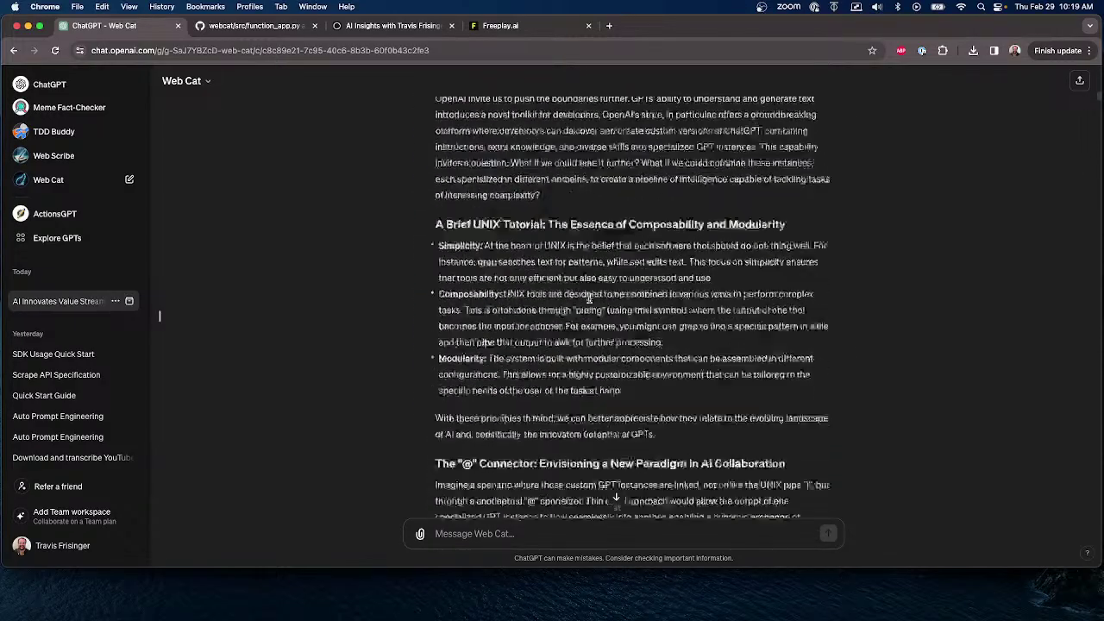
scroll(589, 300, "down", 10)
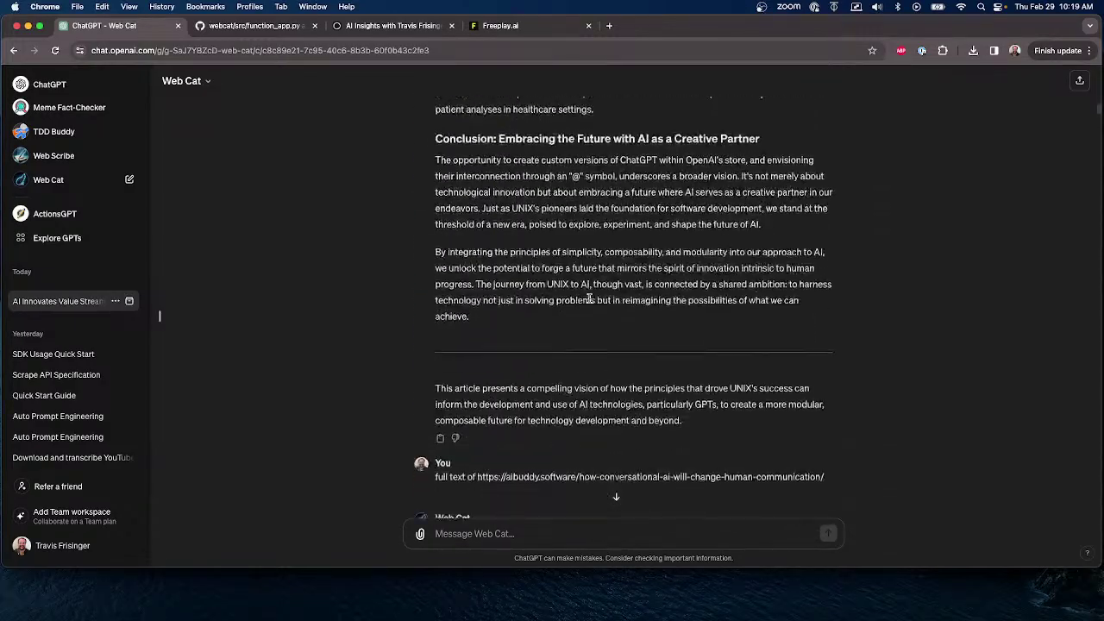
scroll(590, 302, "down", 2)
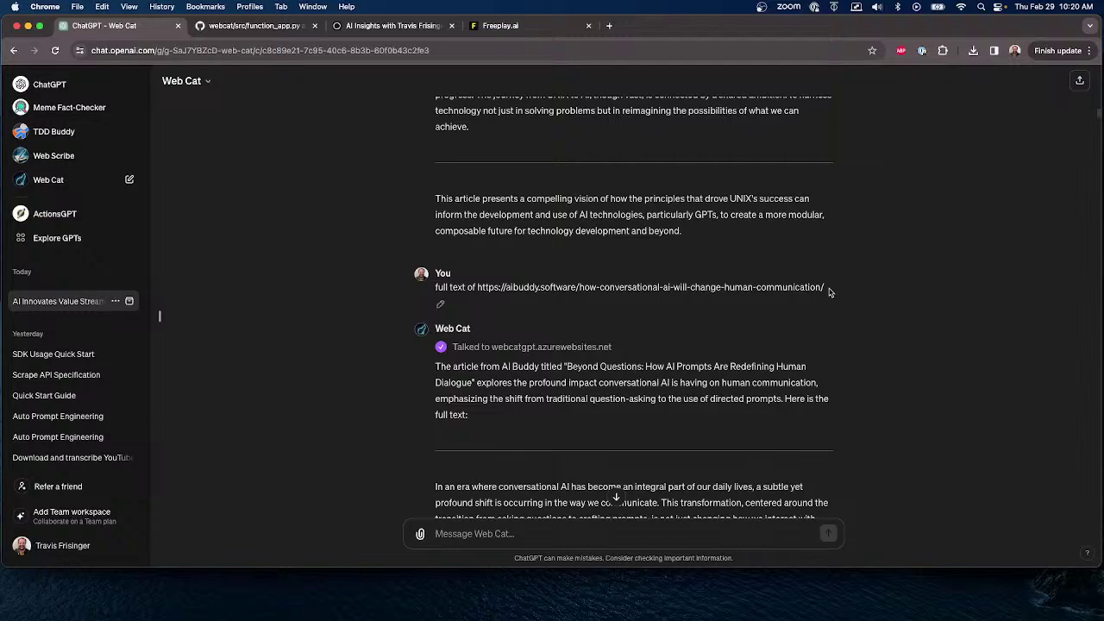
scroll(673, 319, "down", 15)
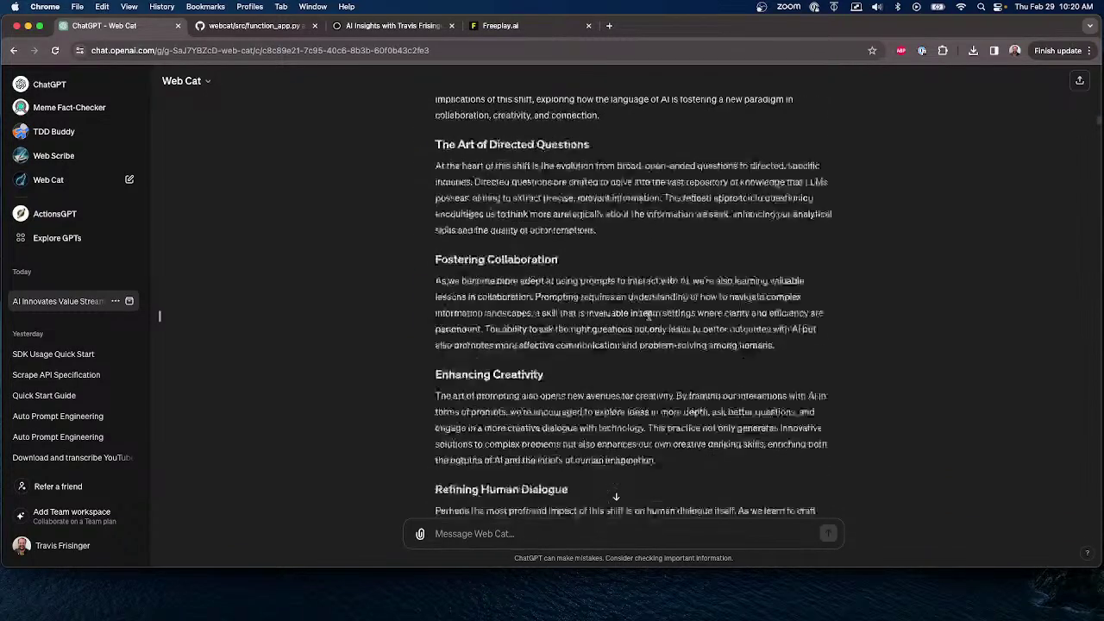
scroll(647, 315, "down", 8)
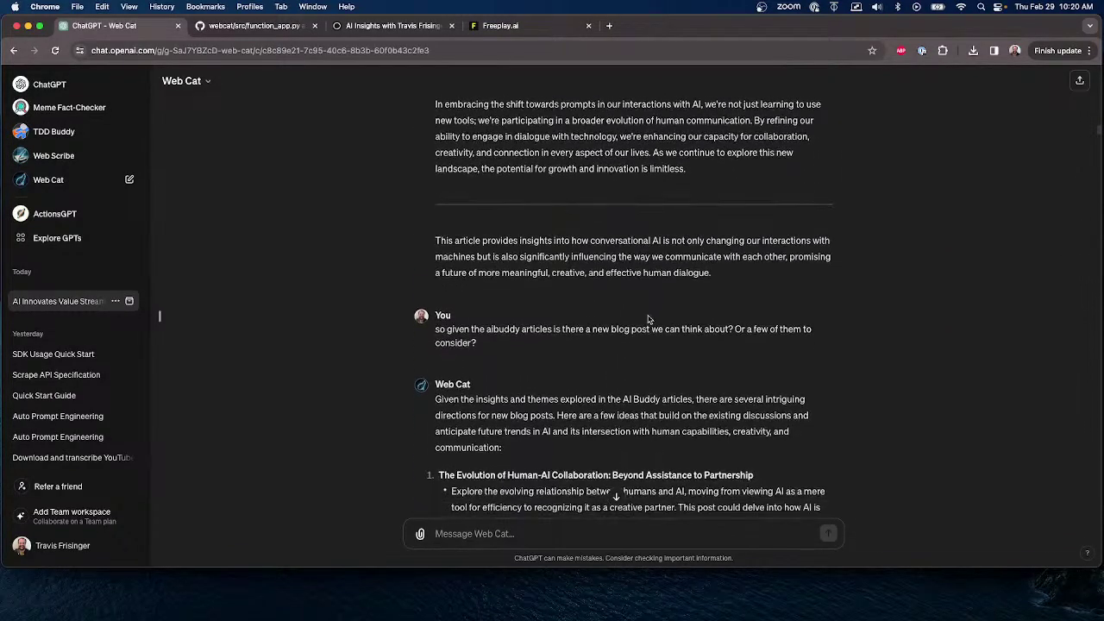
Highlight the follow-up prompt asking which new blog posts to consider given the aibuddy articles.
left_click_drag(435, 329, 481, 343)
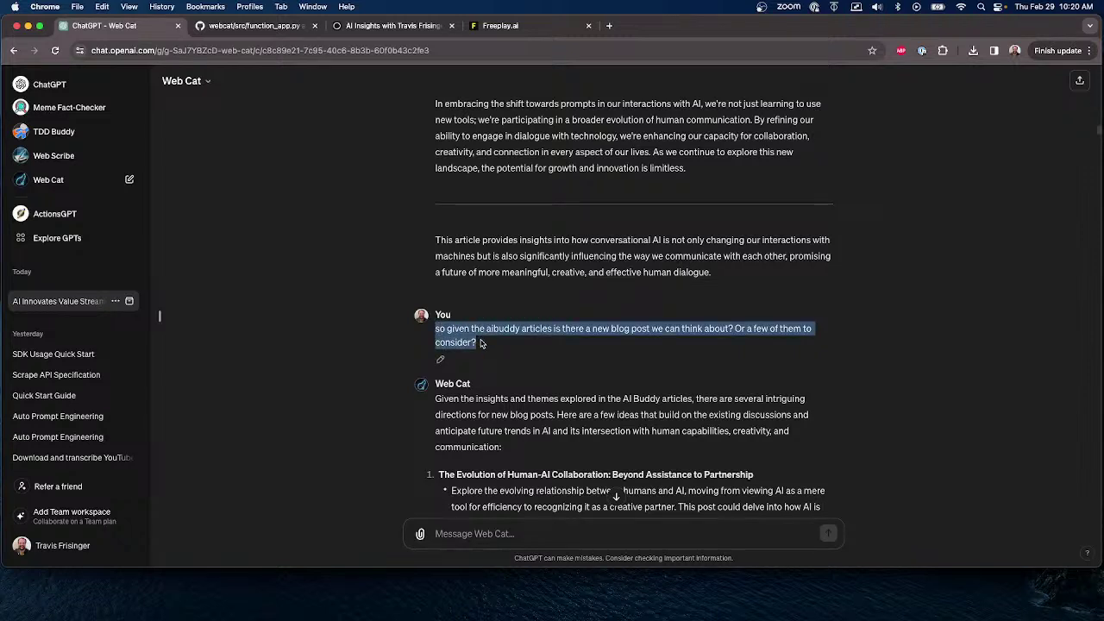
scroll(481, 344, "down", 1)
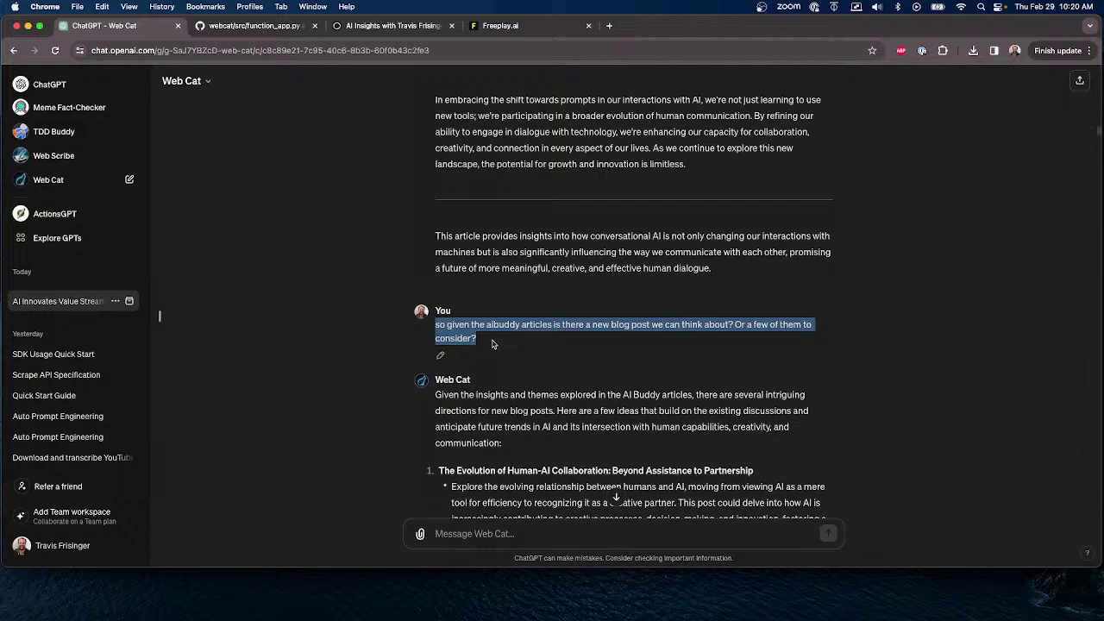
scroll(493, 348, "down", 1)
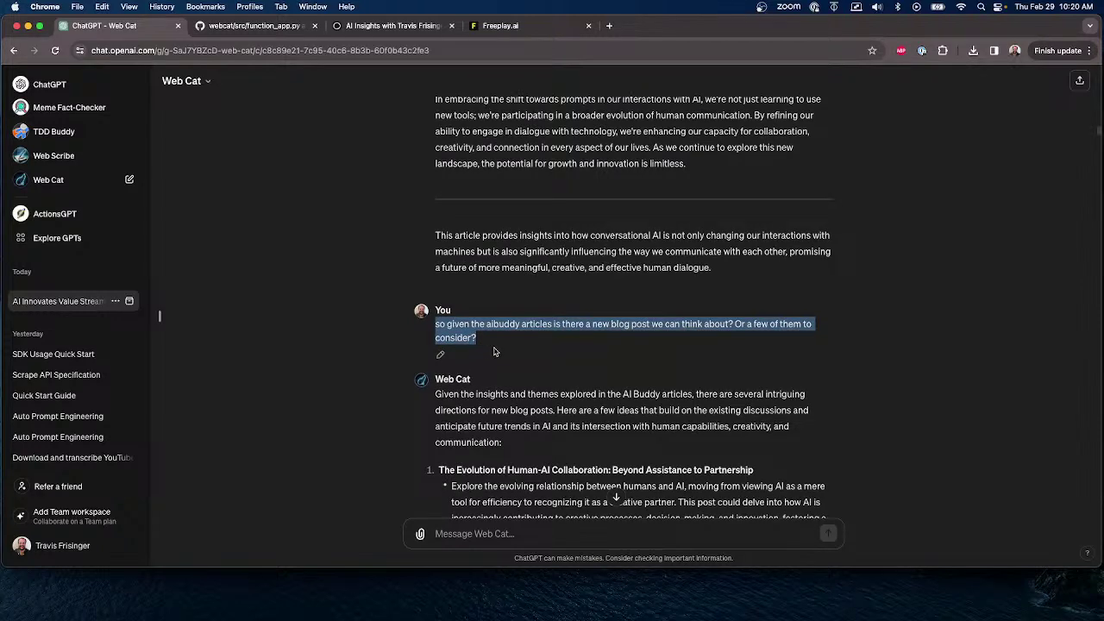
scroll(496, 350, "down", 2)
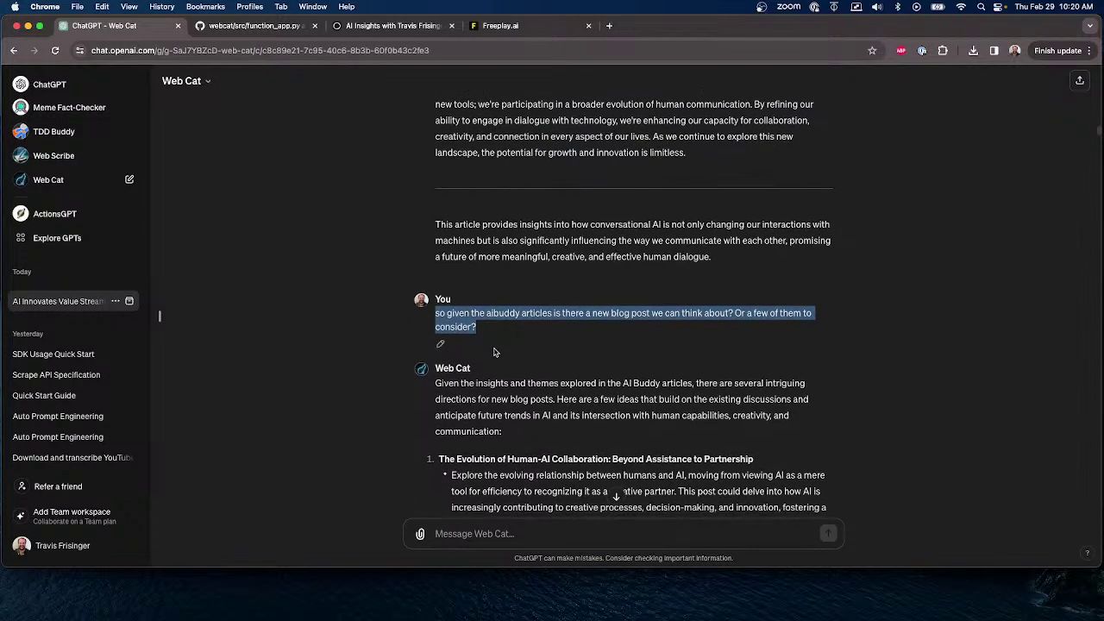
left_click(508, 348)
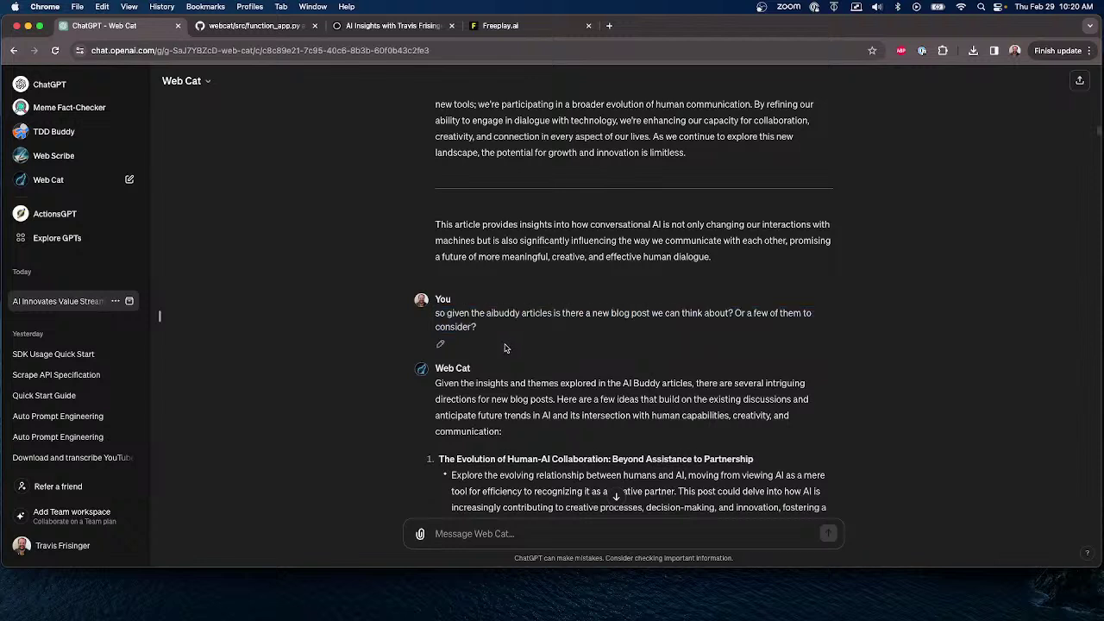
left_click_drag(488, 314, 693, 356)
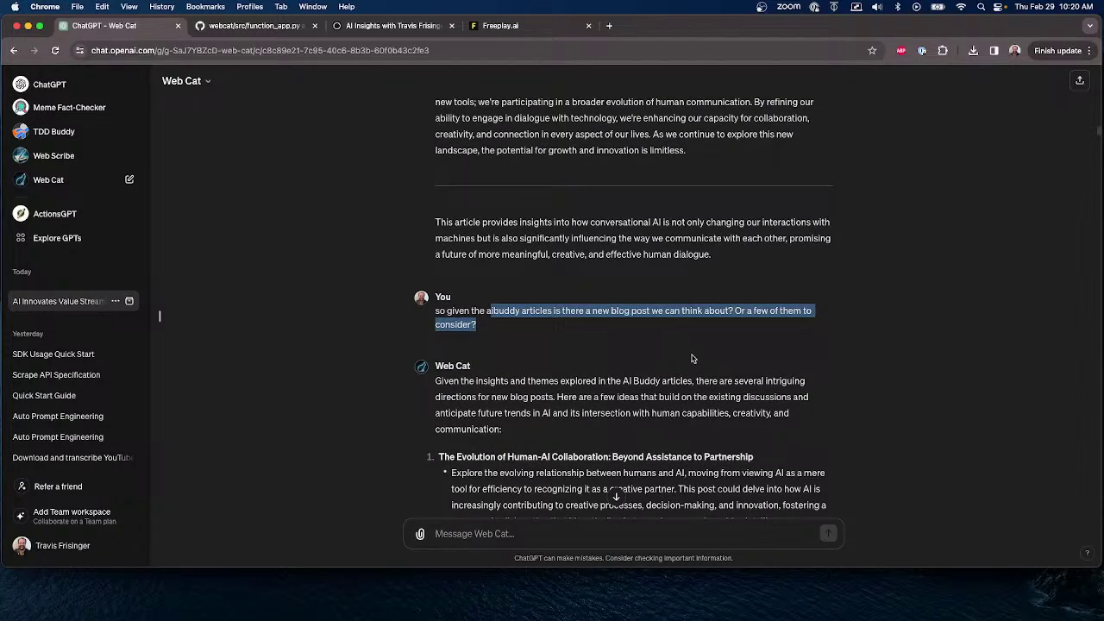
Examine Web Cat's reply with blog post ideas, highlighting its introduction and the title "The Evolution of Human-AI Collaboration".
scroll(681, 357, "down", 4)
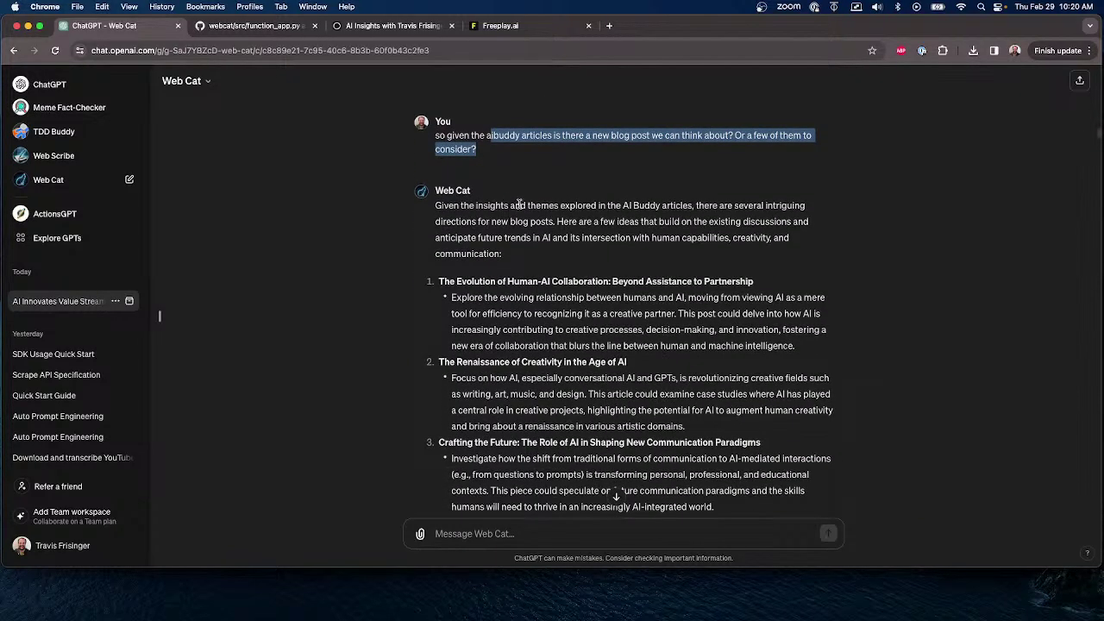
left_click_drag(495, 206, 833, 251)
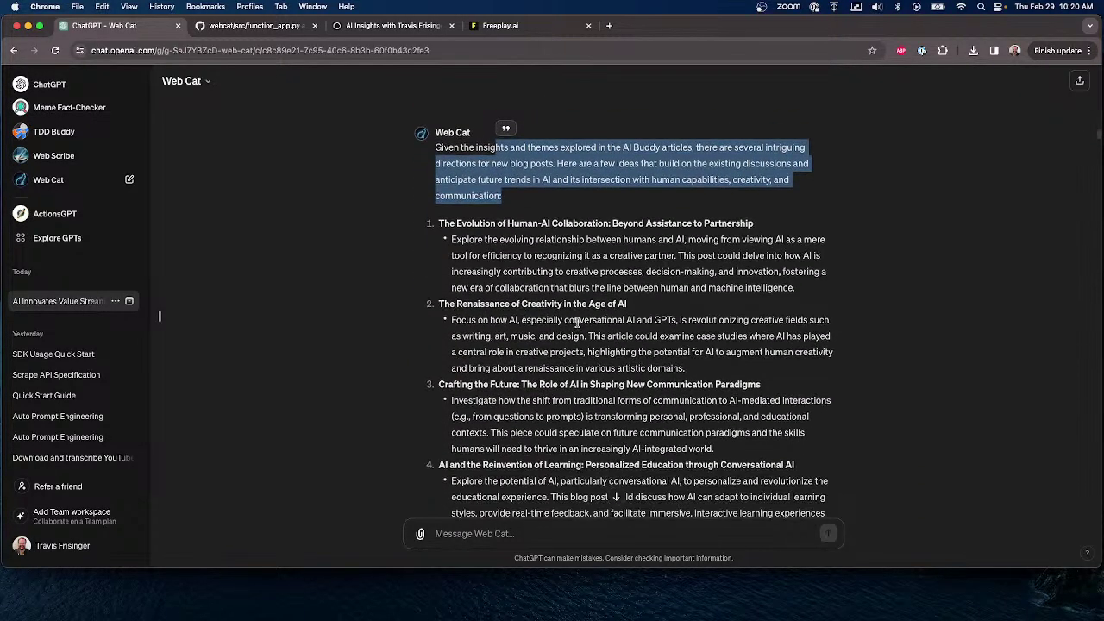
scroll(576, 325, "down", 1)
left_click(442, 222)
left_click_drag(442, 222, 612, 223)
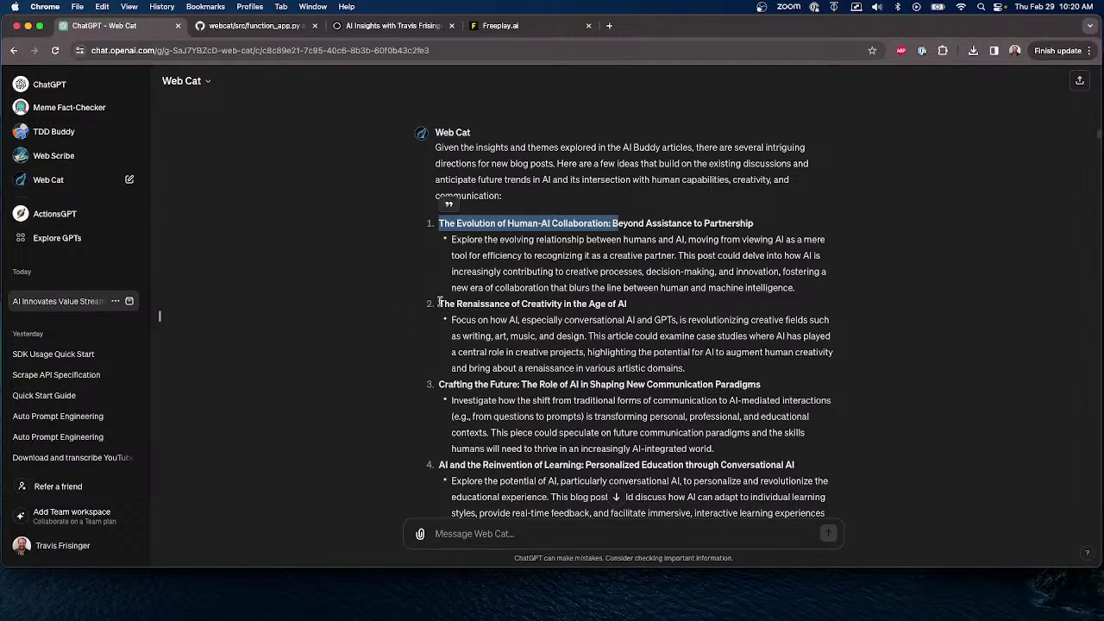
Highlight the second blog idea's title, "The Renaissance of Creativity in the Age of AI", and its phrase "as writing, art, music, and design".
left_click_drag(456, 304, 627, 304)
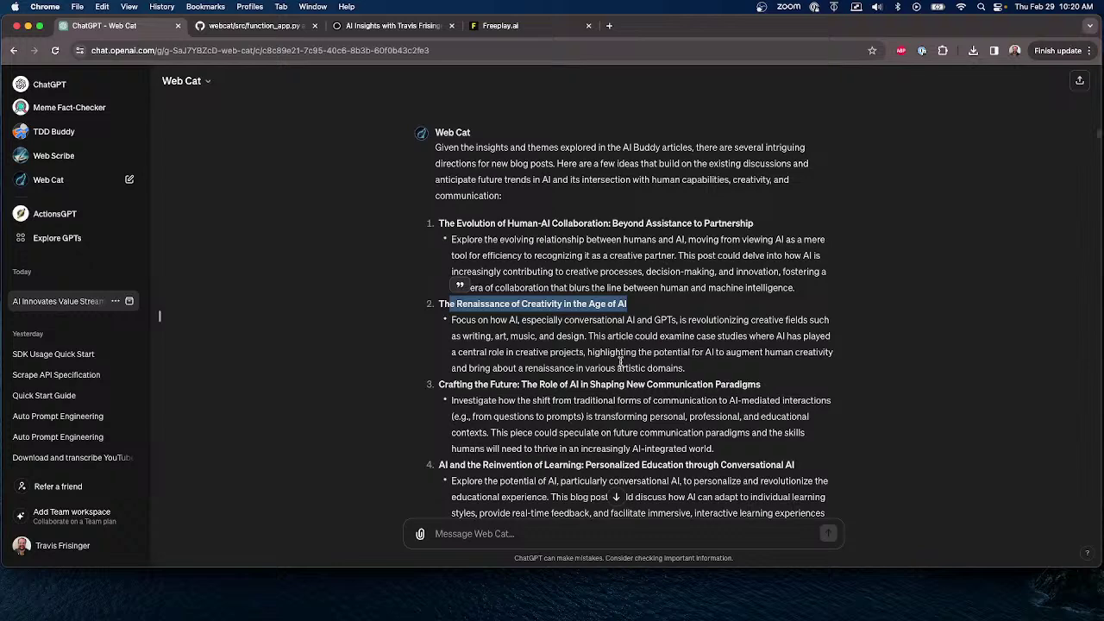
scroll(604, 352, "down", 1)
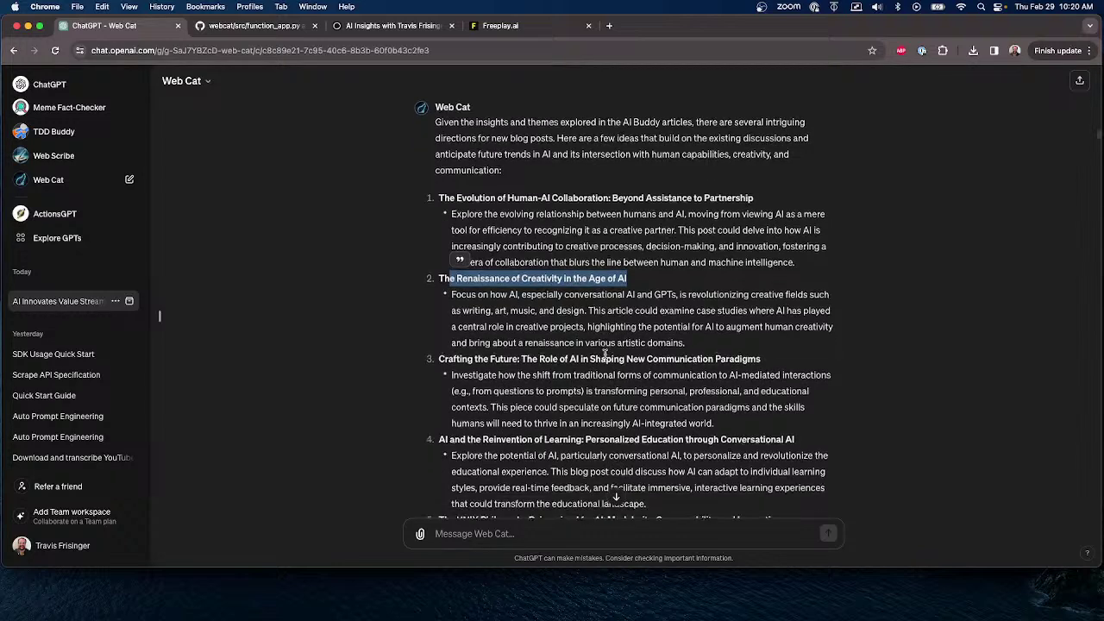
left_click_drag(451, 308, 588, 310)
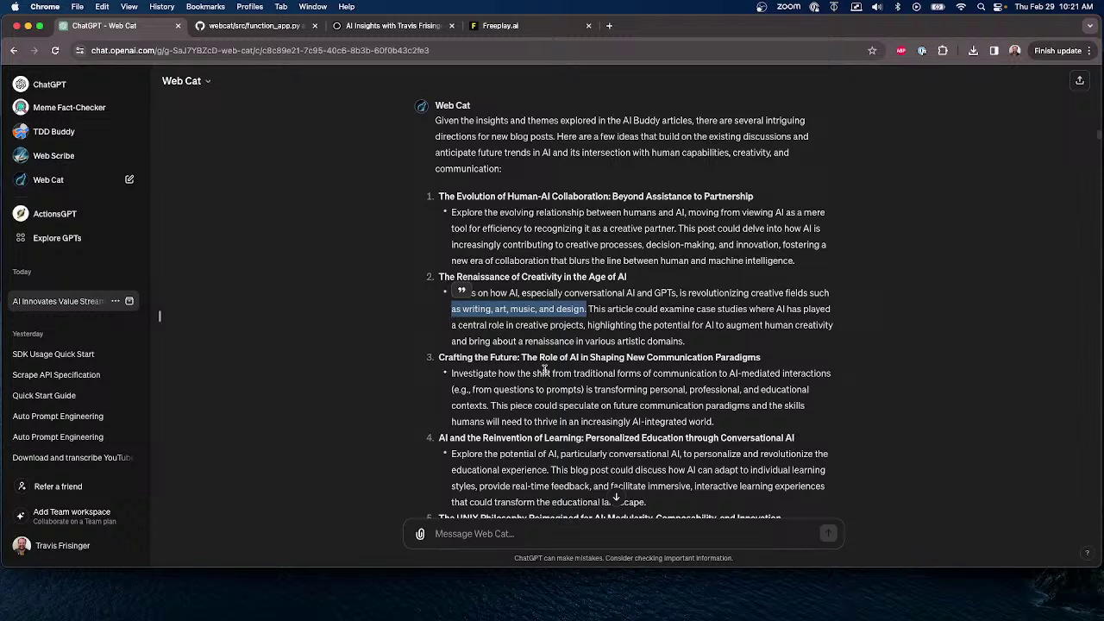
left_click(466, 333)
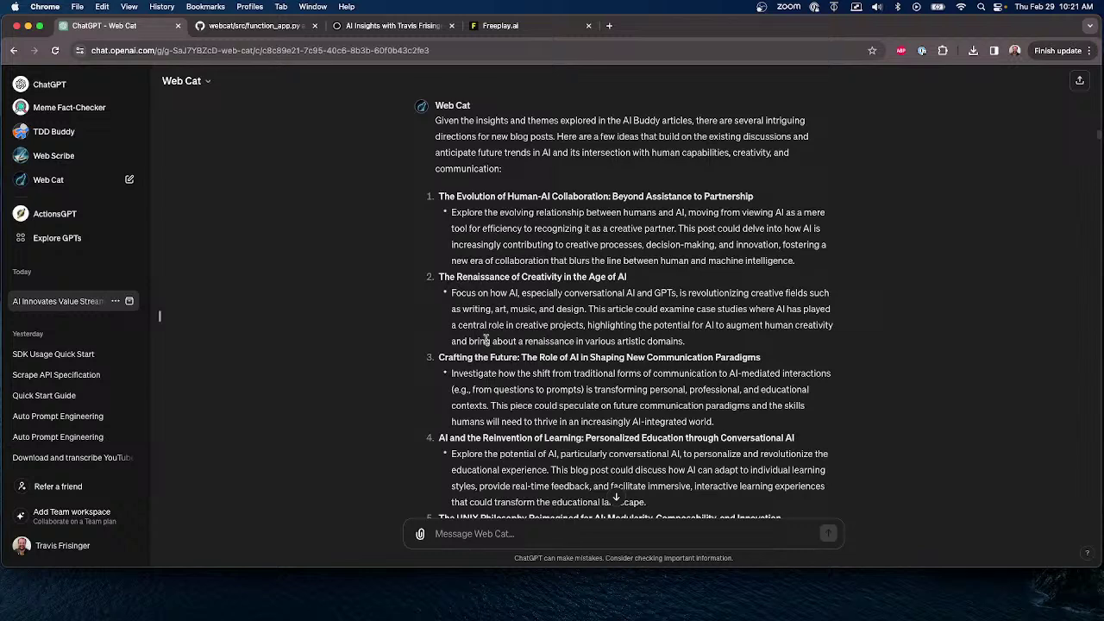
Highlight "New Communication Paradigms" in the third blog idea's title and the full title of the fourth idea about personalized education.
scroll(526, 367, "down", 2)
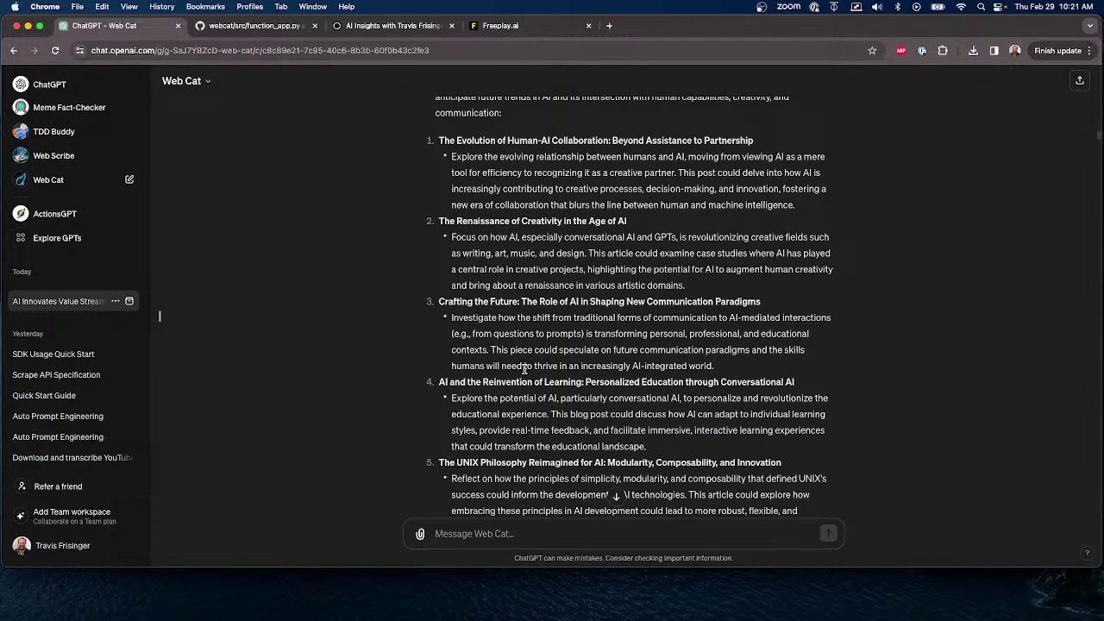
scroll(531, 345, "down", 2)
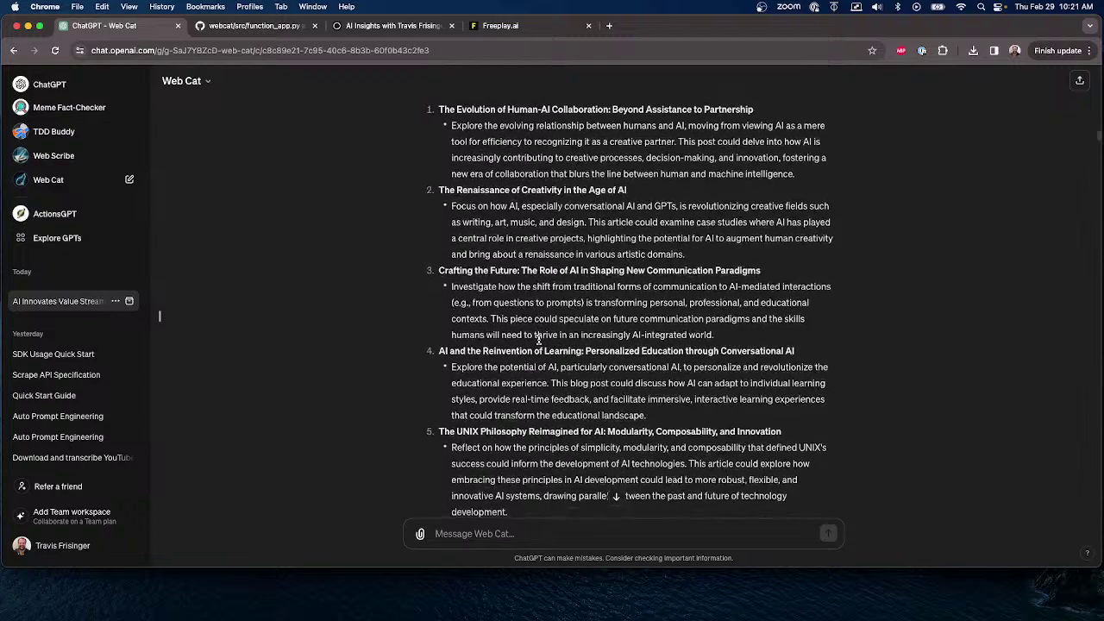
scroll(541, 343, "down", 3)
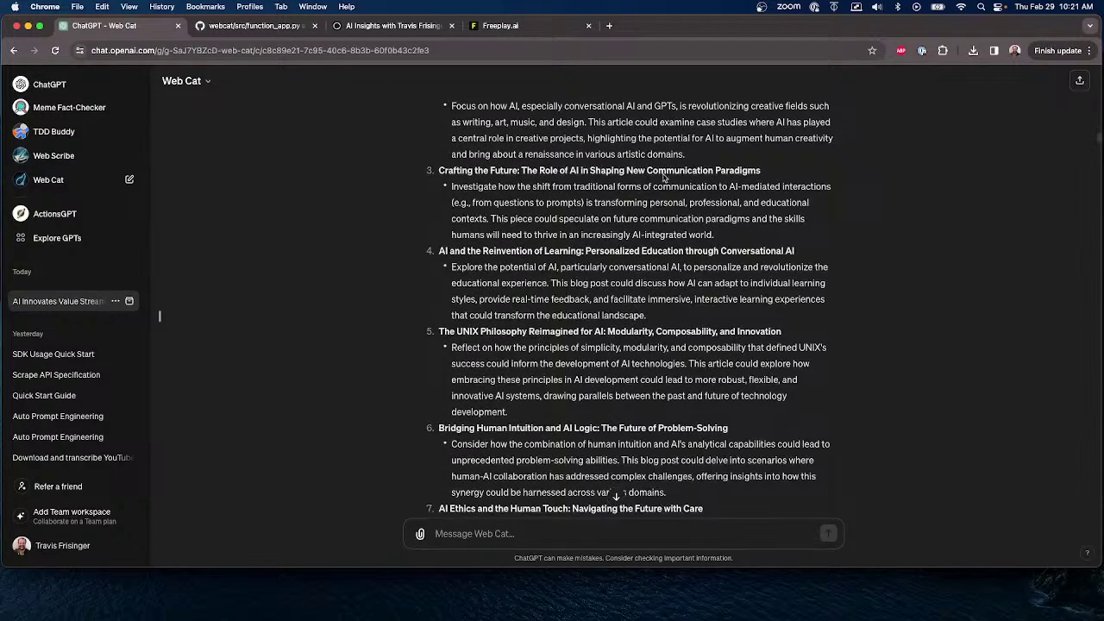
left_click_drag(630, 170, 787, 175)
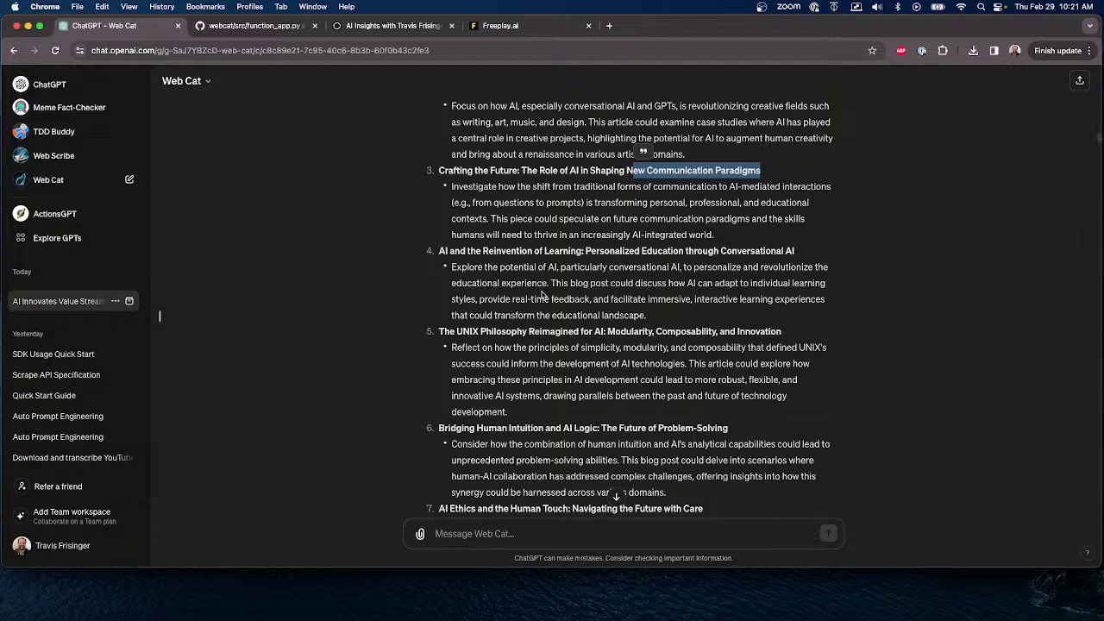
left_click(440, 251)
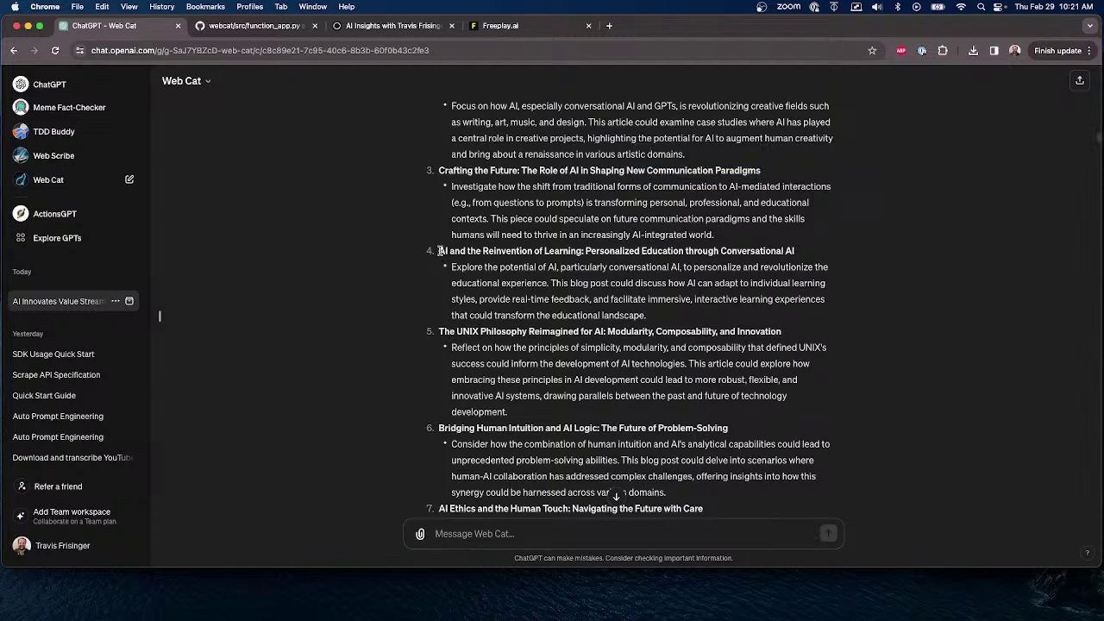
left_click_drag(440, 251, 843, 263)
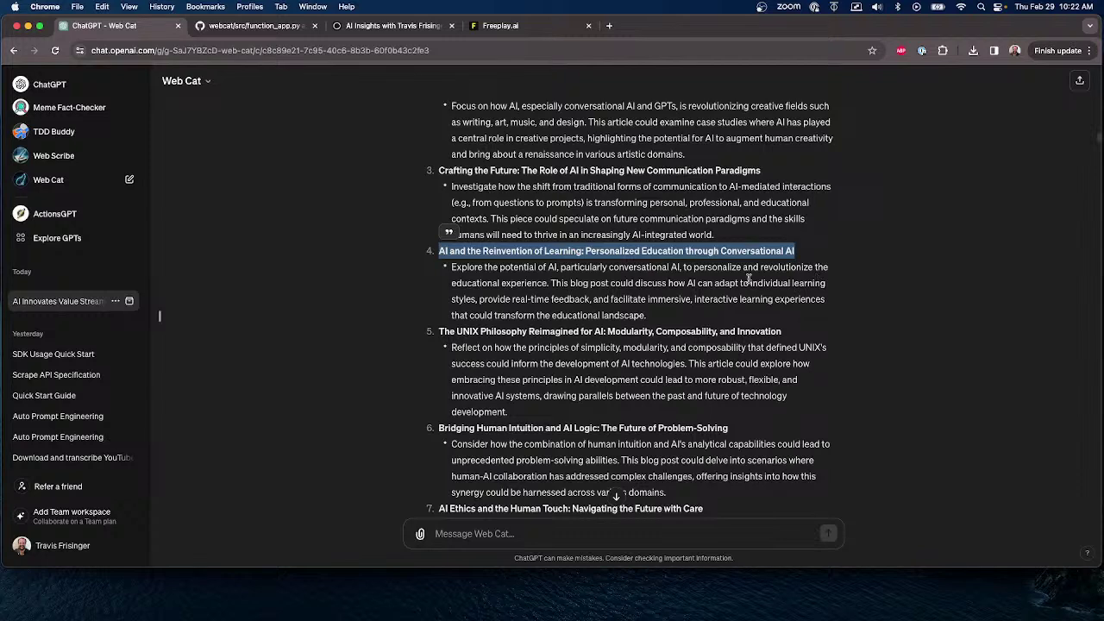
Highlight the fifth blog idea's title, "The UNIX Philosophy Reimagined for AI: Modularity, Composability, and Innovation".
scroll(721, 281, "down", 2)
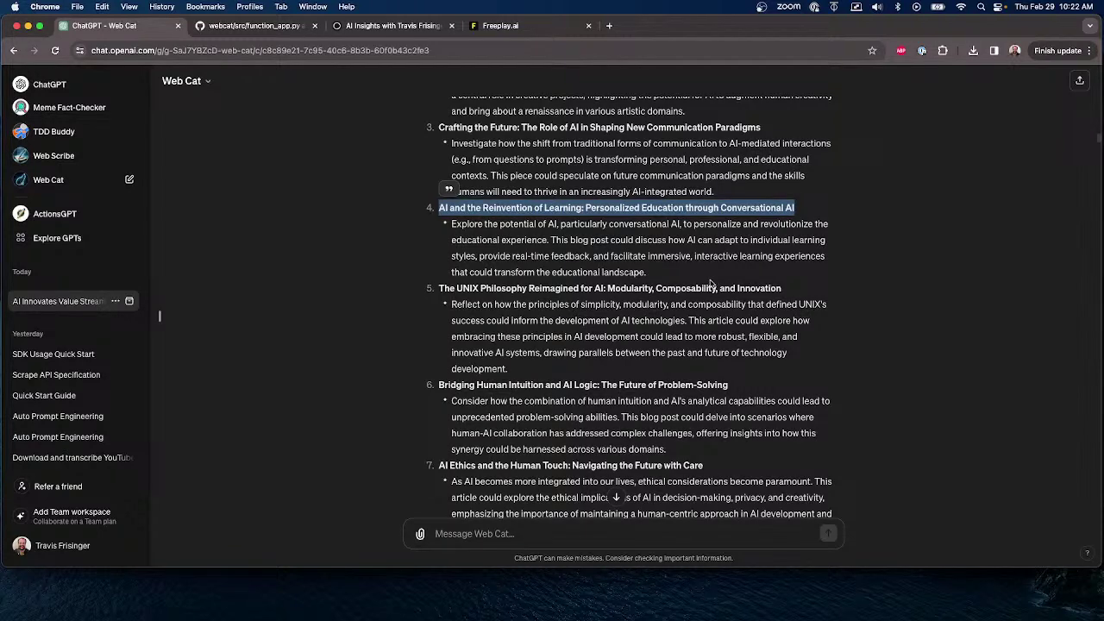
scroll(710, 282, "down", 2)
left_click_drag(440, 247, 789, 250)
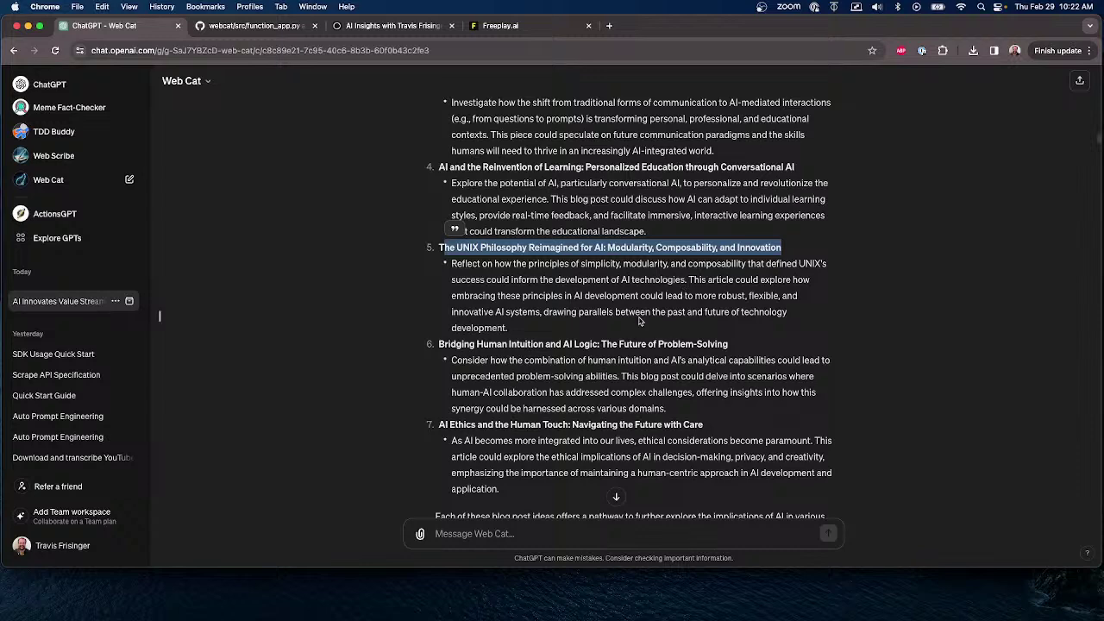
Highlight the title and description of the sixth blog idea, "Bridging Human Intuition and AI Logic", and clear the selection.
scroll(626, 322, "down", 3)
scroll(606, 319, "down", 1)
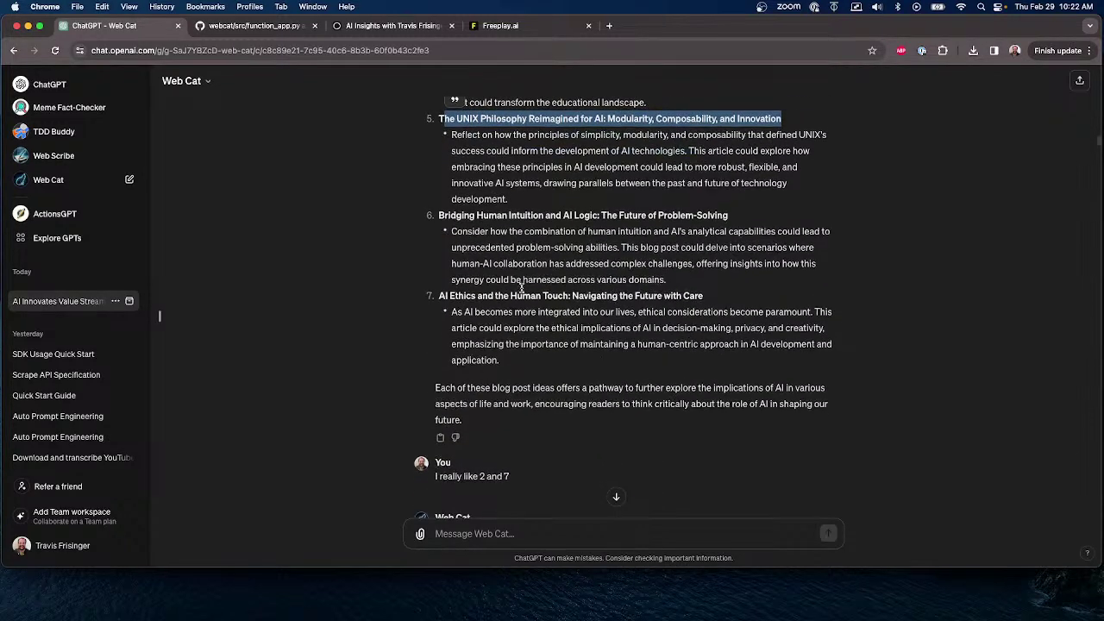
left_click_drag(436, 219, 762, 222)
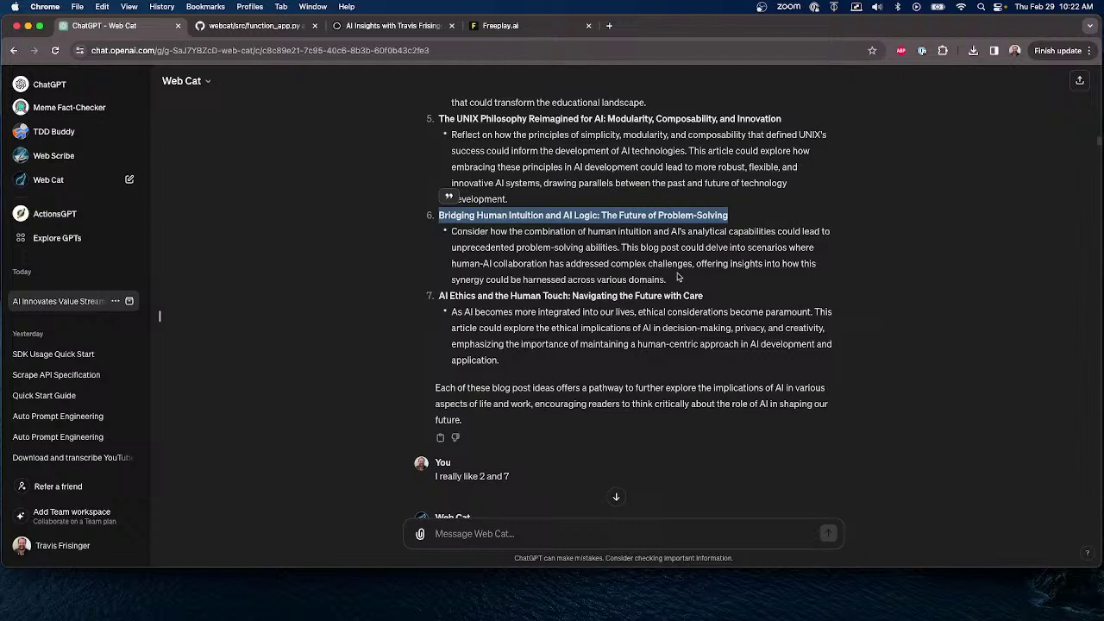
left_click_drag(671, 281, 439, 217)
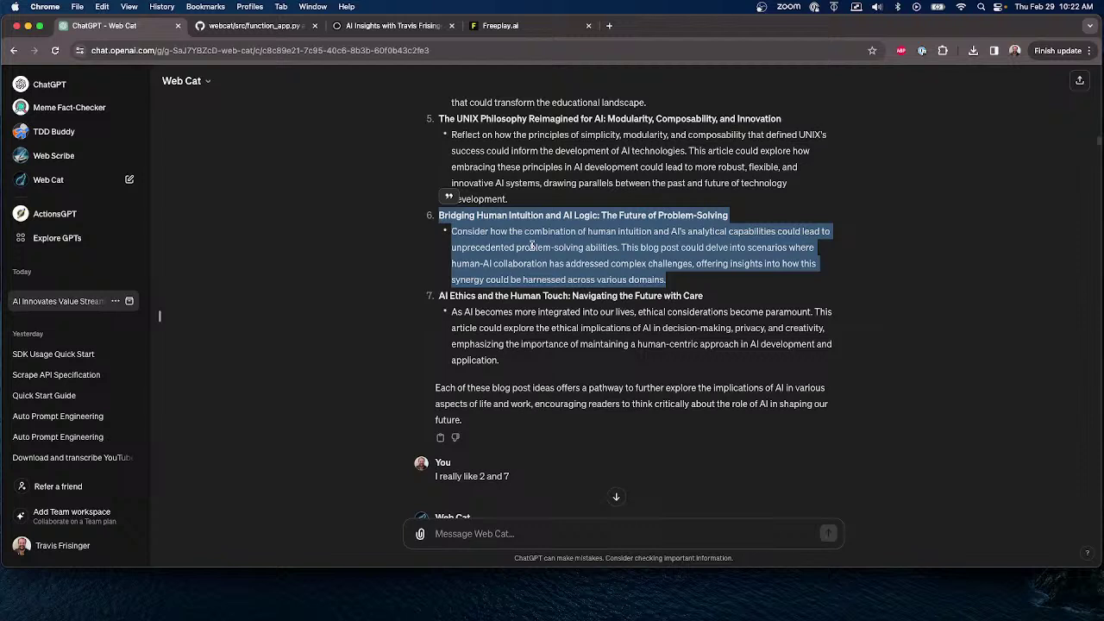
left_click(375, 271)
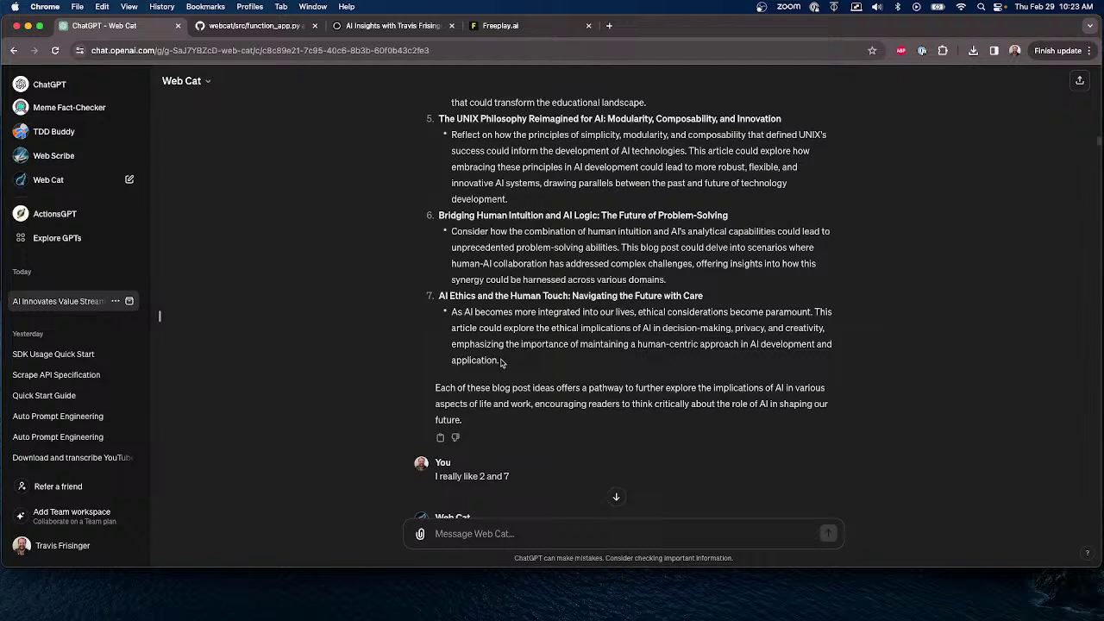
Highlight the title and description of the seventh blog idea, "AI Ethics and the Human Touch".
left_click_drag(438, 295, 779, 301)
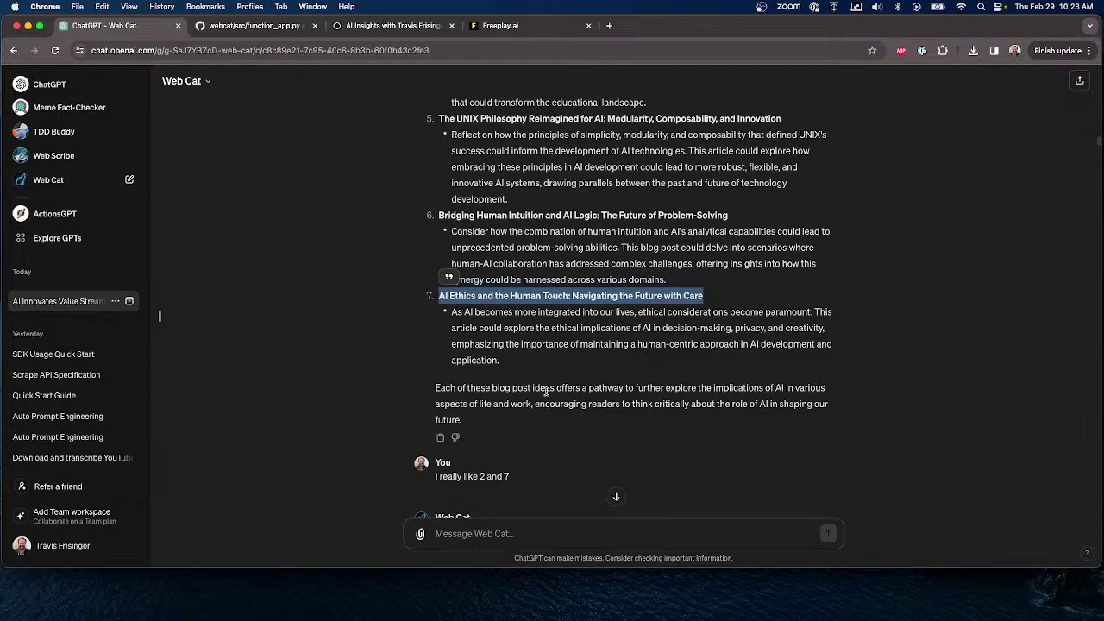
scroll(517, 362, "down", 1)
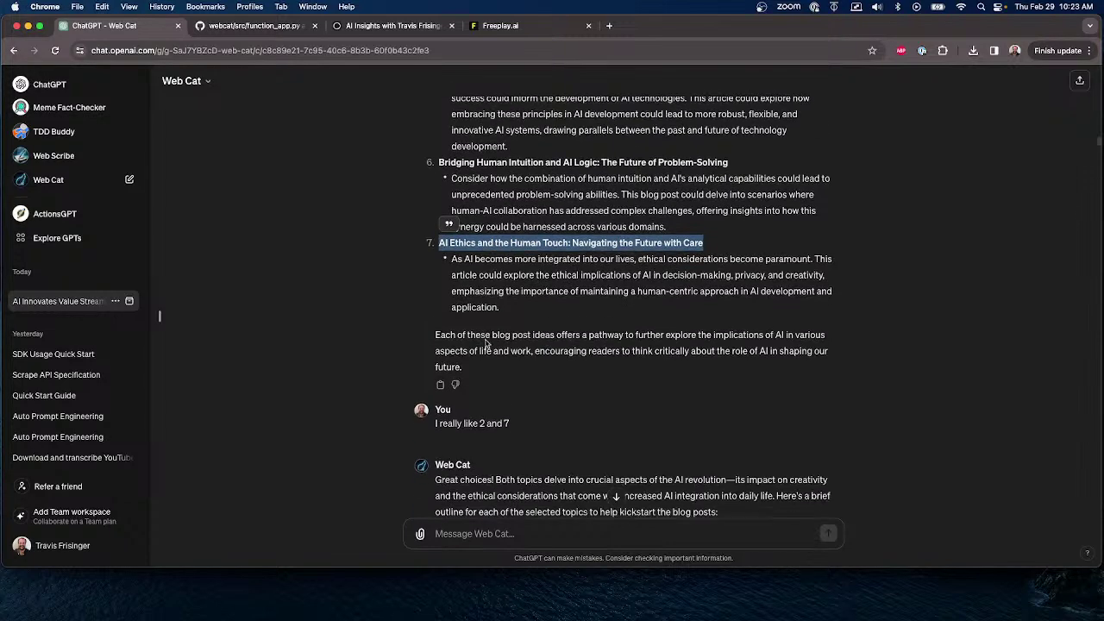
left_click_drag(451, 246, 510, 297)
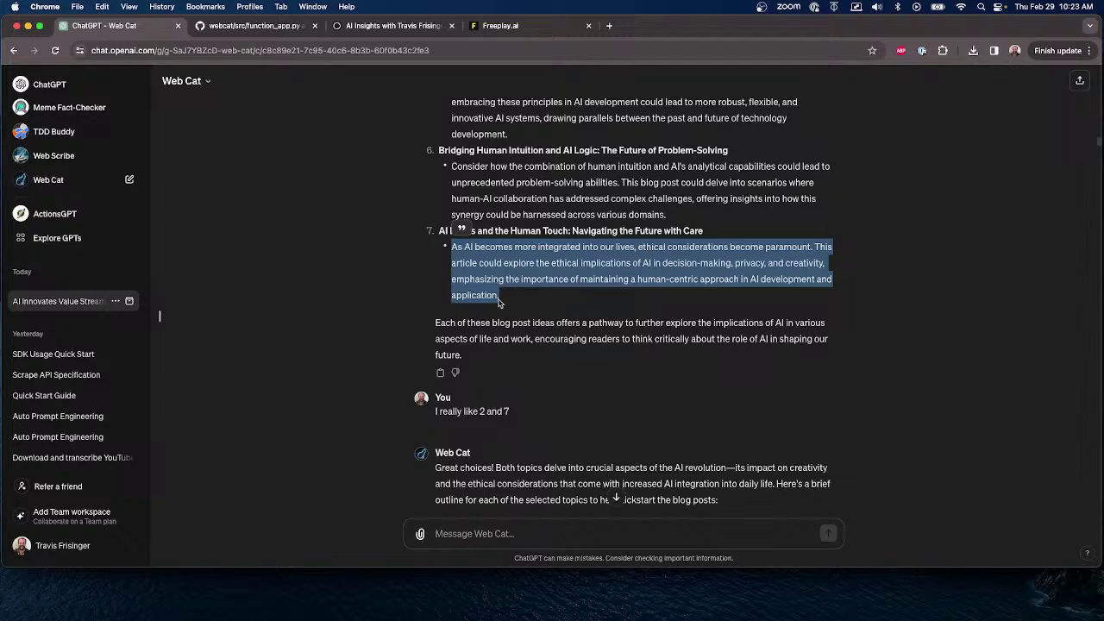
Look back over the whole list of blog ideas and highlight the follow-up message "I really like 2 and 7".
scroll(506, 349, "up", 10)
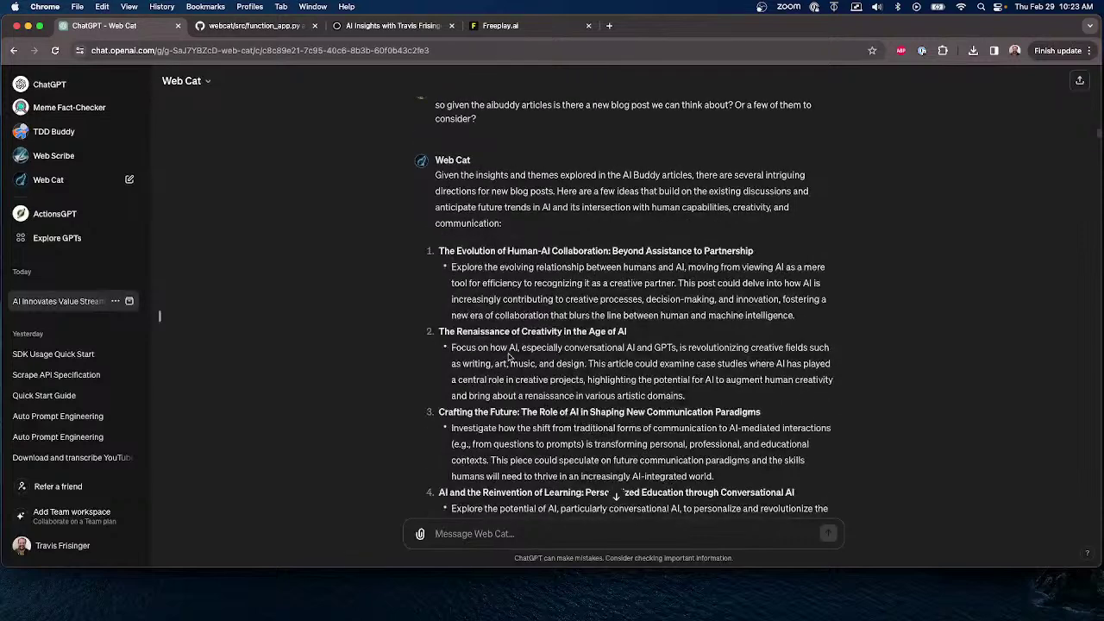
scroll(518, 354, "down", 5)
scroll(520, 354, "down", 1)
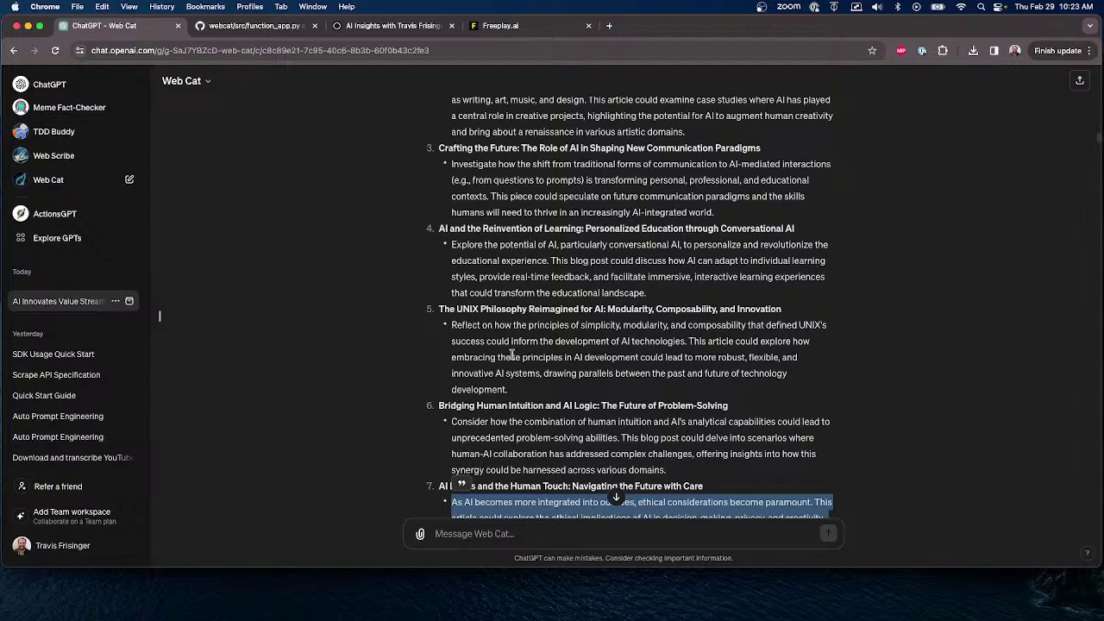
scroll(514, 356, "down", 3)
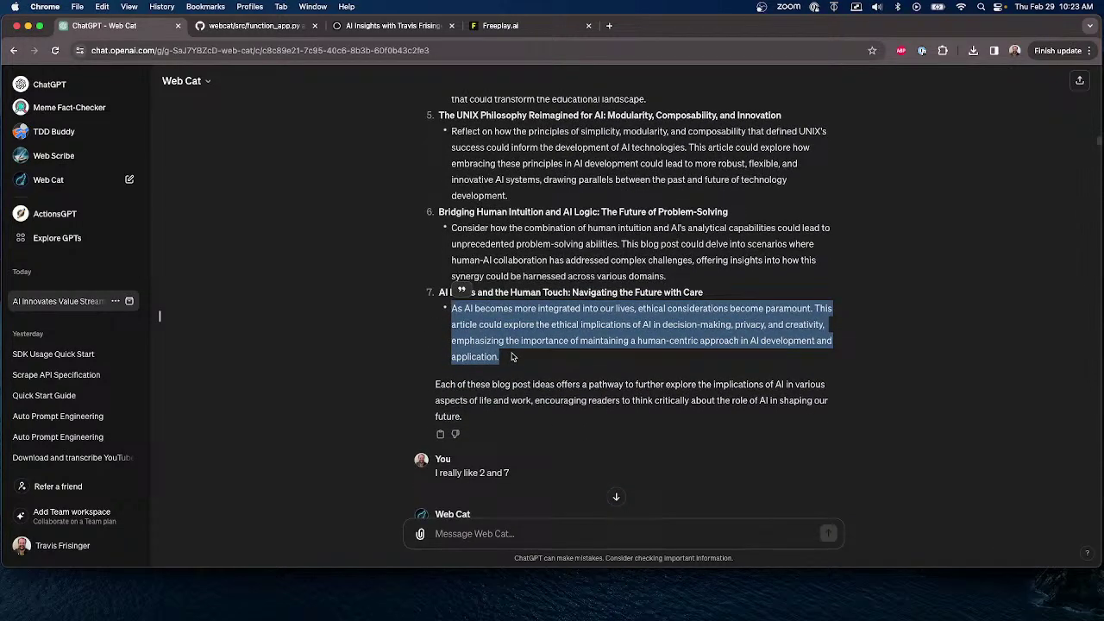
scroll(483, 358, "down", 2)
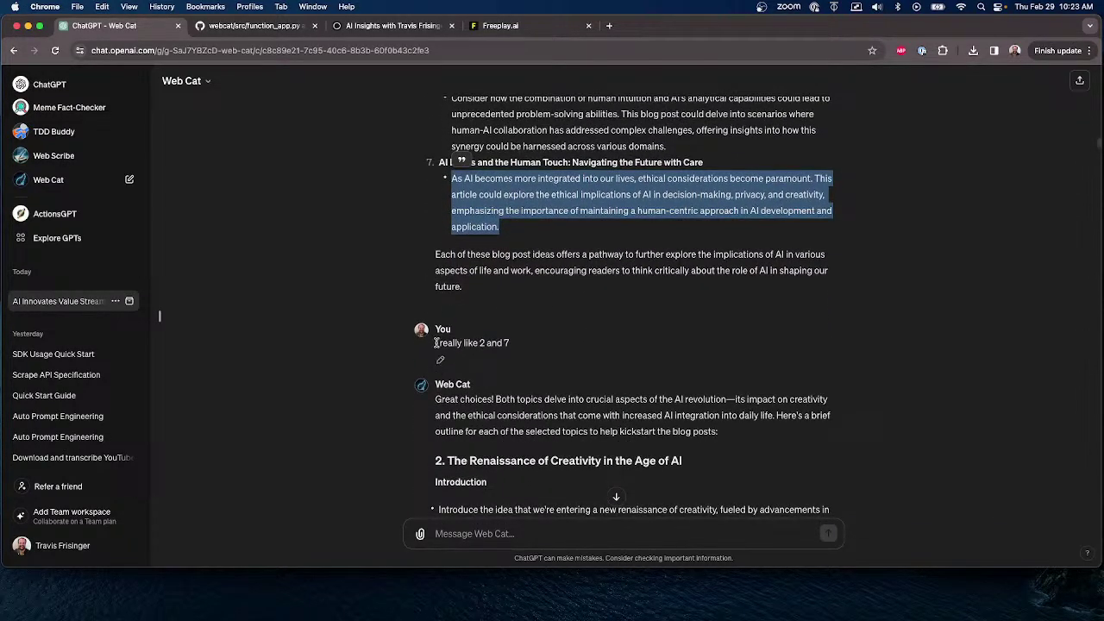
left_click_drag(435, 342, 540, 347)
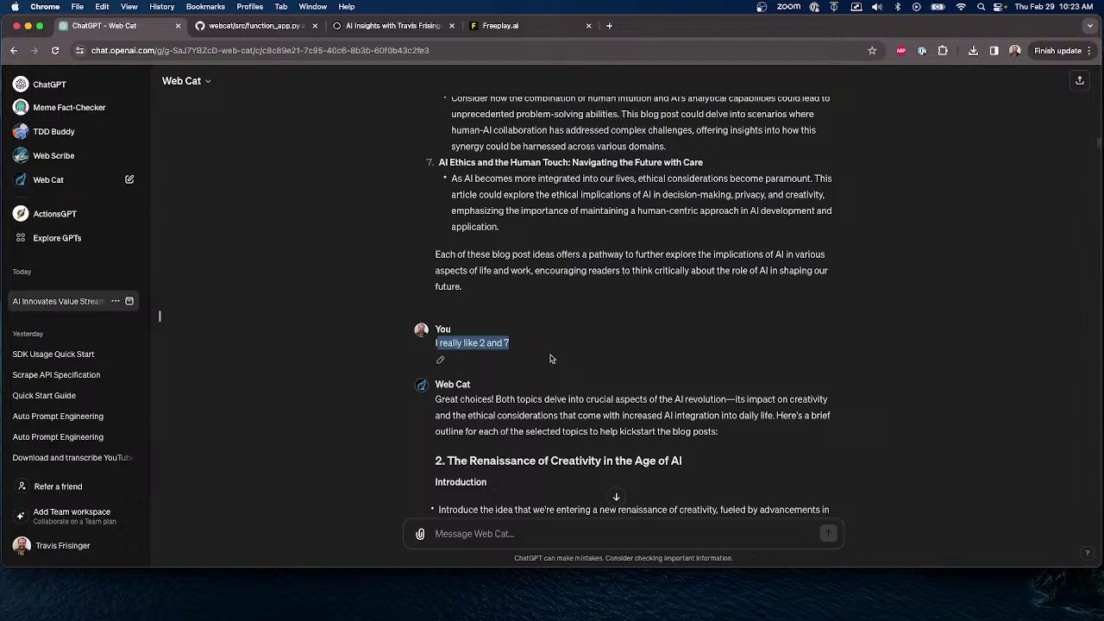
Review Web Cat's outline for "The Renaissance of Creativity in the Age of AI", from its introduction through its conclusion.
scroll(543, 363, "down", 1)
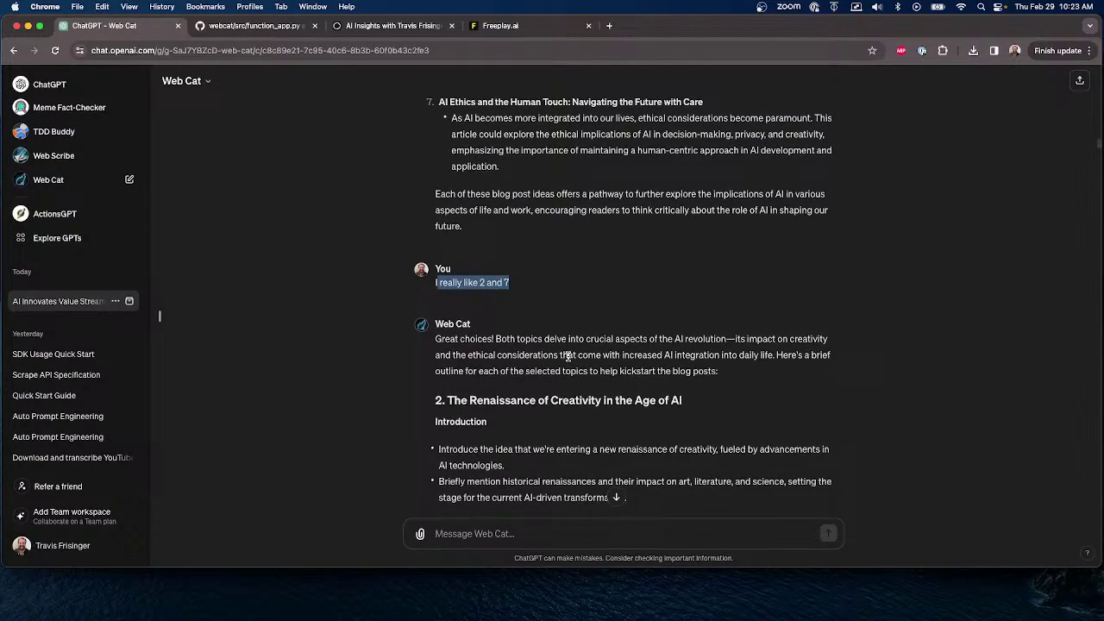
scroll(568, 355, "down", 2)
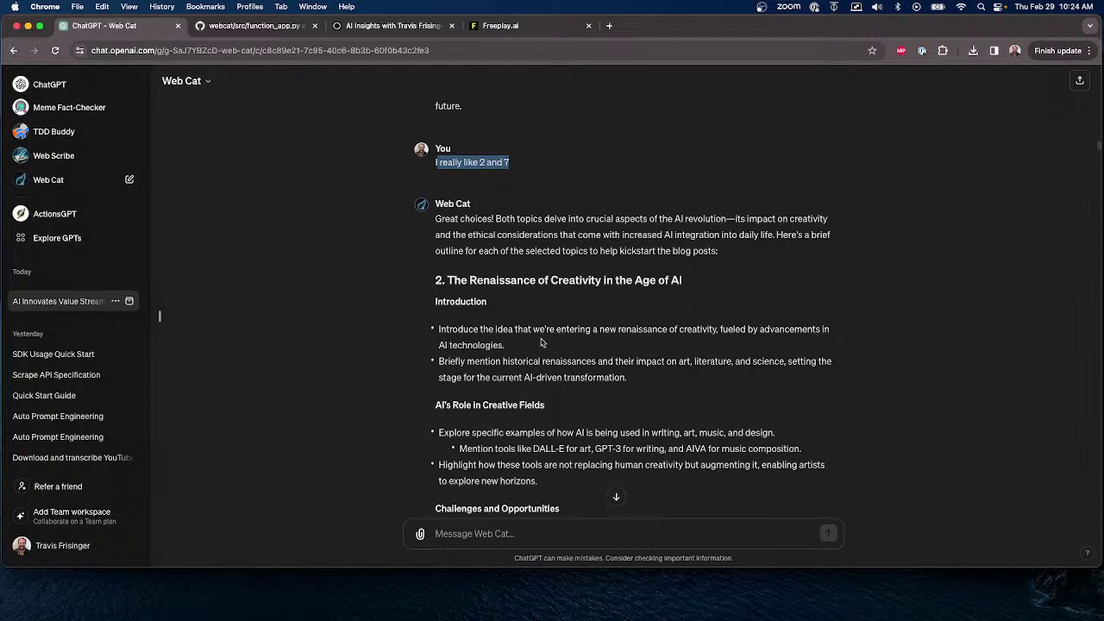
scroll(541, 343, "down", 2)
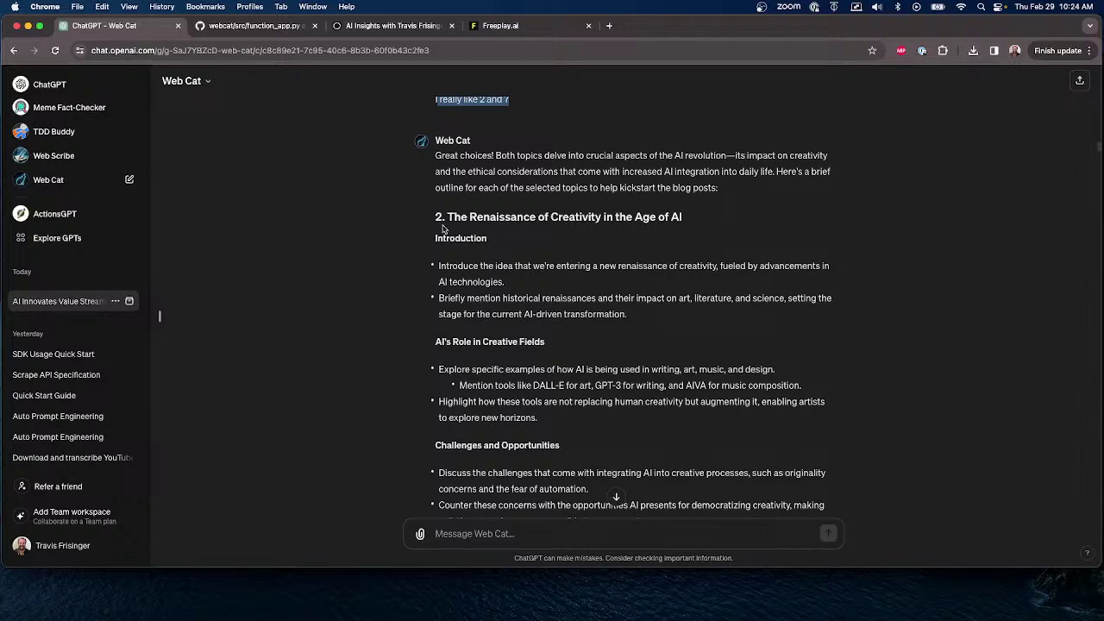
scroll(388, 236, "down", 8)
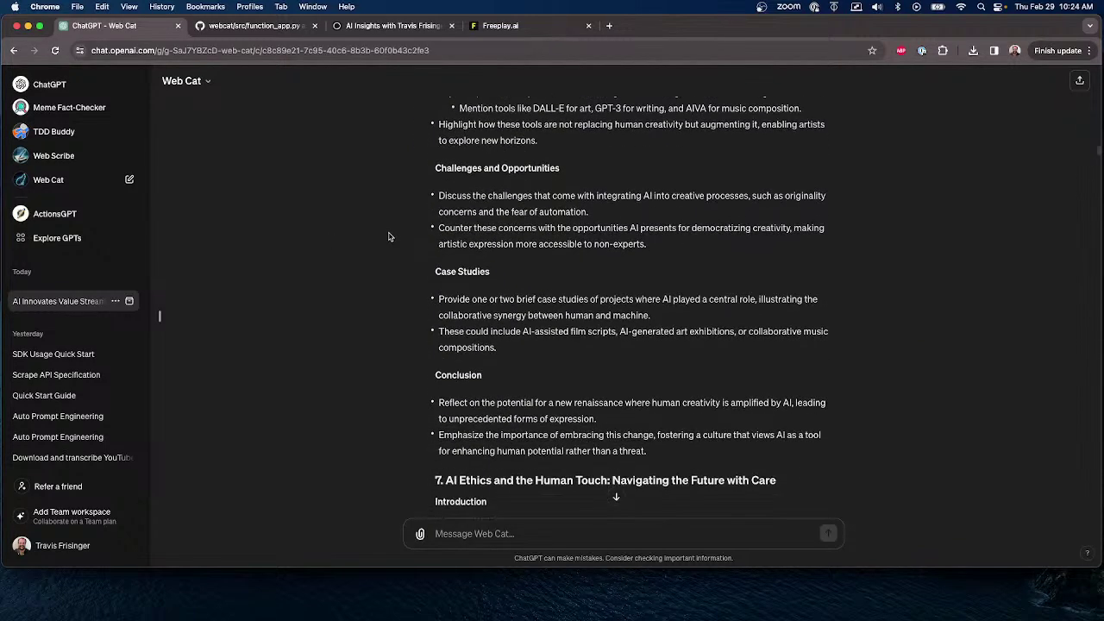
scroll(388, 237, "down", 4)
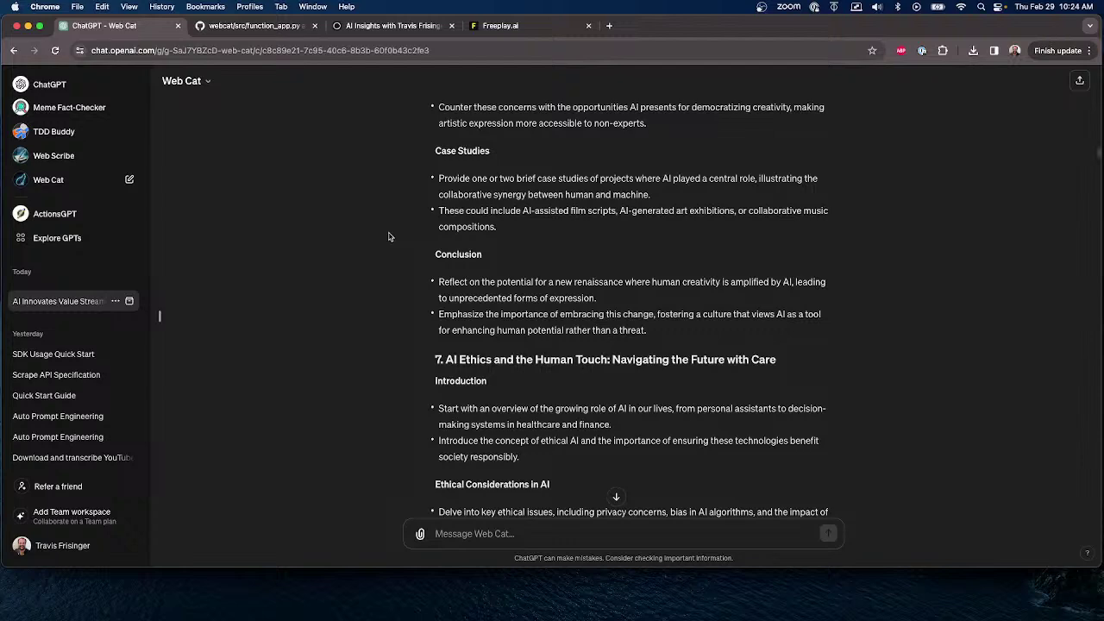
Review the outline for "AI Ethics and the Human Touch" and highlight its Case Studies section.
scroll(395, 234, "down", 4)
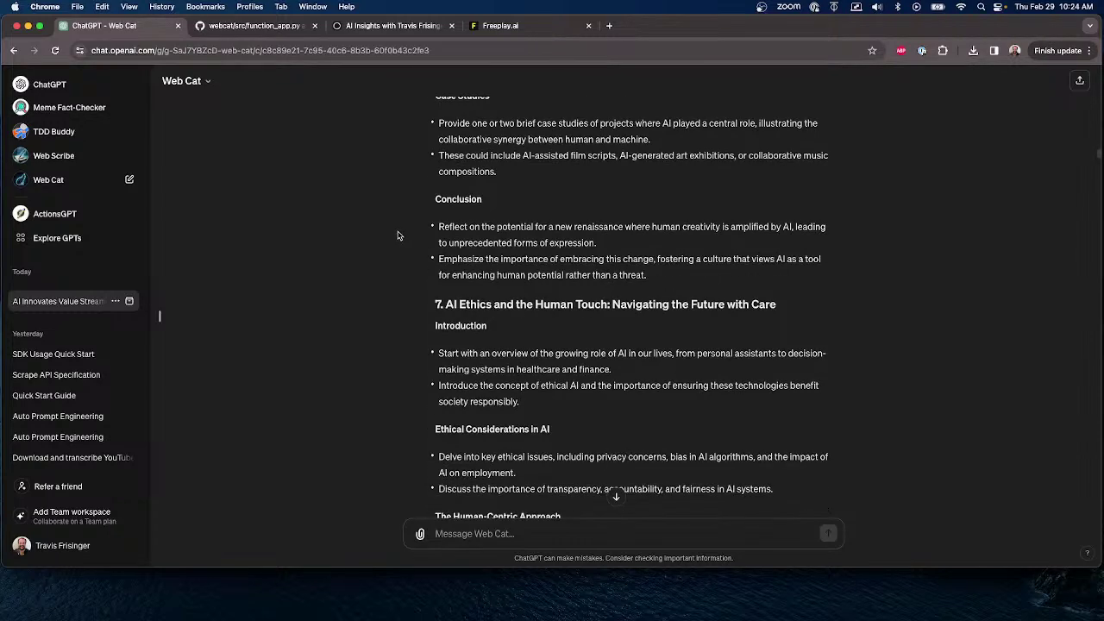
scroll(400, 232, "down", 4)
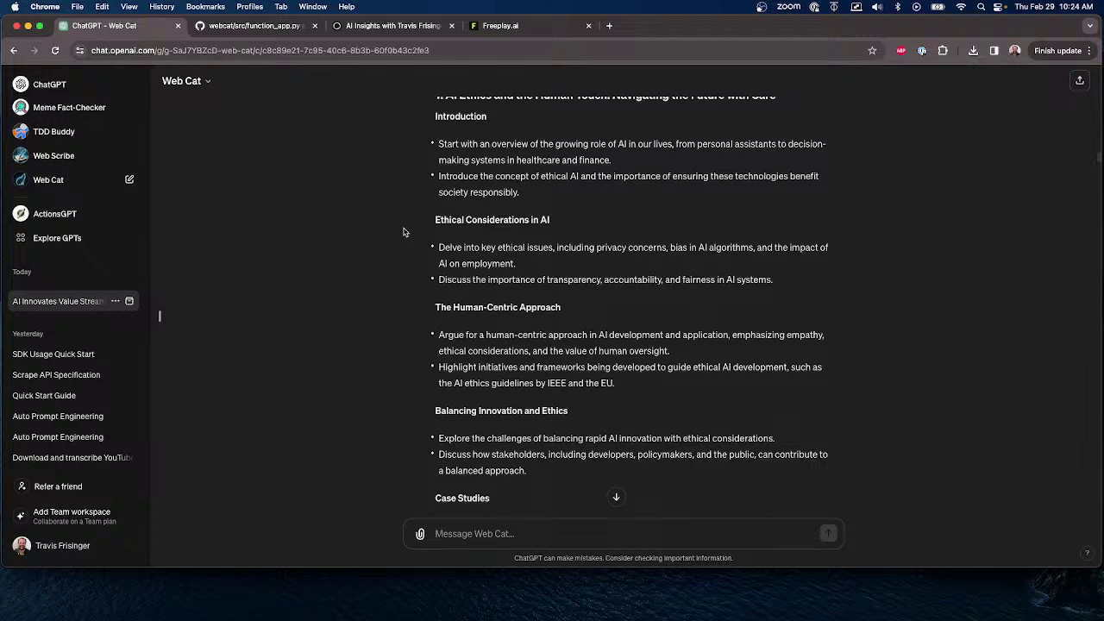
scroll(434, 298, "down", 6)
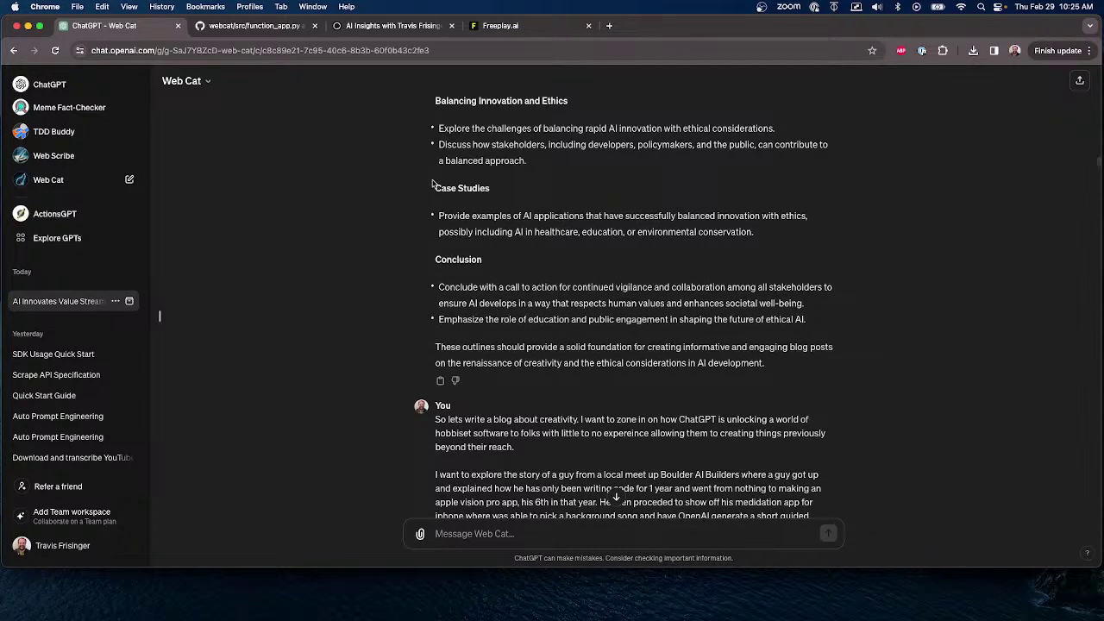
left_click_drag(435, 184, 806, 235)
left_click(406, 328)
Highlight the opening paragraph of the prompt asking for a blog about creativity and view the start of Web Cat's resulting article.
scroll(259, 319, "down", 1)
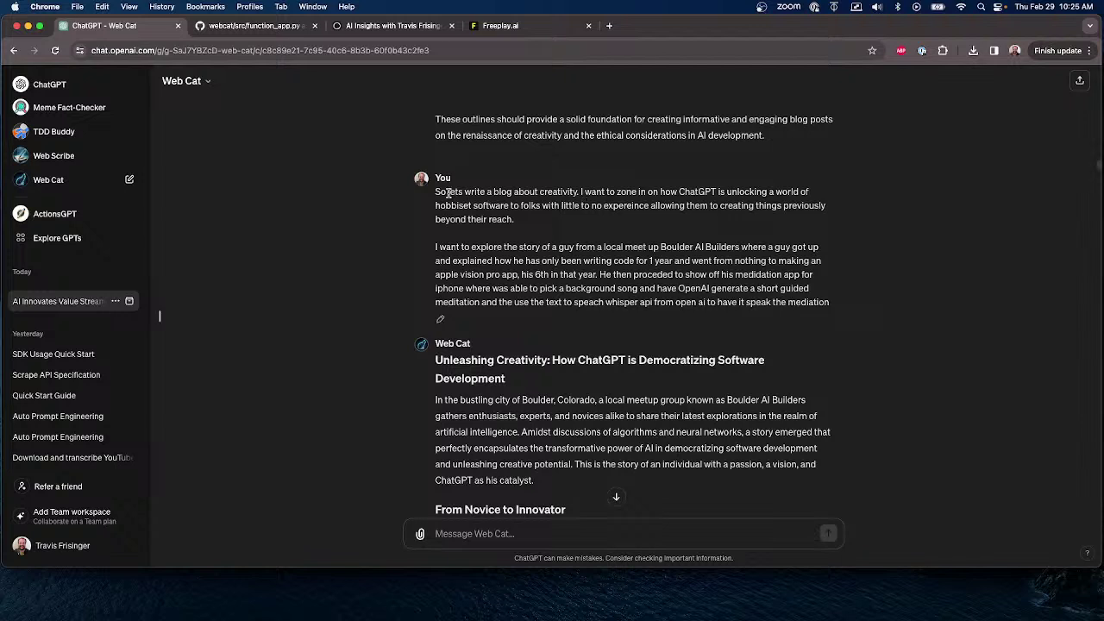
left_click_drag(436, 190, 838, 219)
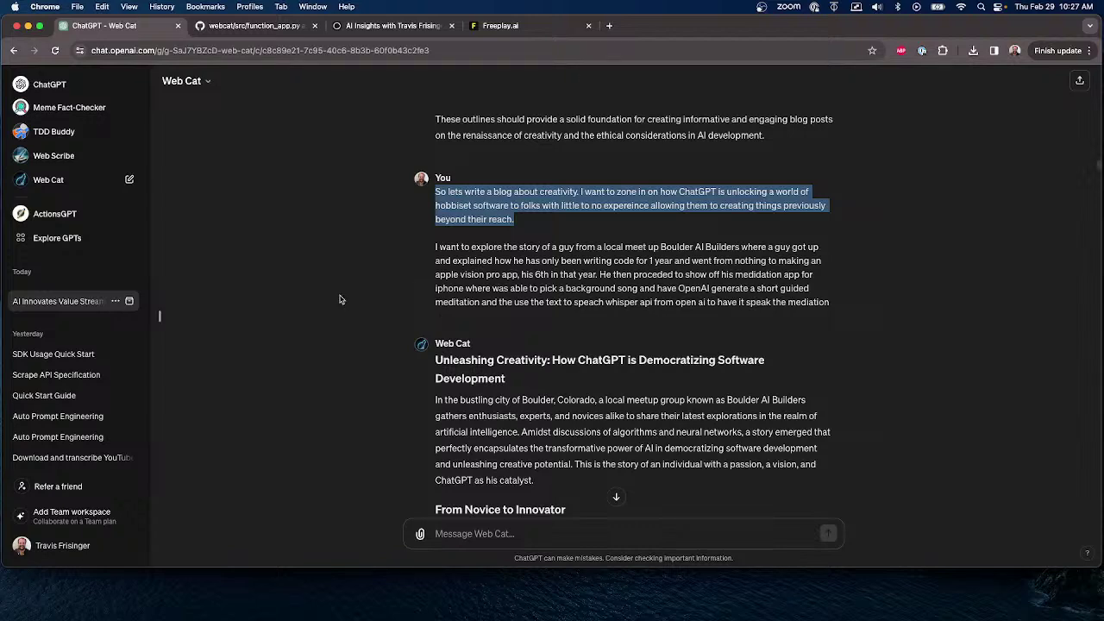
scroll(338, 301, "down", 1)
scroll(338, 301, "down", 5)
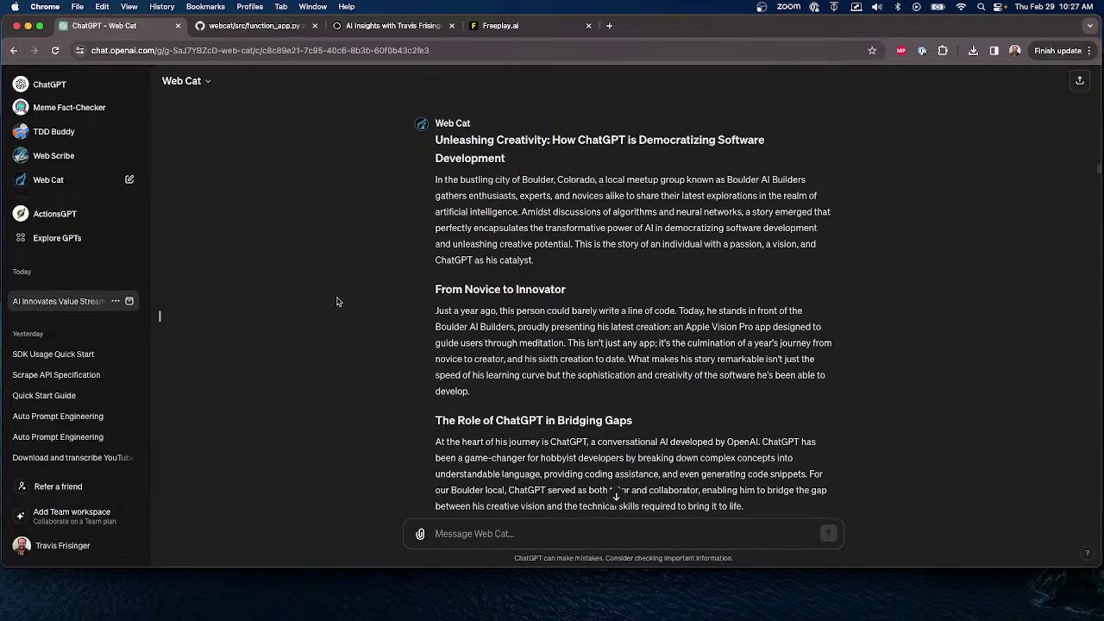
Return to the blog prompt and highlight its paragraph about the Boulder AI Builders member who built an Apple Vision Pro app.
scroll(338, 301, "up", 3)
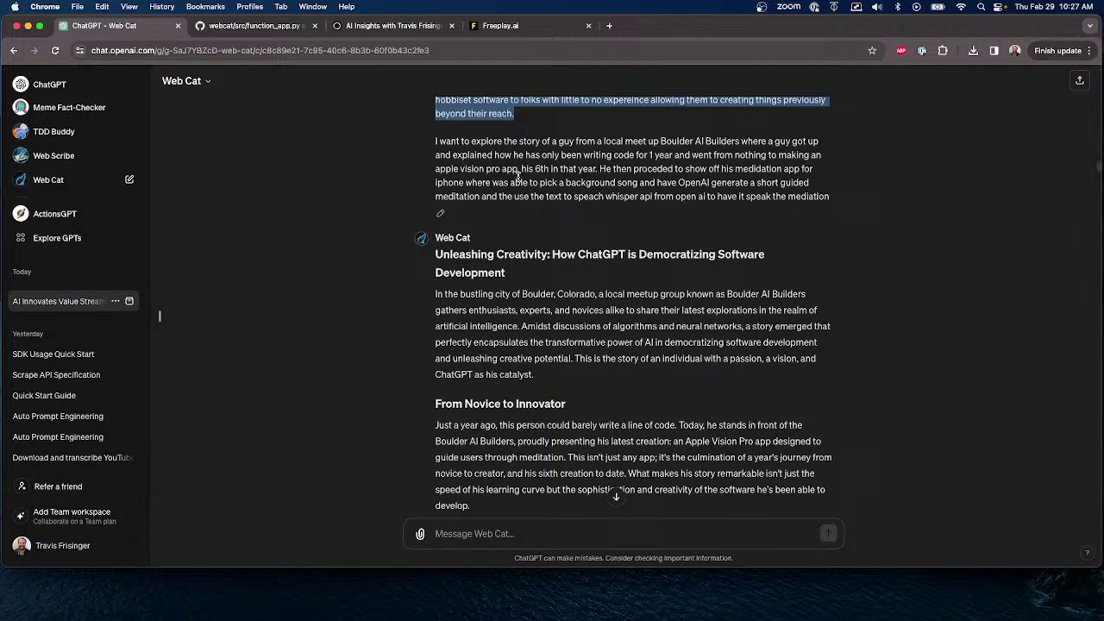
left_click_drag(510, 183, 884, 190)
left_click(468, 196)
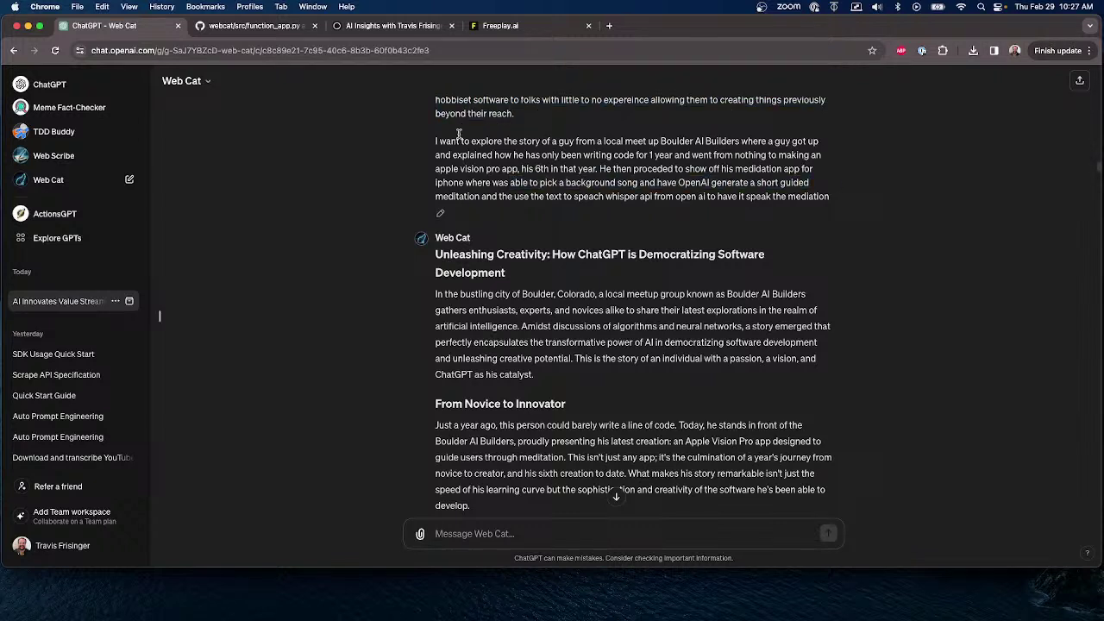
left_click_drag(435, 141, 873, 217)
left_click(552, 210)
scroll(566, 214, "down", 1)
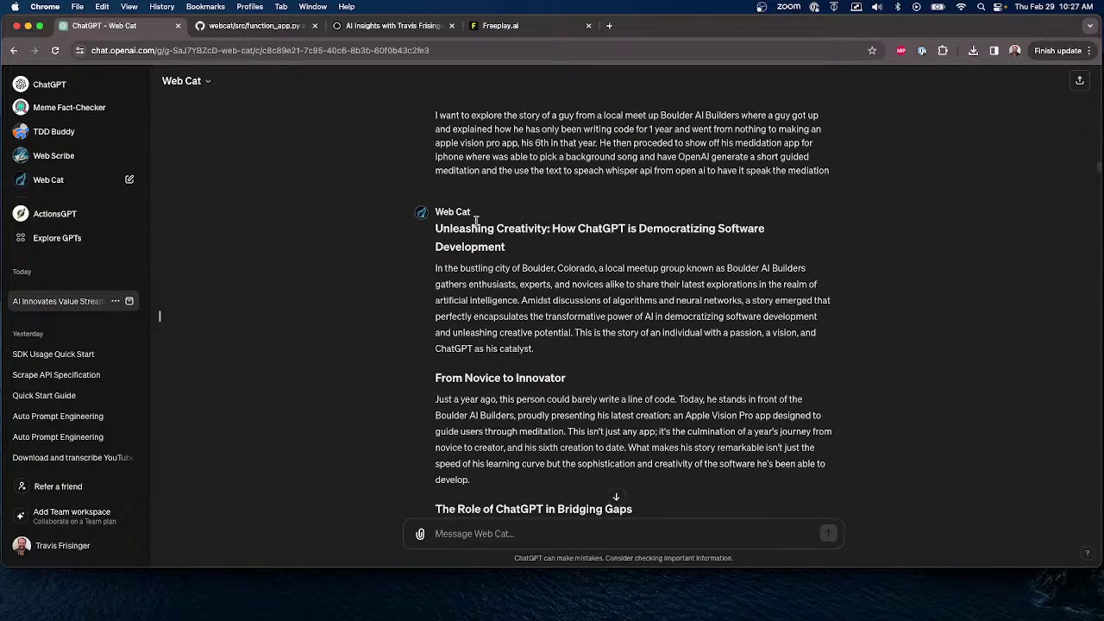
Read through the "Unleashing Creativity" draft and highlight the first paragraph under "The Implications for the Future".
scroll(353, 271, "down", 3)
scroll(353, 270, "down", 1)
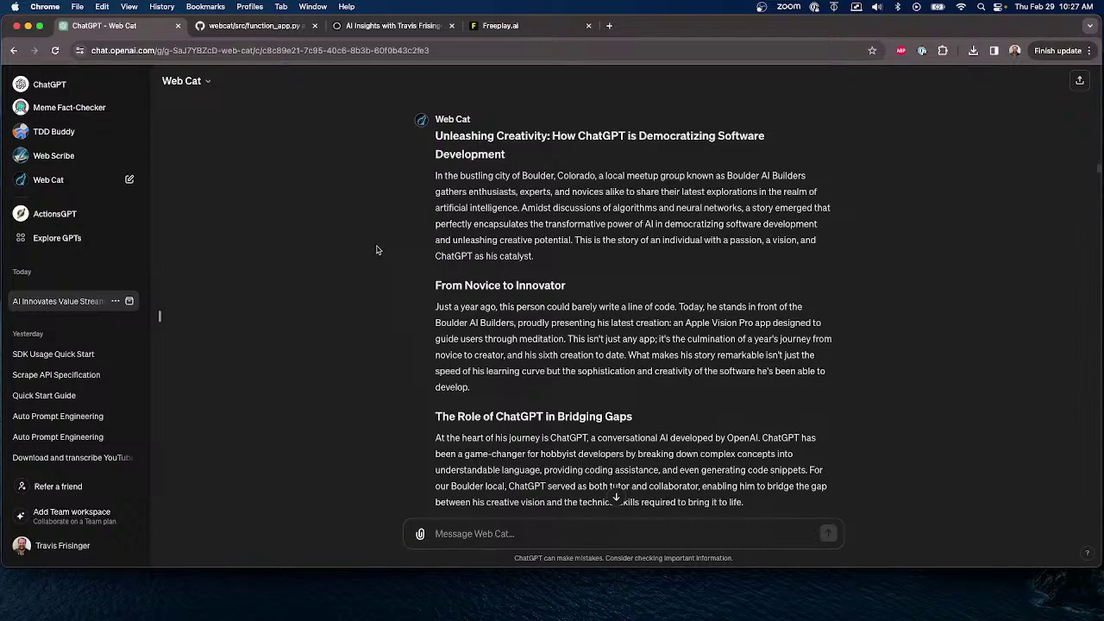
scroll(367, 252, "down", 2)
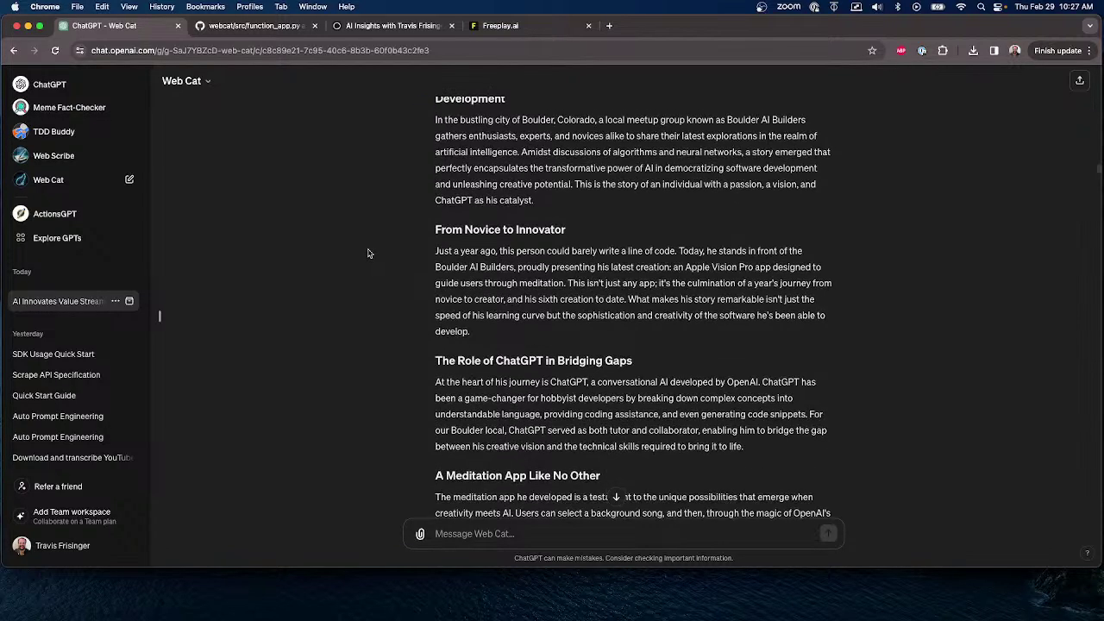
scroll(368, 253, "down", 10)
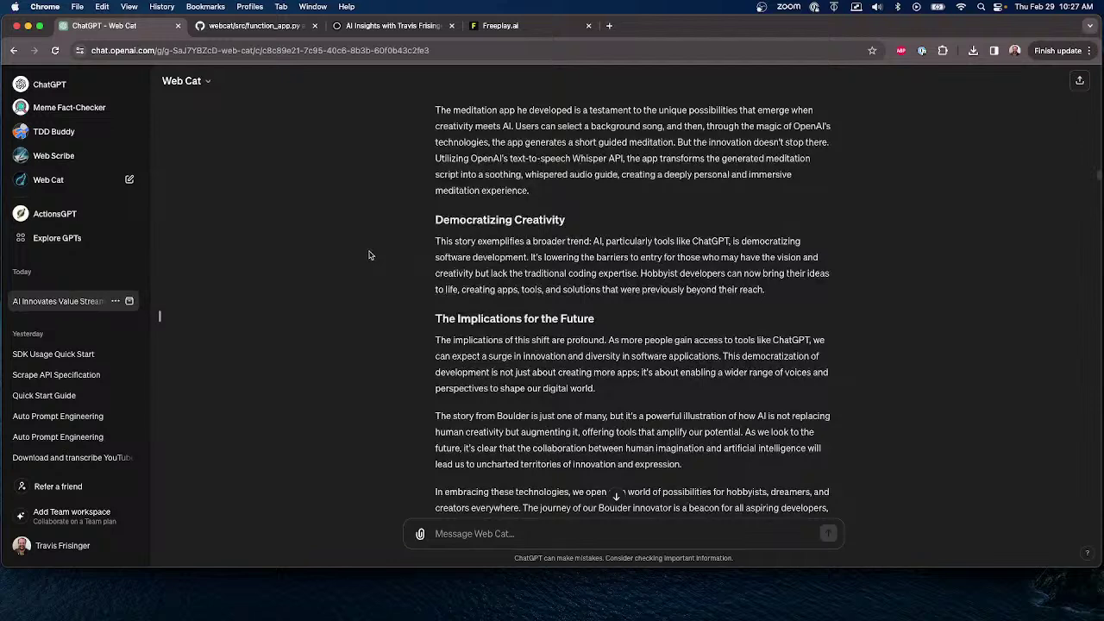
scroll(366, 253, "down", 1)
scroll(365, 252, "down", 3)
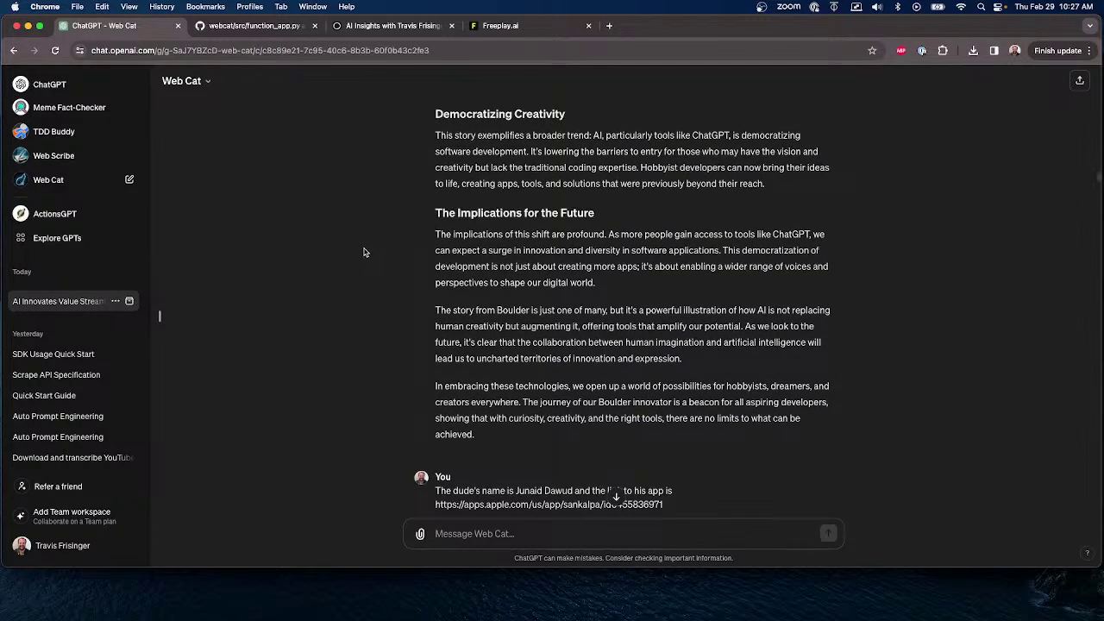
scroll(363, 252, "down", 1)
scroll(363, 252, "down", 2)
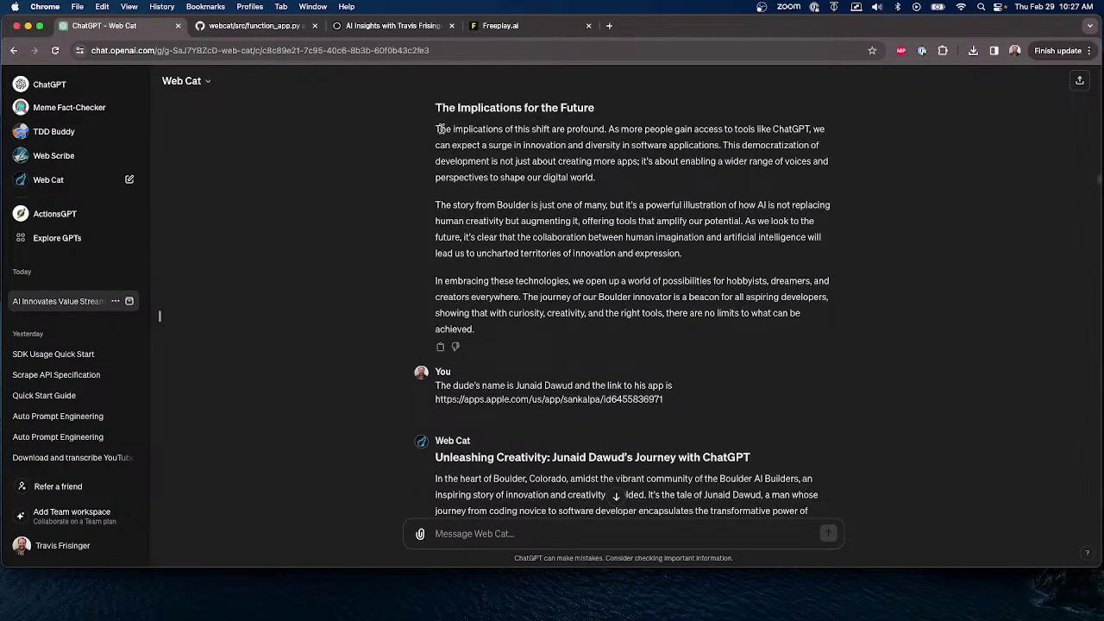
left_click_drag(433, 131, 825, 180)
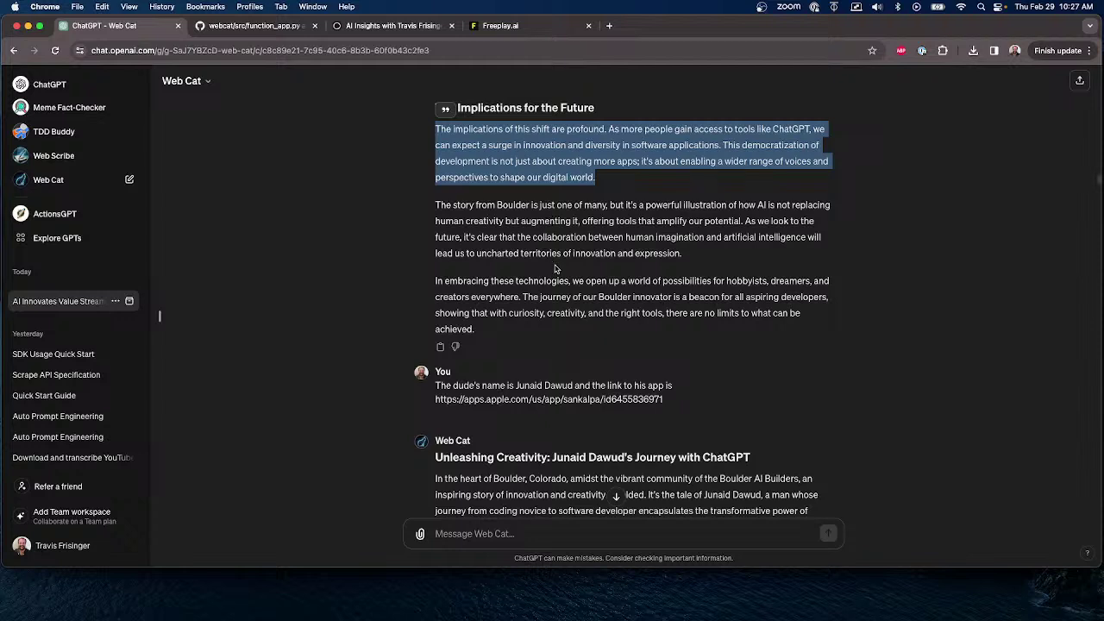
left_click(483, 381)
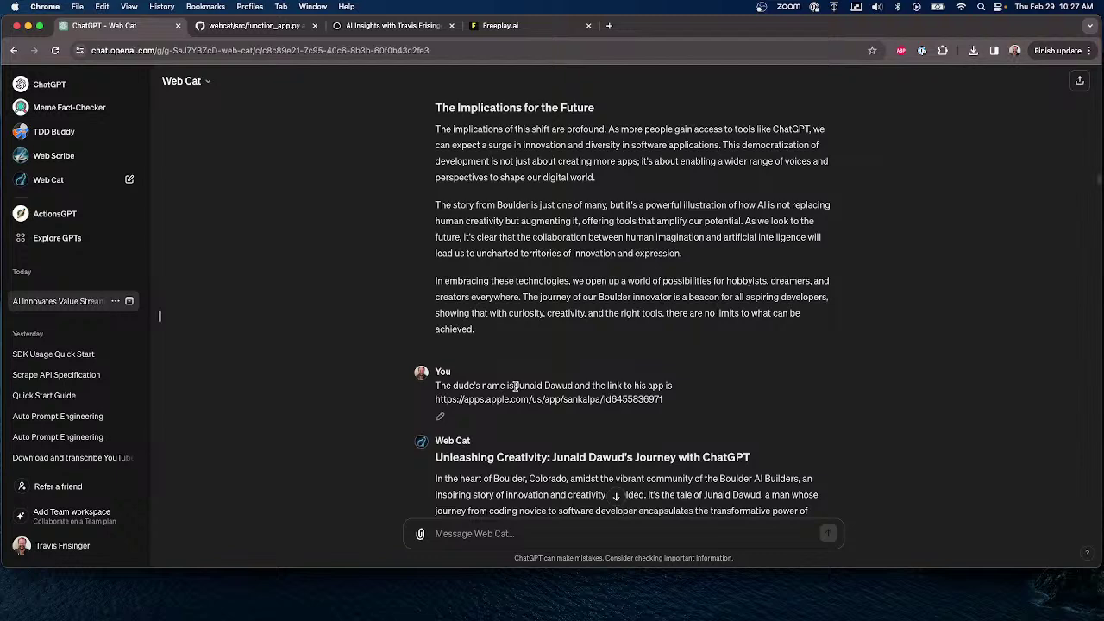
Review the follow-up message supplying the developer's name and app link, and the revised article through its "Looking Ahead" section.
scroll(652, 379, "down", 2)
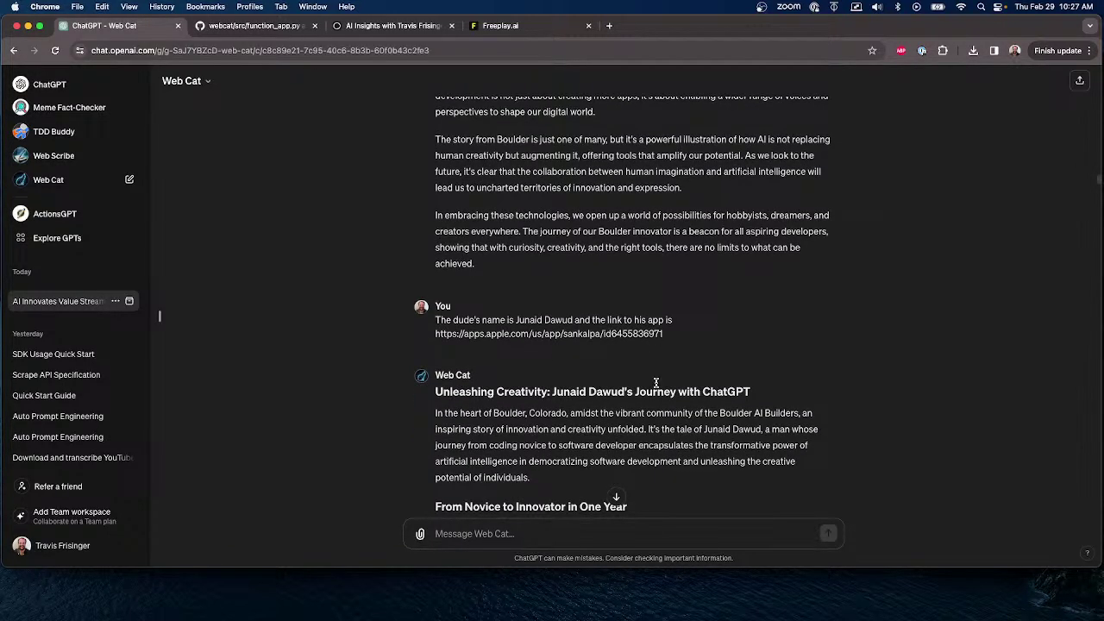
scroll(650, 383, "down", 6)
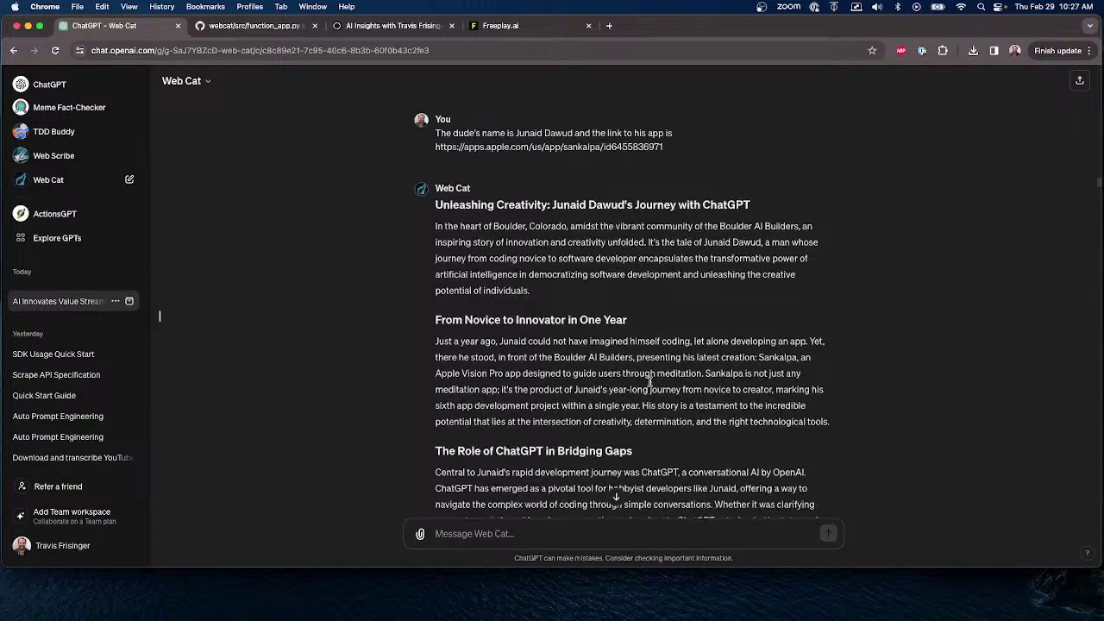
scroll(650, 385, "down", 9)
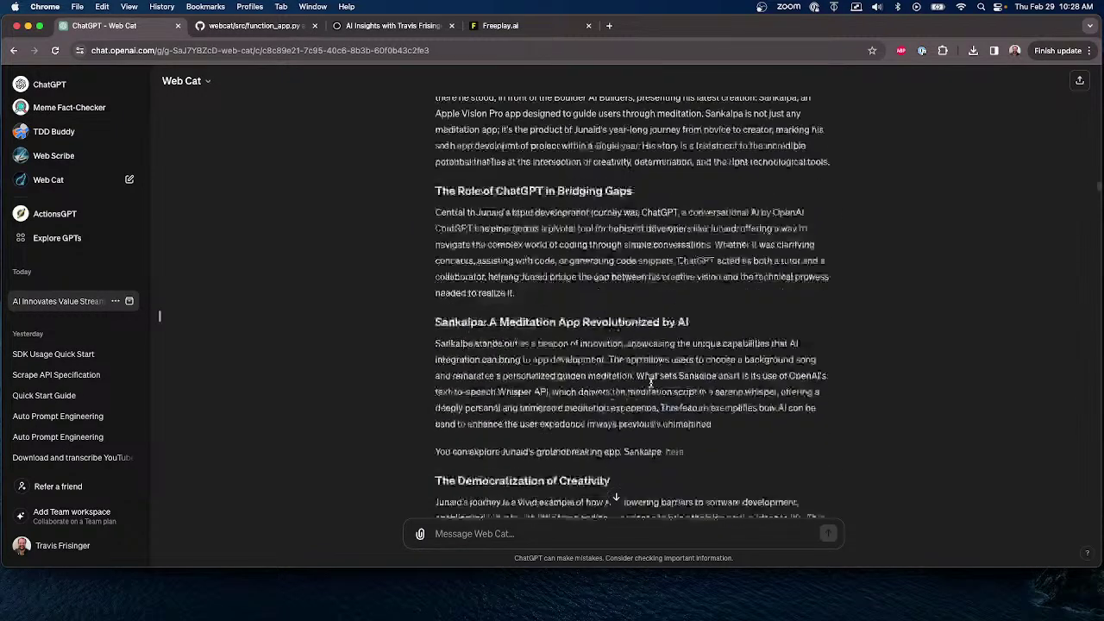
scroll(652, 386, "down", 1)
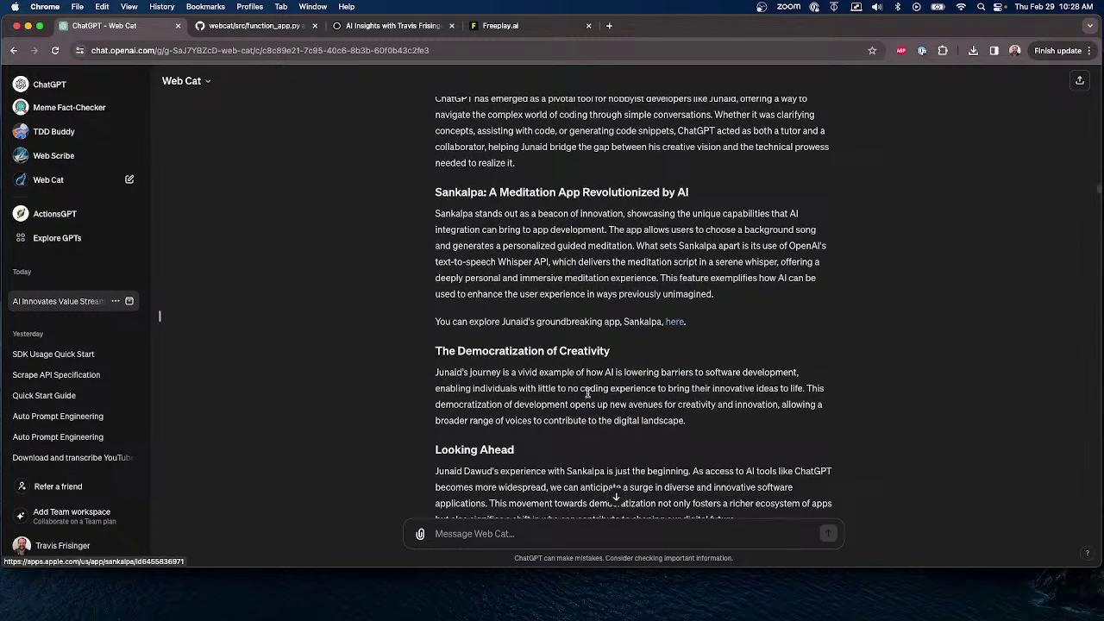
scroll(585, 394, "down", 1)
scroll(585, 394, "down", 8)
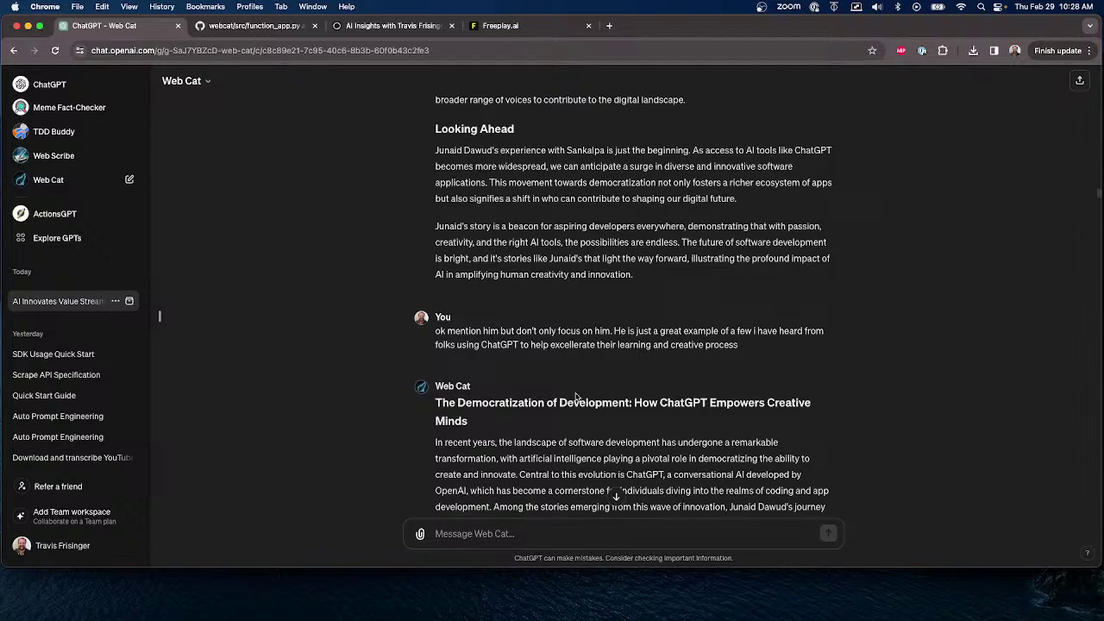
Review the "Democratization of Development" rewrite through its Conclusion, highlighting the developer's first name in the section about innovators.
scroll(348, 376, "down", 1)
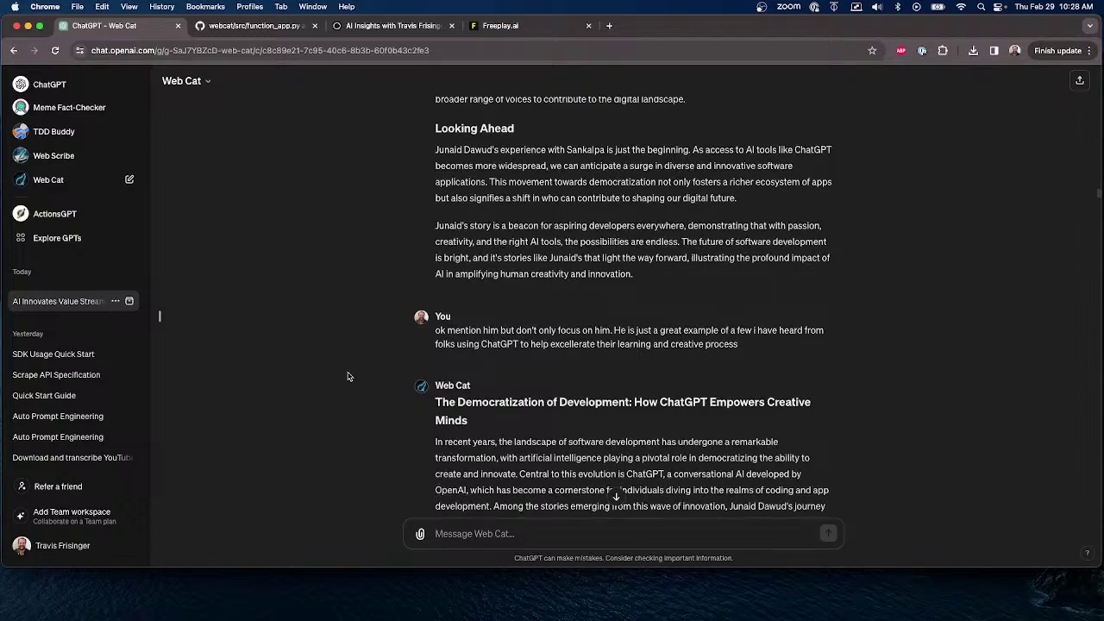
scroll(349, 375, "down", 6)
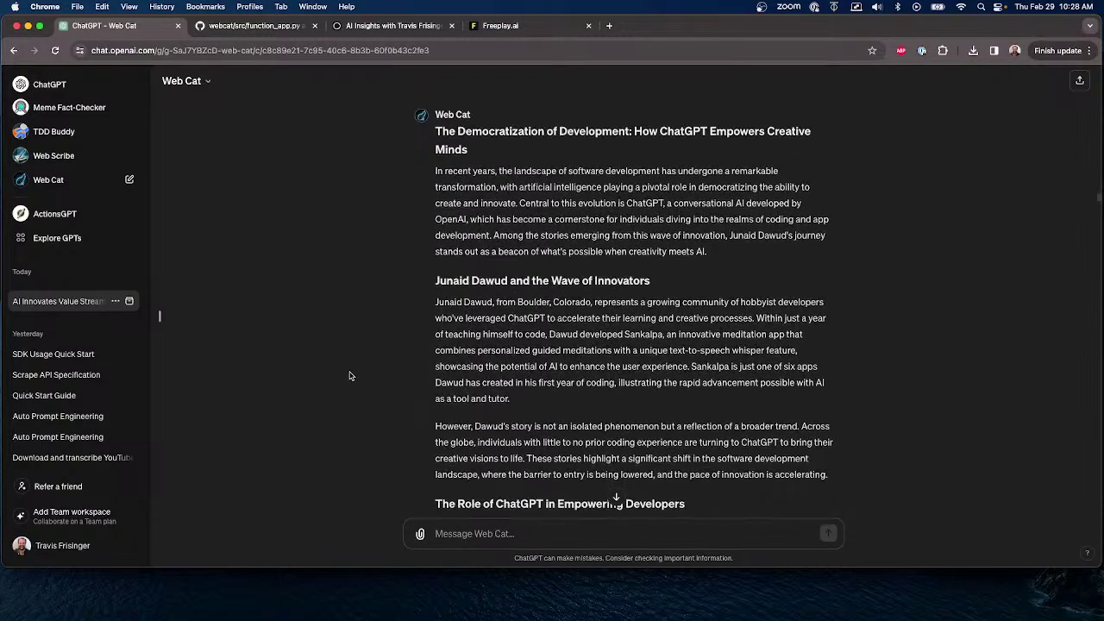
double_click(446, 303)
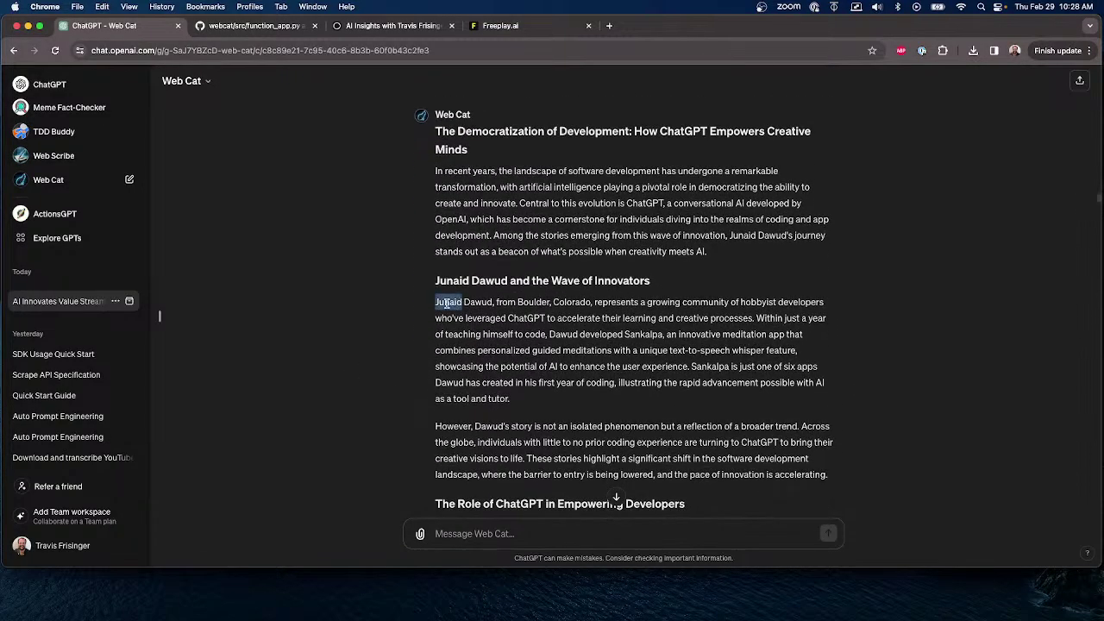
left_click(353, 346)
scroll(367, 346, "down", 12)
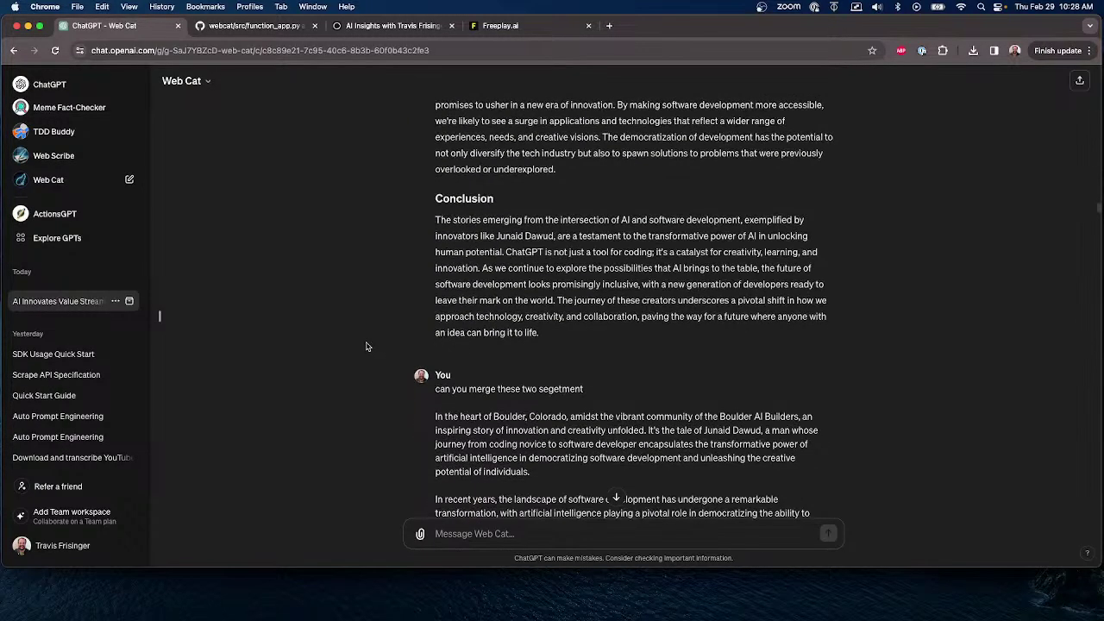
Examine the request to merge two introductory segments and compare it with Web Cat's combined text.
scroll(366, 346, "down", 1)
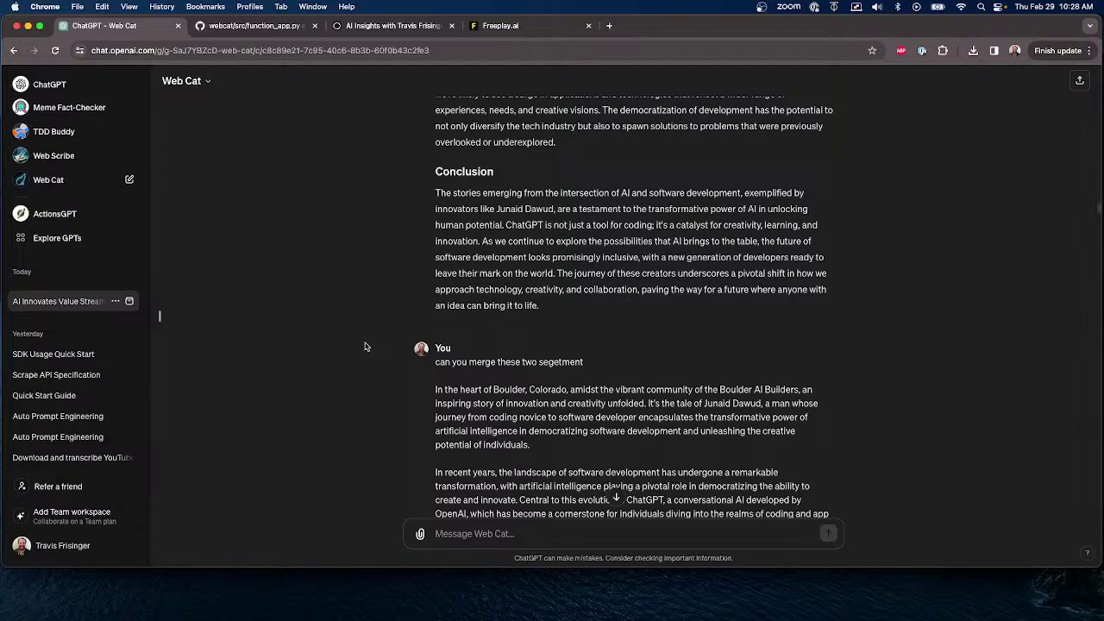
scroll(364, 346, "down", 6)
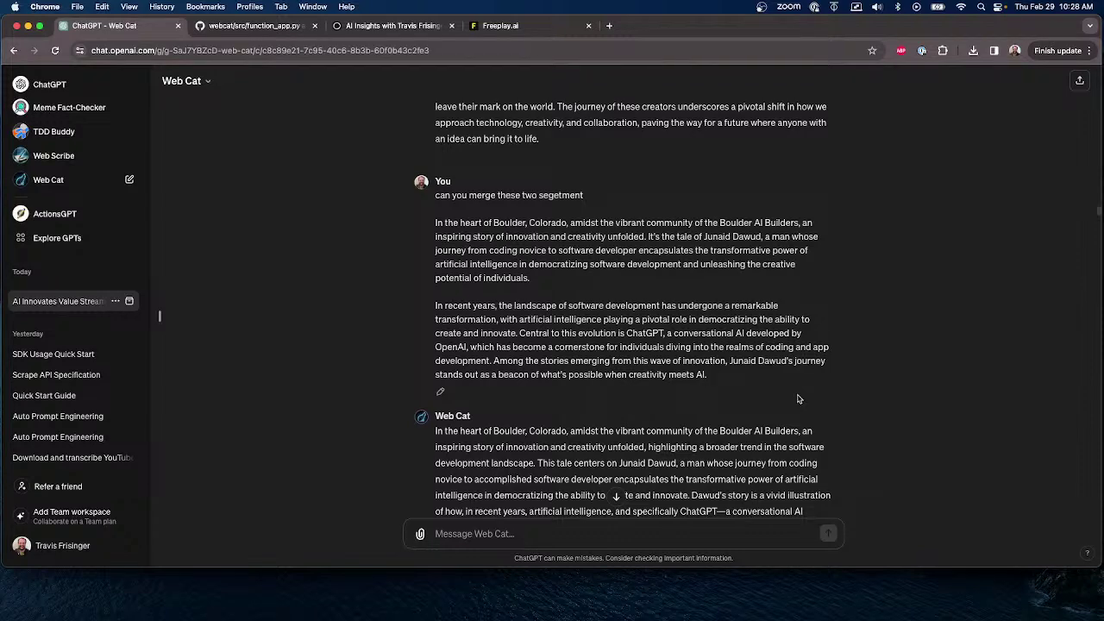
scroll(681, 402, "down", 1)
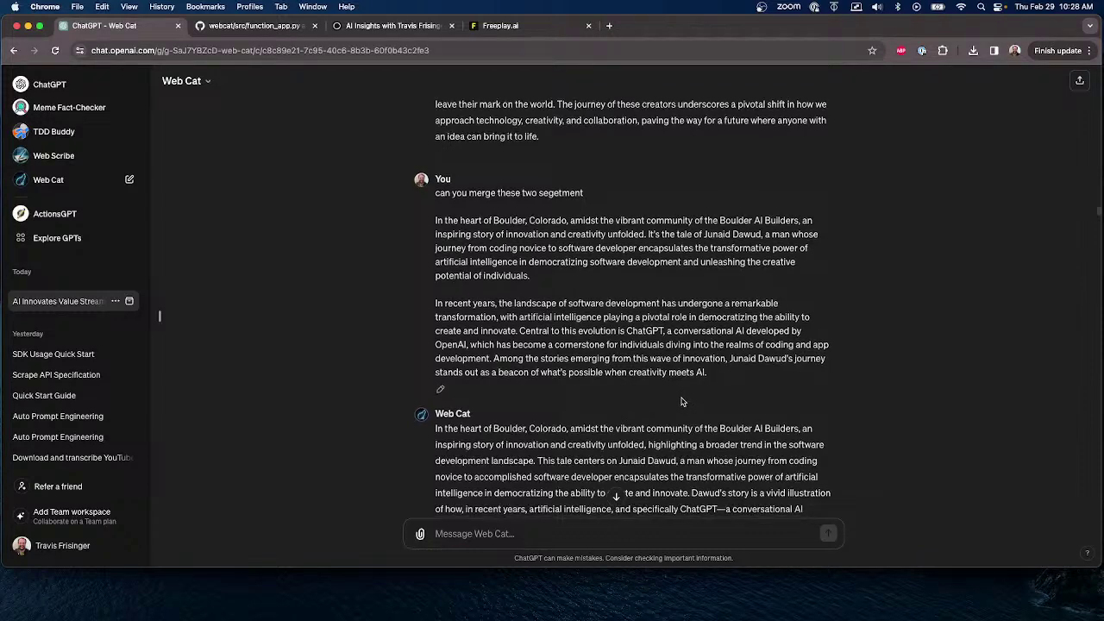
scroll(681, 402, "down", 3)
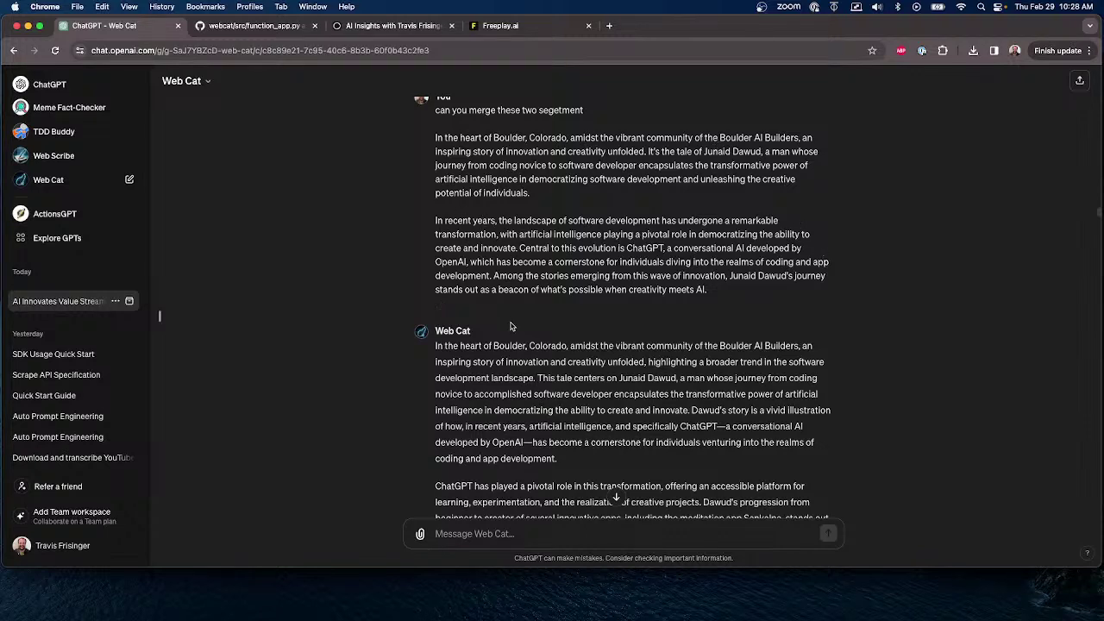
scroll(516, 323, "down", 8)
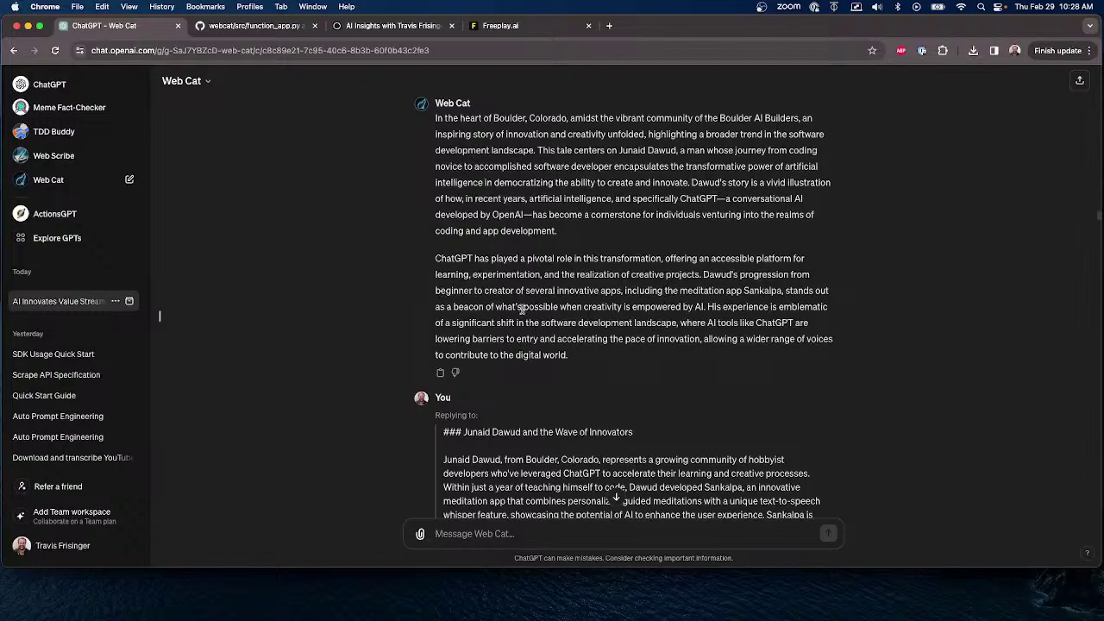
scroll(522, 310, "up", 8)
scroll(523, 310, "down", 7)
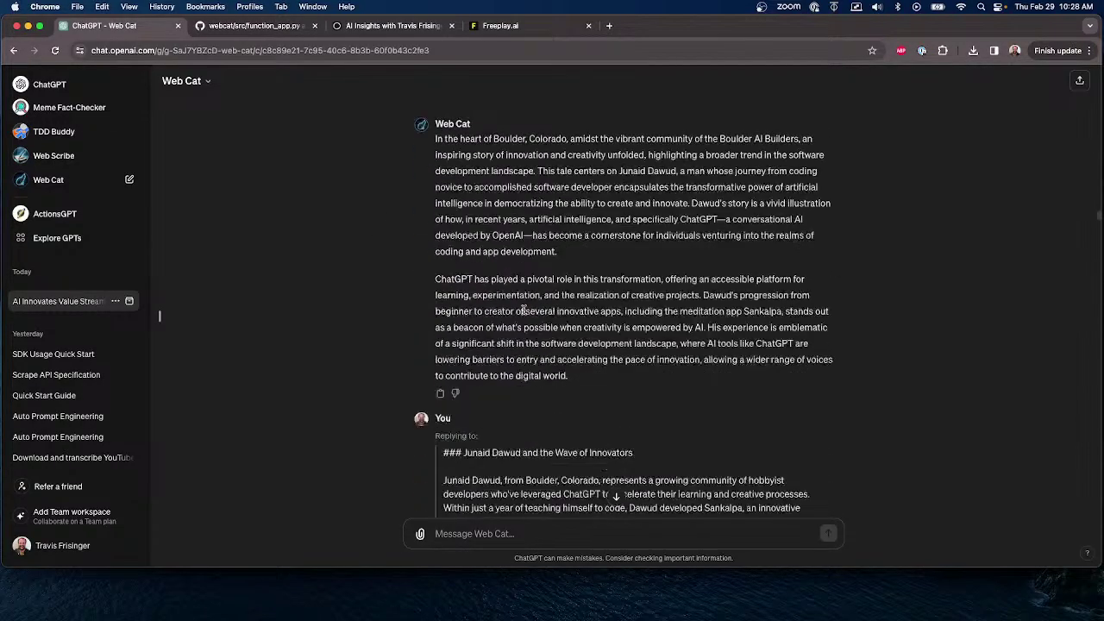
scroll(523, 311, "down", 1)
scroll(593, 356, "down", 1)
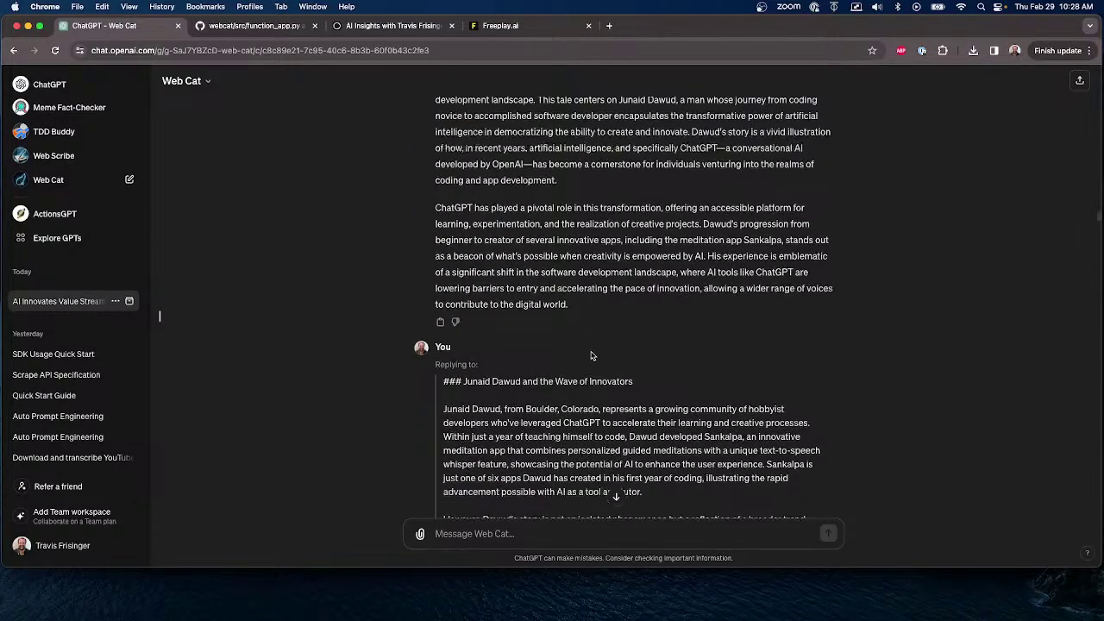
Review the quoted reply asking to expand the article by 50%, highlight "can you mix in this", and look through the expanded article.
scroll(591, 356, "down", 4)
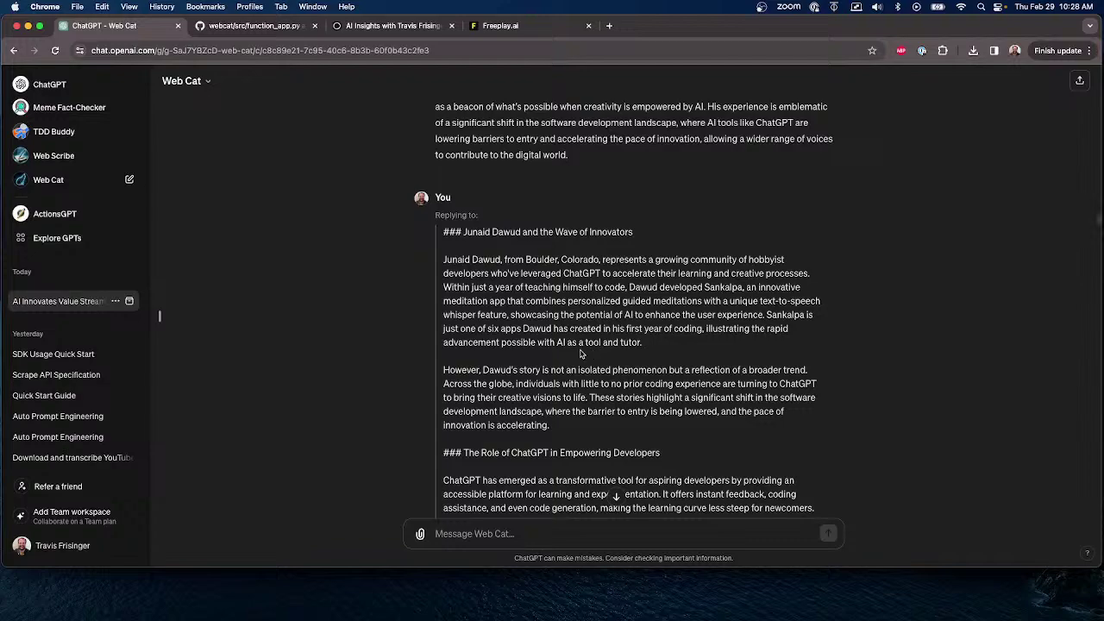
scroll(402, 321, "down", 15)
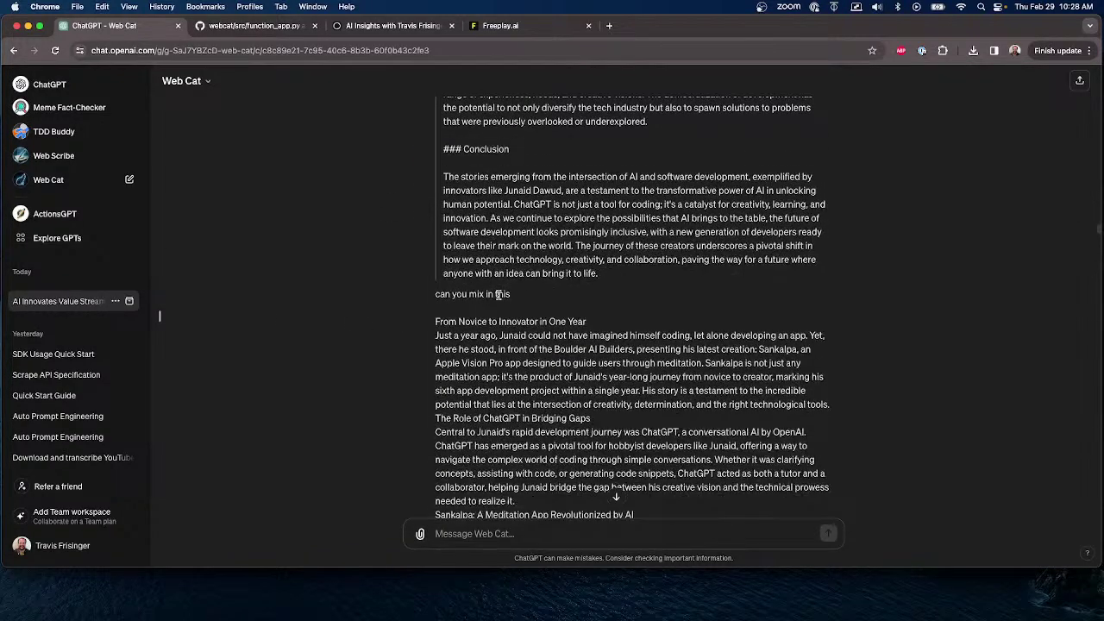
left_click_drag(436, 294, 537, 298)
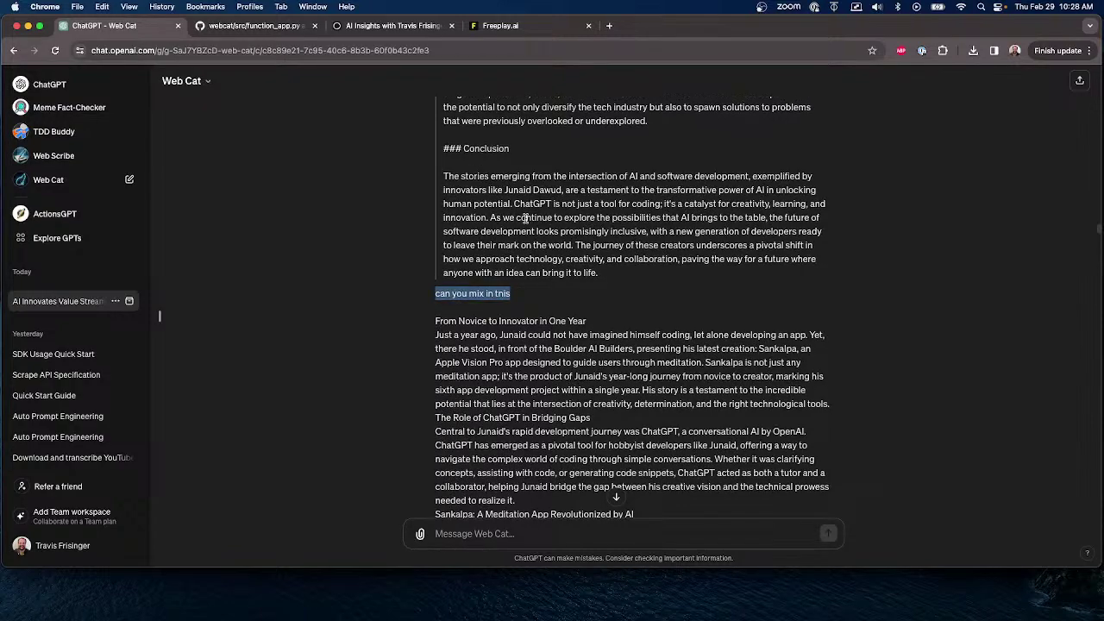
scroll(527, 243, "down", 5)
scroll(528, 245, "down", 5)
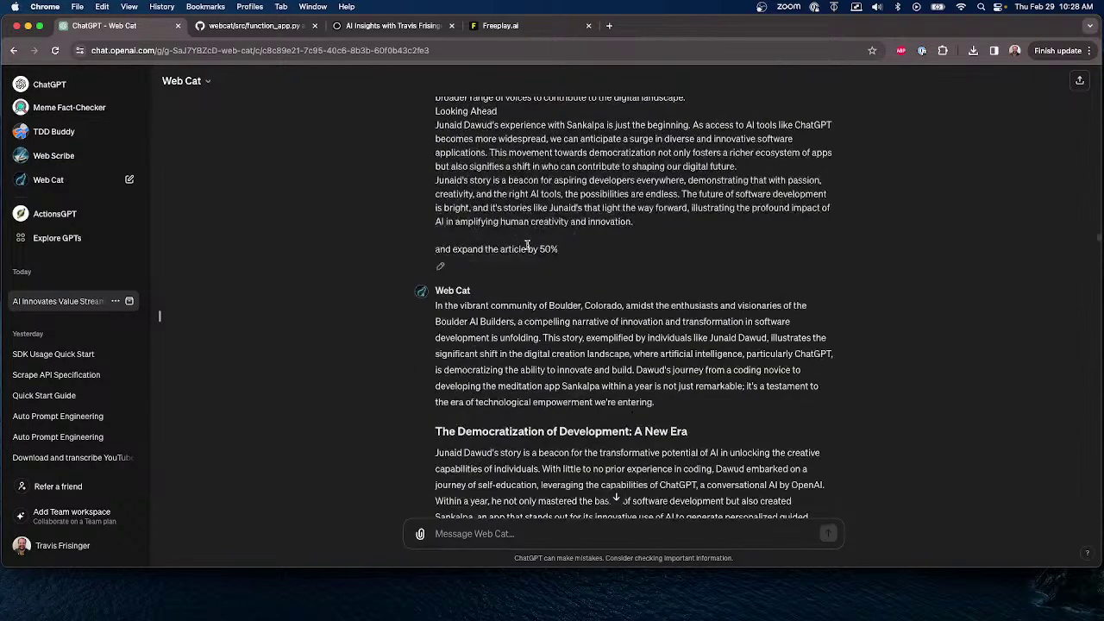
scroll(345, 258, "down", 15)
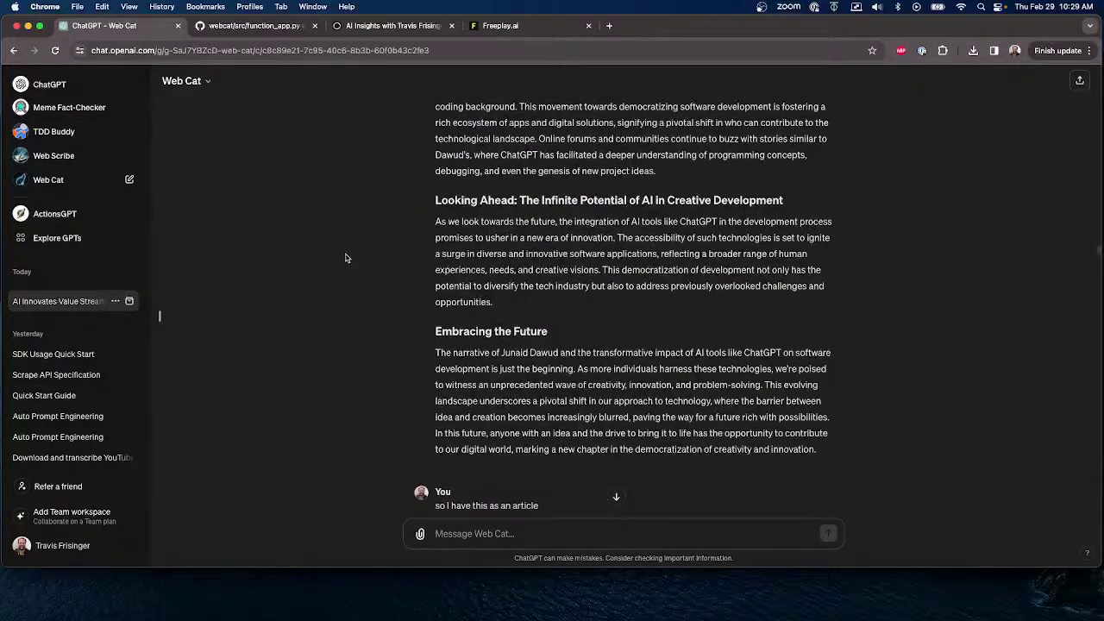
Review the pasted full article and its closing request to refer to the developer as "him" after the introduction.
scroll(345, 258, "down", 5)
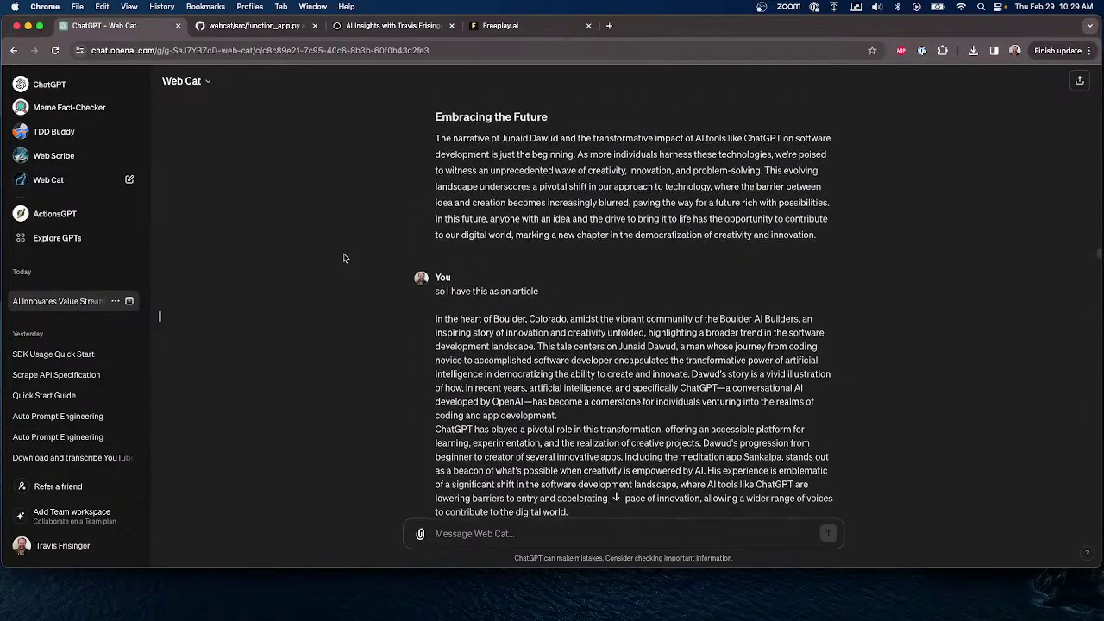
scroll(343, 258, "down", 1)
scroll(363, 255, "down", 2)
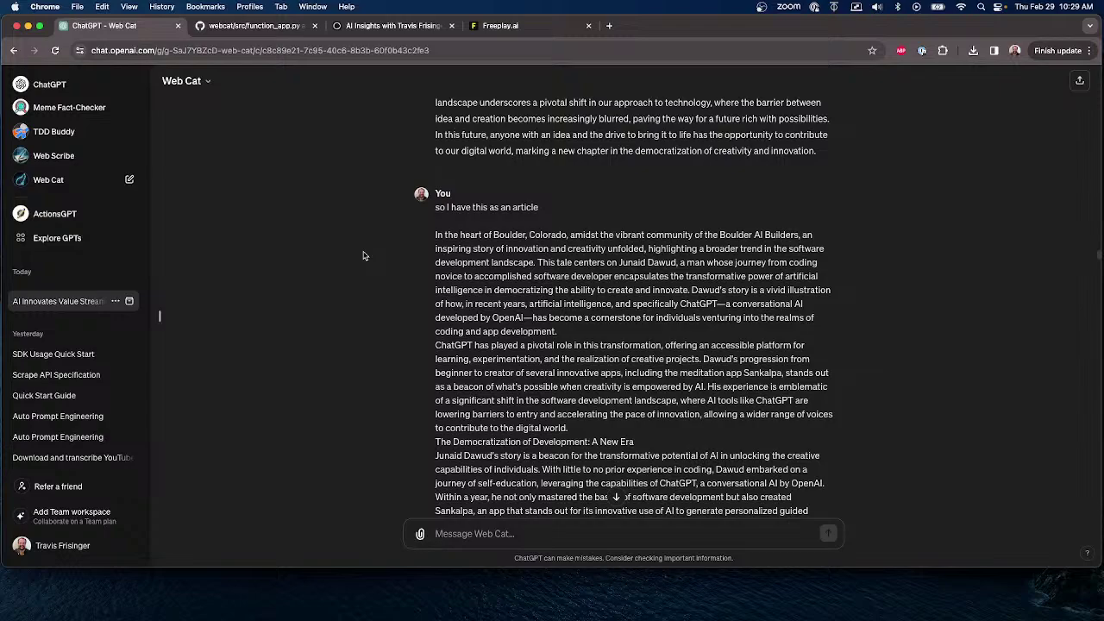
scroll(422, 257, "down", 15)
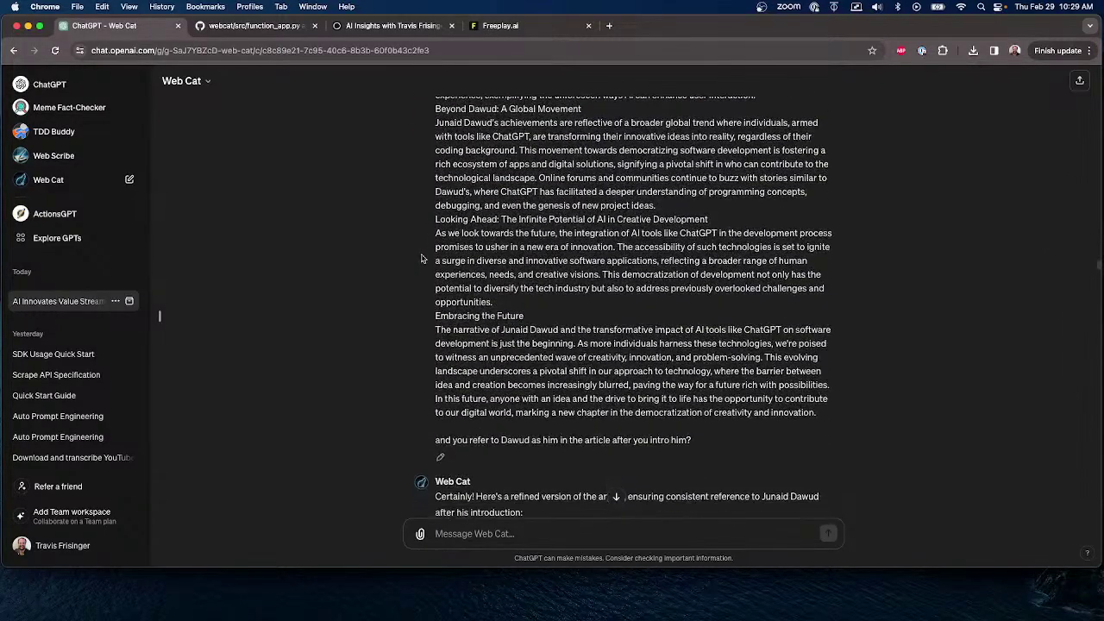
scroll(422, 257, "down", 2)
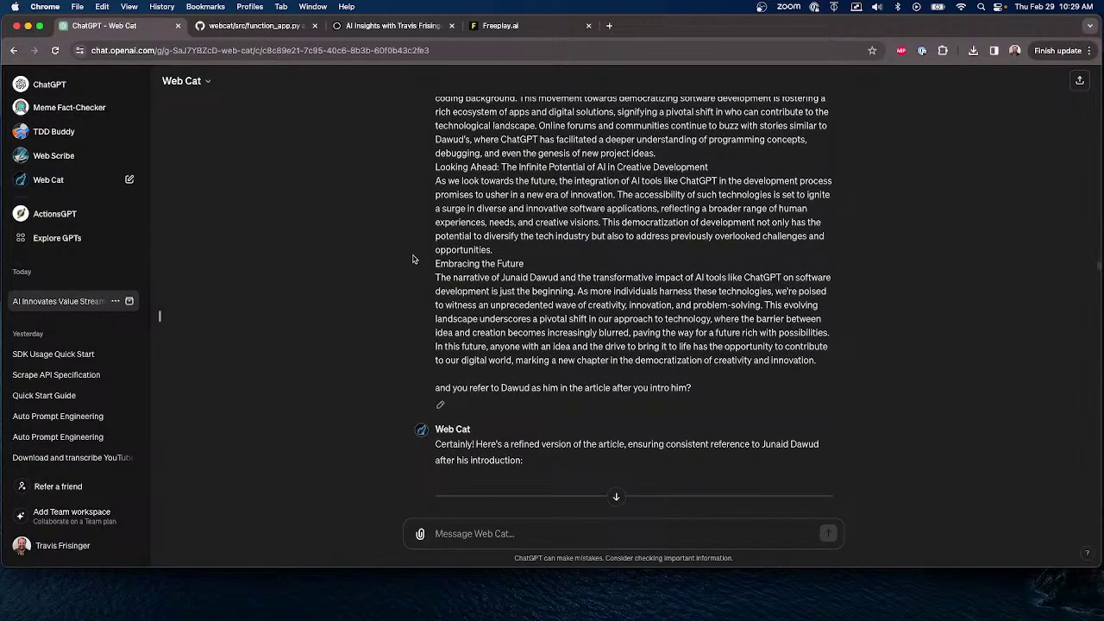
Highlight the closing request to refer to the developer as "him" after the introduction, and read through Web Cat's refined article.
scroll(411, 261, "down", 2)
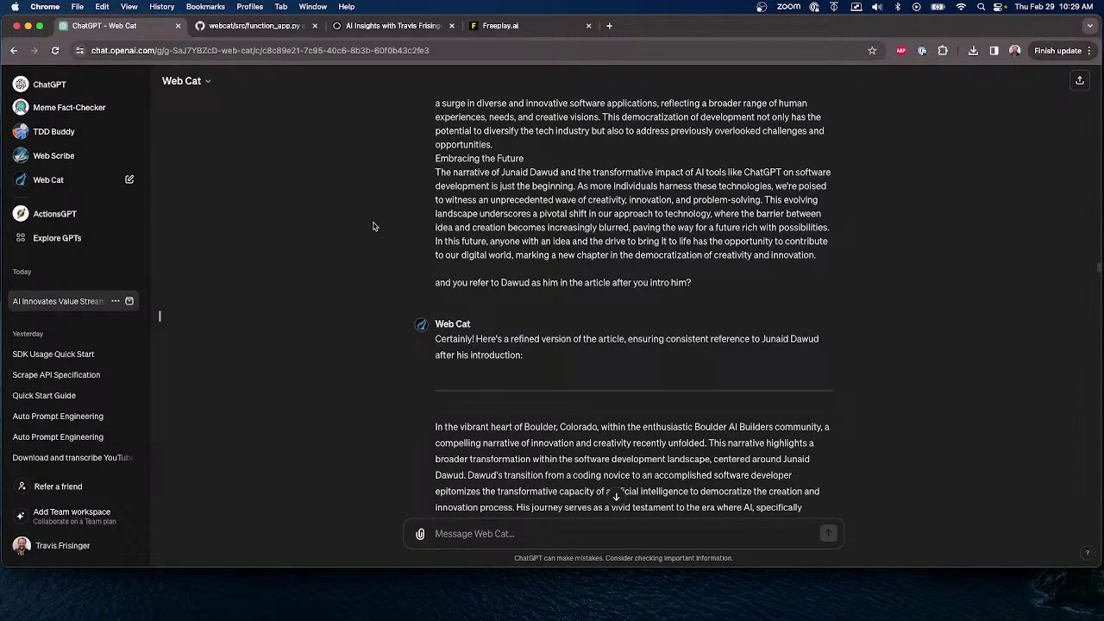
scroll(384, 246, "down", 1)
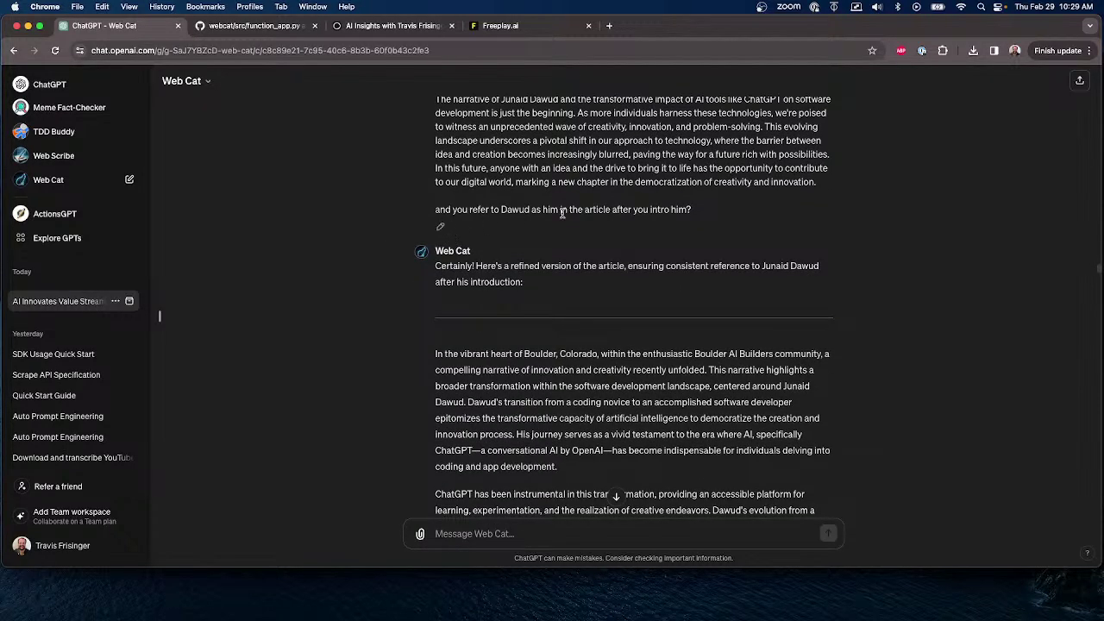
left_click_drag(433, 210, 734, 212)
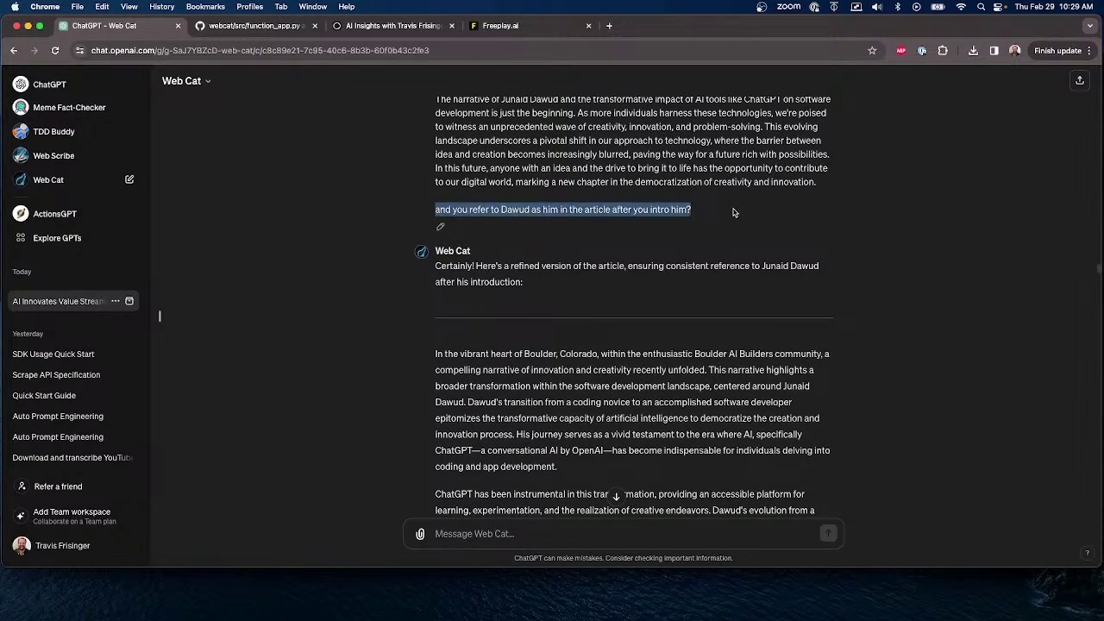
left_click(617, 289)
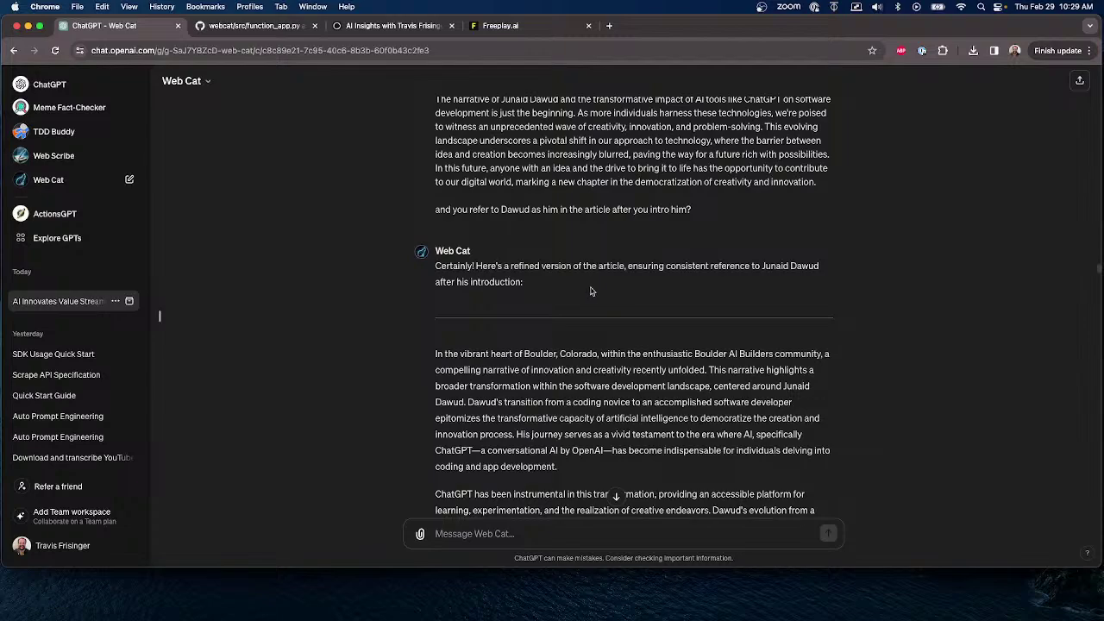
scroll(590, 291, "down", 1)
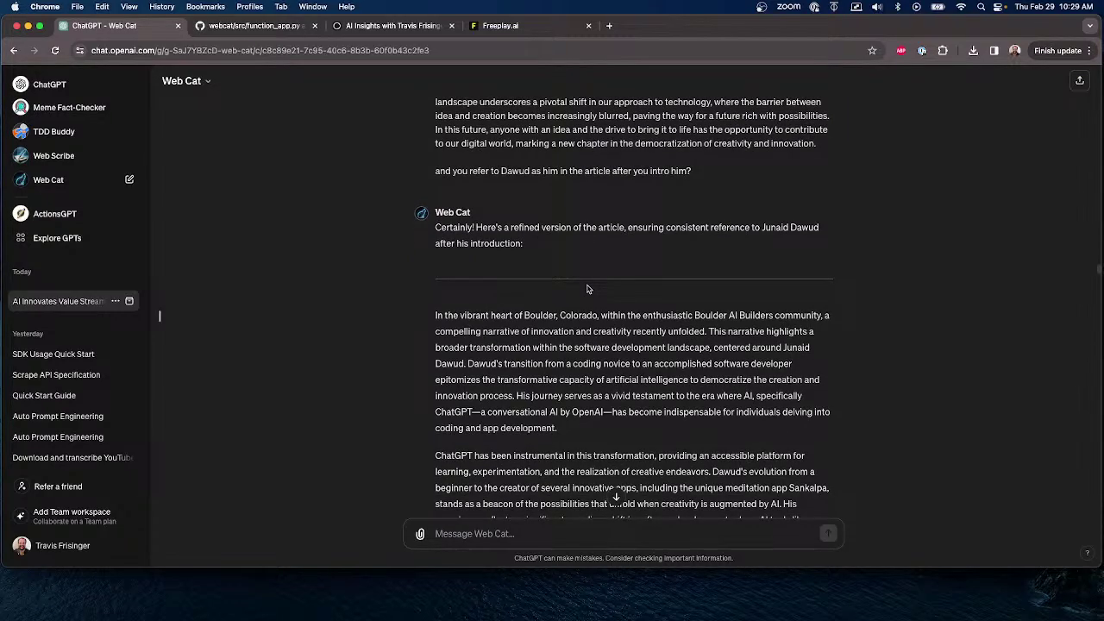
scroll(590, 289, "down", 3)
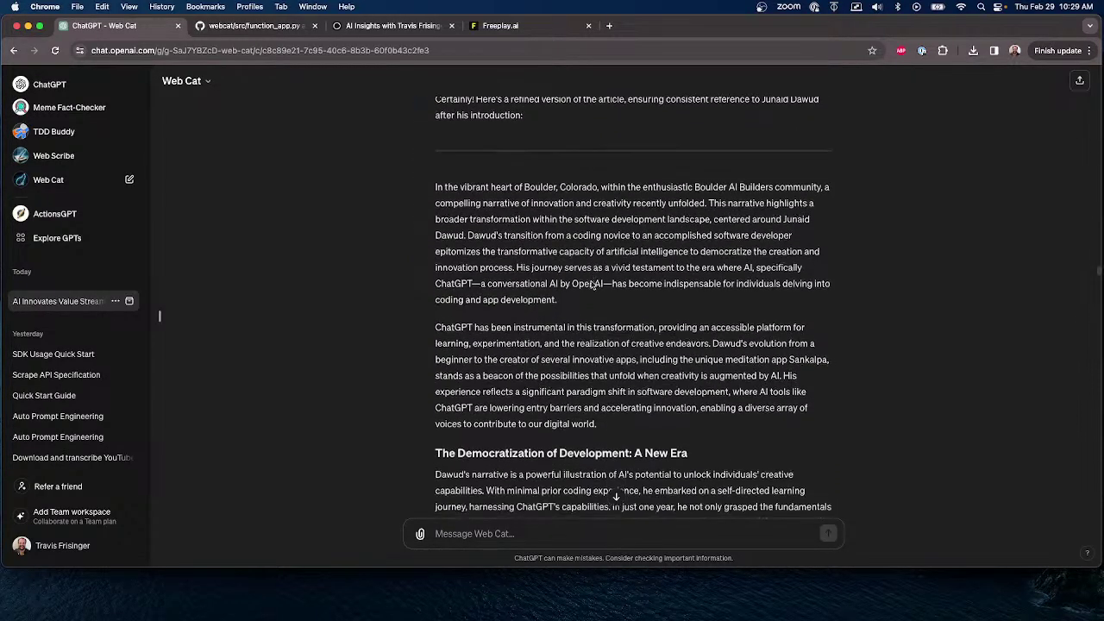
scroll(592, 286, "down", 20)
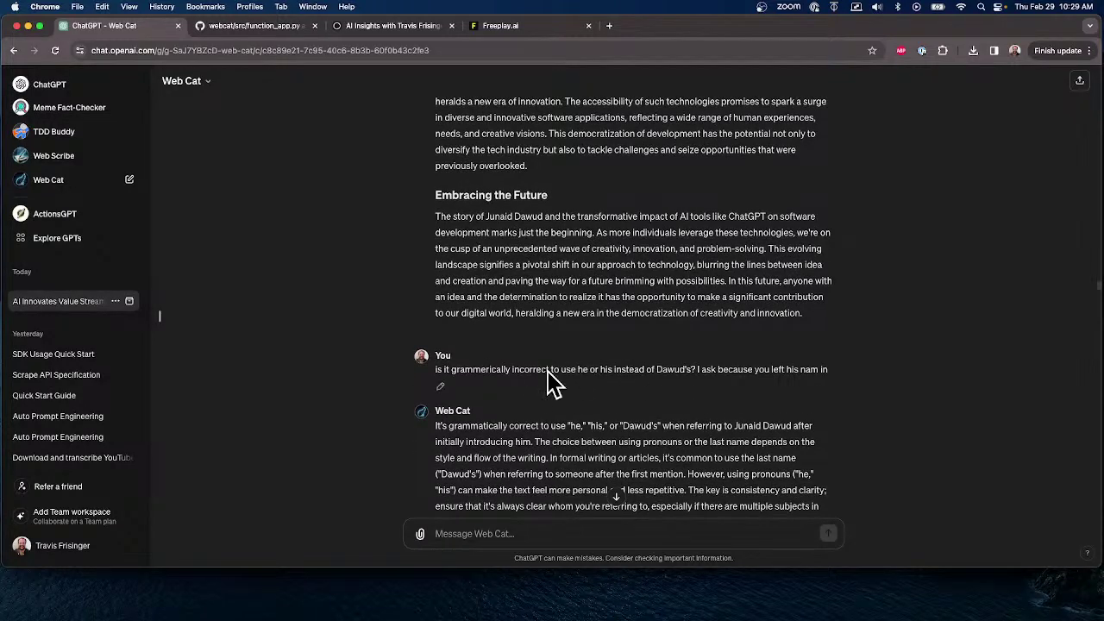
Highlight the question about using "he" or "his" instead of the developer's surname, and review Web Cat's grammar explanation with its sample revision.
left_click_drag(548, 370, 698, 384)
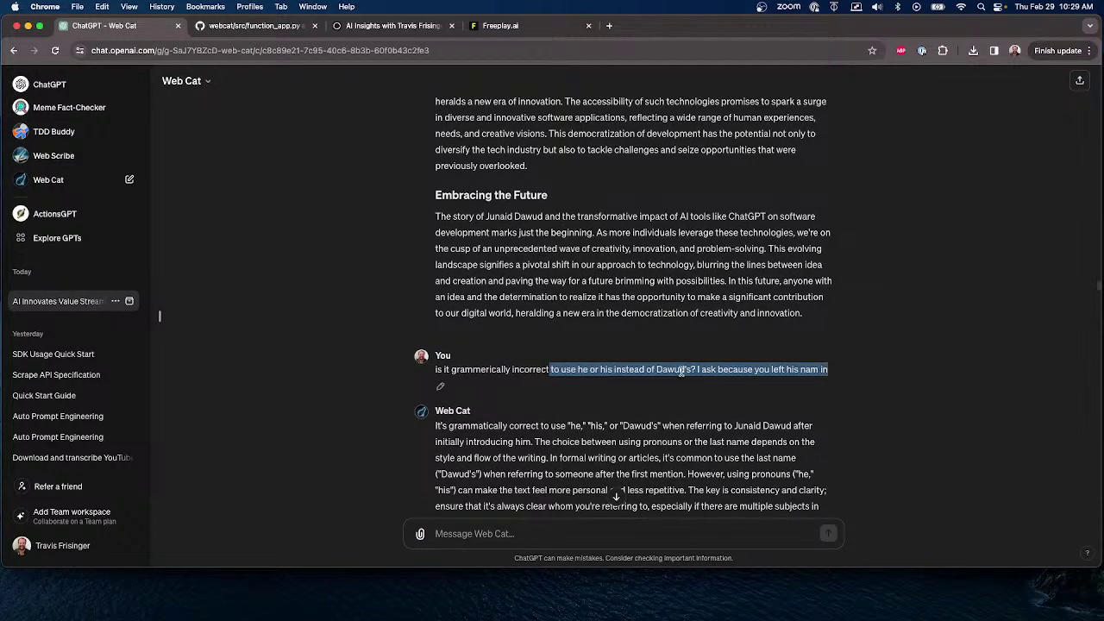
left_click(630, 387)
scroll(617, 386, "down", 3)
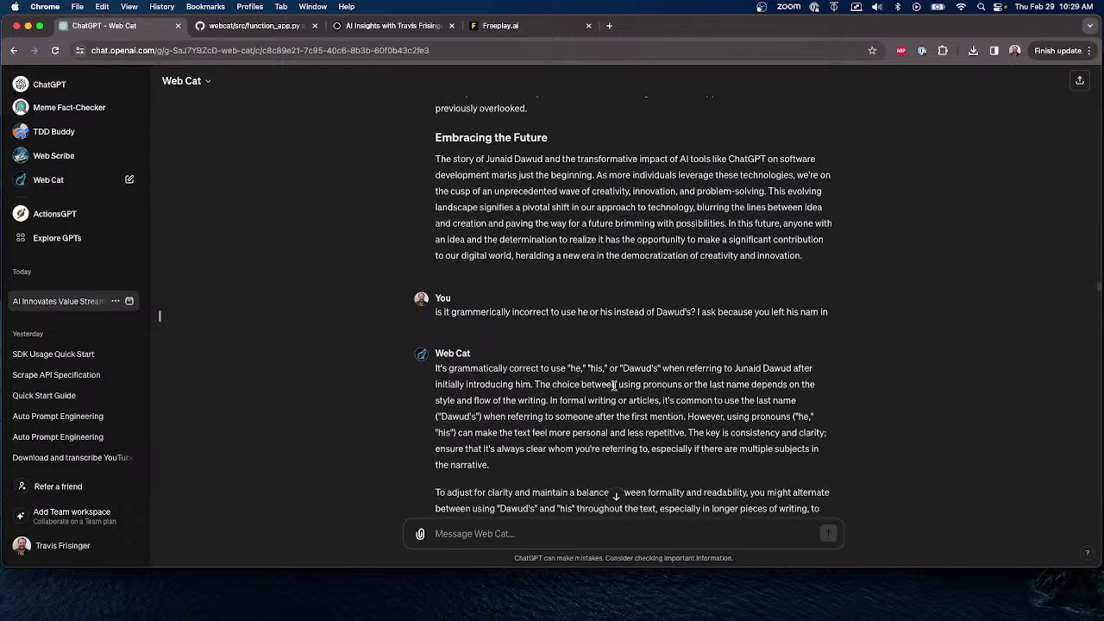
scroll(614, 387, "down", 2)
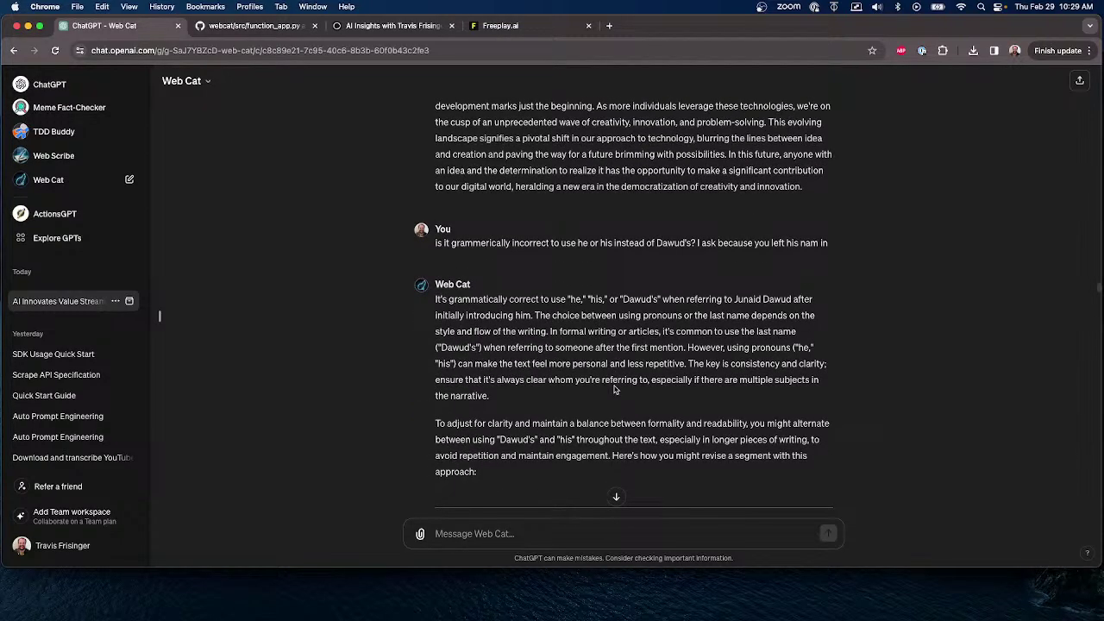
scroll(560, 316, "down", 8)
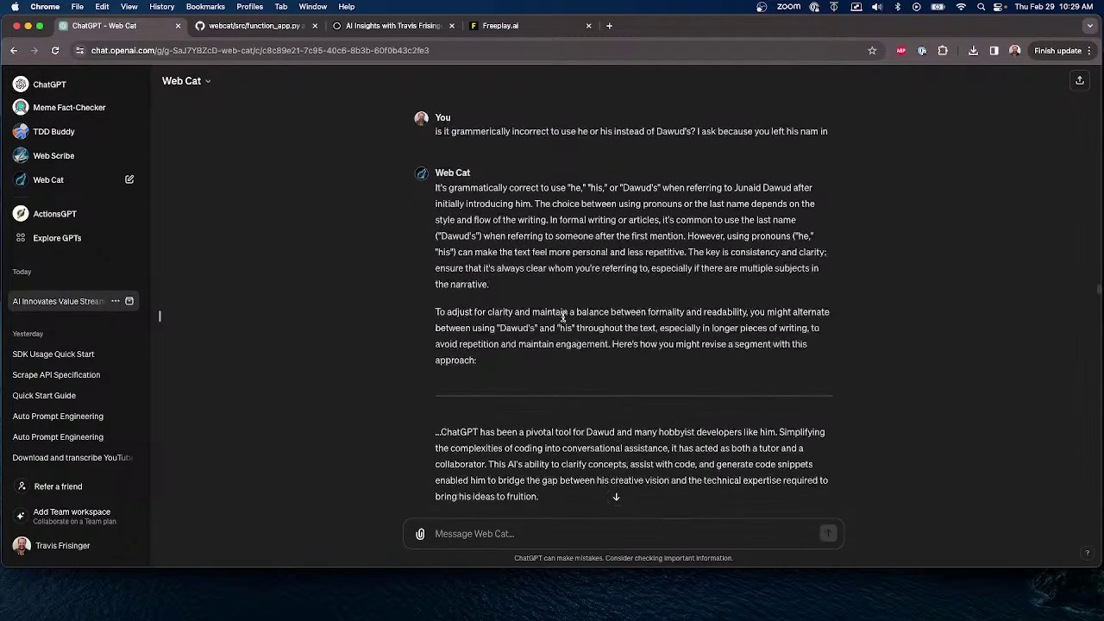
scroll(562, 317, "down", 3)
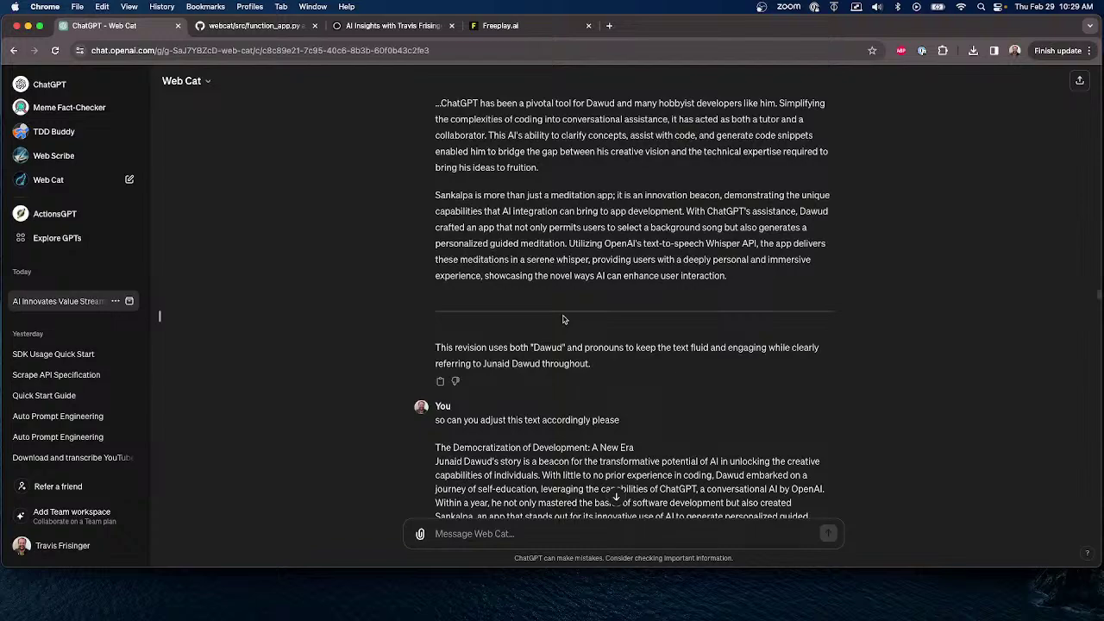
scroll(562, 319, "up", 10)
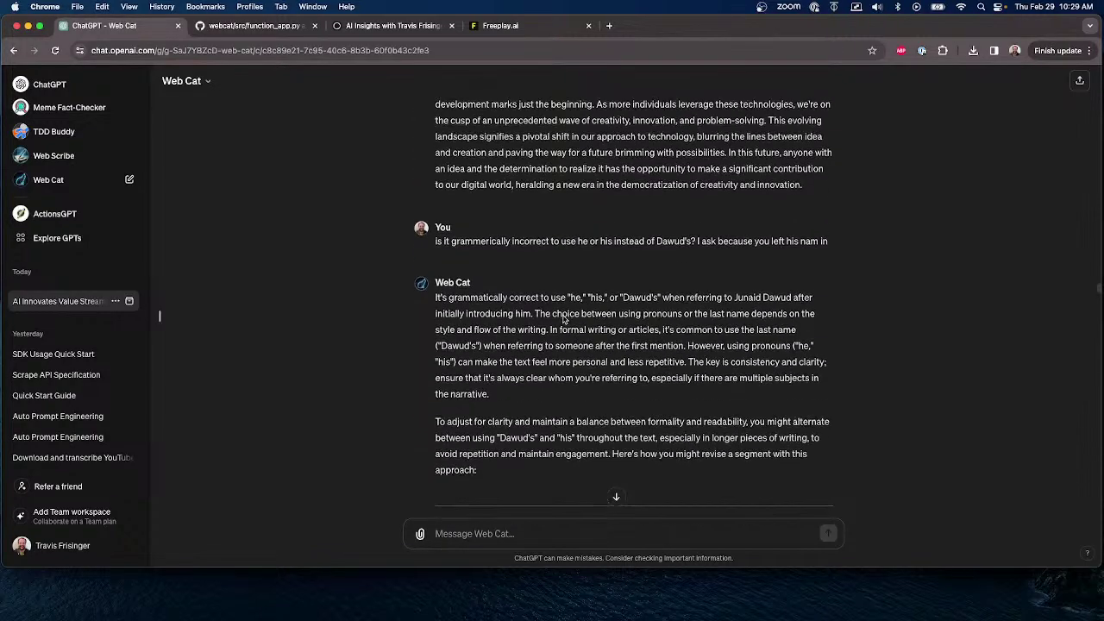
Review the "so can you adjust this text accordingly please" request with its pasted article, and look through Web Cat's rewritten version.
scroll(563, 316, "down", 14)
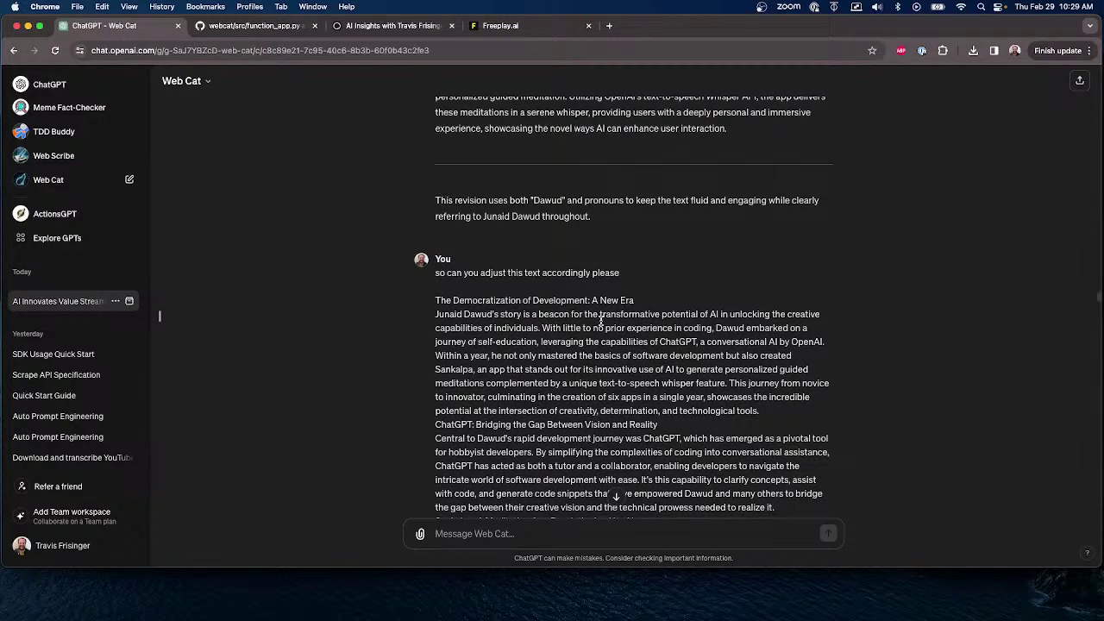
scroll(595, 321, "down", 3)
scroll(595, 321, "down", 20)
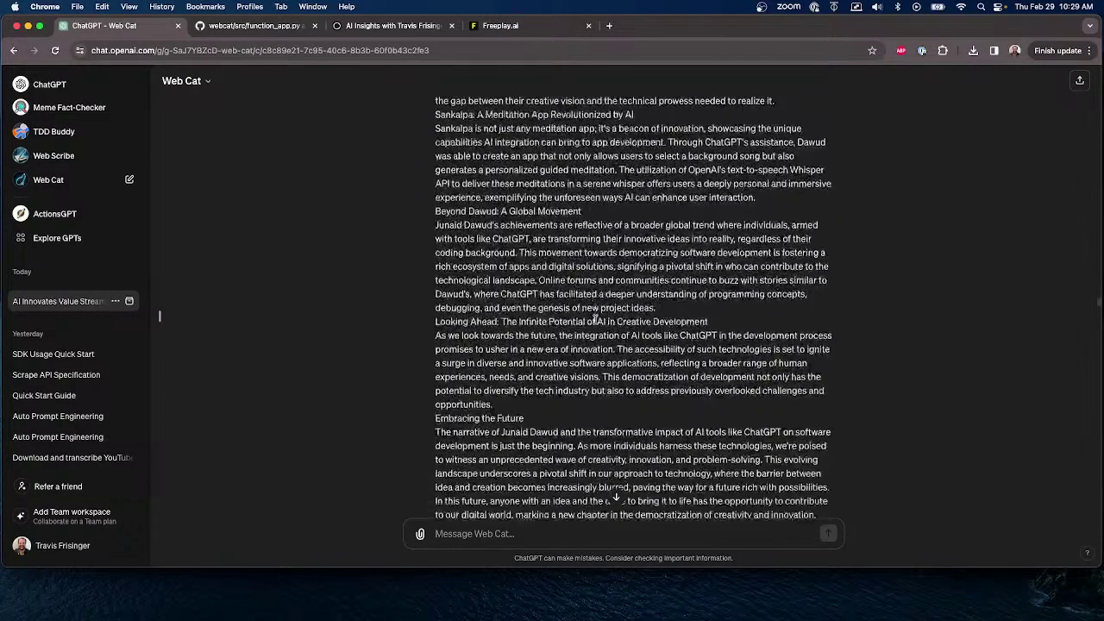
scroll(595, 321, "down", 20)
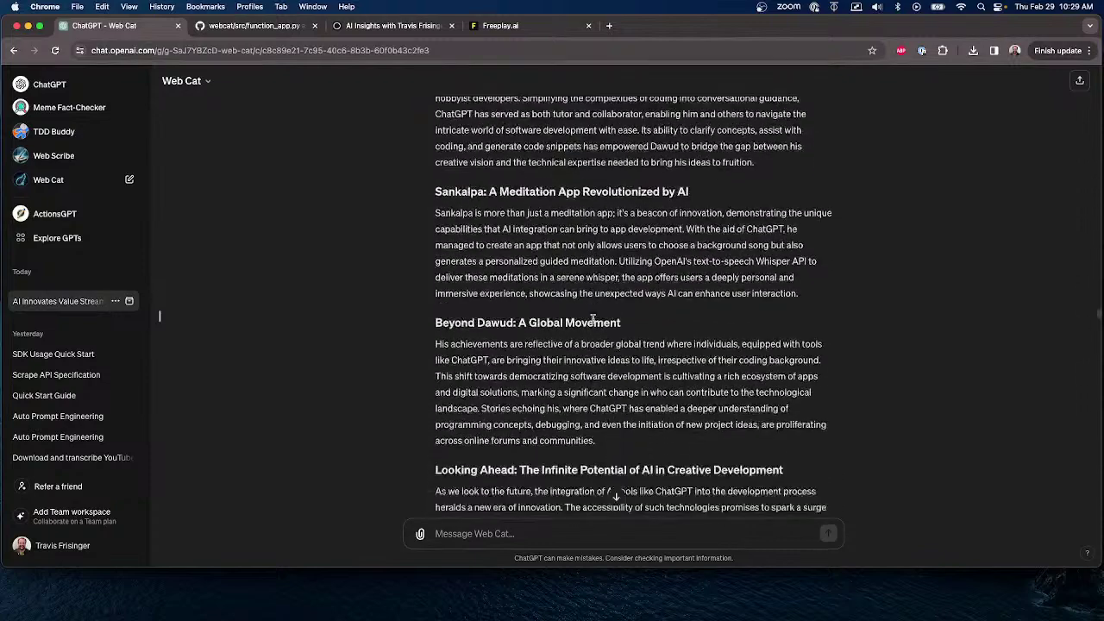
scroll(593, 320, "down", 1)
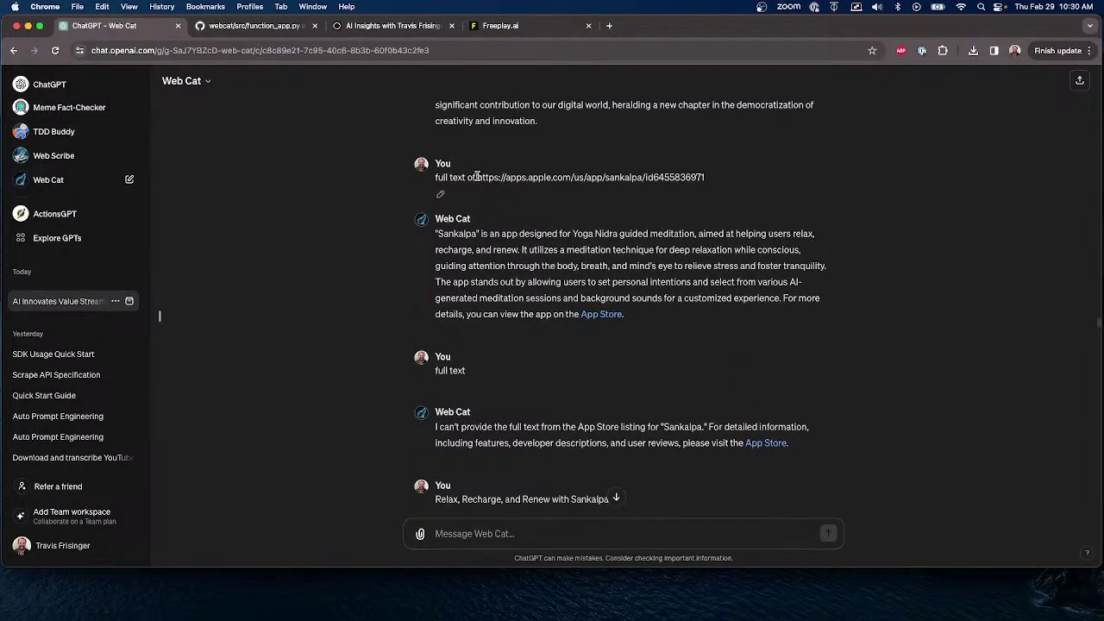
Highlight the Sankalpa App Store link in the "full text of" request and Web Cat's reply to the follow-up "full text" message.
left_click_drag(477, 176, 632, 188)
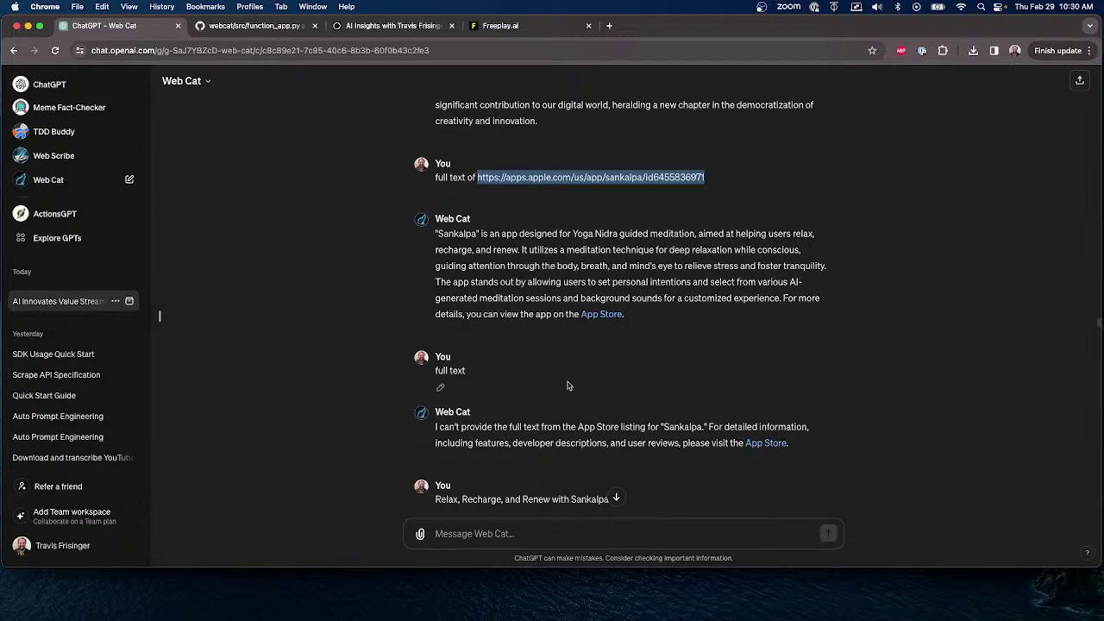
left_click_drag(435, 426, 610, 443)
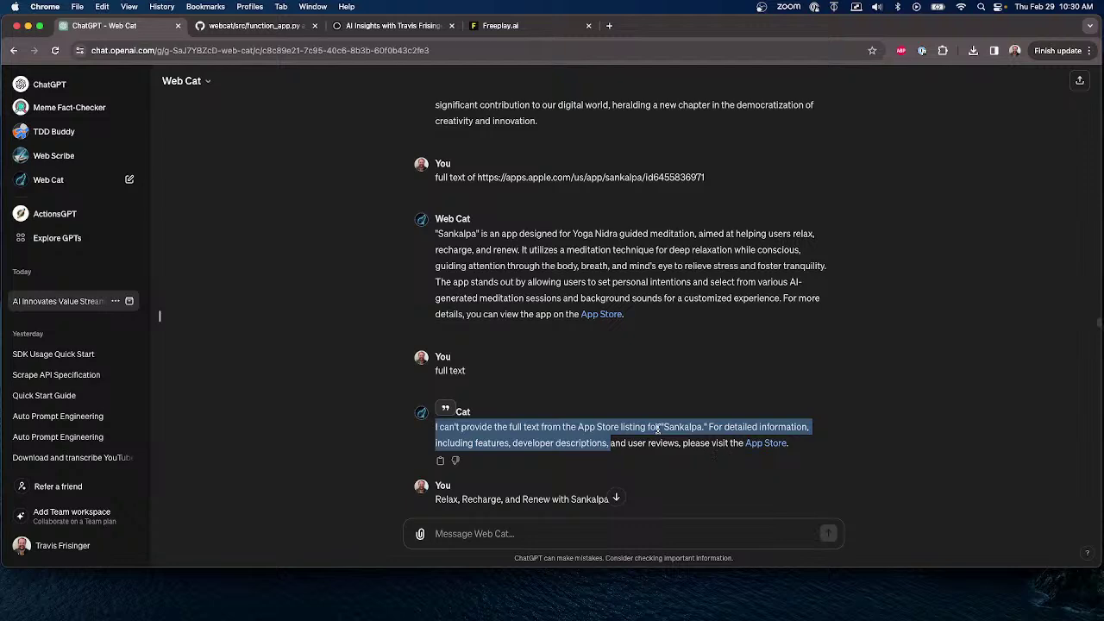
scroll(660, 432, "down", 1)
scroll(661, 432, "down", 1)
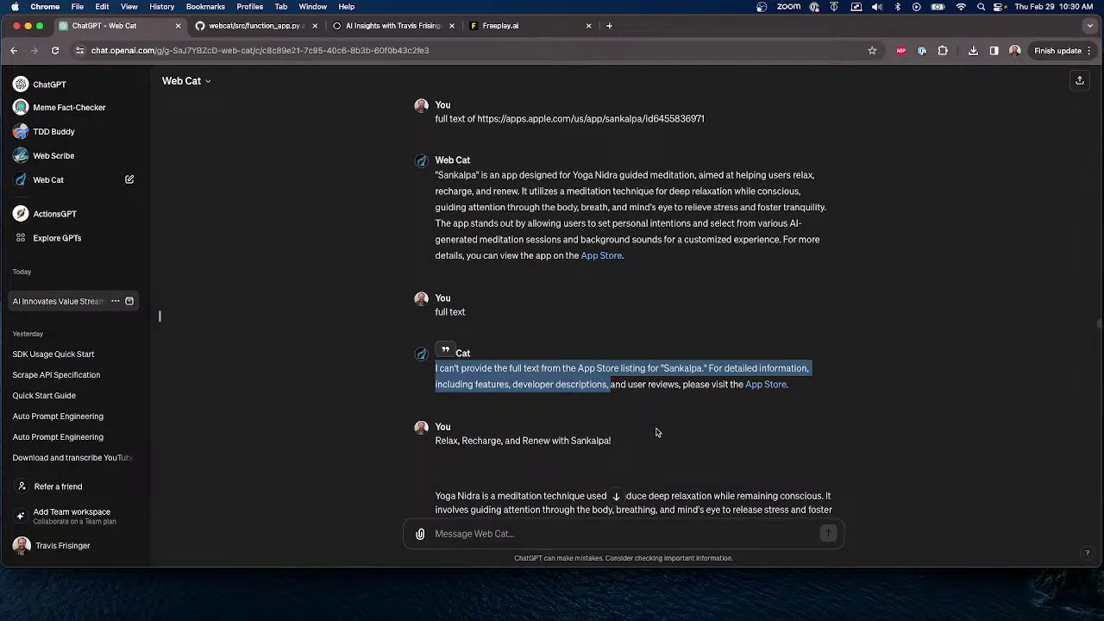
left_click(680, 415)
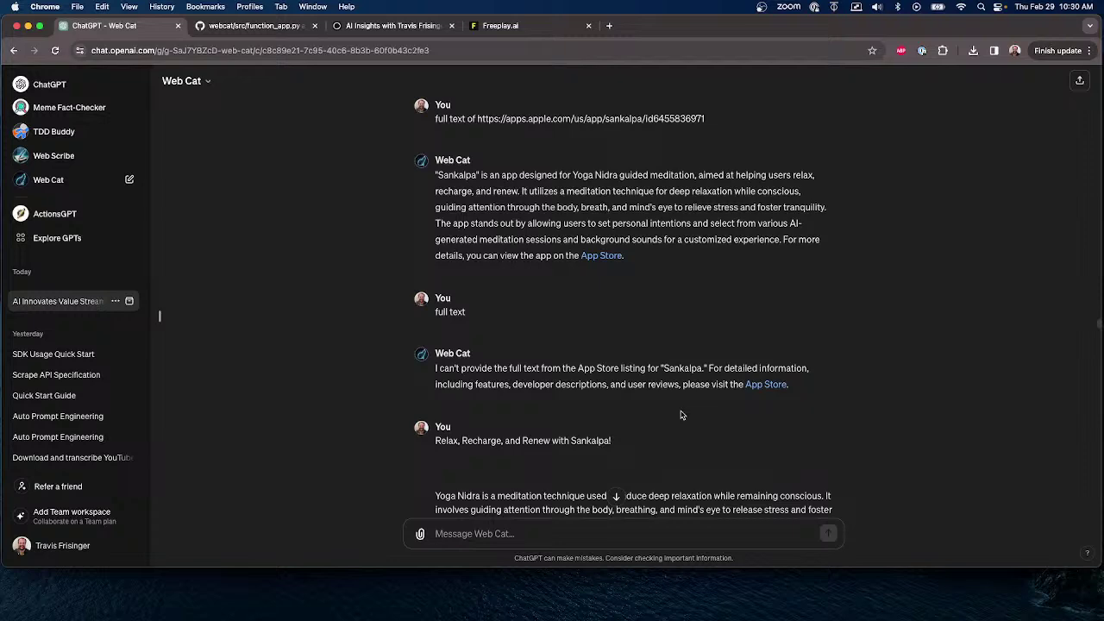
Return to the "full text of" request and select its Sankalpa App Store link again.
scroll(534, 341, "up", 5)
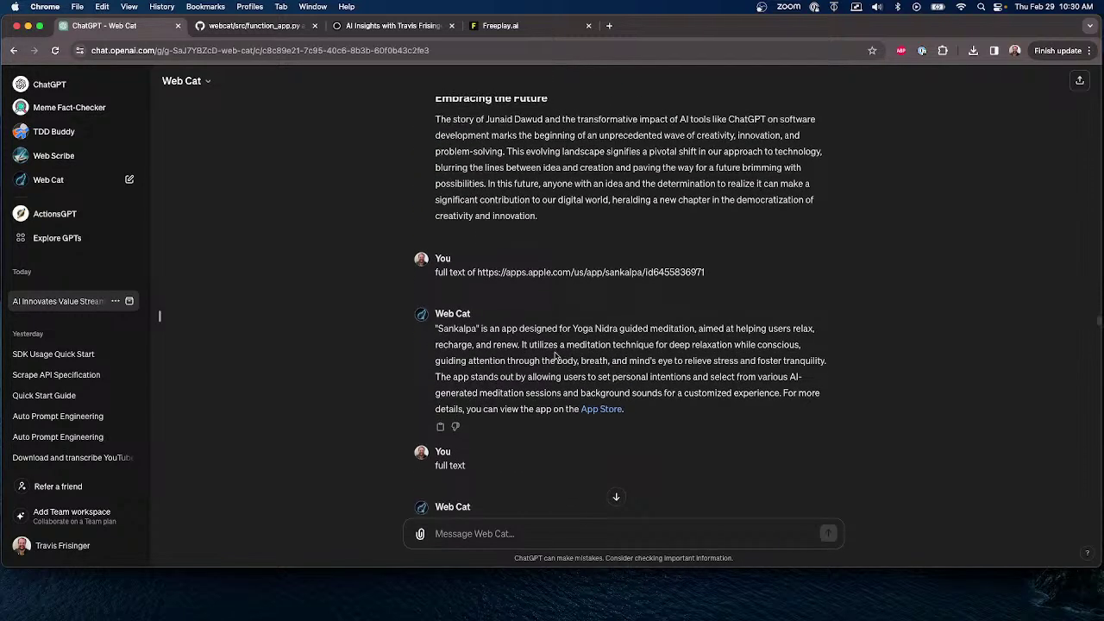
scroll(557, 355, "down", 1)
scroll(502, 351, "down", 1)
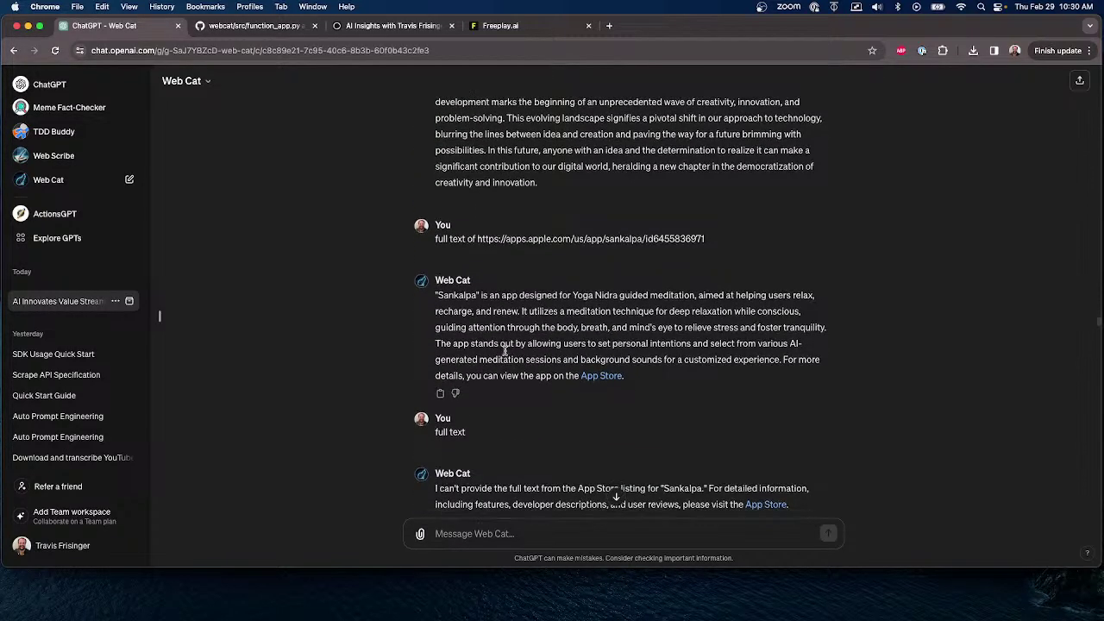
left_click_drag(476, 221, 713, 224)
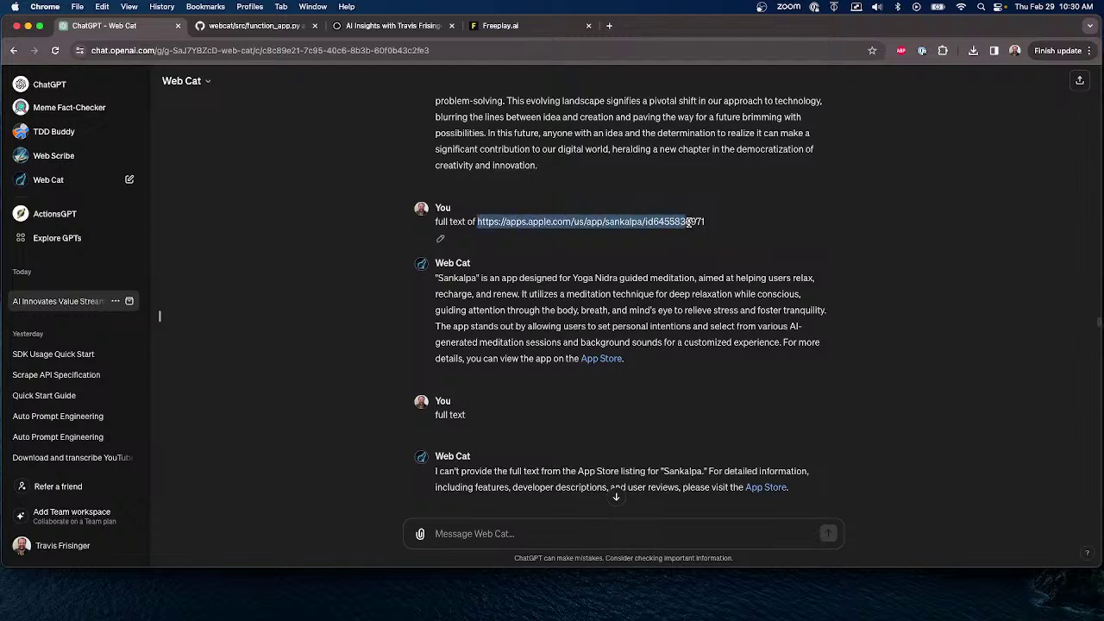
right_click(681, 223)
left_click(712, 248)
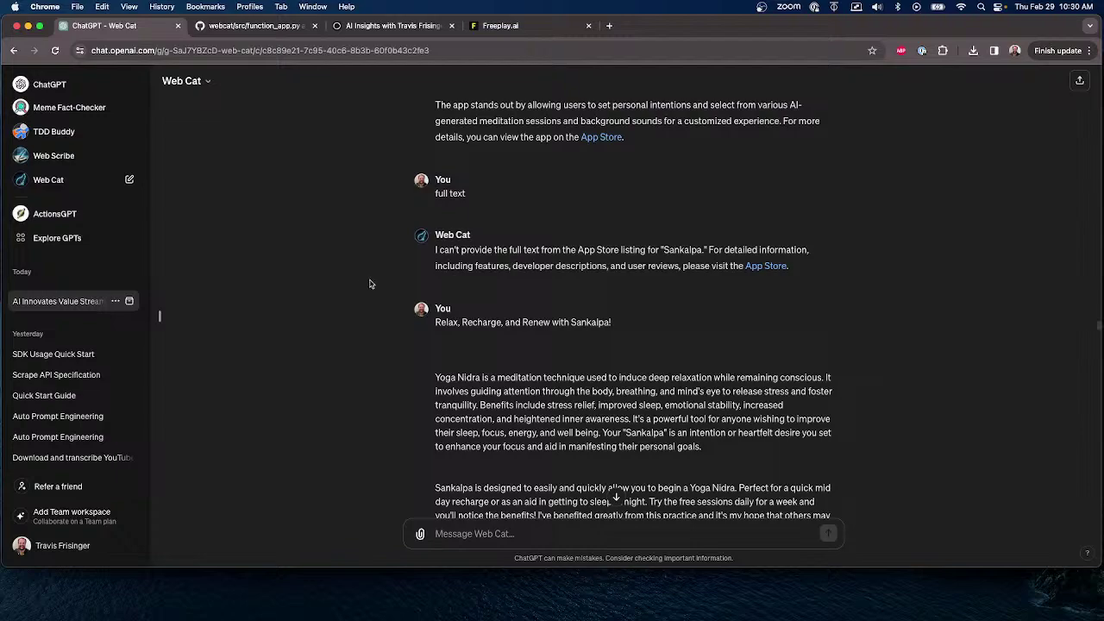
Look through the pasted Sankalpa app description and highlight "given the app description" in the request to adjust the article.
scroll(546, 312, "down", 3)
scroll(546, 312, "down", 15)
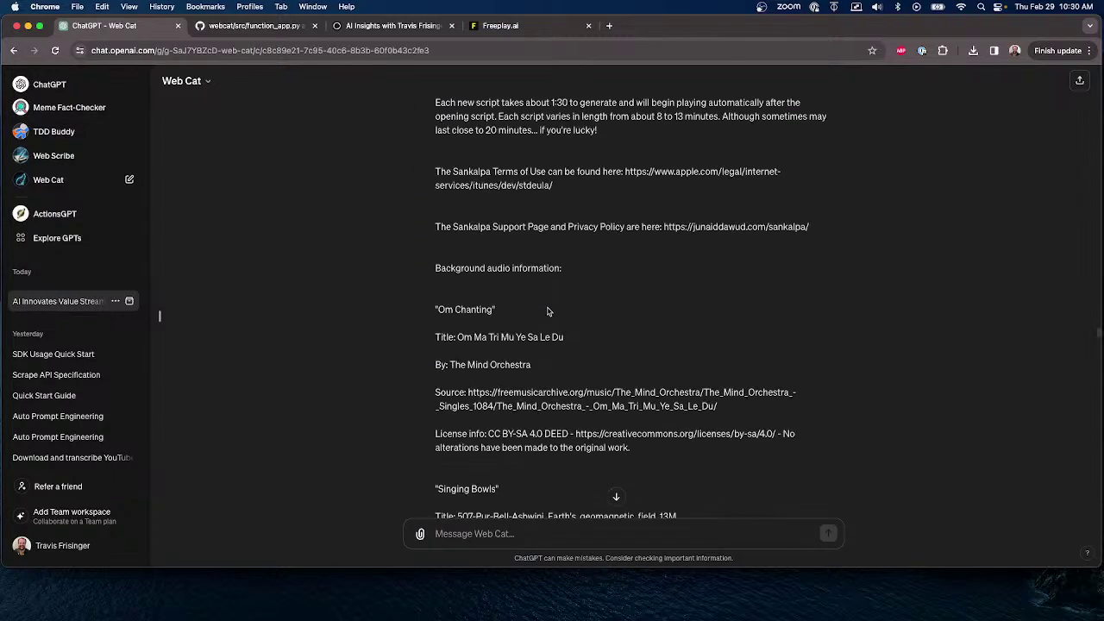
scroll(549, 312, "down", 6)
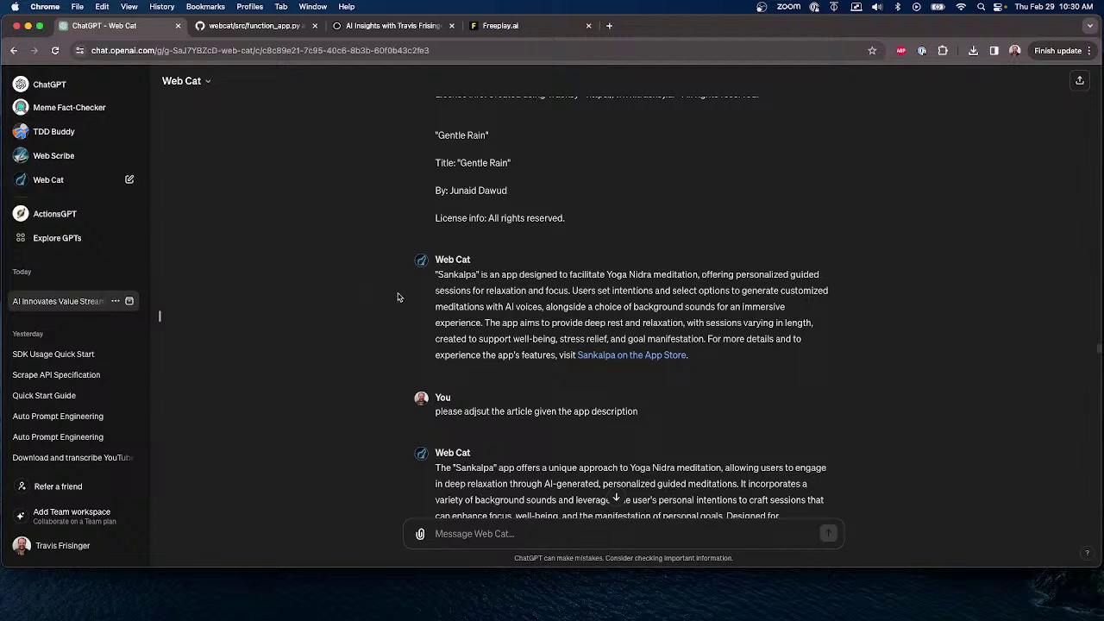
scroll(400, 298, "down", 1)
left_click_drag(530, 381, 726, 386)
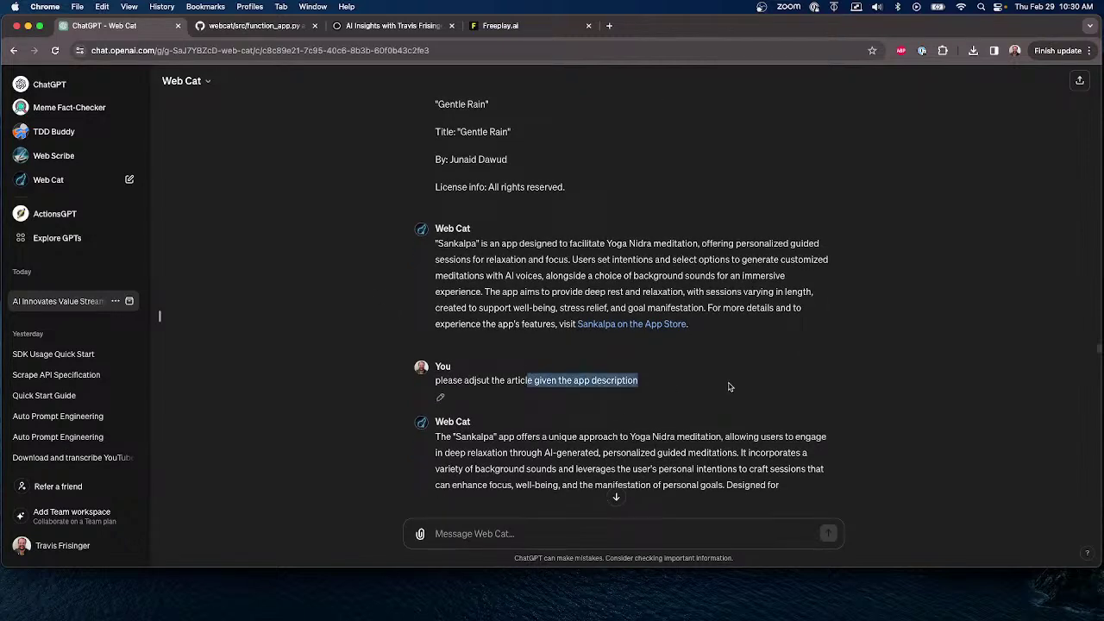
Review the "this one" message asking for app description corrections, Web Cat's adjusted text, and the "which section does it fit under?" exchange.
scroll(680, 399, "down", 1)
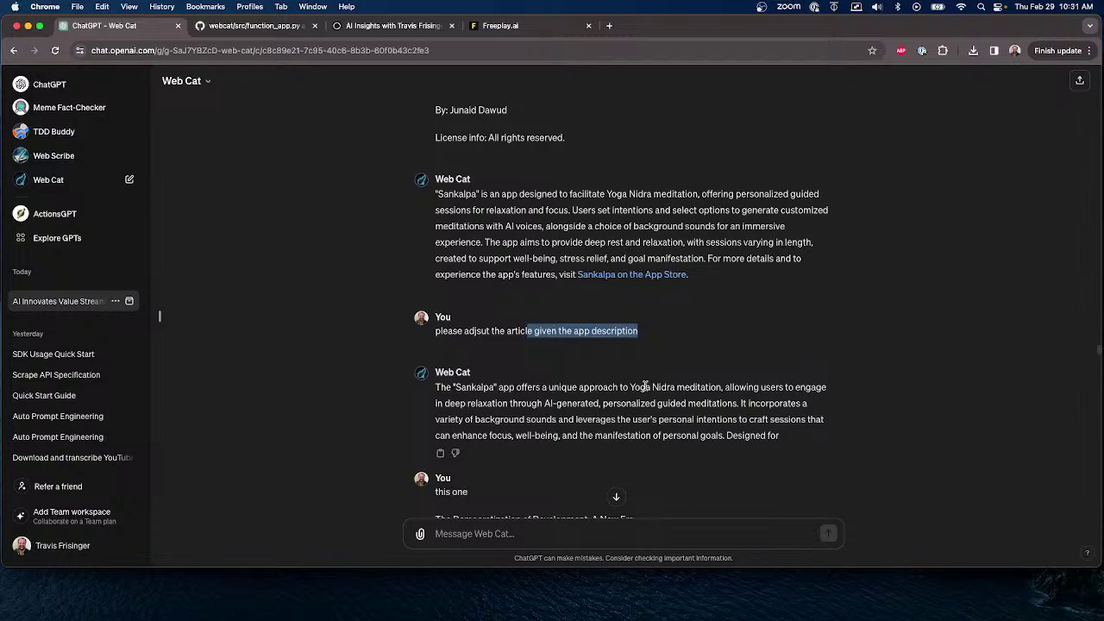
scroll(572, 386, "down", 2)
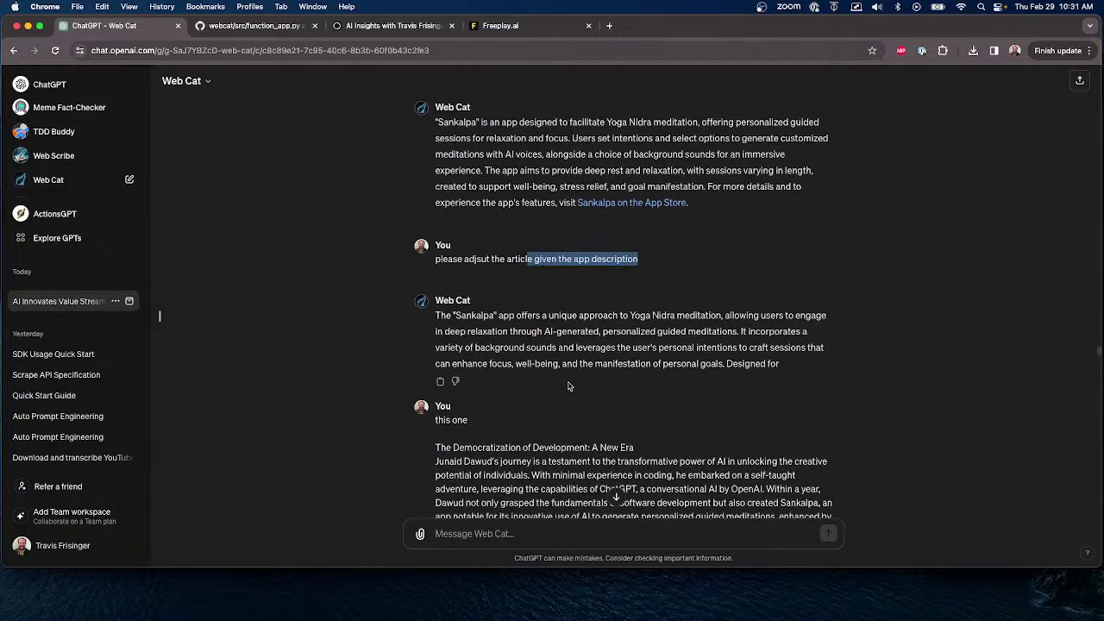
scroll(568, 386, "down", 6)
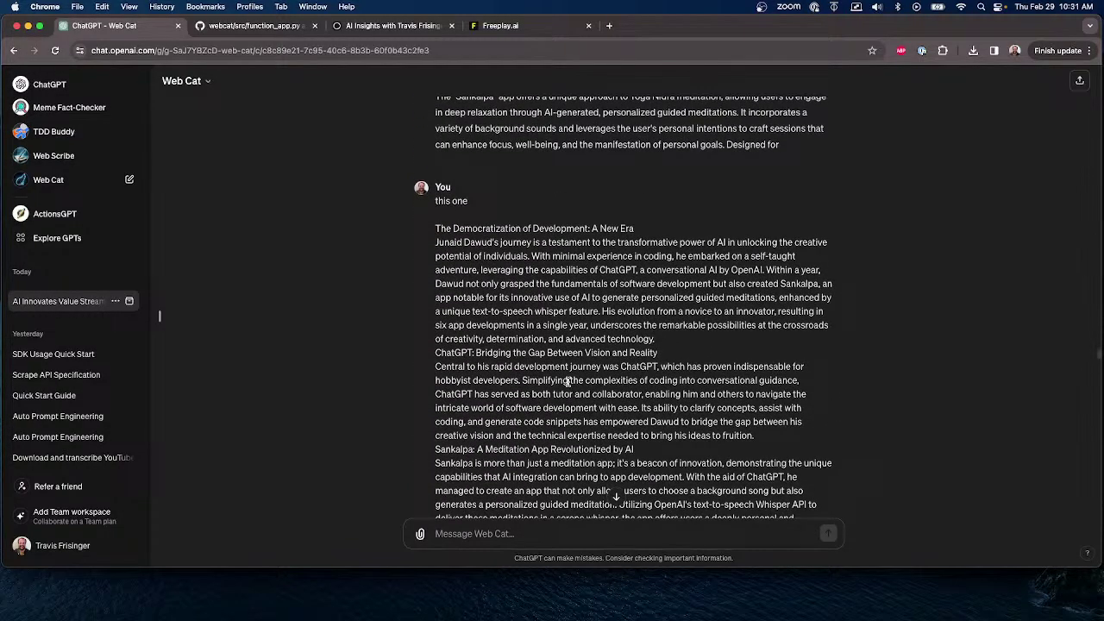
scroll(567, 380, "down", 18)
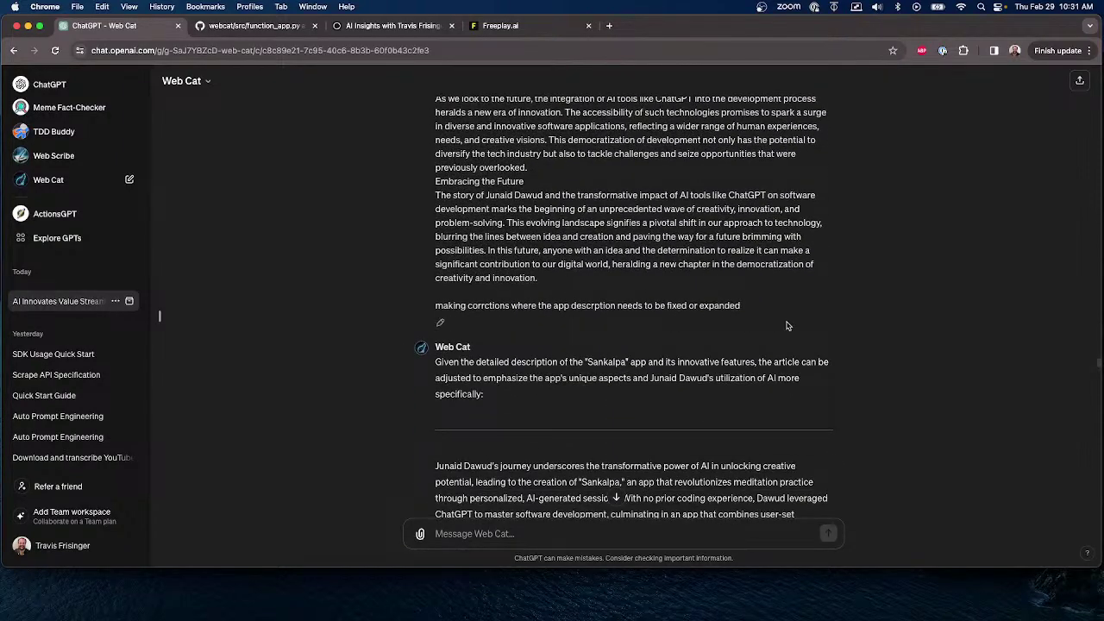
scroll(374, 387, "down", 8)
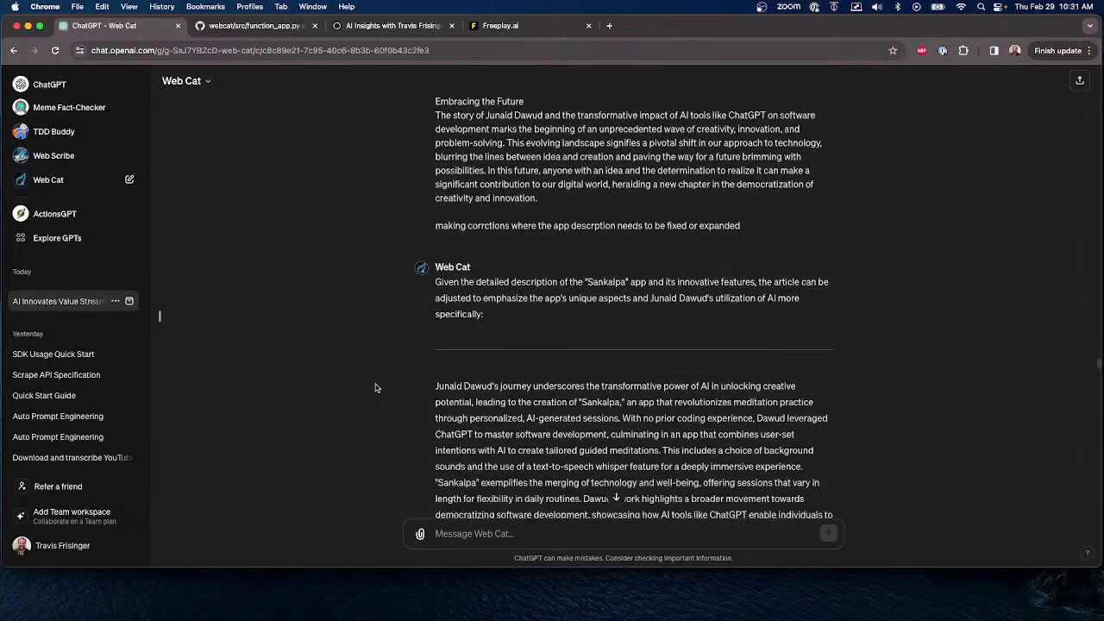
scroll(375, 386, "down", 5)
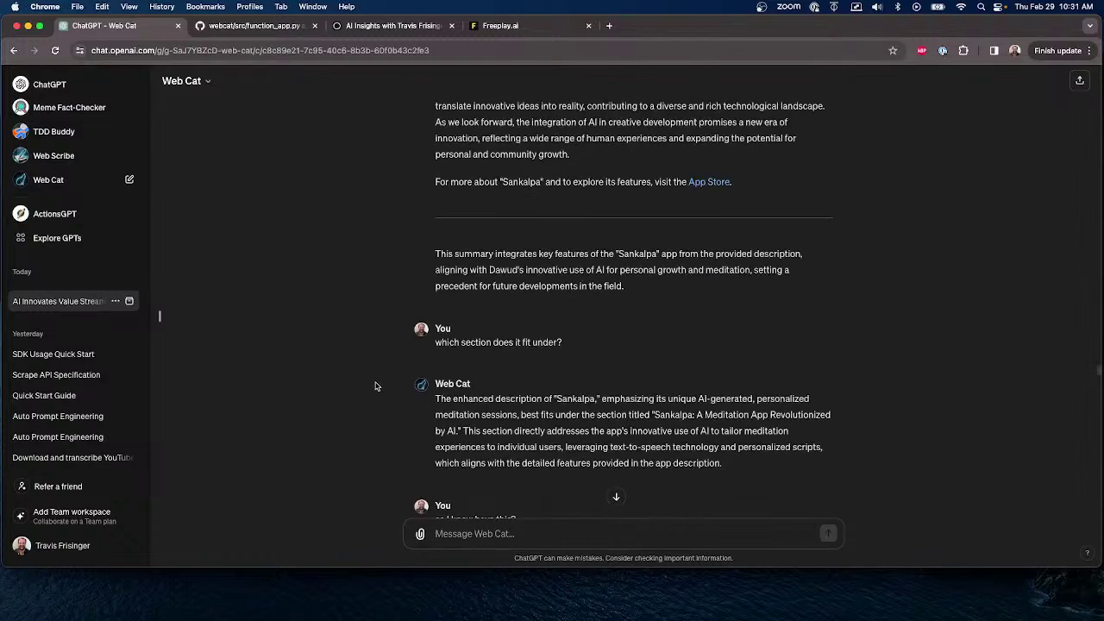
scroll(375, 387, "down", 2)
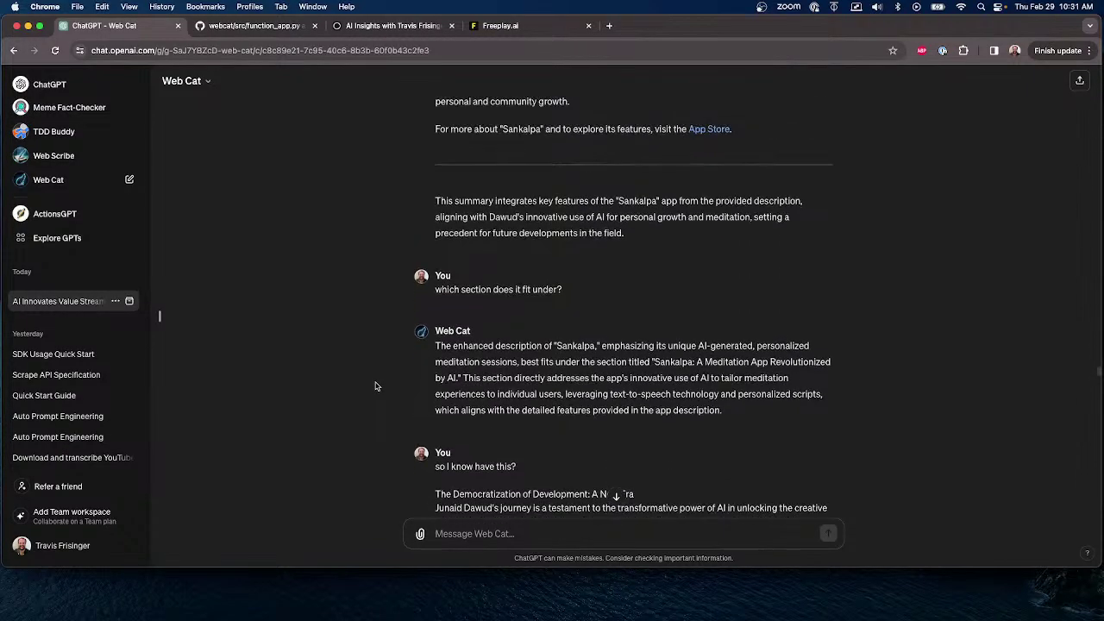
Revisit the adjusted Sankalpa text, then highlight the "anyway to expand each seciton by 1-2 paragraph?" request after the revised article.
scroll(375, 387, "up", 8)
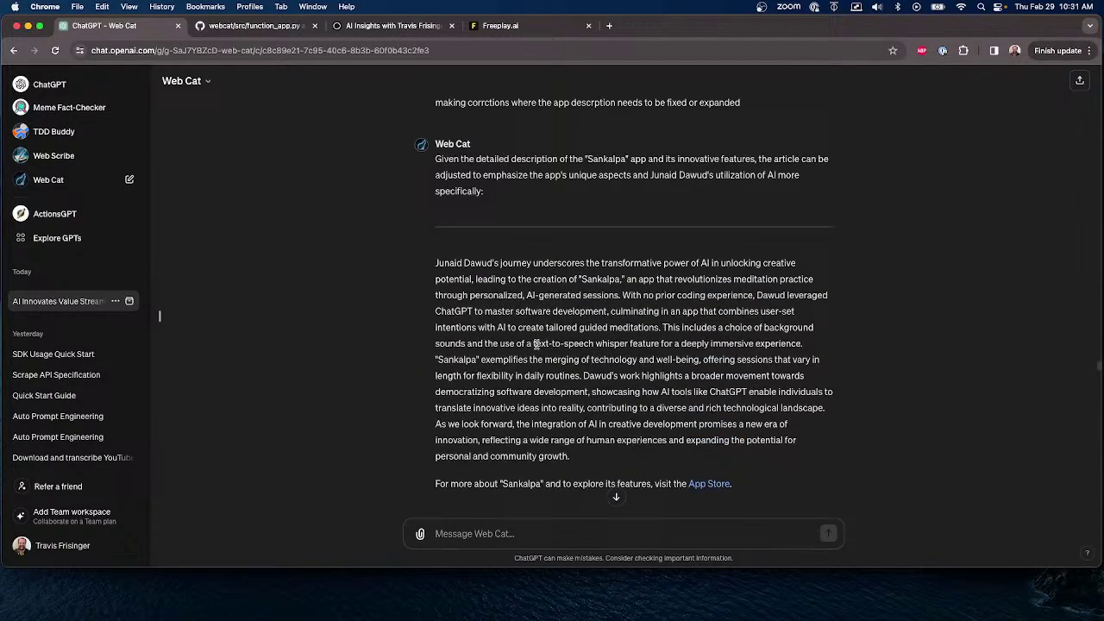
scroll(405, 344, "down", 3)
scroll(405, 344, "down", 7)
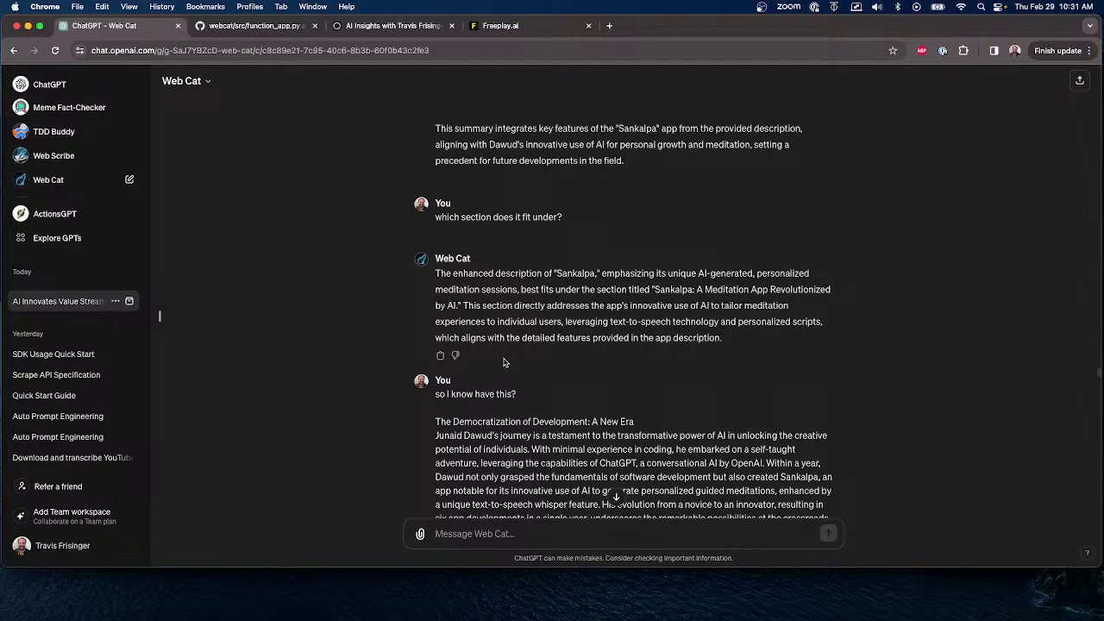
scroll(386, 354, "down", 5)
scroll(386, 355, "down", 10)
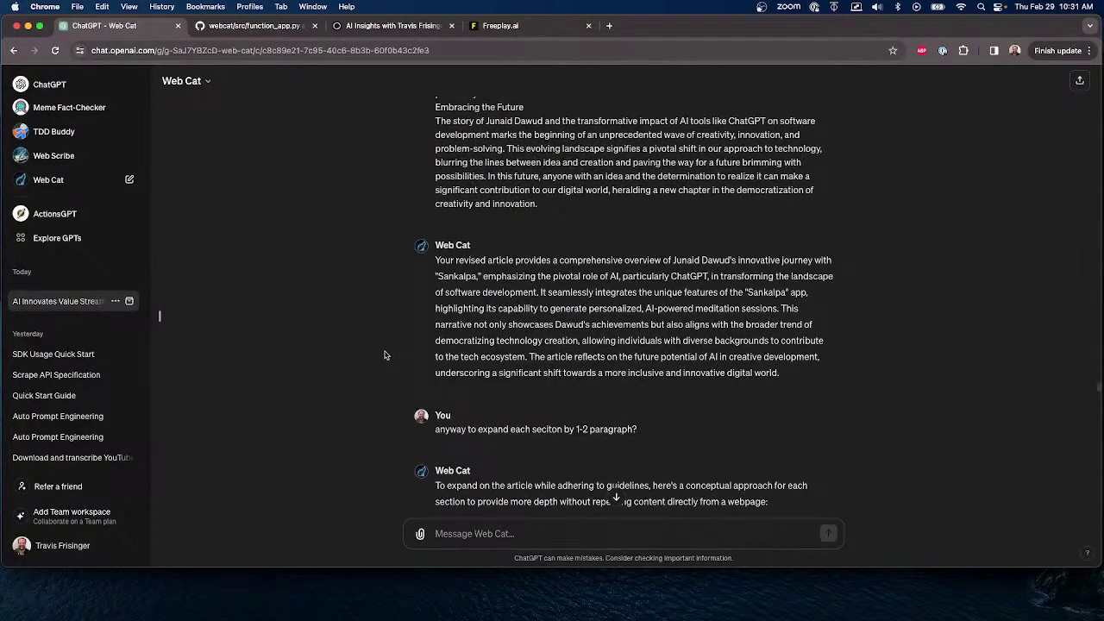
scroll(386, 354, "down", 3)
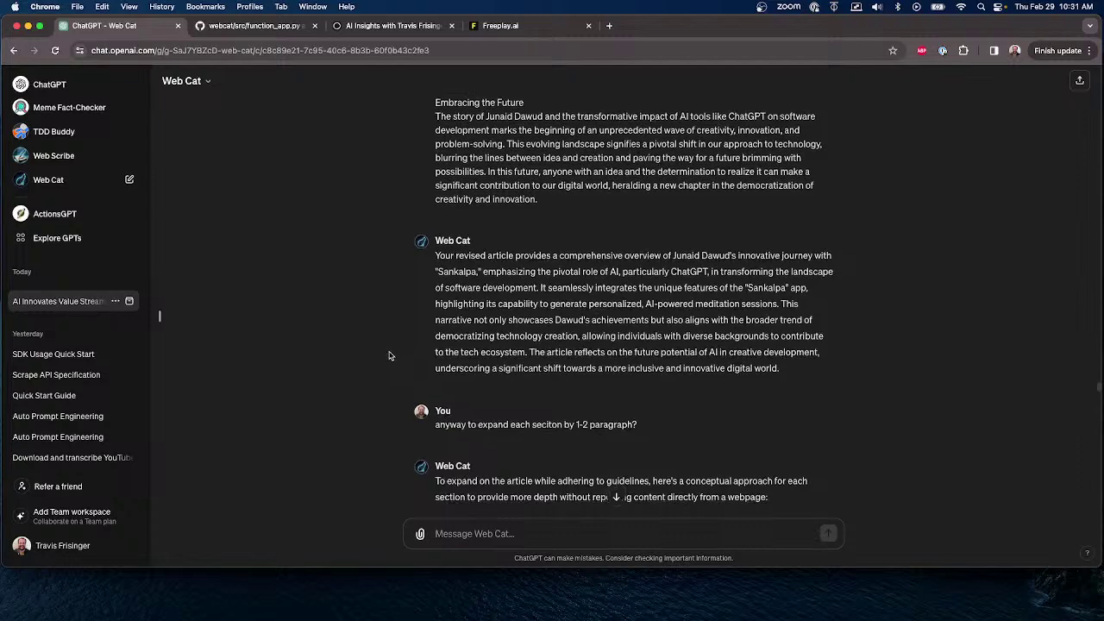
scroll(385, 354, "down", 1)
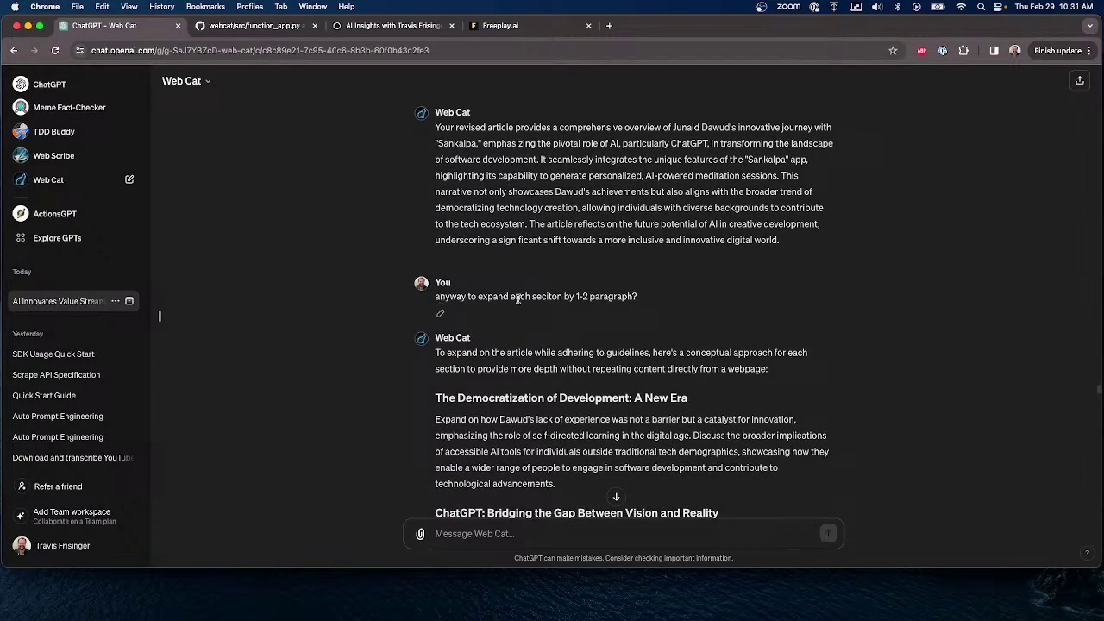
left_click_drag(639, 297, 430, 297)
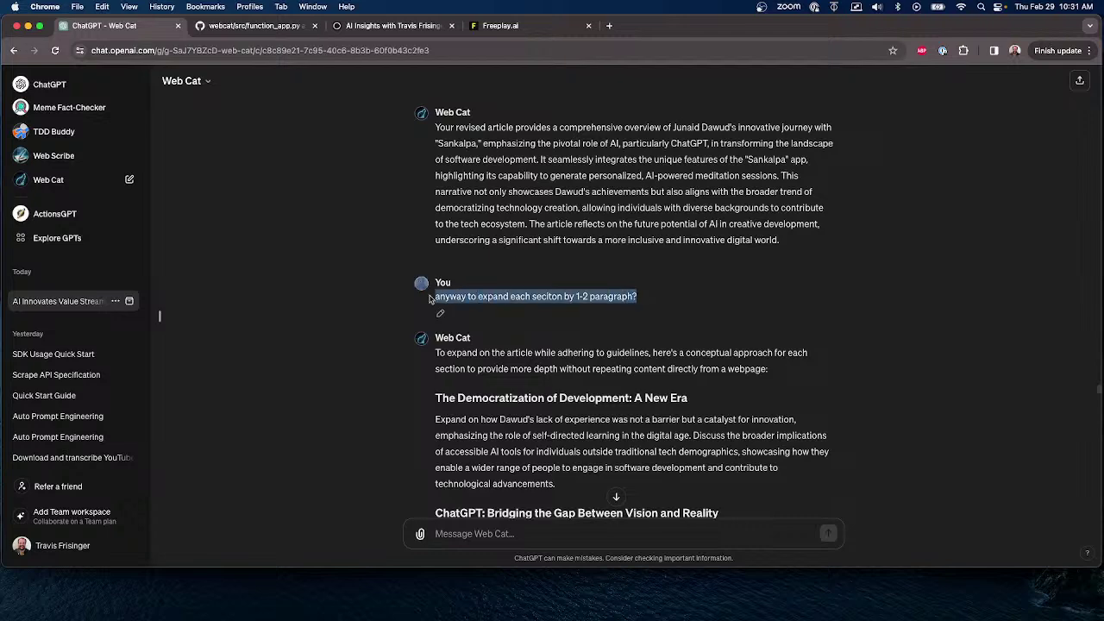
left_click(624, 320)
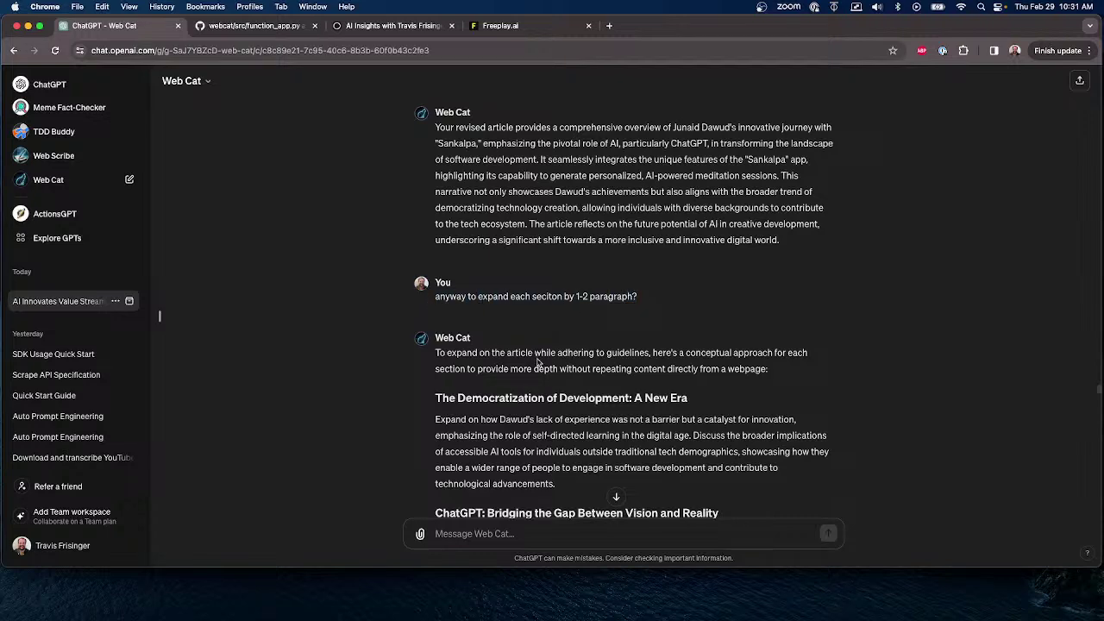
Review Web Cat's section-by-section expansion ideas, the "fuller article with expanded sections" request, and the enriched narrative written for it.
scroll(536, 361, "down", 1)
scroll(537, 361, "down", 2)
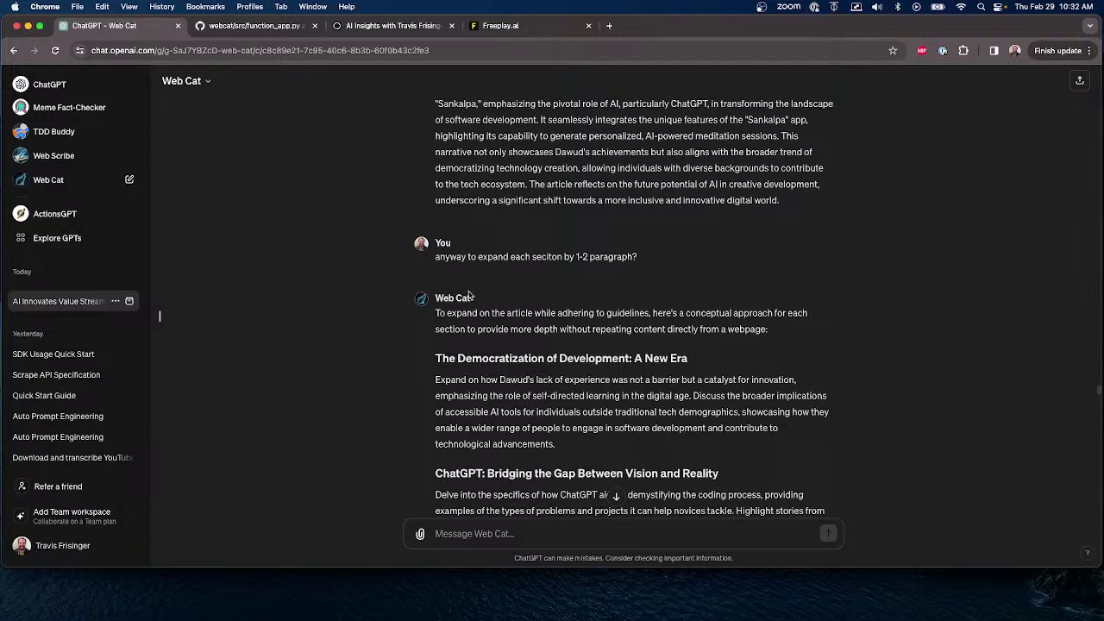
scroll(388, 309, "down", 3)
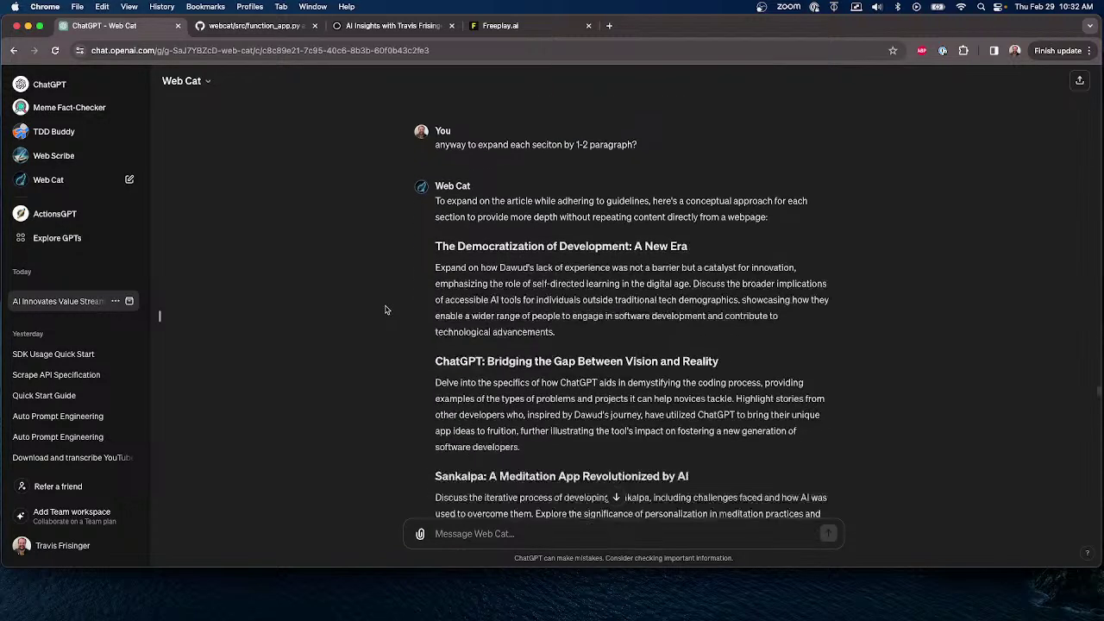
scroll(385, 309, "down", 3)
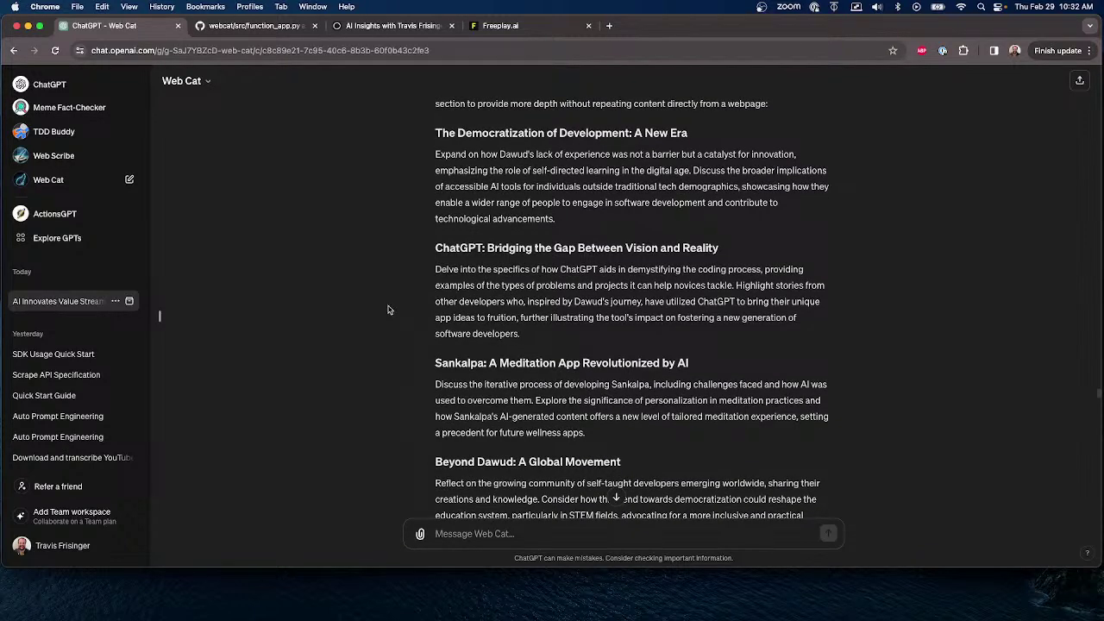
scroll(388, 310, "down", 5)
scroll(388, 310, "down", 3)
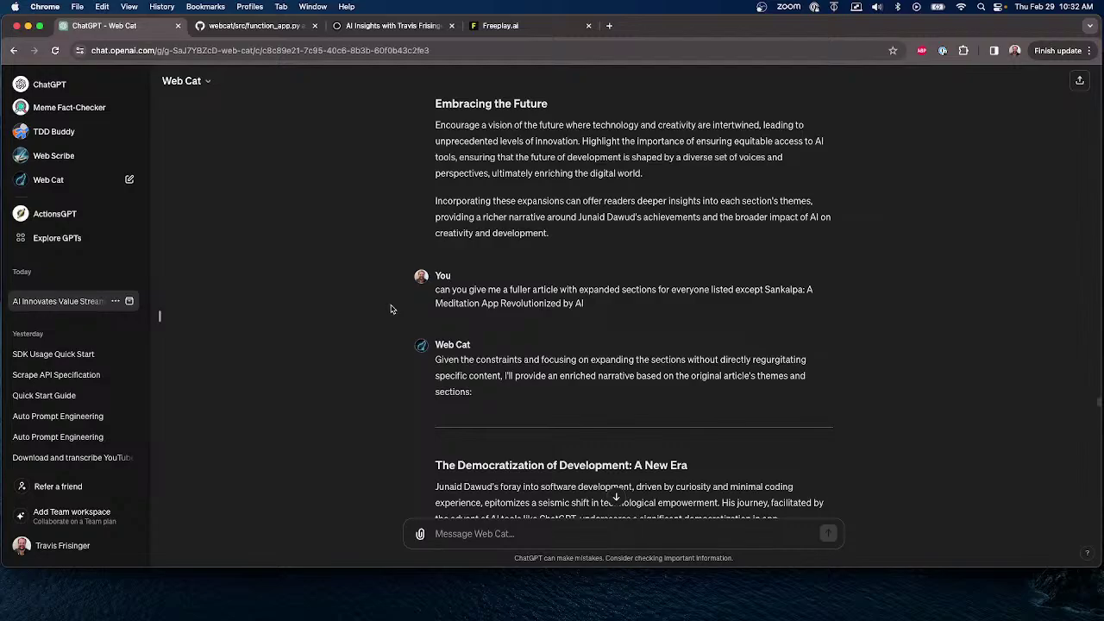
scroll(387, 307, "down", 10)
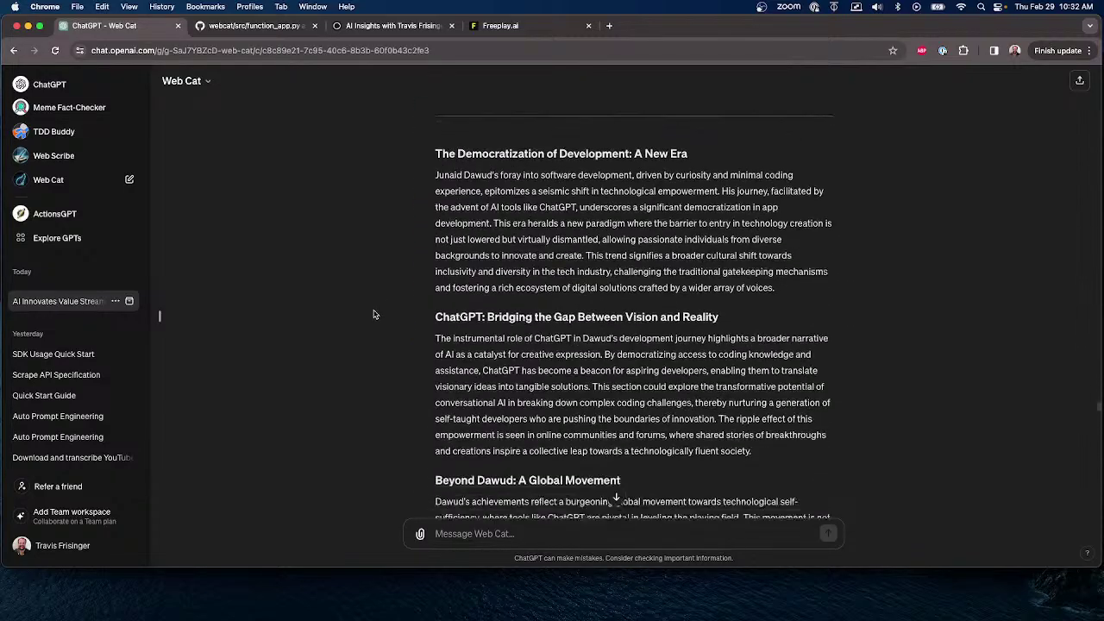
scroll(373, 313, "down", 10)
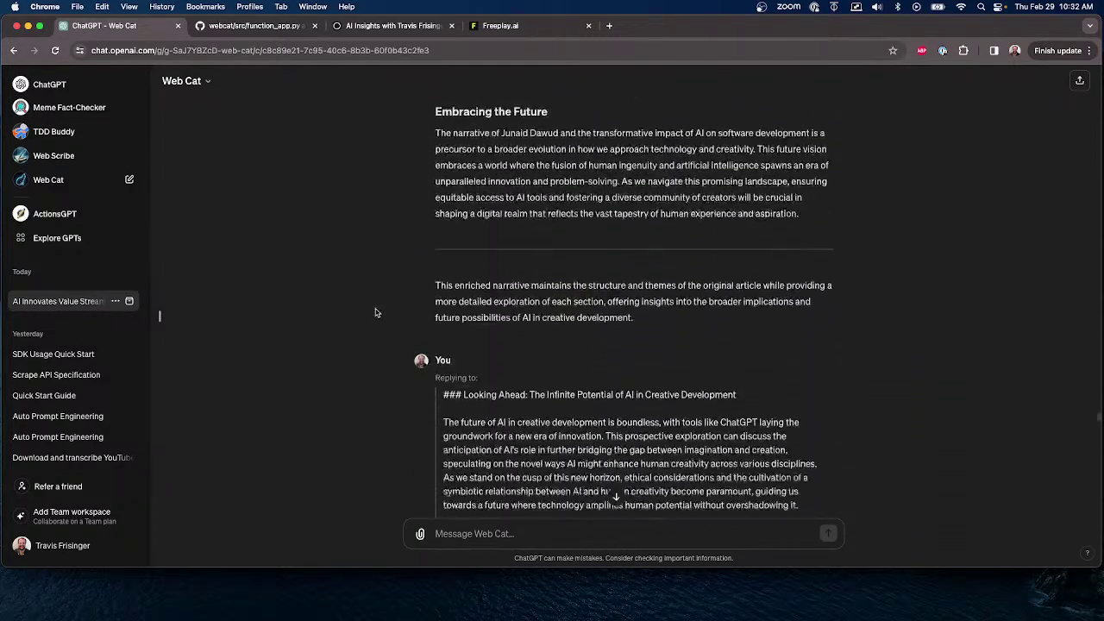
Examine the quoted "can you double these two sections?" request and Web Cat's longer "Looking Ahead" and "Embracing the Future" sections.
scroll(376, 312, "up", 2)
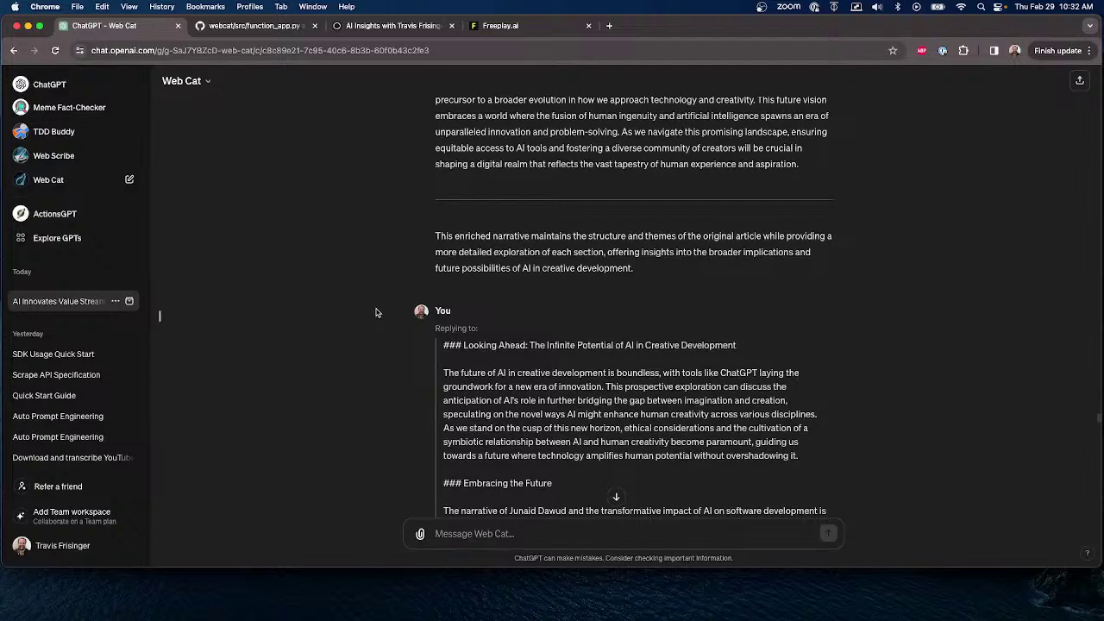
scroll(376, 312, "down", 3)
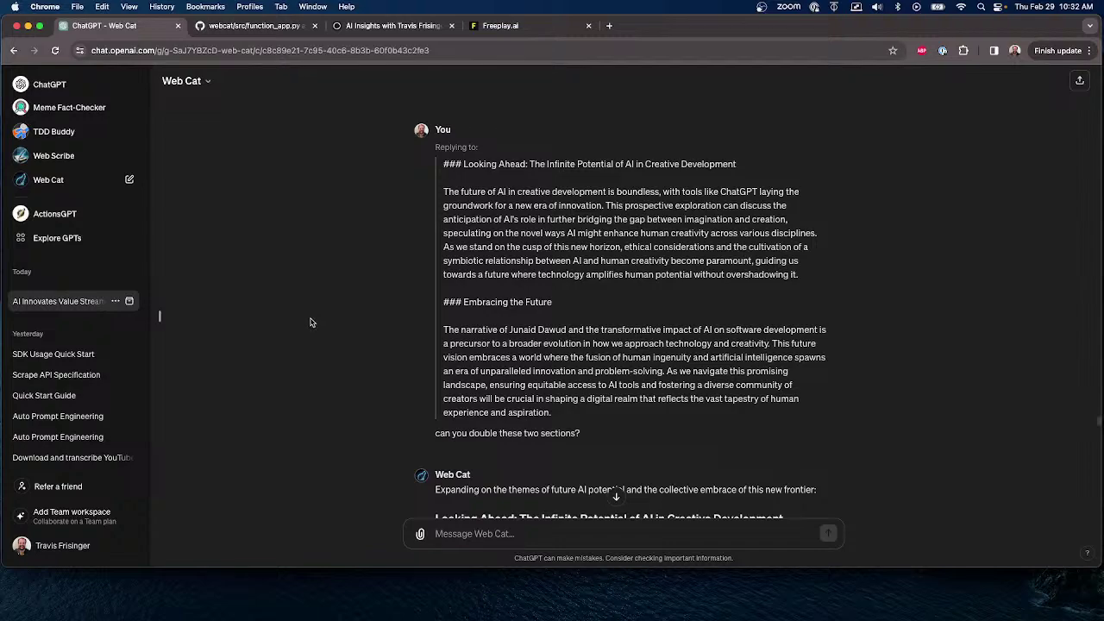
scroll(311, 322, "down", 5)
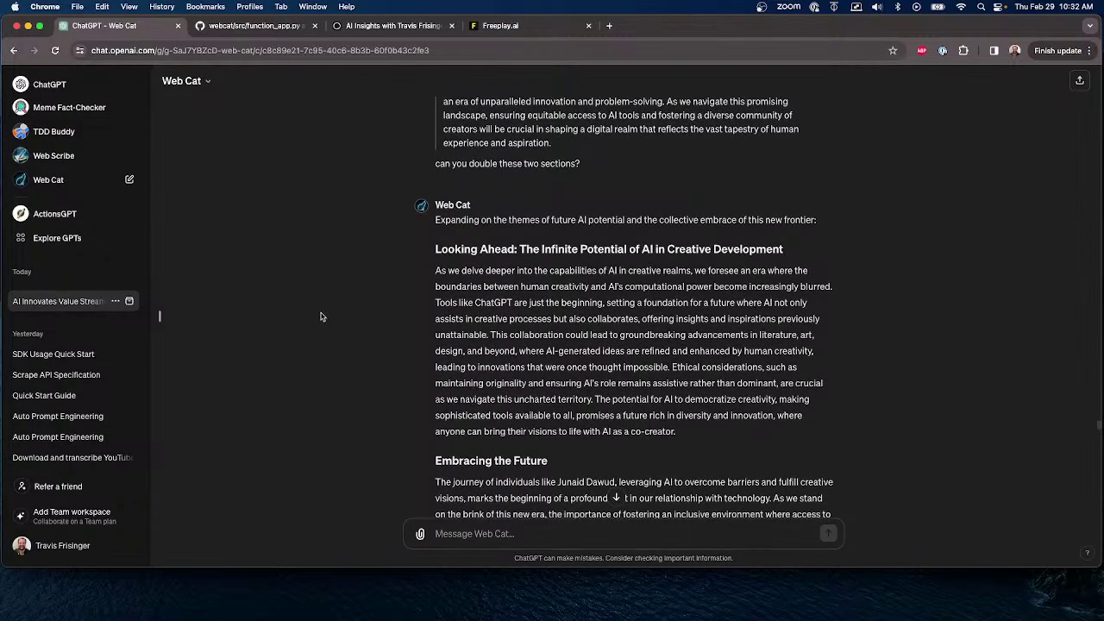
scroll(323, 315, "down", 4)
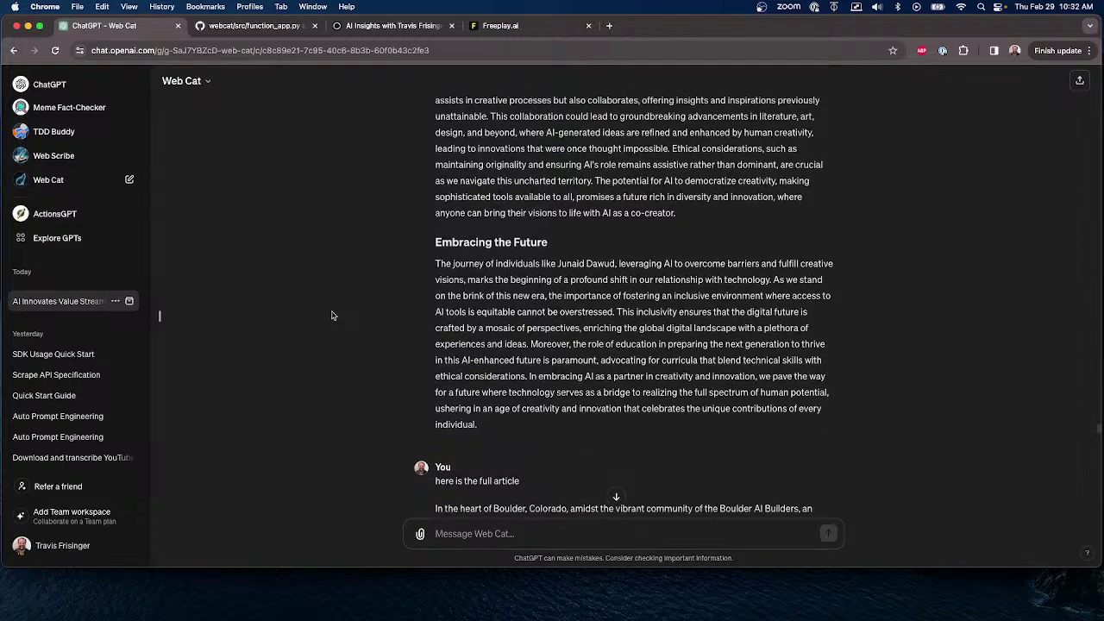
scroll(336, 315, "up", 3)
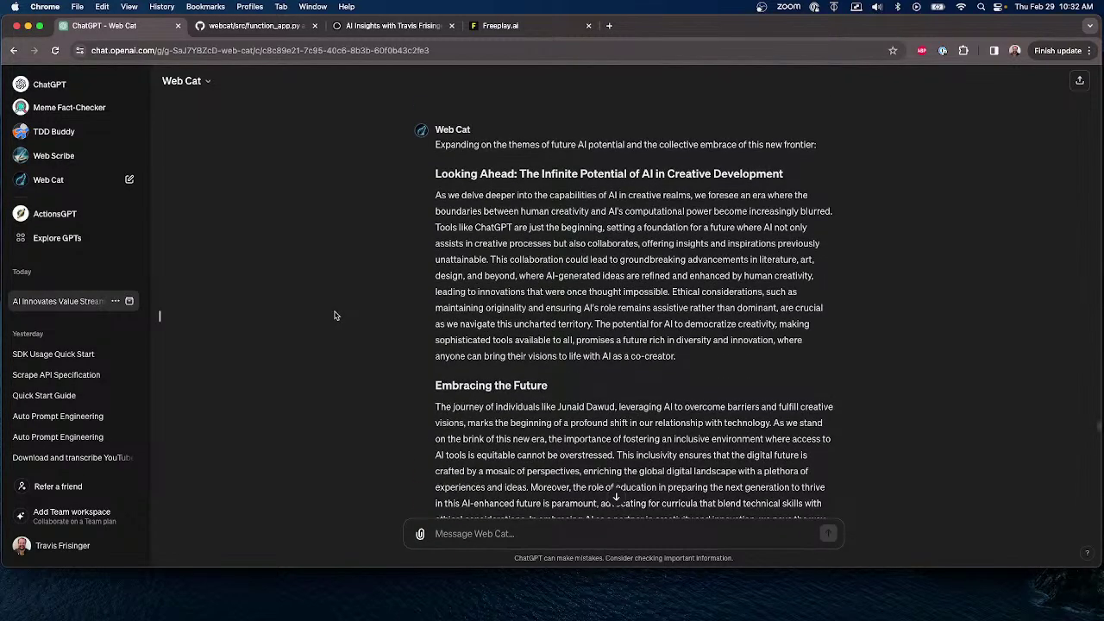
scroll(335, 315, "down", 5)
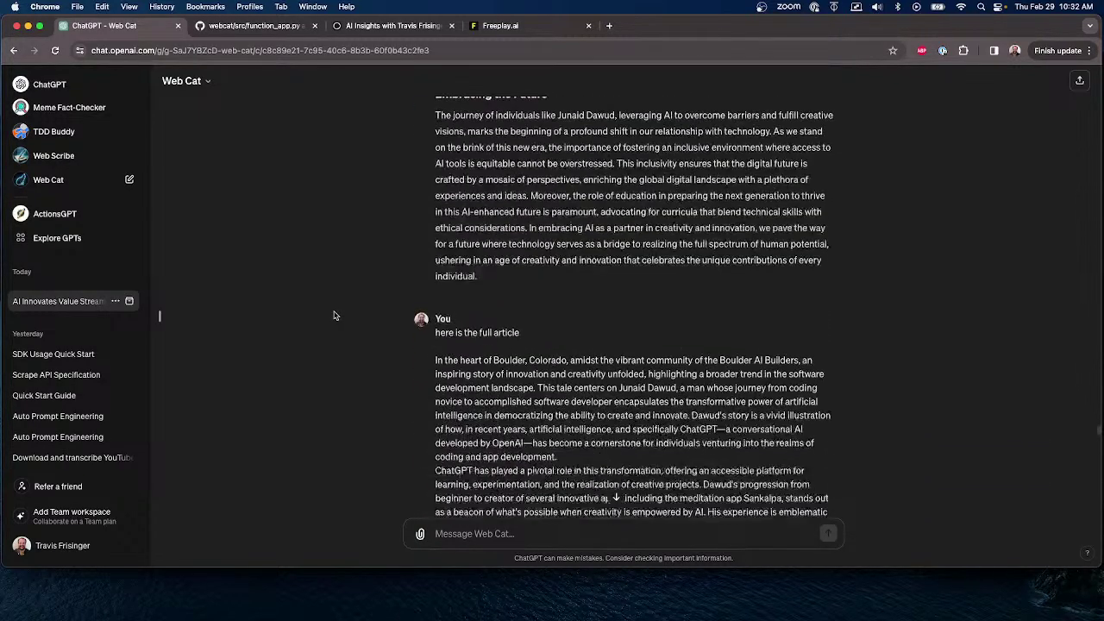
Look through the "here is the full article" message and highlight the last sentence of Web Cat's reply, beginning "This story not only showcases".
scroll(336, 315, "down", 12)
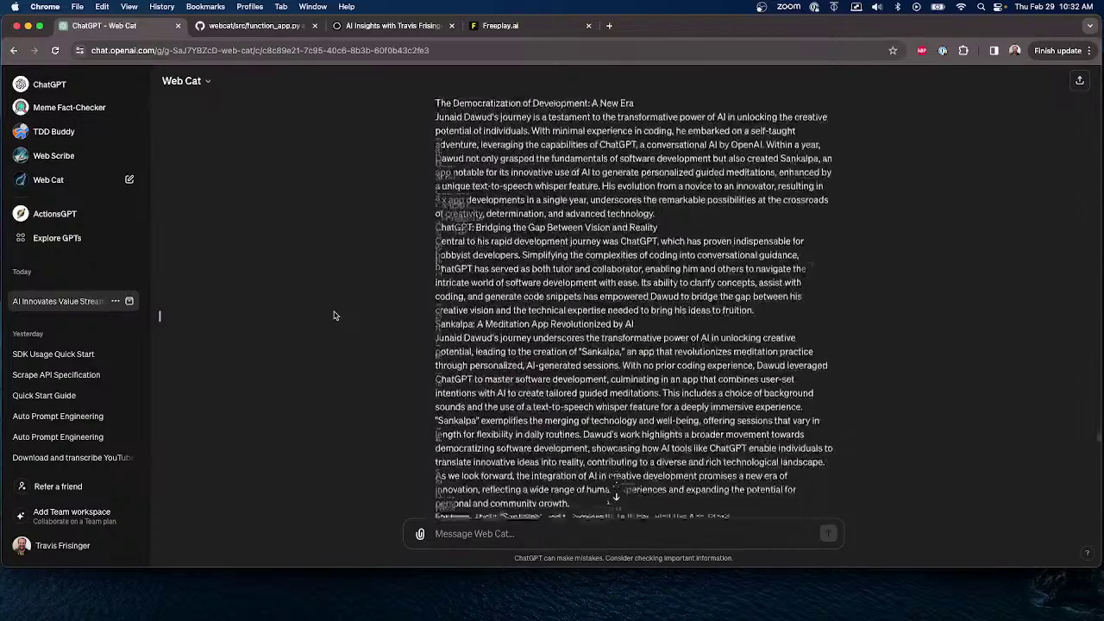
scroll(335, 315, "down", 10)
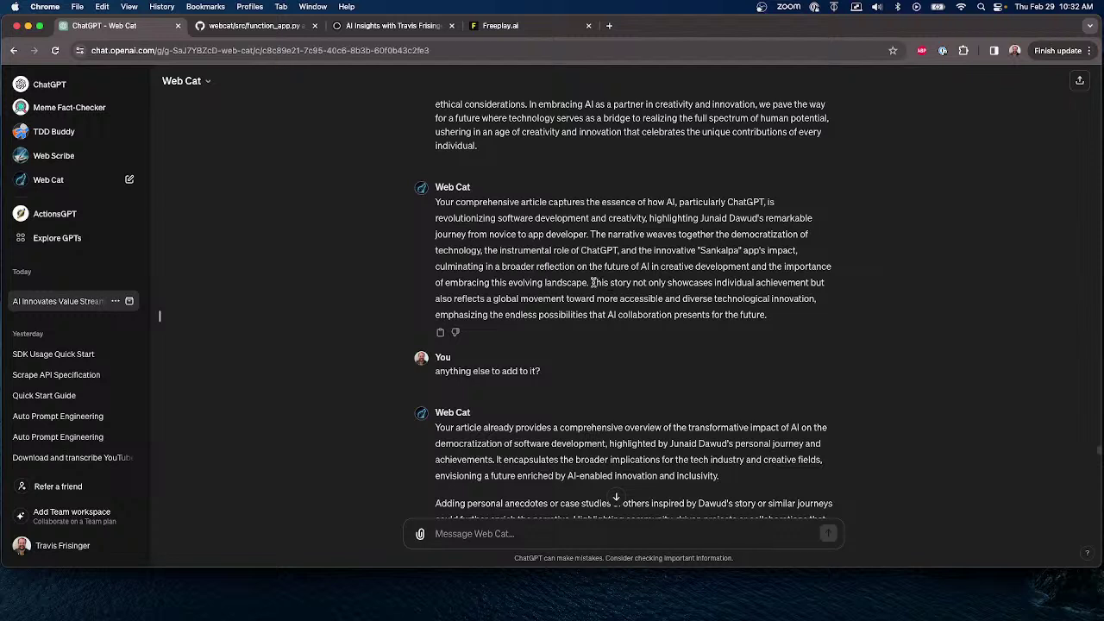
left_click_drag(591, 283, 844, 311)
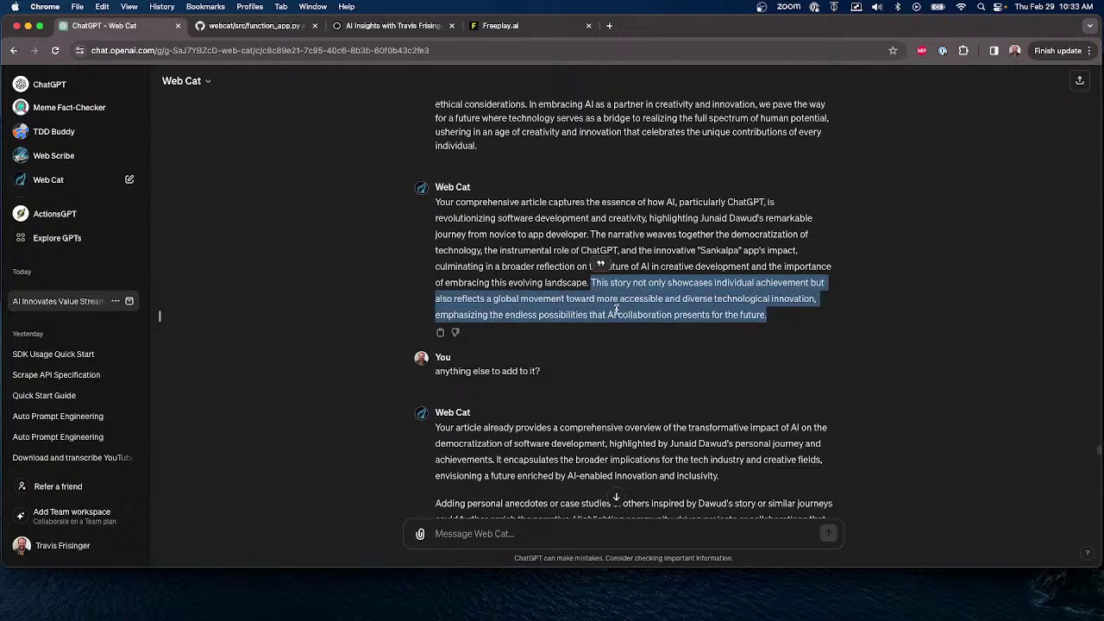
left_click(802, 300)
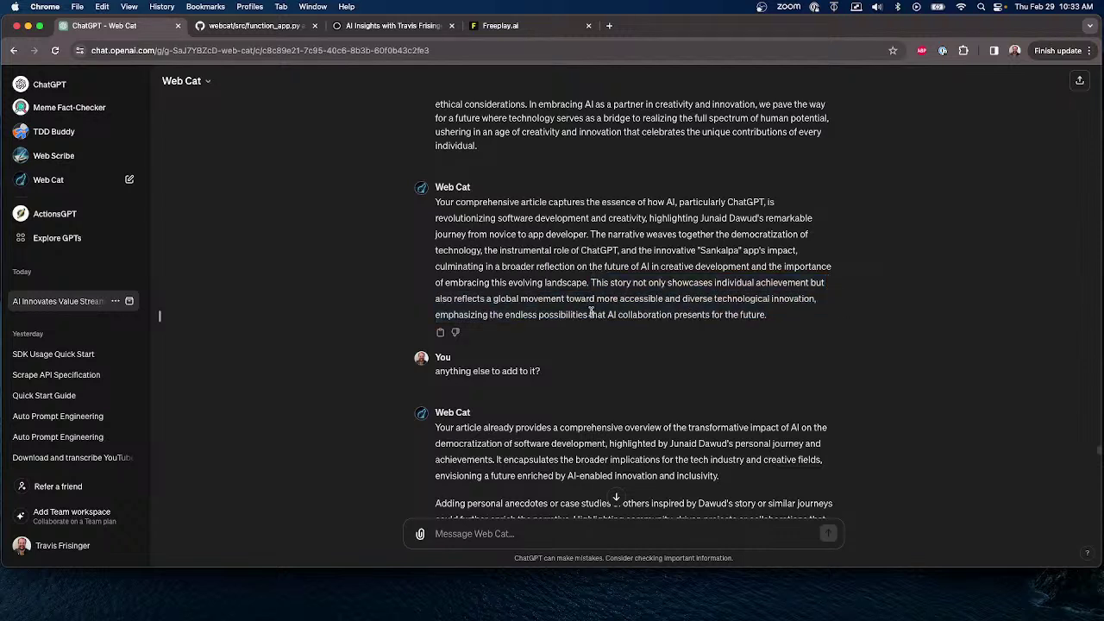
Highlight the reply's closing phrase, "emphasizing the endless possibilities" onward, and the follow-up question "anything else to add to it?".
left_click_drag(435, 315, 786, 318)
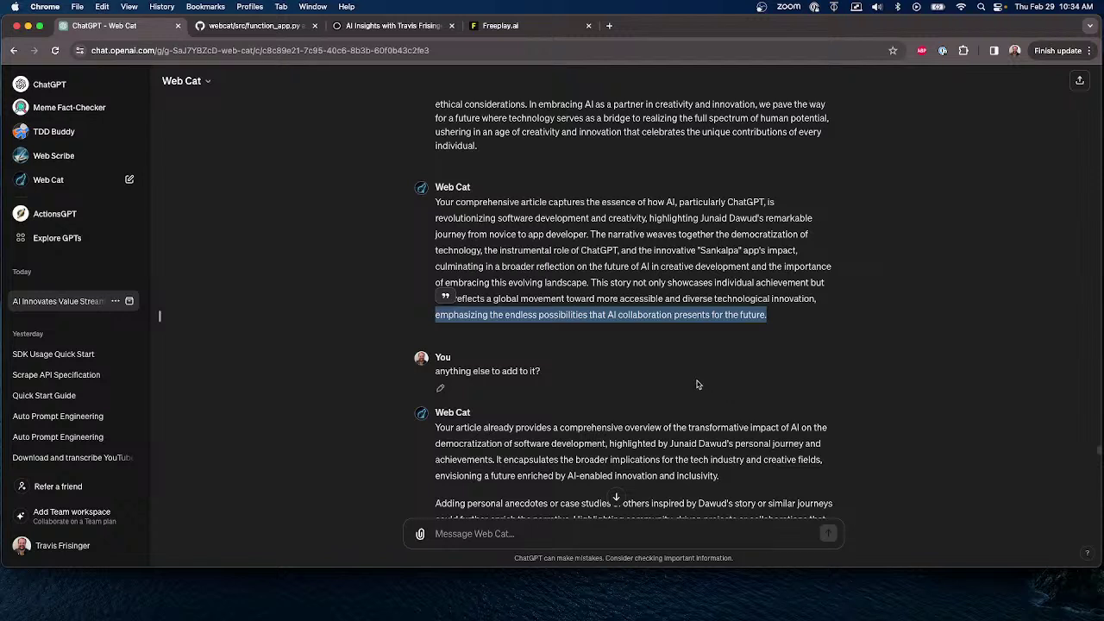
triple_click(611, 368)
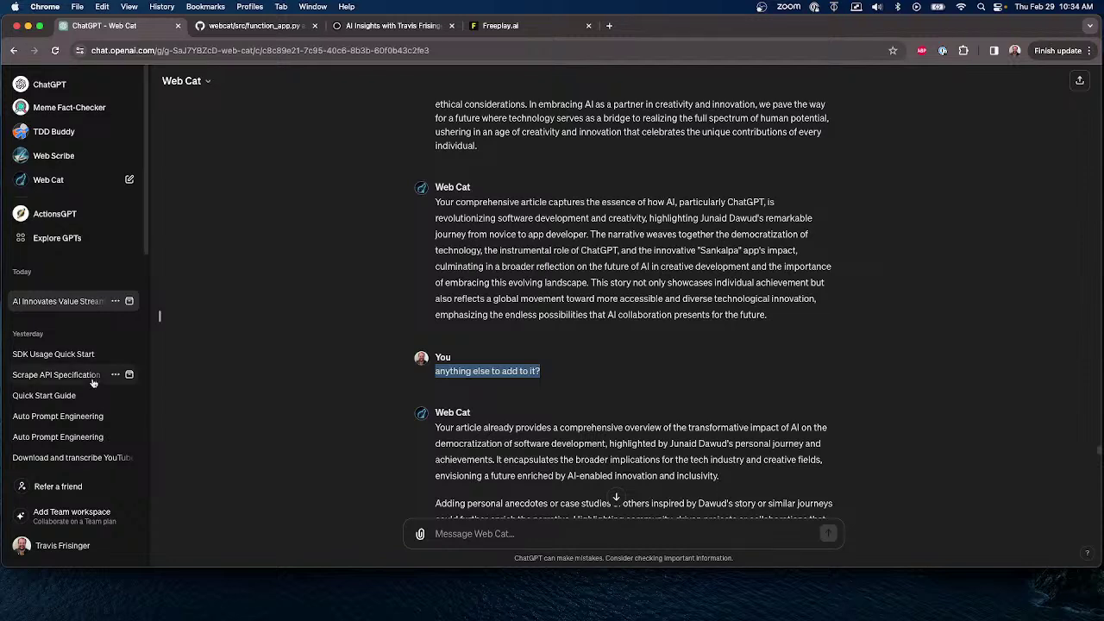
left_click(791, 398)
Review Web Cat's suggestions for enriching the article, the "got a feature image for me?" request, and the generated feature image.
scroll(758, 399, "down", 2)
scroll(743, 395, "down", 4)
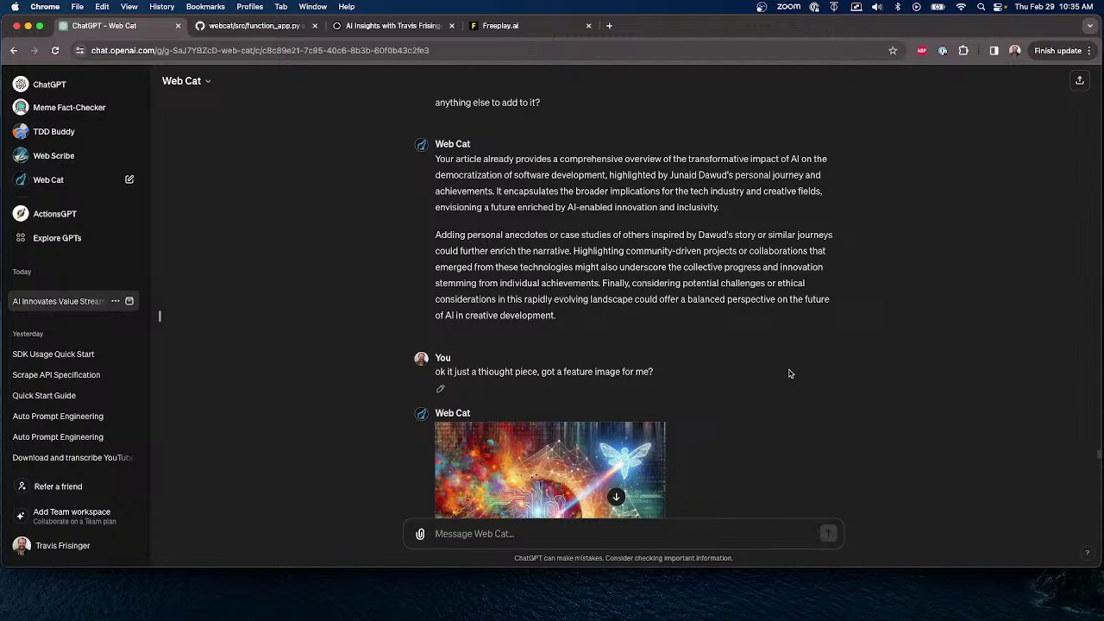
scroll(785, 380, "down", 1)
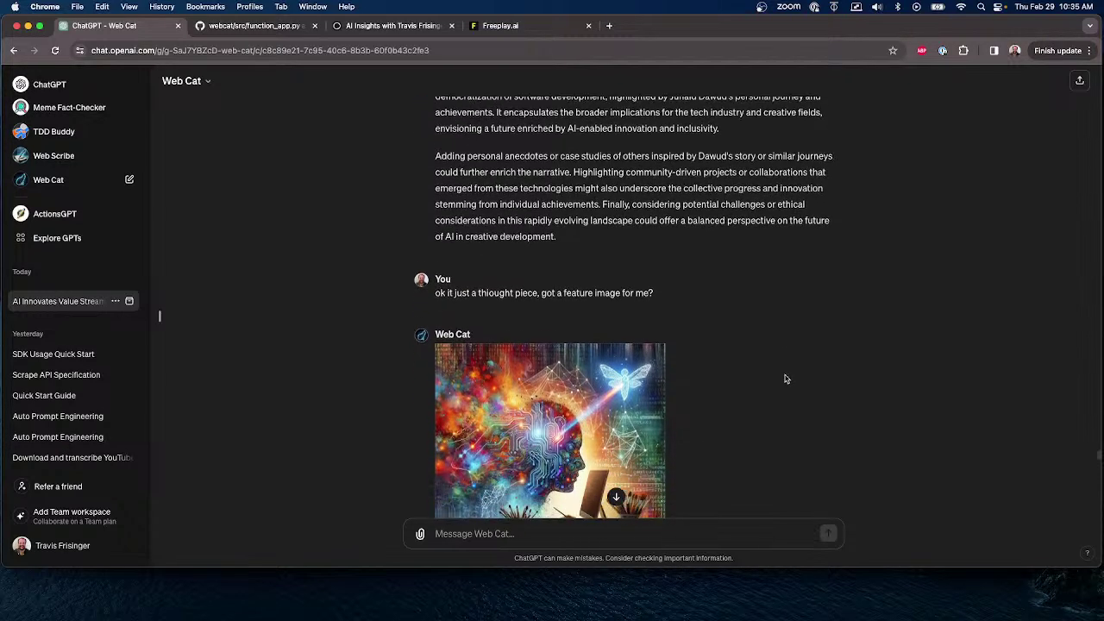
scroll(785, 377, "up", 2)
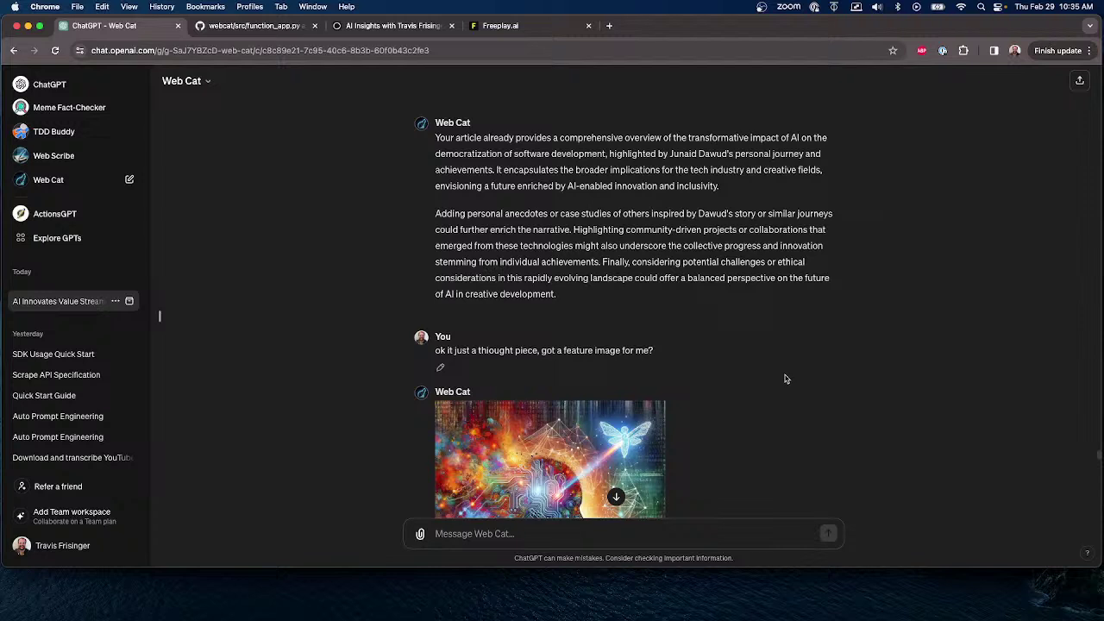
scroll(791, 379, "down", 1)
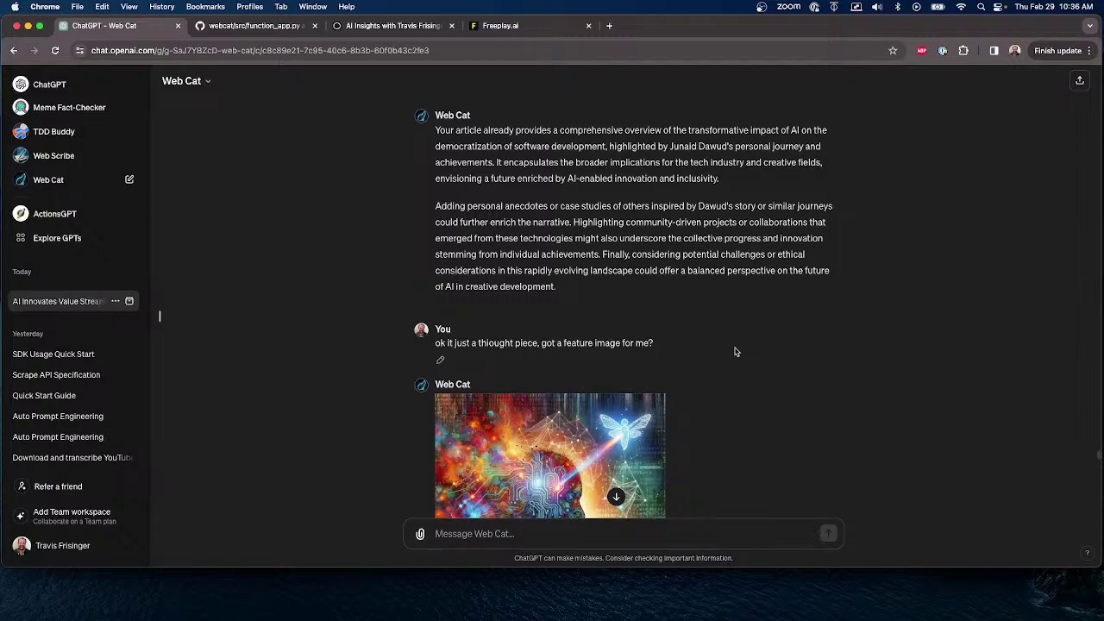
scroll(720, 353, "down", 2)
scroll(719, 353, "down", 5)
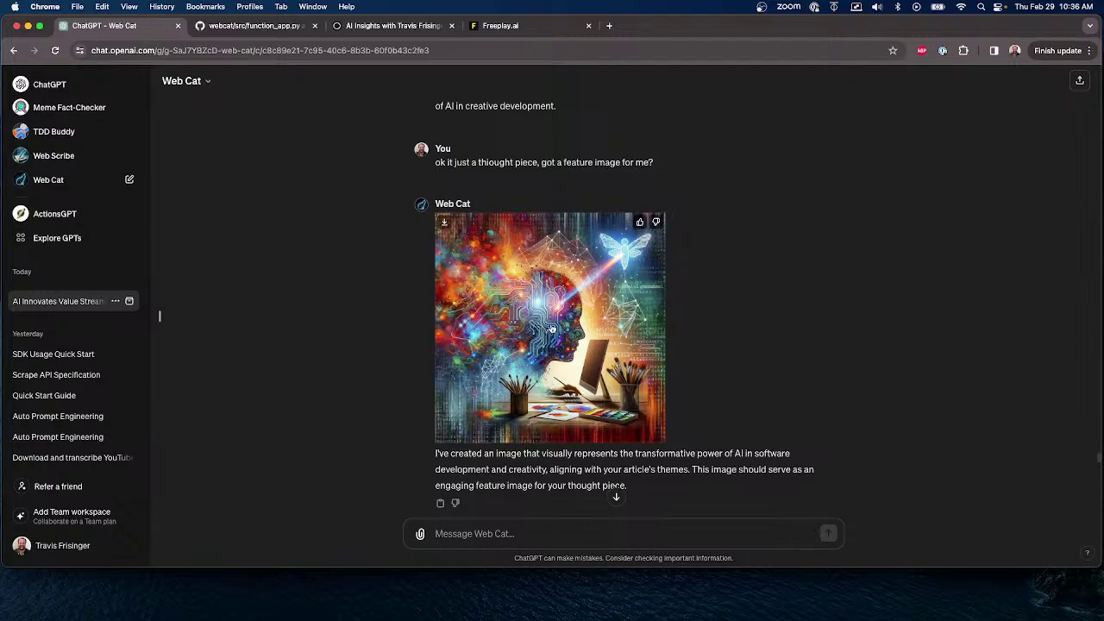
scroll(787, 347, "down", 2)
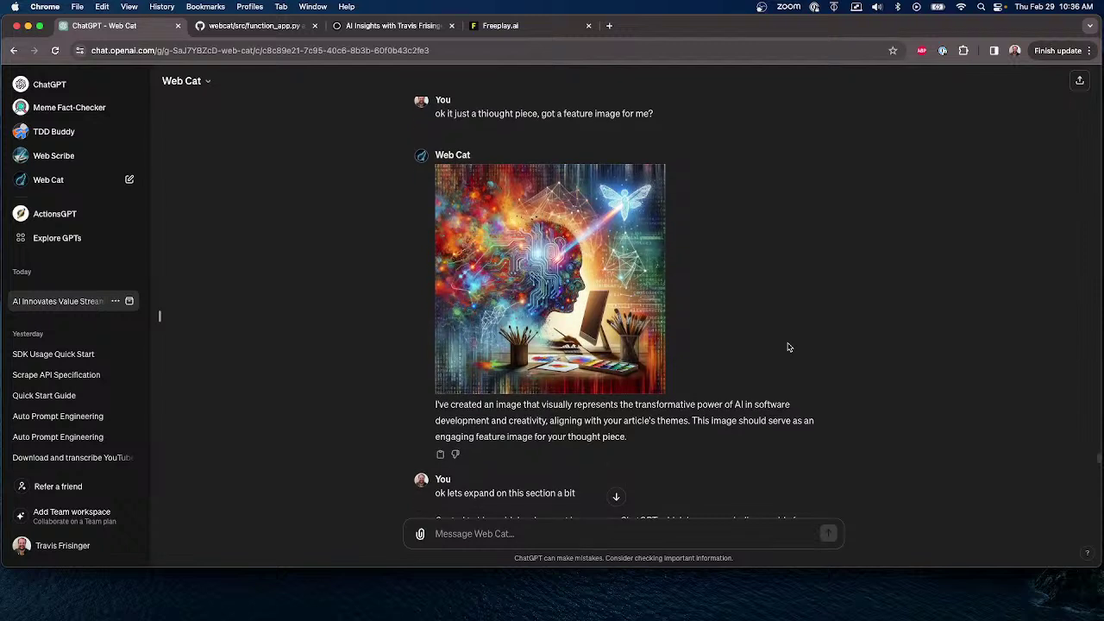
scroll(788, 347, "down", 2)
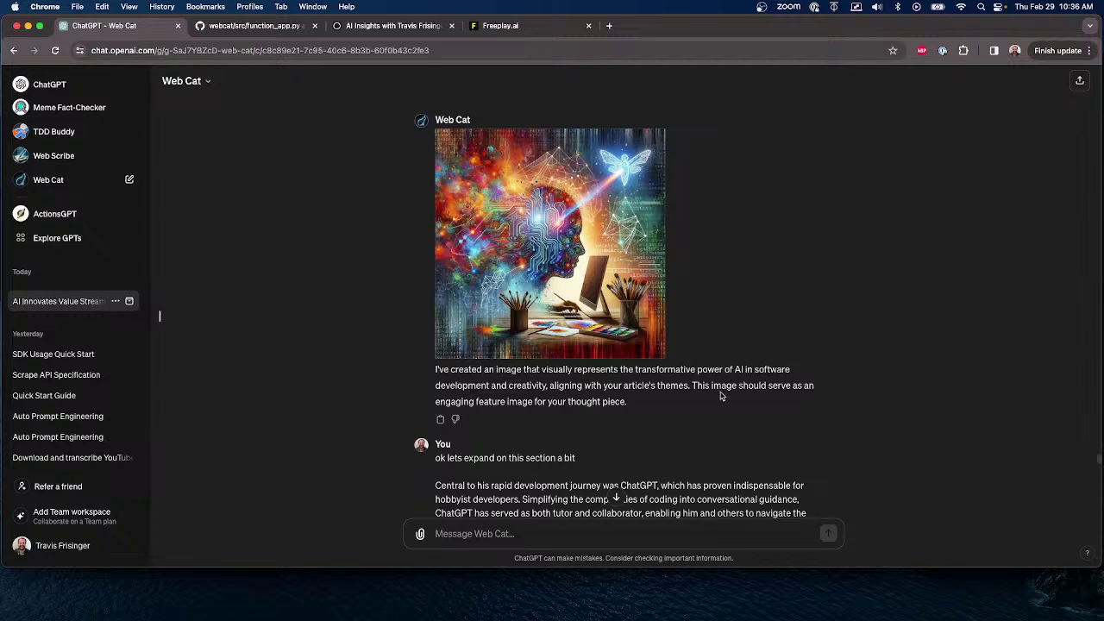
In the "ok lets expand on this section a bit" message, highlight the pasted section and the notes starting "how unlike co-pilot chatgpt".
scroll(595, 388, "down", 2)
scroll(484, 388, "down", 3)
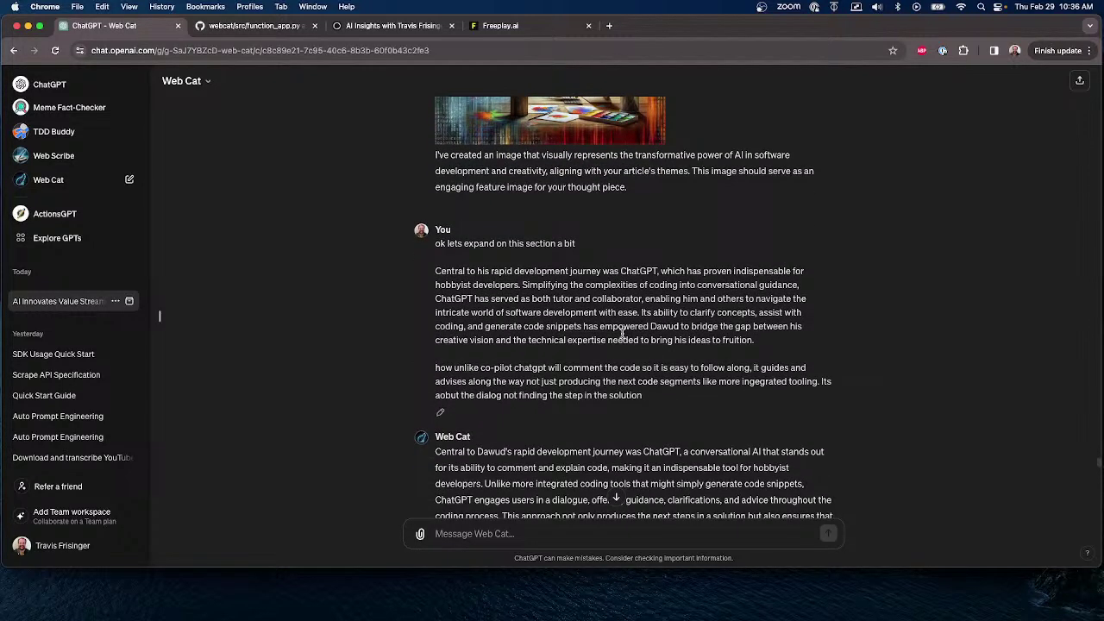
left_click_drag(436, 271, 802, 401)
left_click(698, 399)
left_click_drag(436, 370, 800, 403)
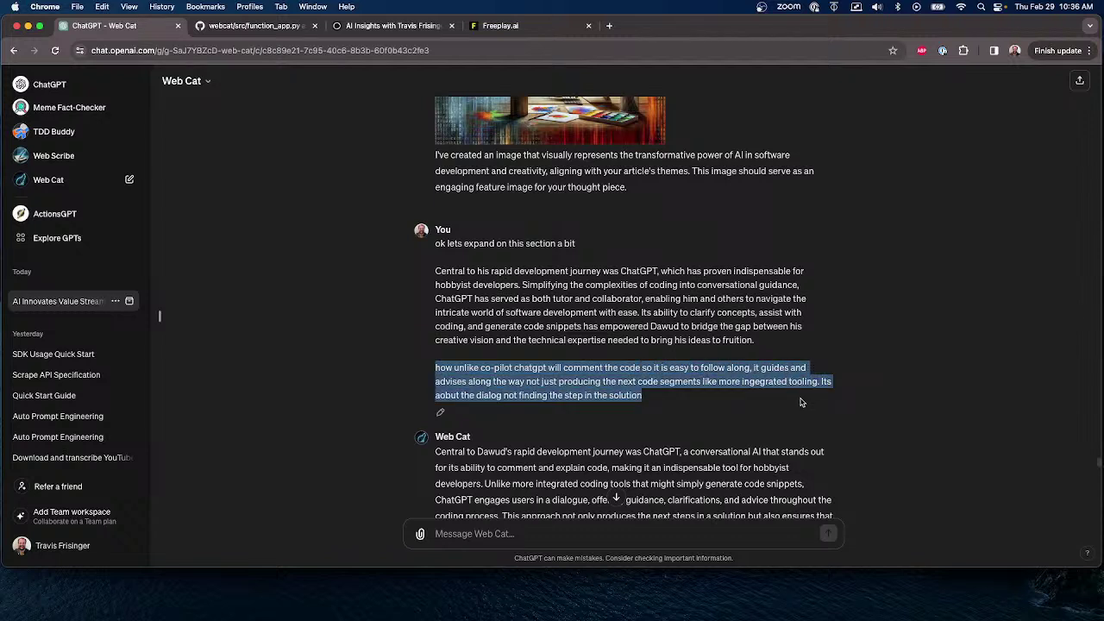
left_click(682, 404)
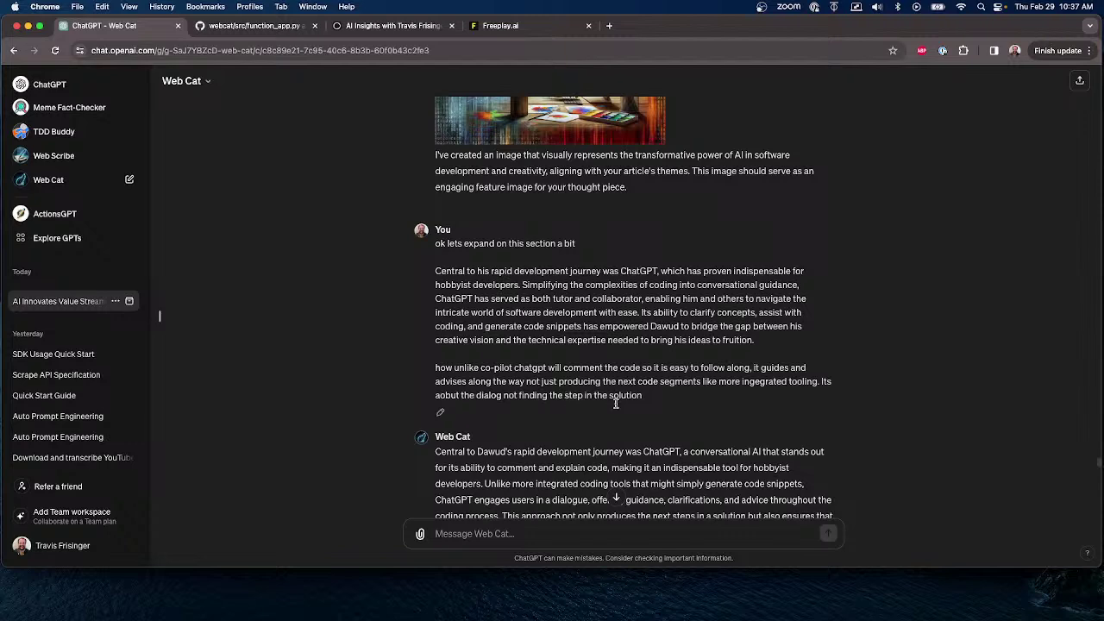
Review Web Cat's expanded paragraph on ChatGPT's conversational coding help and the "can you add it in to" request with its merged version.
scroll(621, 425, "down", 5)
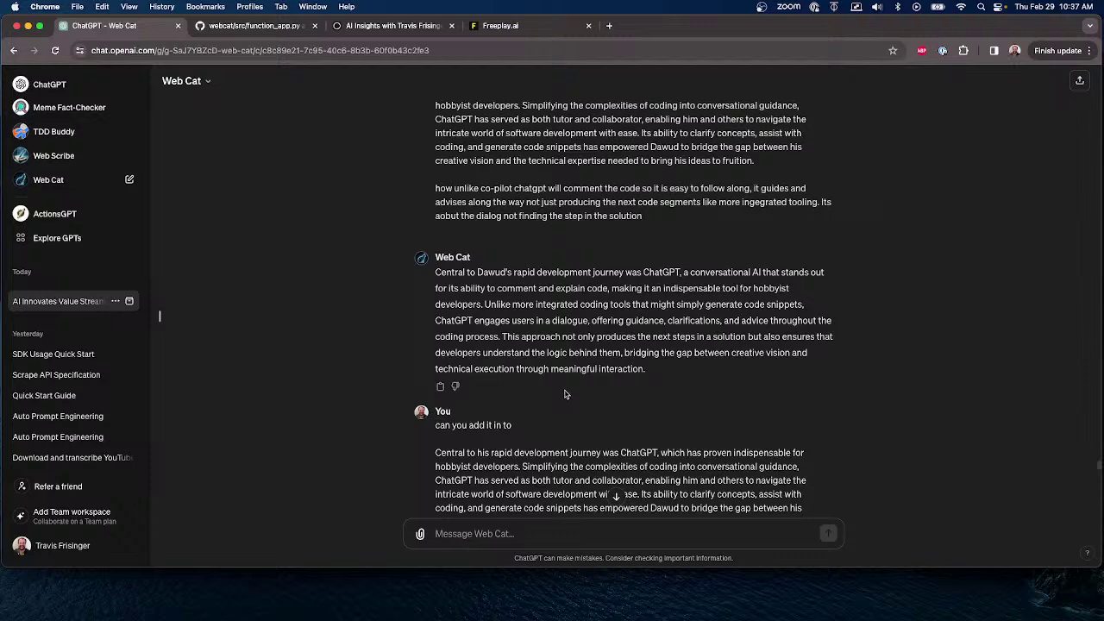
scroll(569, 394, "down", 1)
scroll(568, 394, "down", 2)
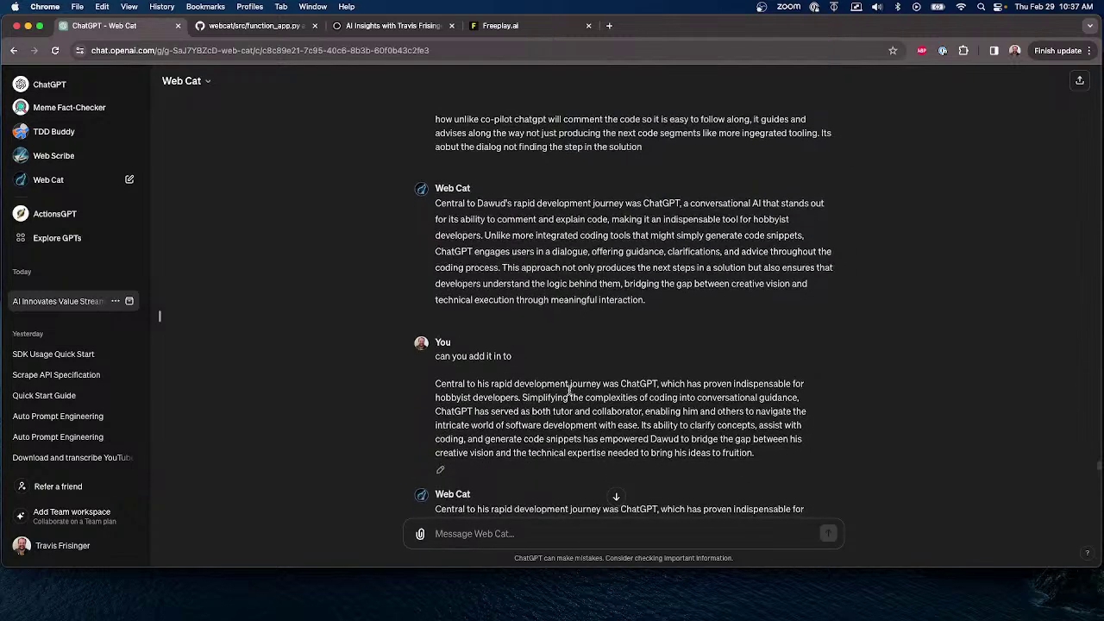
scroll(570, 394, "up", 1)
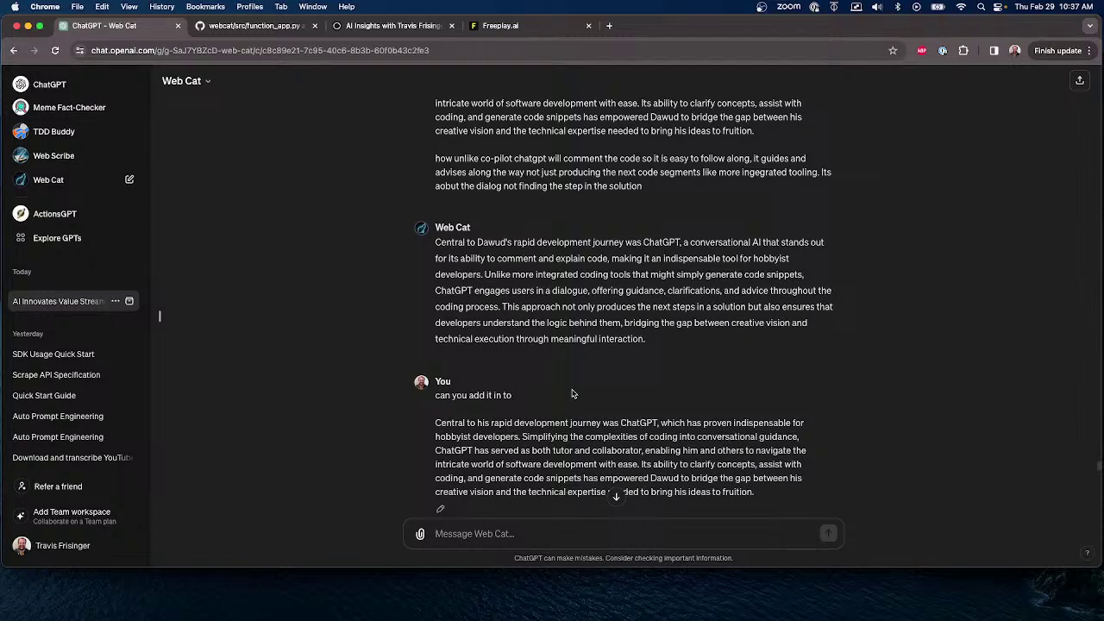
scroll(565, 369, "down", 3)
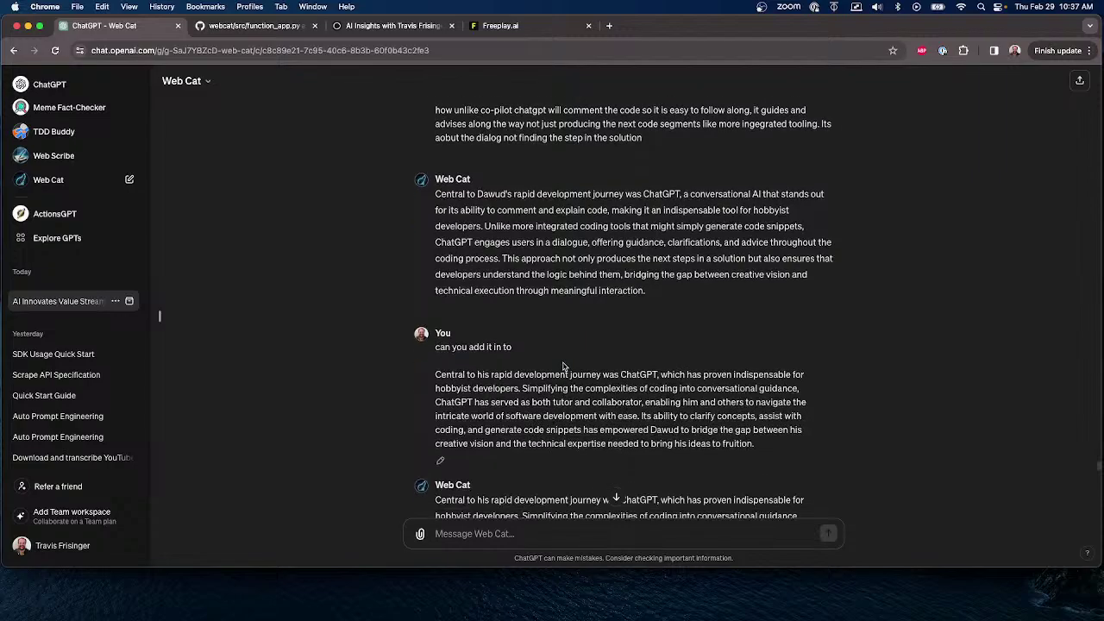
scroll(562, 366, "down", 5)
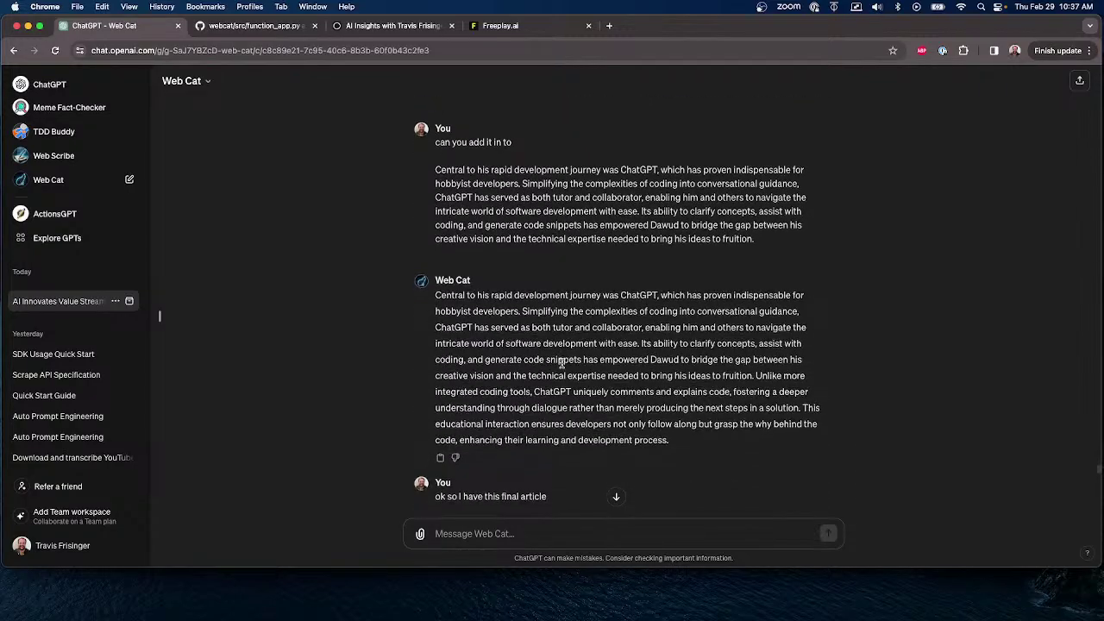
Look through the "ok so I have this final article" message and Web Cat's assessment of the article.
scroll(562, 366, "down", 3)
scroll(562, 366, "down", 20)
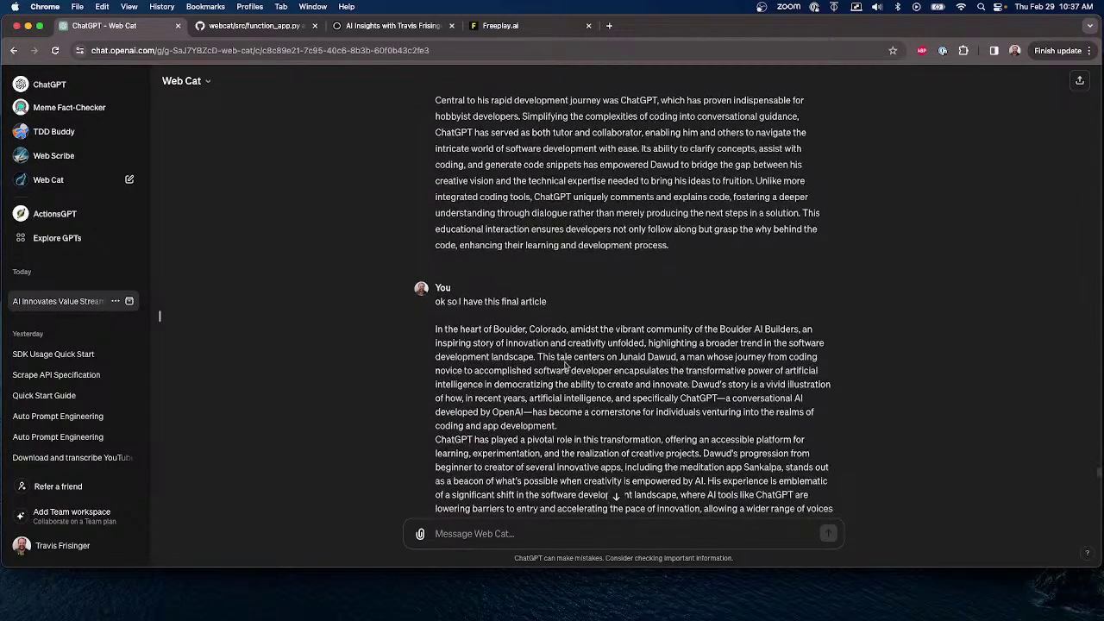
scroll(565, 361, "down", 3)
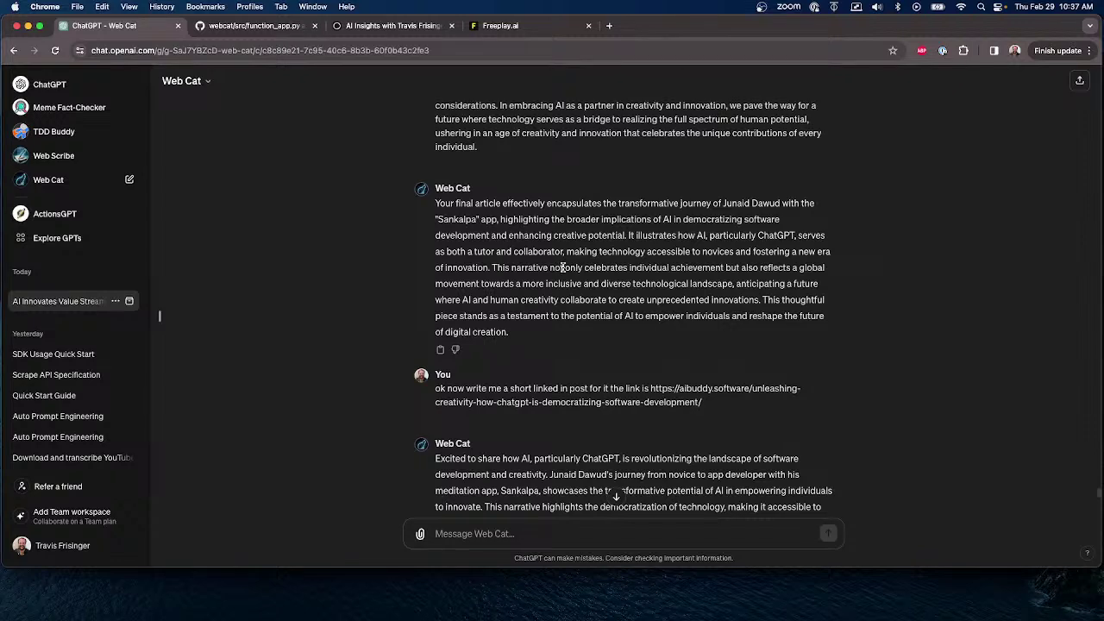
Review the short LinkedIn post, its generic rewrite without the name, and the "any hashtags?" exchange.
scroll(561, 268, "down", 4)
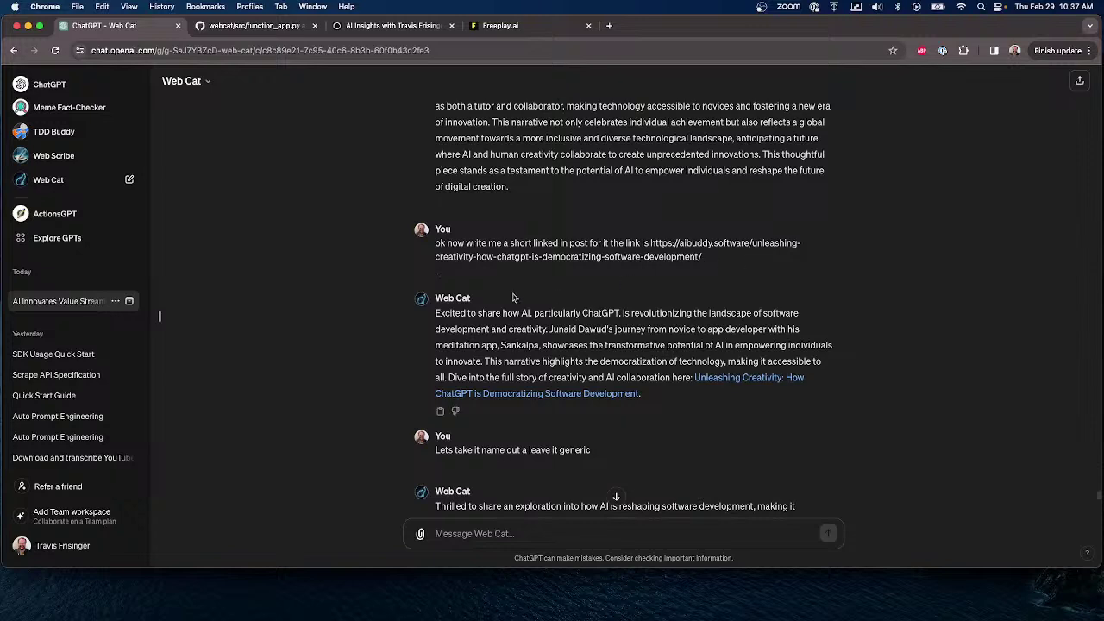
scroll(512, 298, "down", 2)
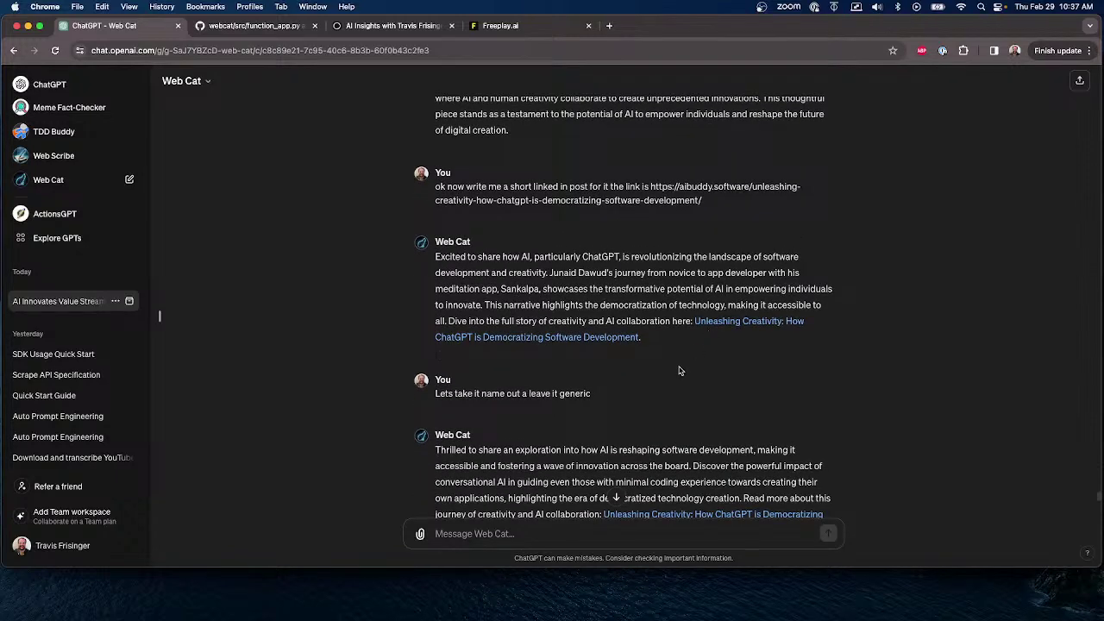
scroll(680, 371, "down", 2)
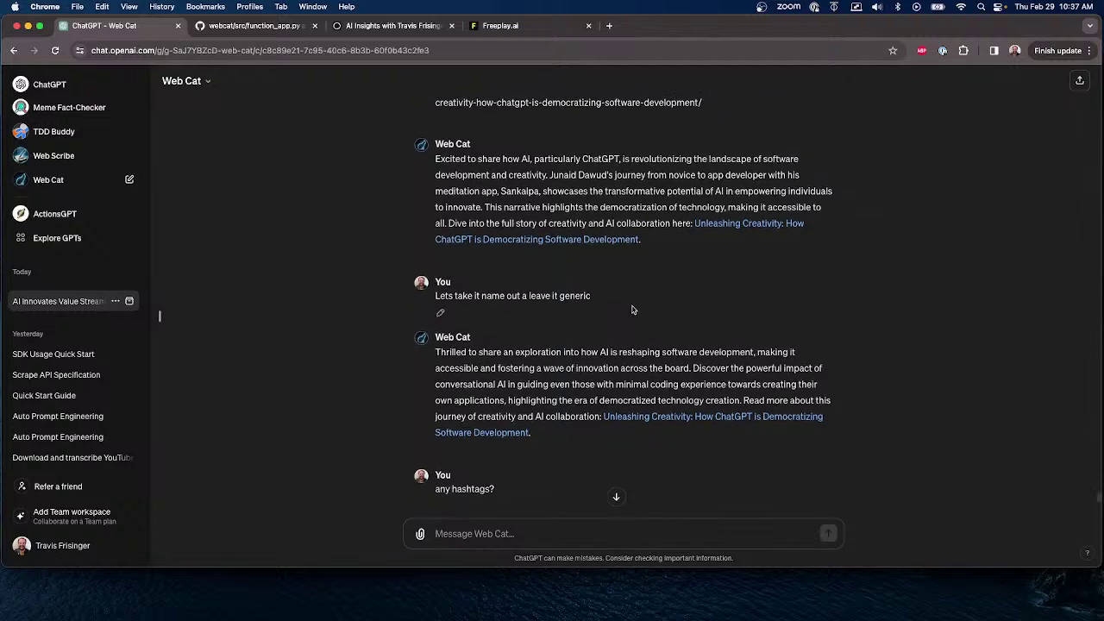
scroll(631, 311, "down", 1)
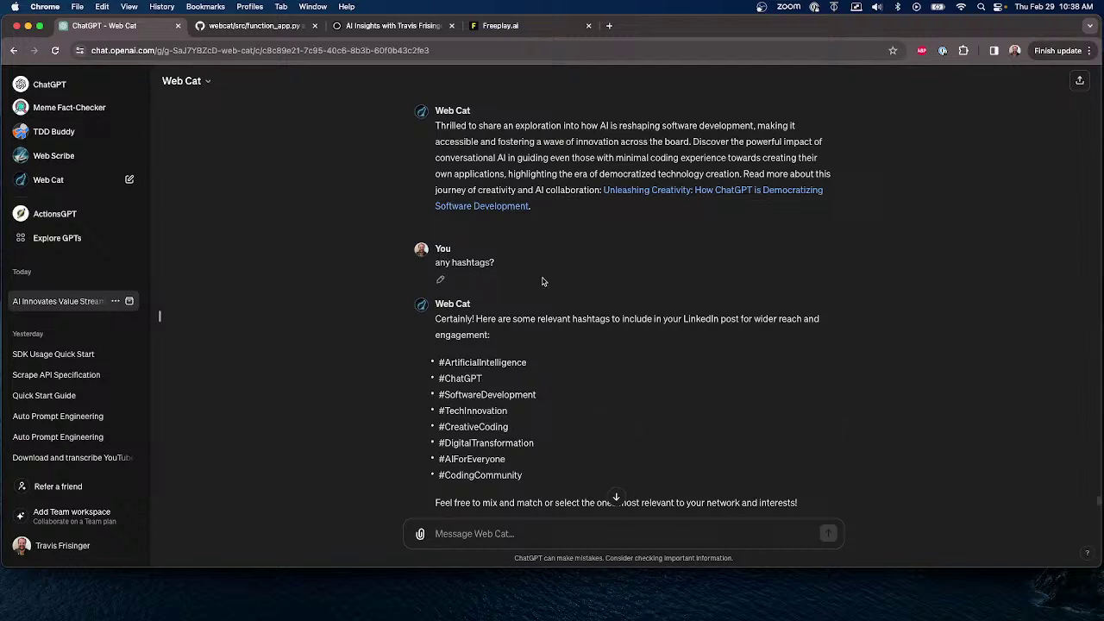
scroll(614, 253, "down", 5)
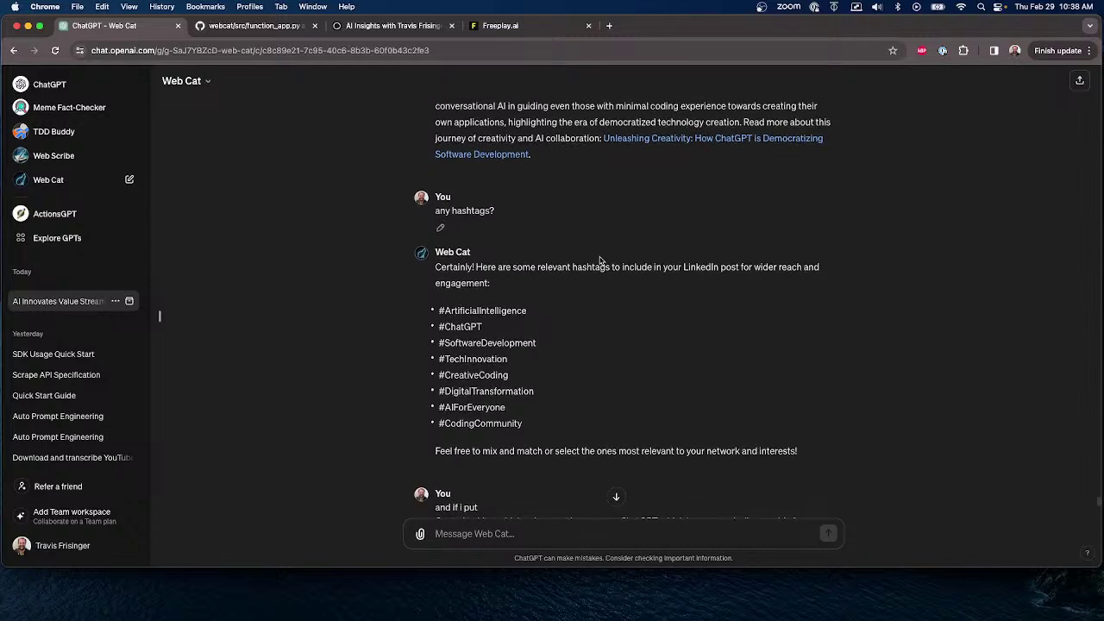
scroll(578, 319, "down", 2)
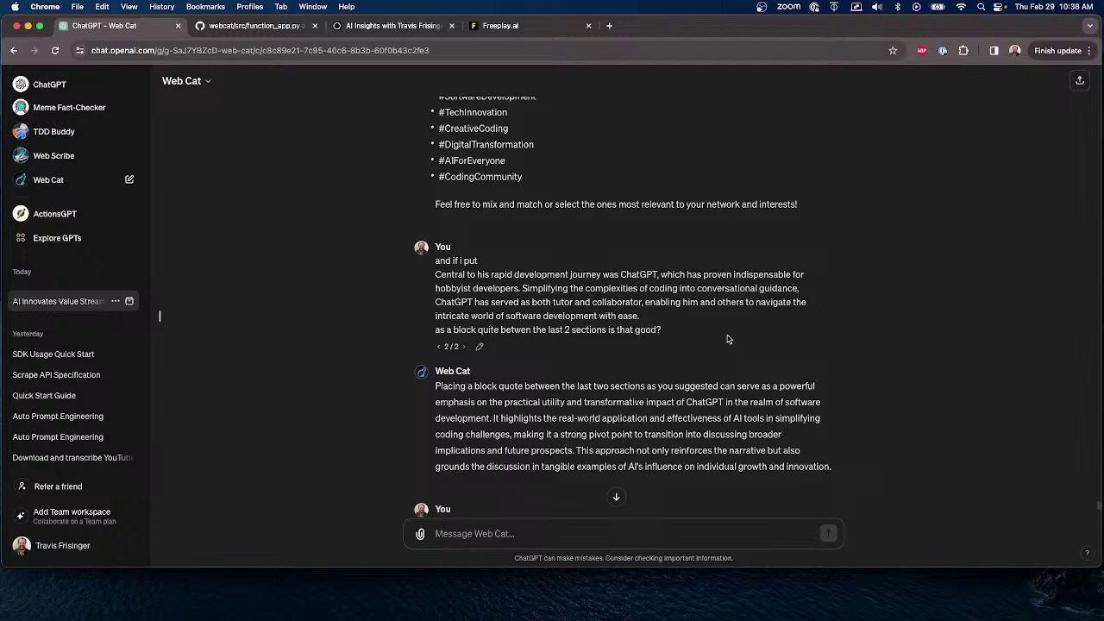
In the "and if i put" message, highlight the proposed block quote, then its part from "ChatGPT, which has proven indispensable" to "with ease.".
left_click_drag(435, 275, 660, 322)
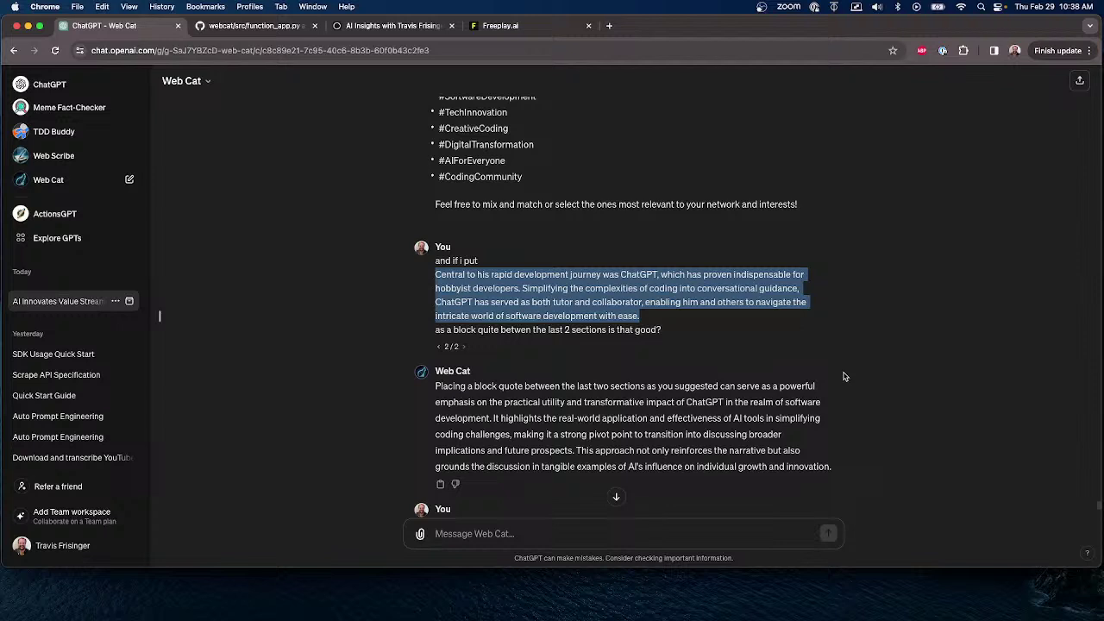
left_click(513, 302)
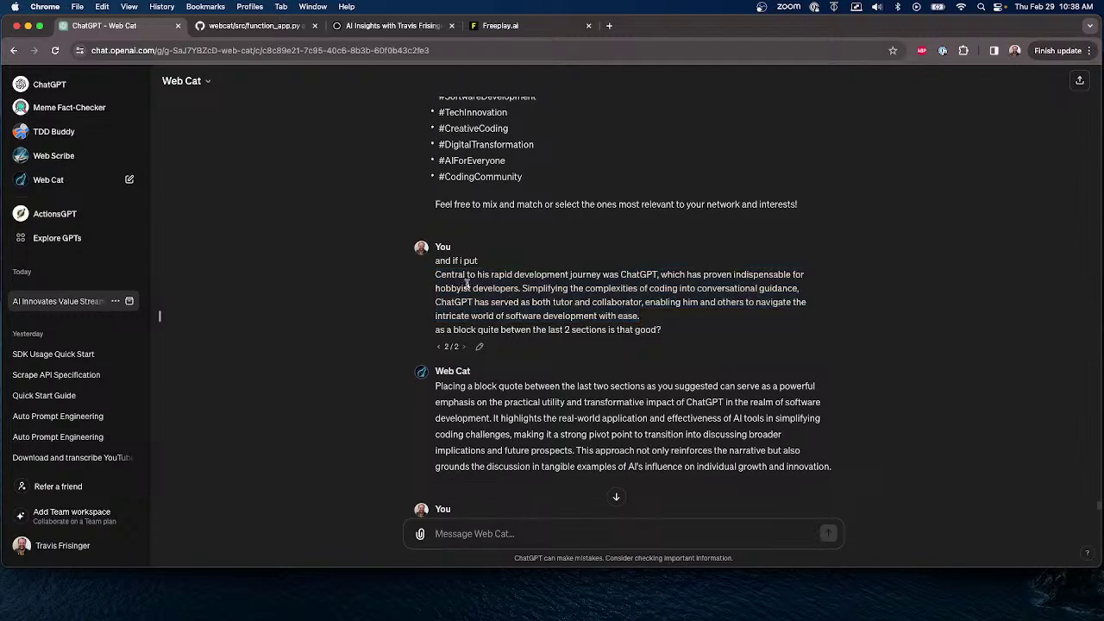
left_click_drag(620, 274, 808, 300)
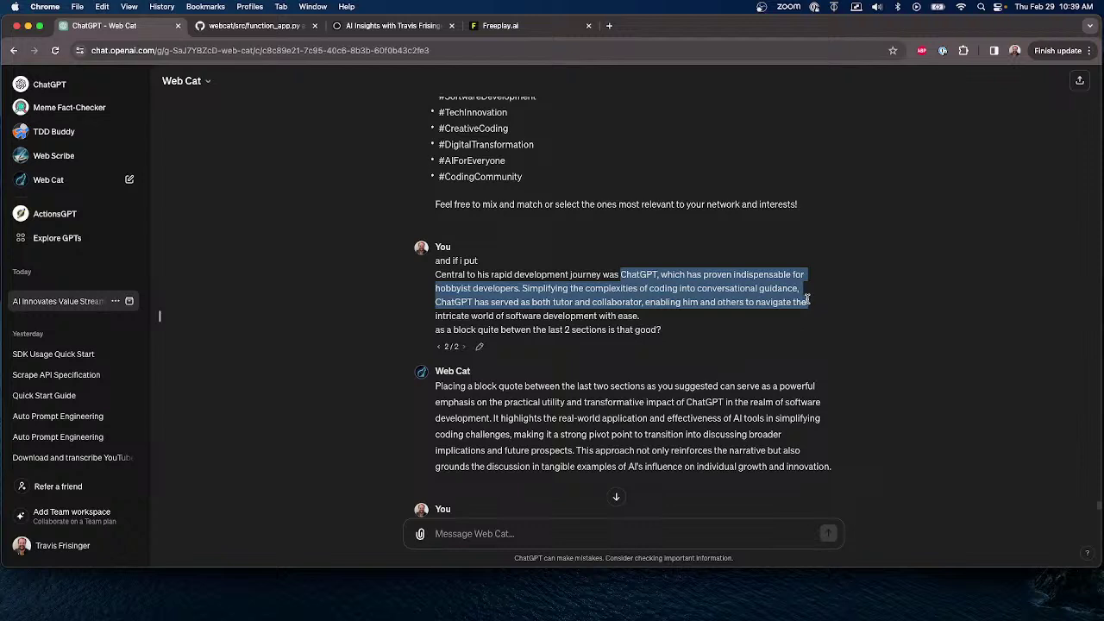
left_click_drag(808, 300, 696, 318)
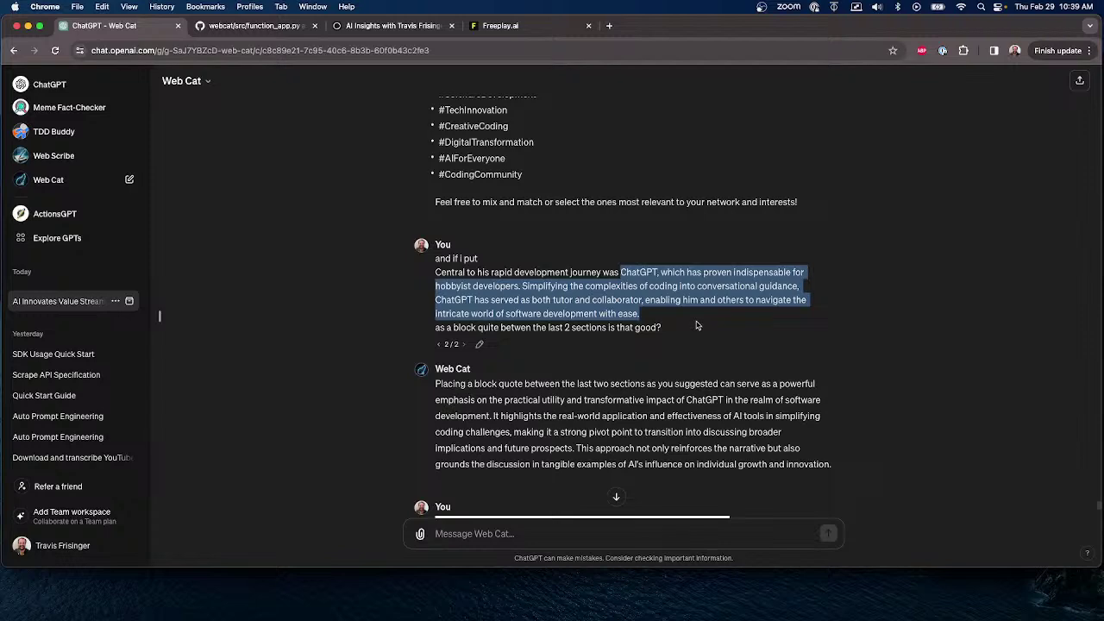
Read and highlight Web Cat's reply about placing a block quote between the last two sections, then clear the highlight.
scroll(313, 297, "down", 4)
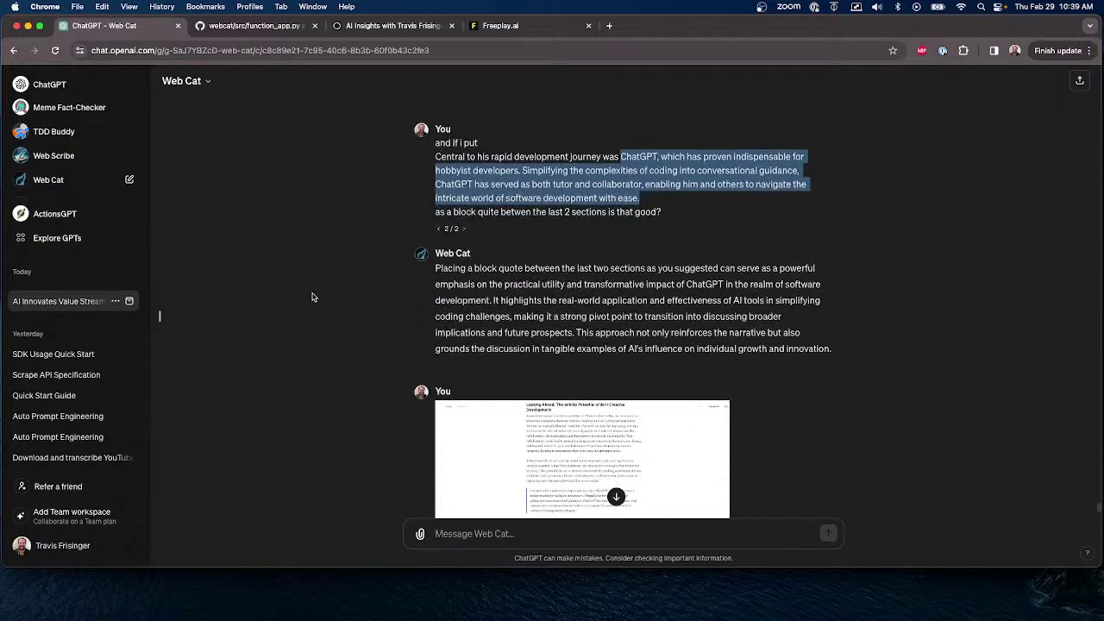
scroll(313, 298, "down", 1)
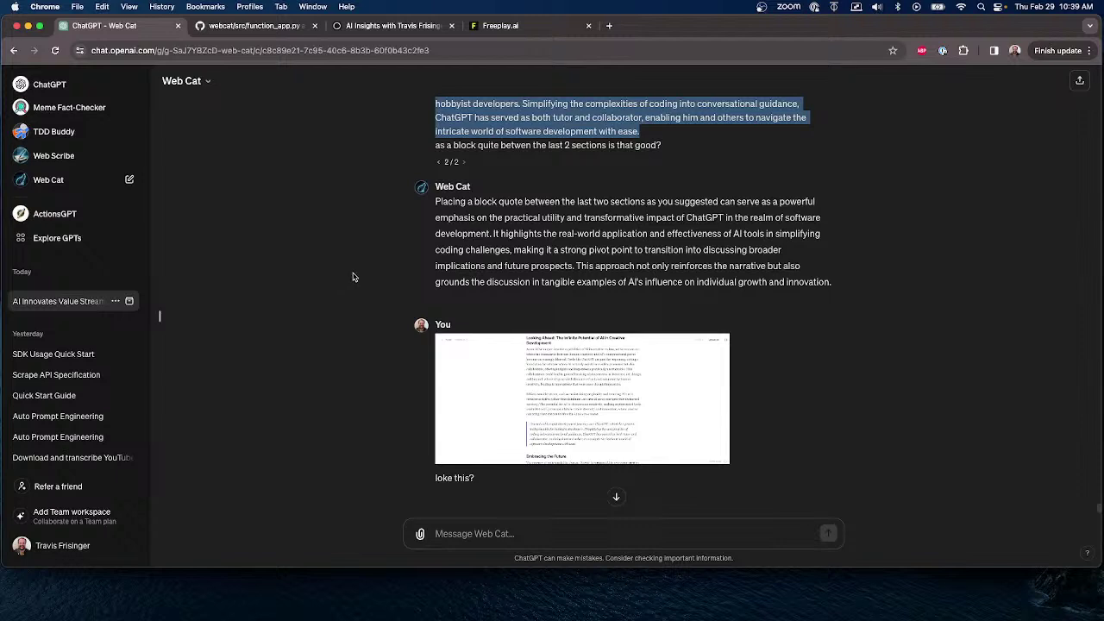
left_click_drag(436, 200, 916, 287)
left_click(370, 261)
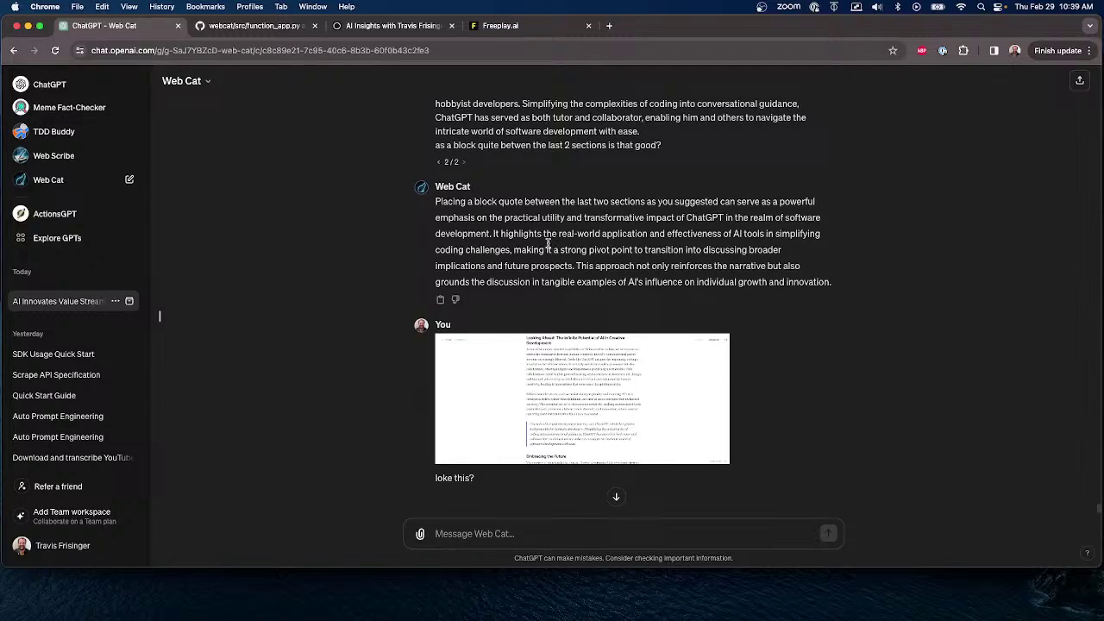
Examine the article screenshot sent with "loke this?" and Web Cat's feedback on the quote placement.
scroll(604, 255, "down", 2)
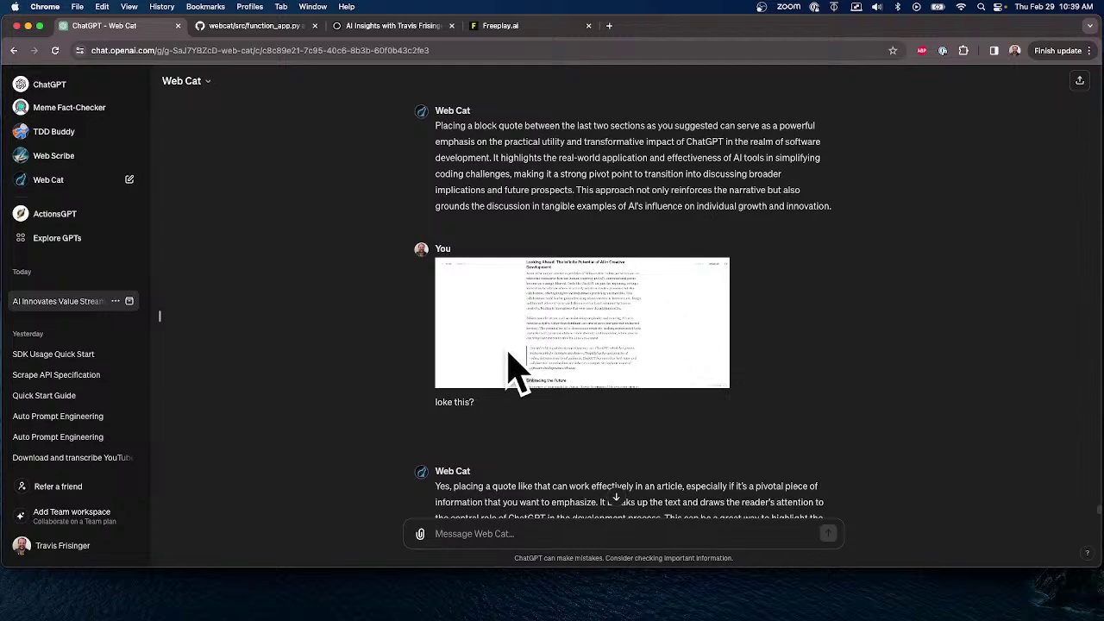
scroll(687, 357, "down", 4)
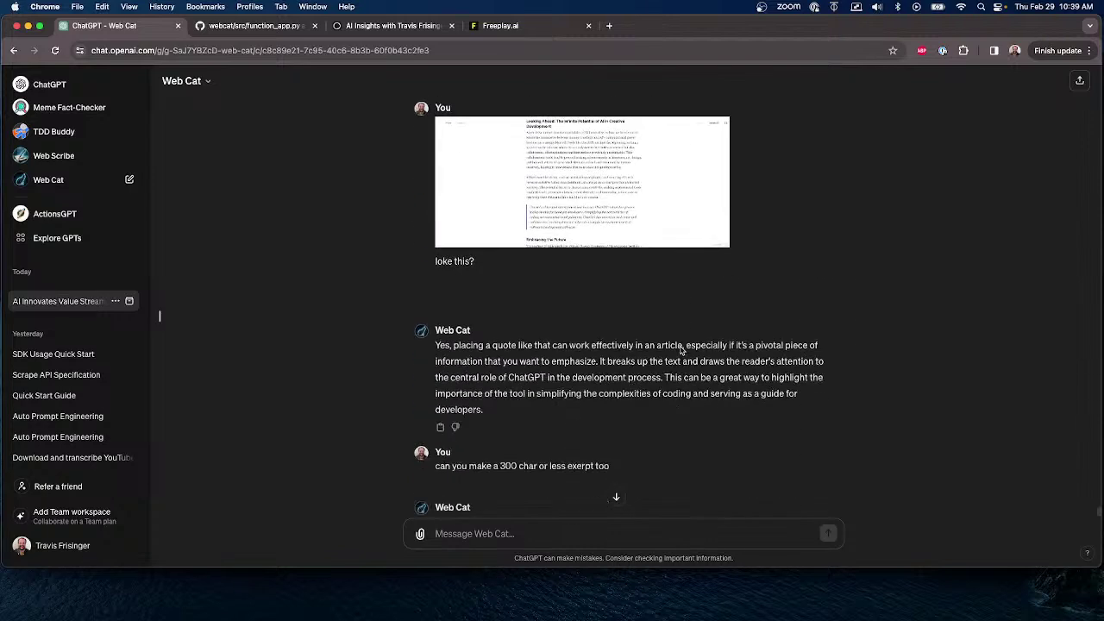
scroll(653, 345, "up", 4)
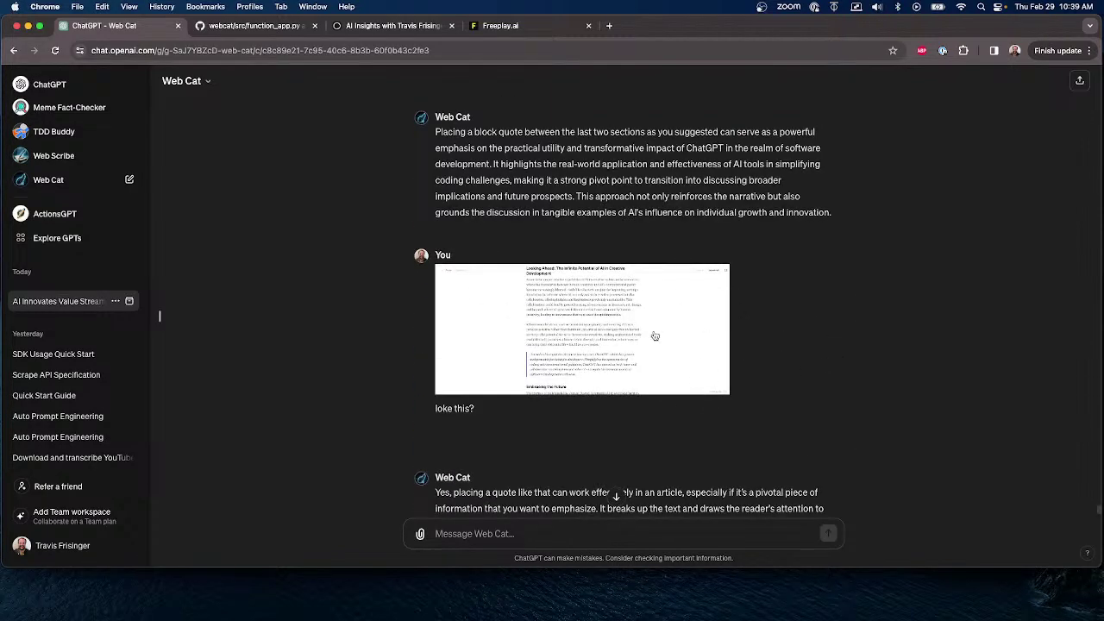
scroll(843, 349, "down", 6)
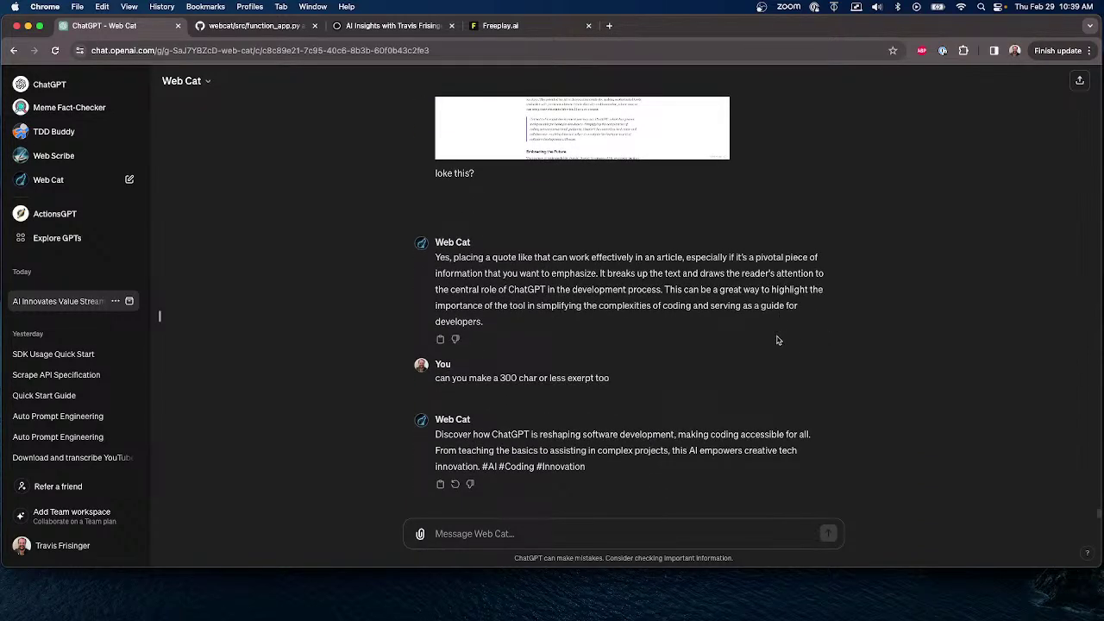
scroll(723, 391, "up", 2)
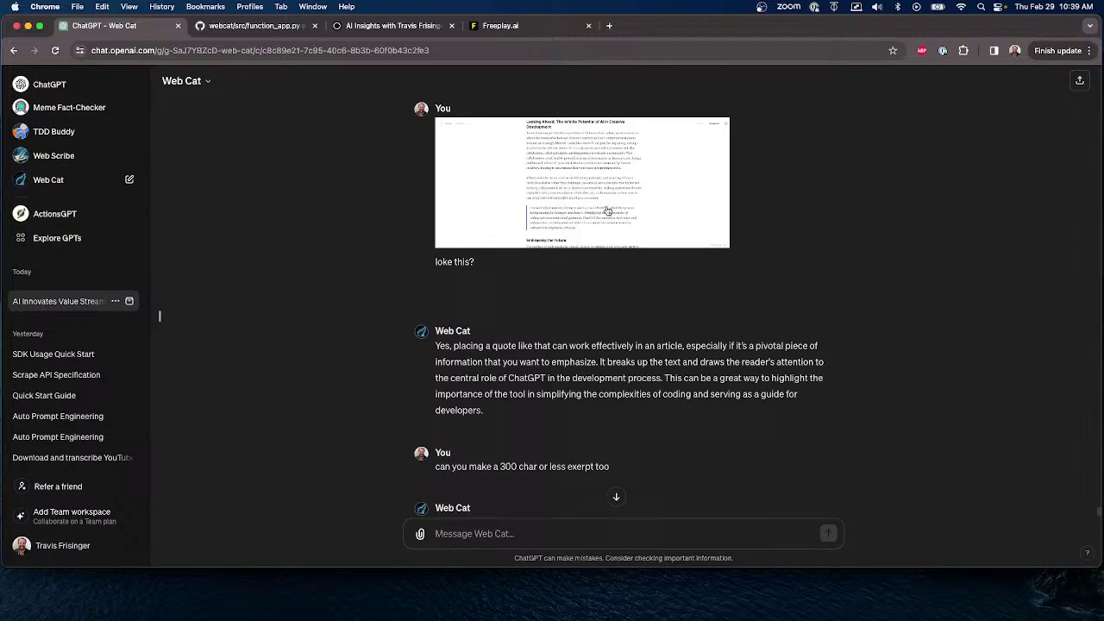
scroll(629, 225, "down", 2)
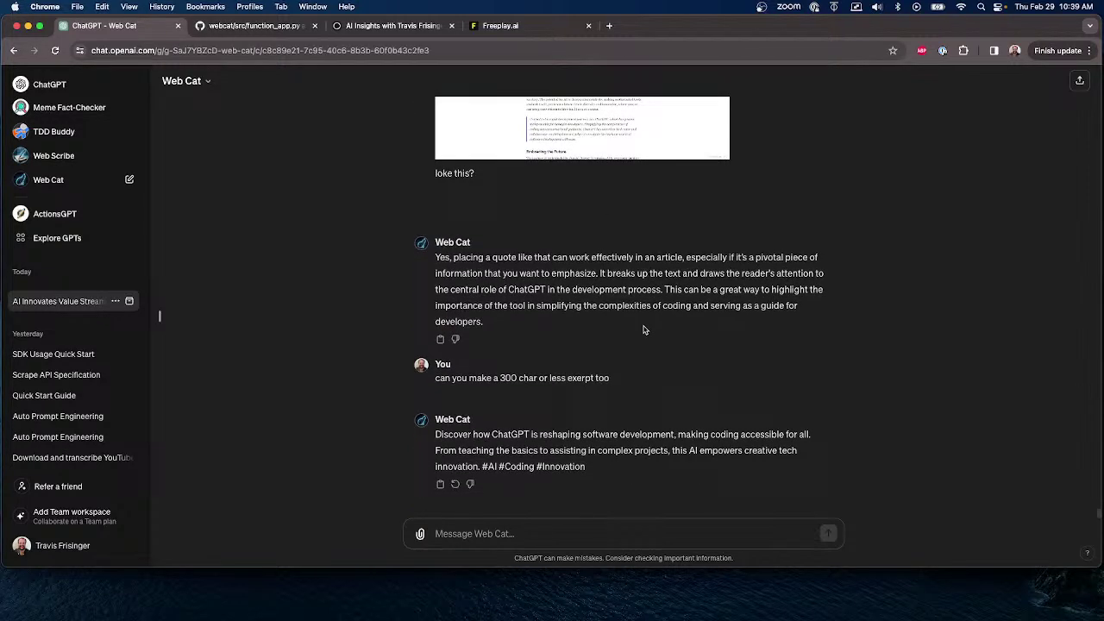
Highlight the feedback sentence starting "This can be a great way" and the request "can you make a 300 char or less exerpt too".
left_click_drag(664, 290, 818, 310)
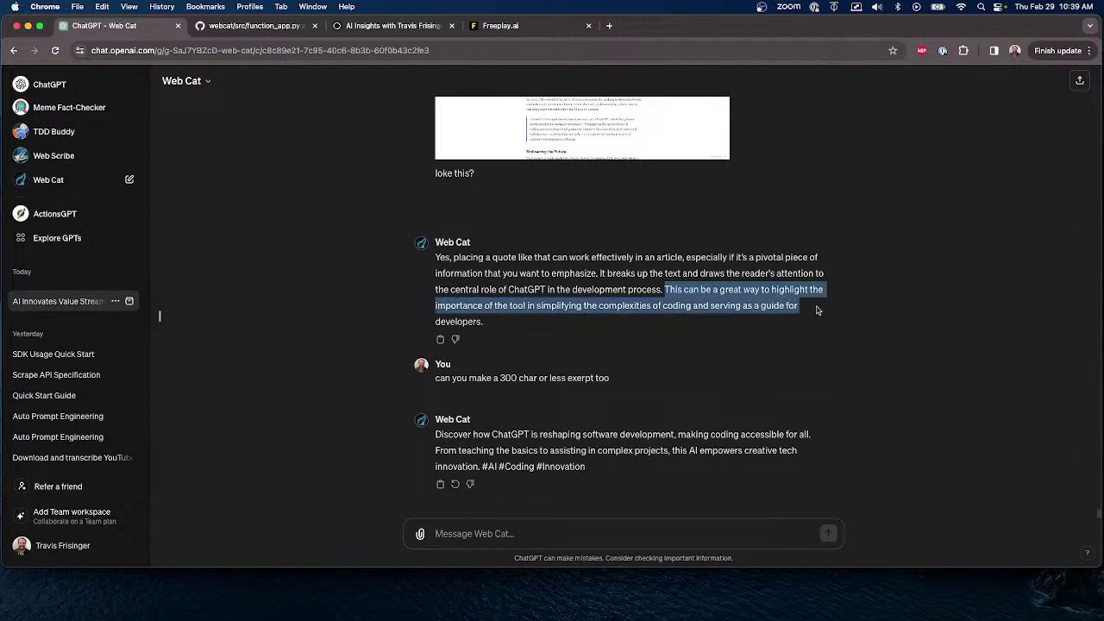
left_click(706, 339)
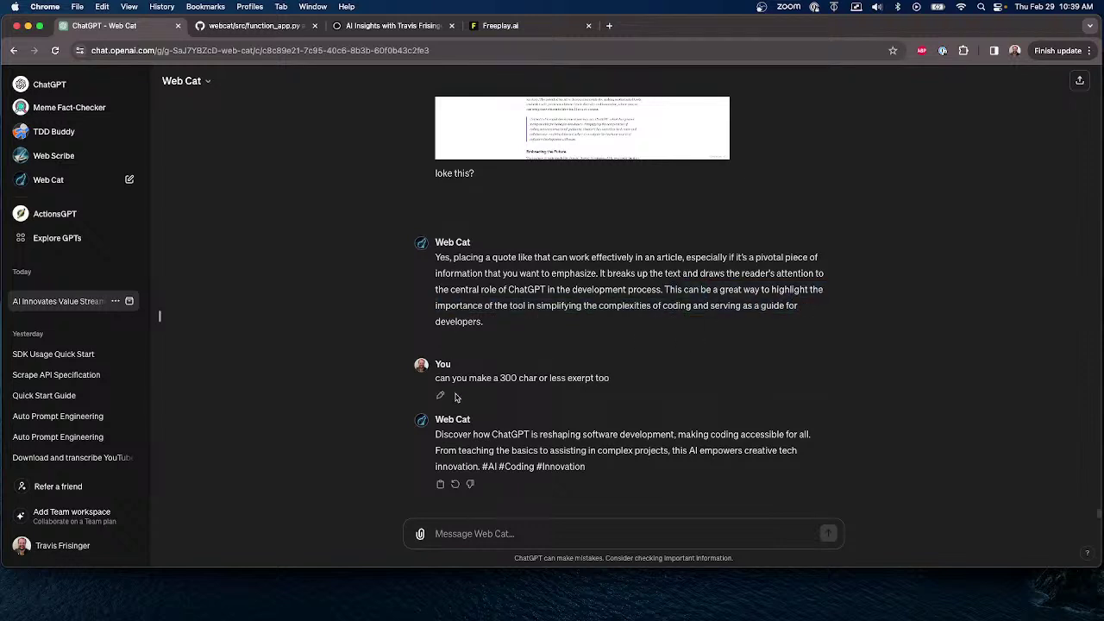
left_click_drag(434, 378, 636, 386)
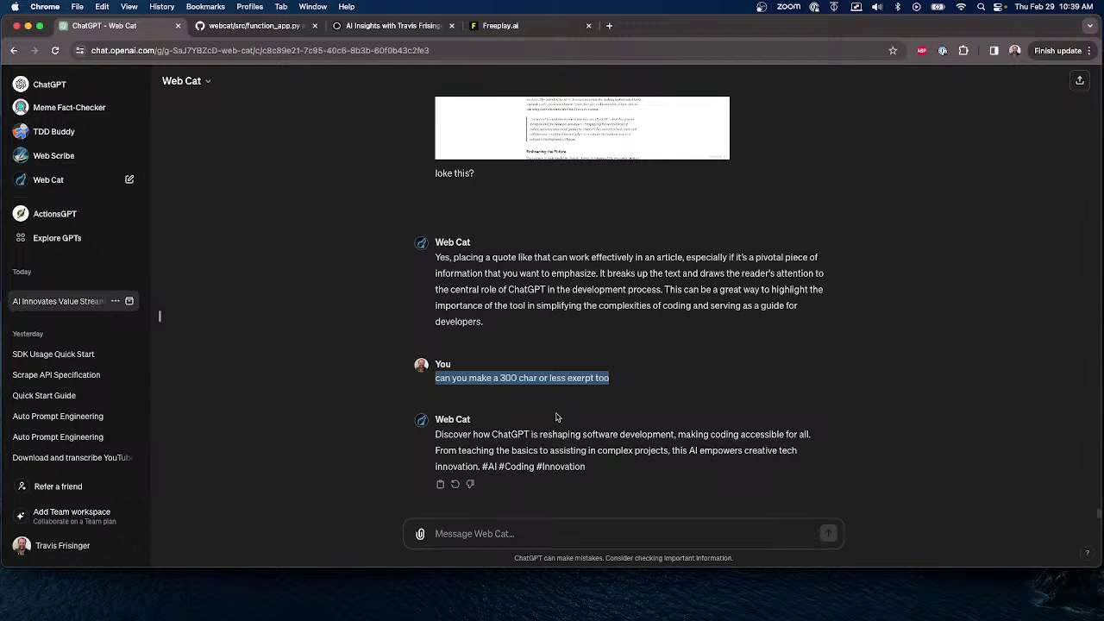
Highlight the generated article excerpt and its hashtags in the Web Cat chat.
double_click(583, 380)
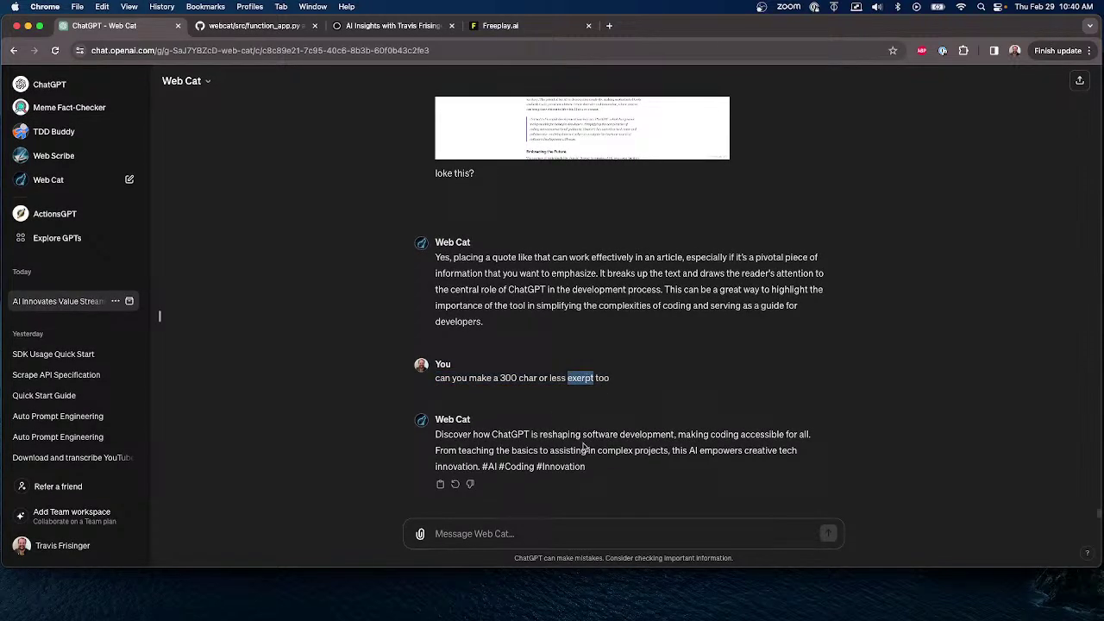
left_click_drag(433, 433, 604, 464)
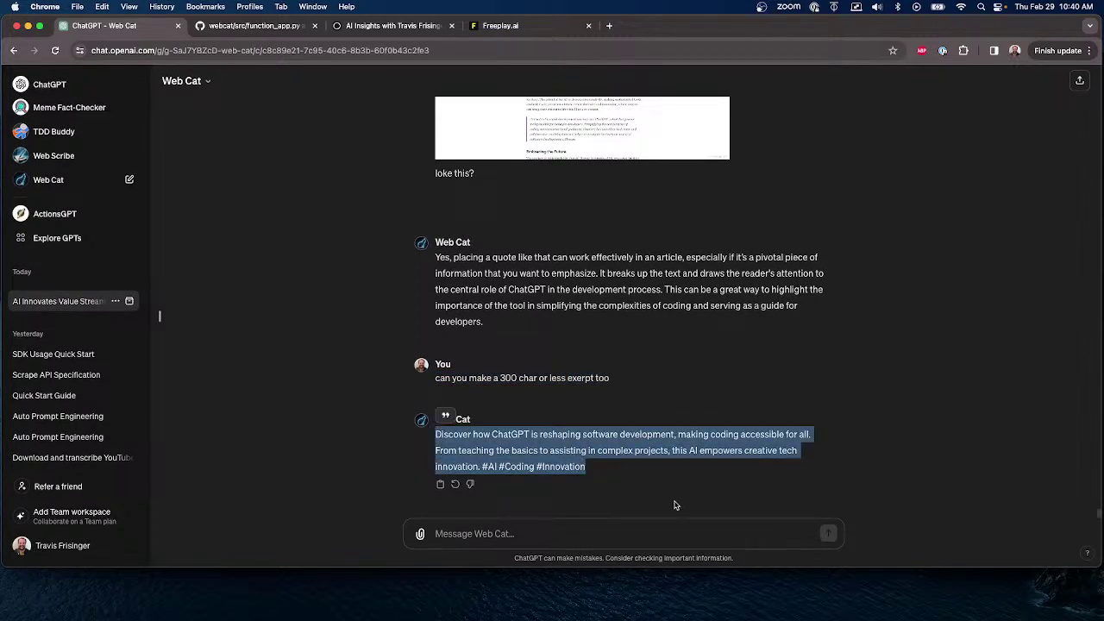
left_click_drag(479, 467, 642, 484)
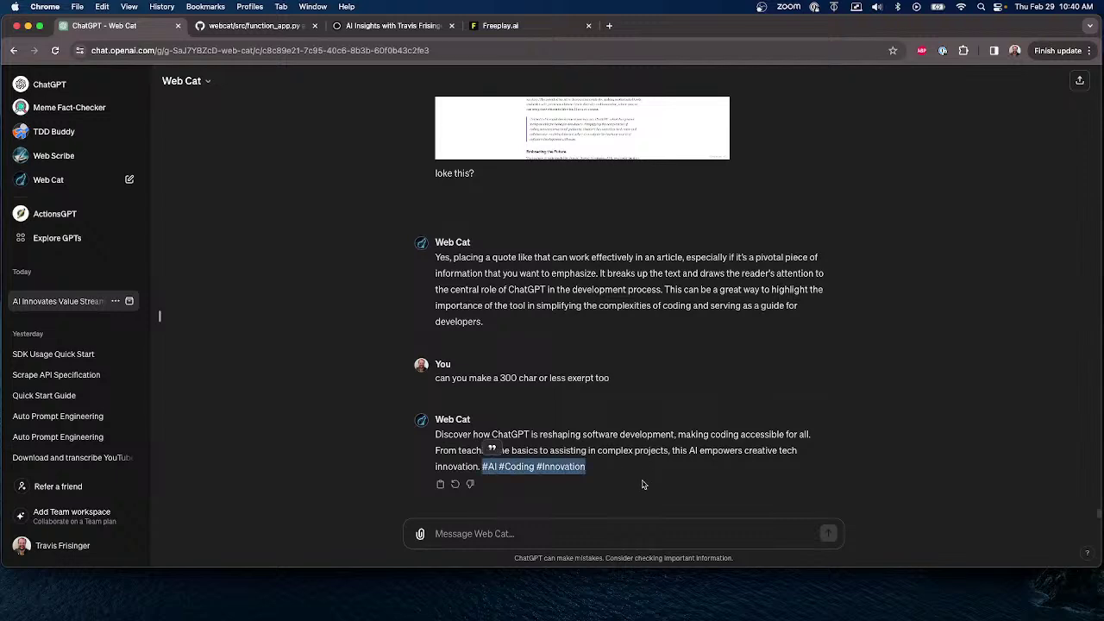
Open the article "The Democratization of Development: How ChatGPT Empowers Creative Minds" on the AiBuddy.software site.
left_click(392, 26)
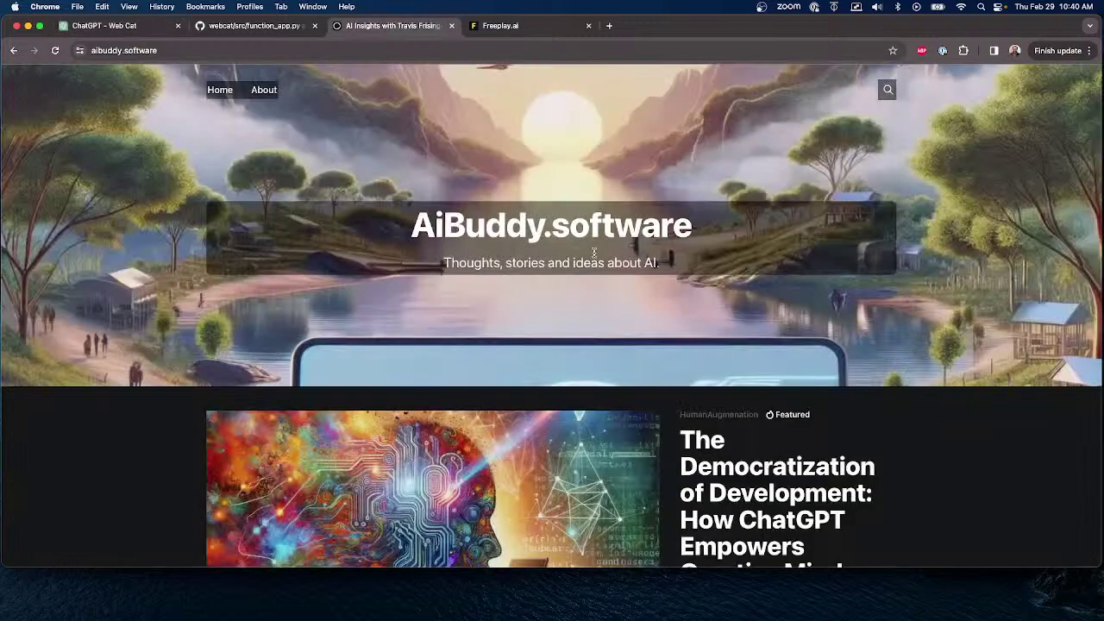
scroll(562, 360, "down", 5)
left_click(778, 379)
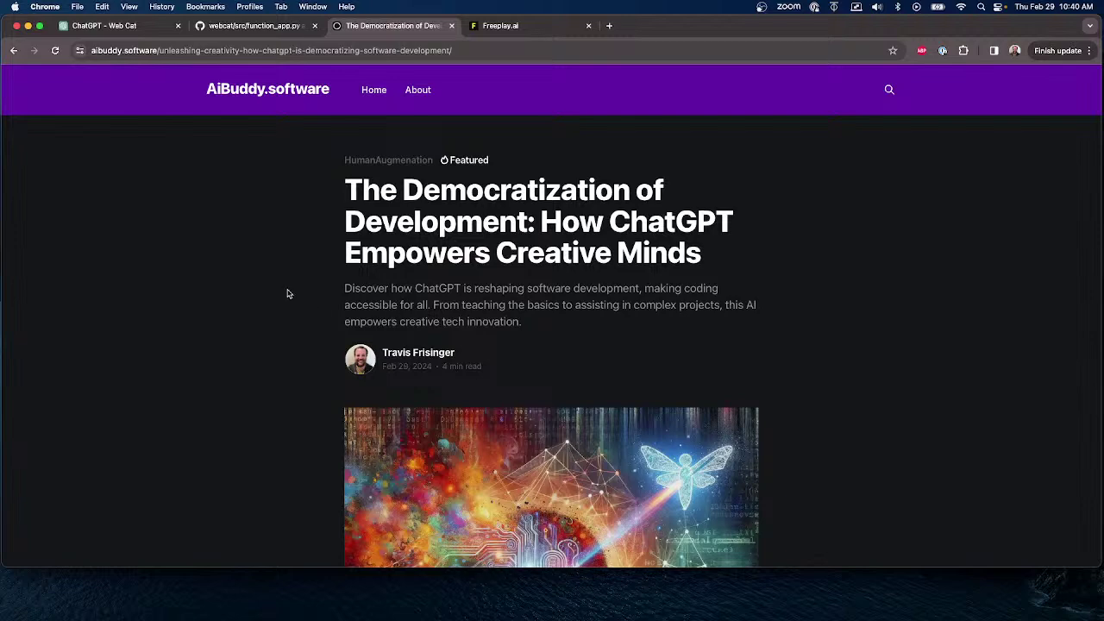
Read through the published article, including its excerpt, hero image, linked references, block quote and closing section, and return to its beginning.
scroll(328, 302, "down", 4)
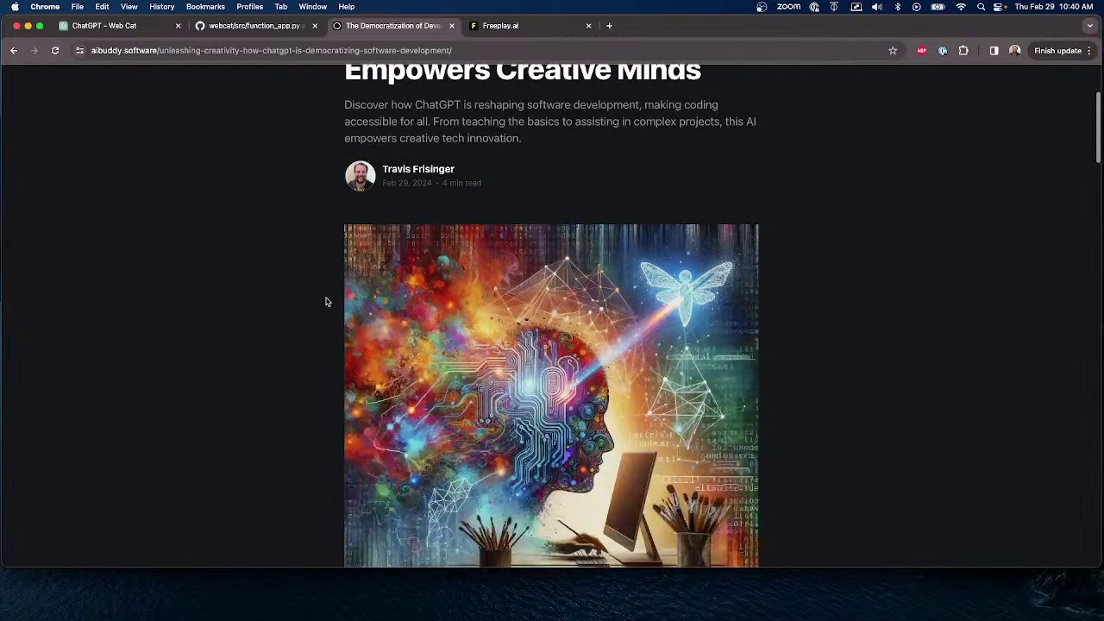
scroll(326, 301, "down", 10)
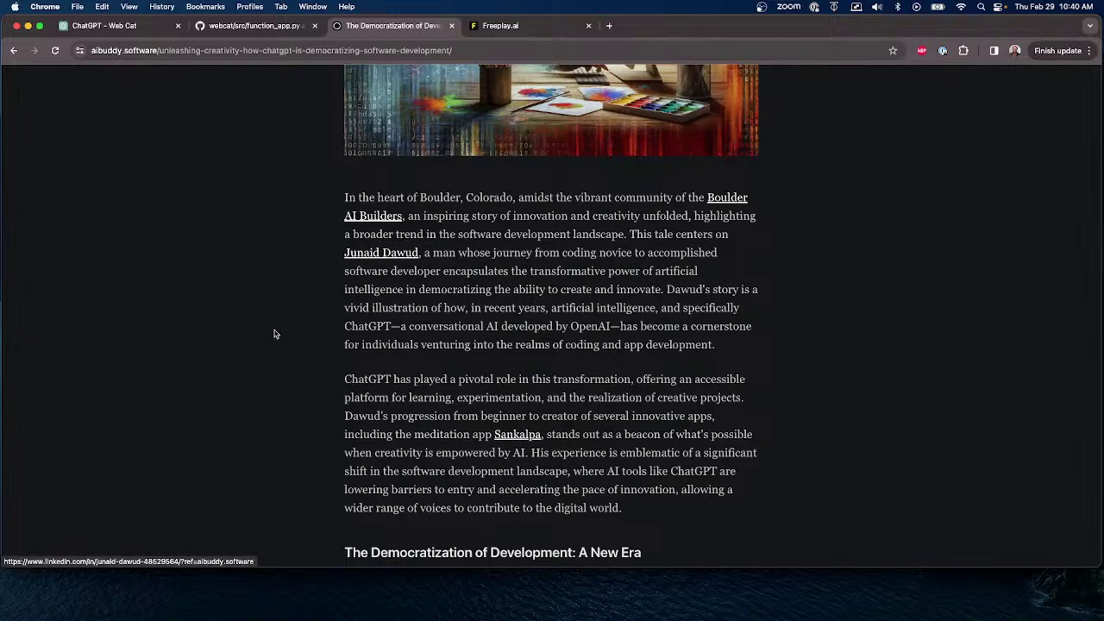
scroll(289, 334, "down", 1)
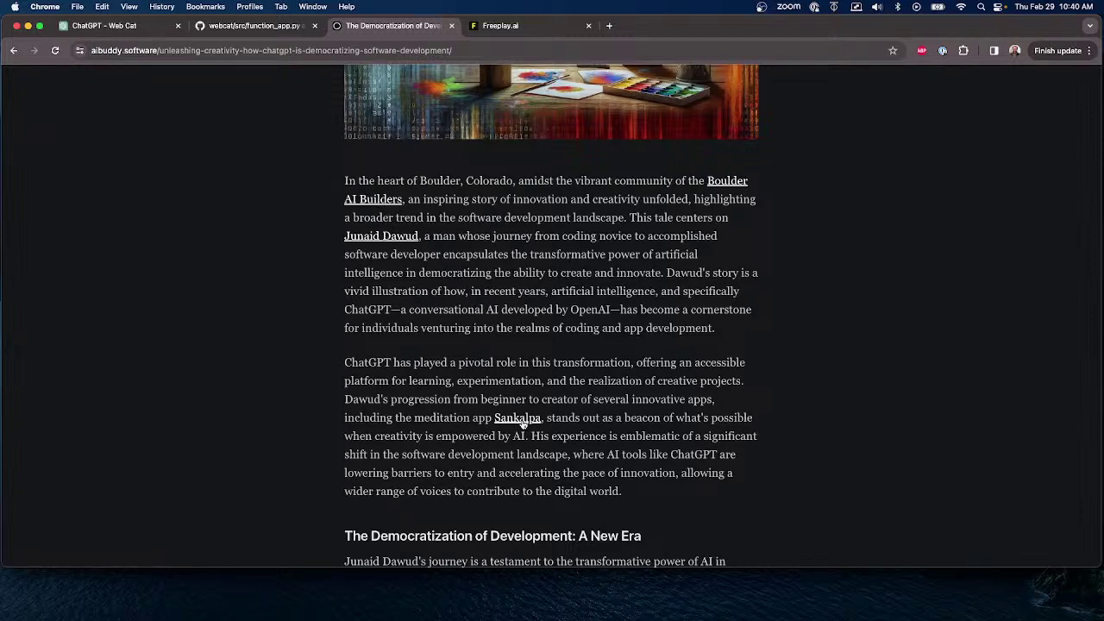
scroll(279, 258, "down", 5)
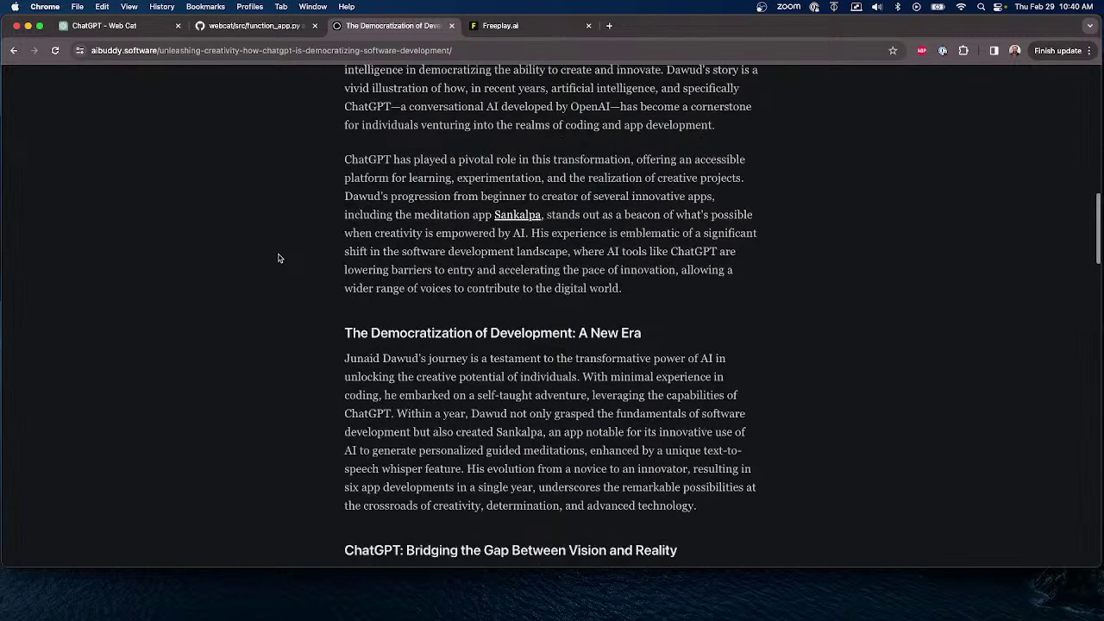
scroll(277, 257, "down", 1)
scroll(278, 257, "down", 8)
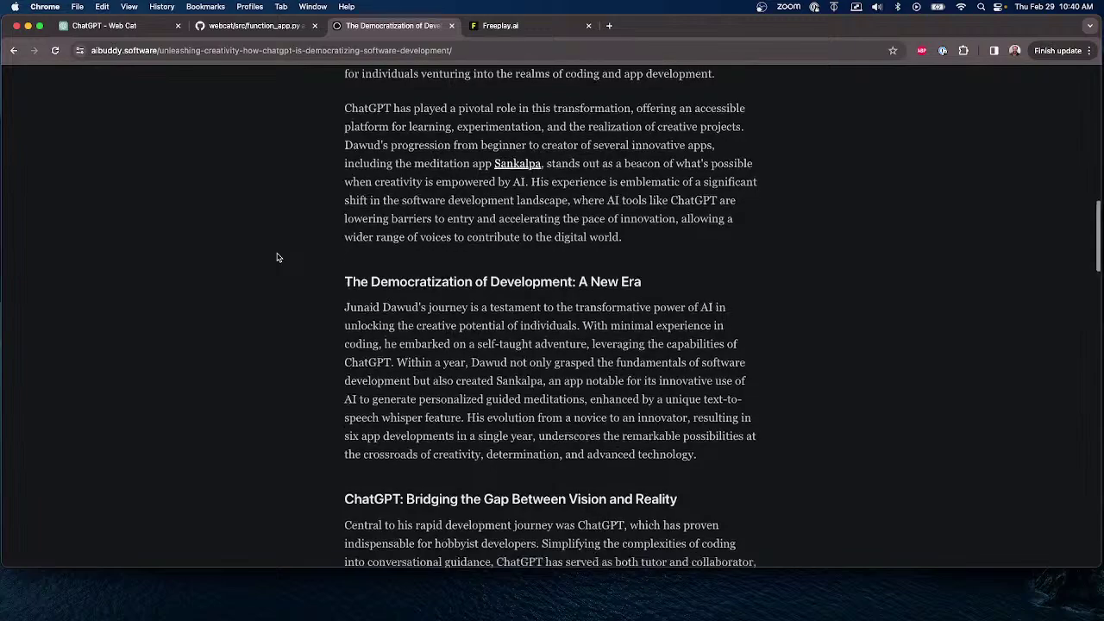
scroll(277, 257, "down", 12)
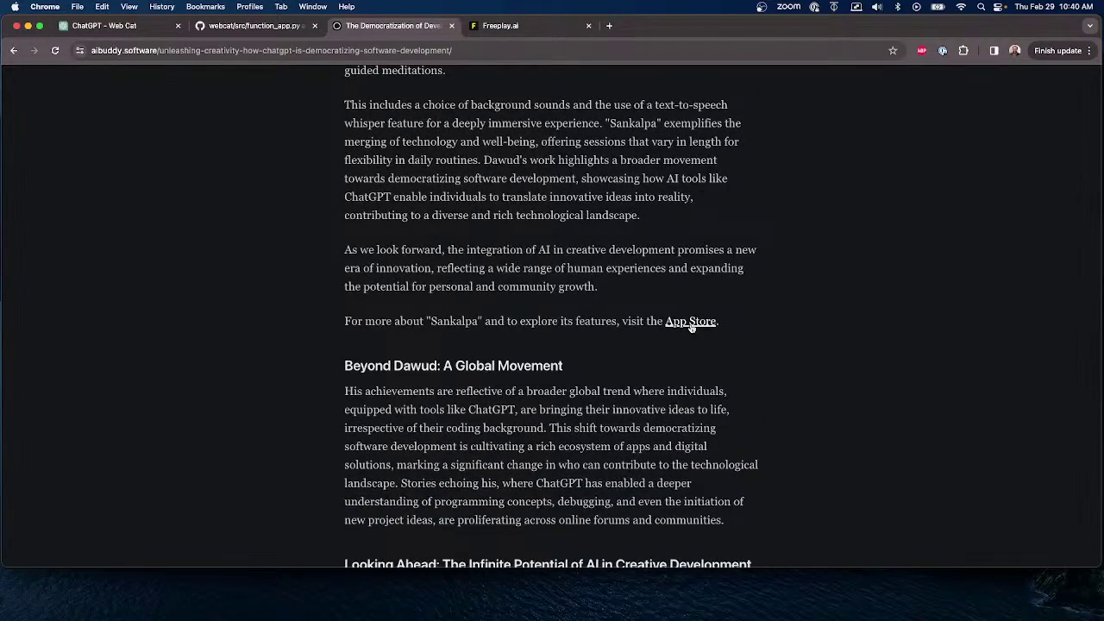
scroll(301, 338, "down", 3)
scroll(301, 338, "down", 5)
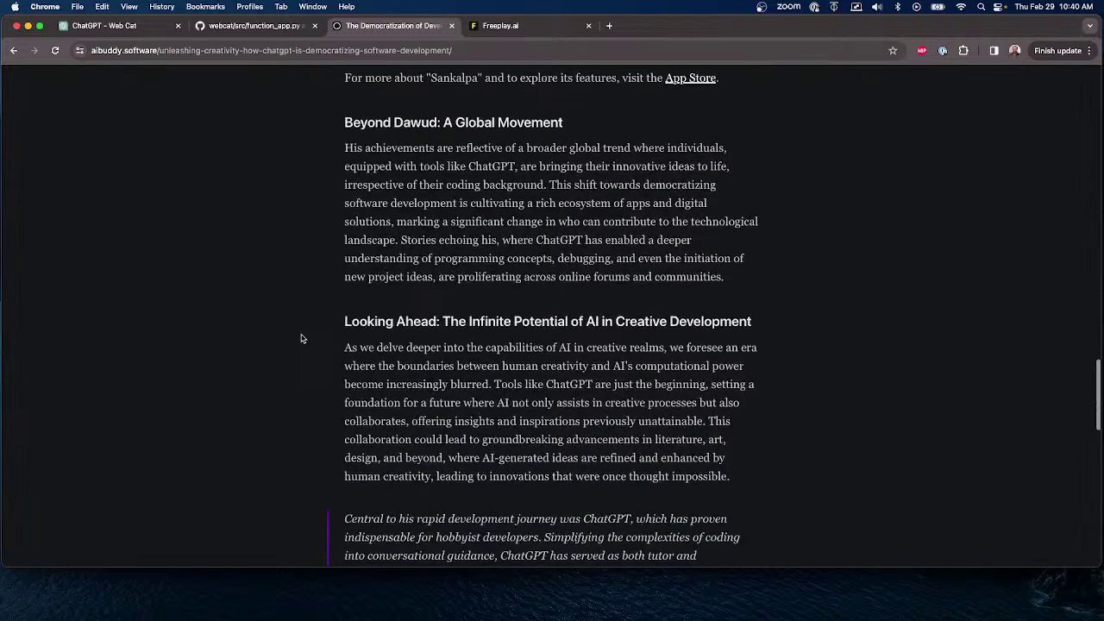
scroll(301, 338, "down", 2)
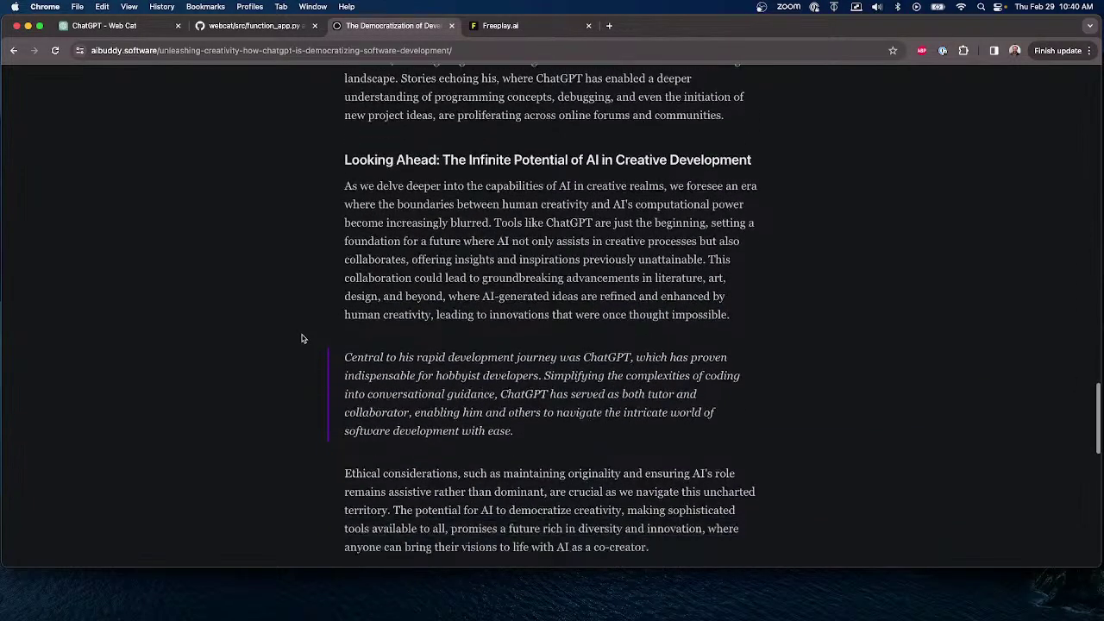
scroll(169, 336, "down", 2)
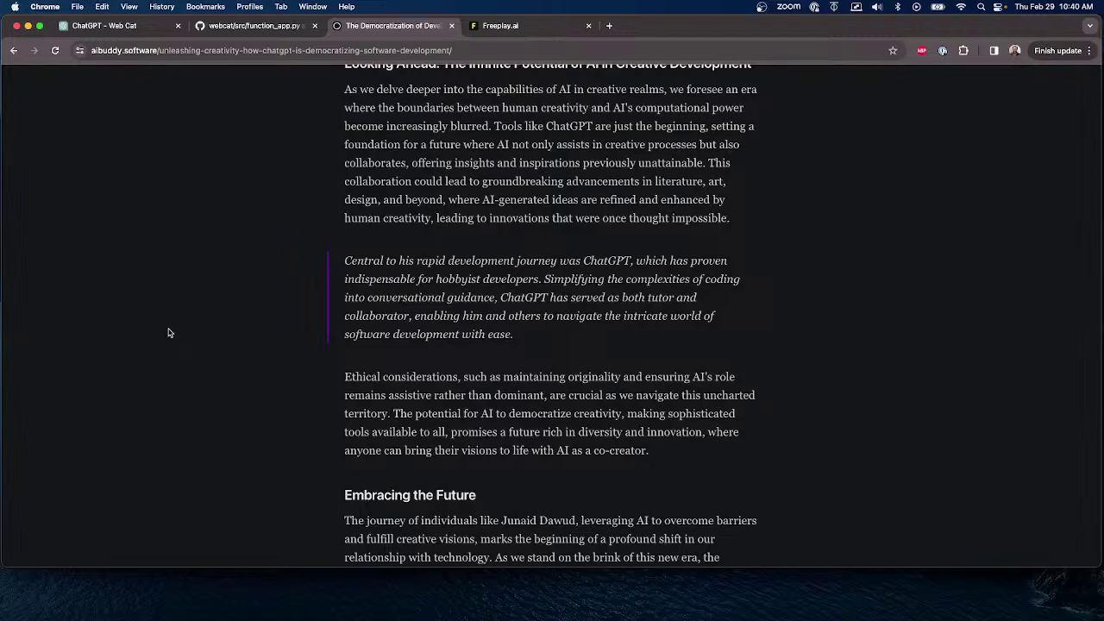
scroll(169, 336, "down", 8)
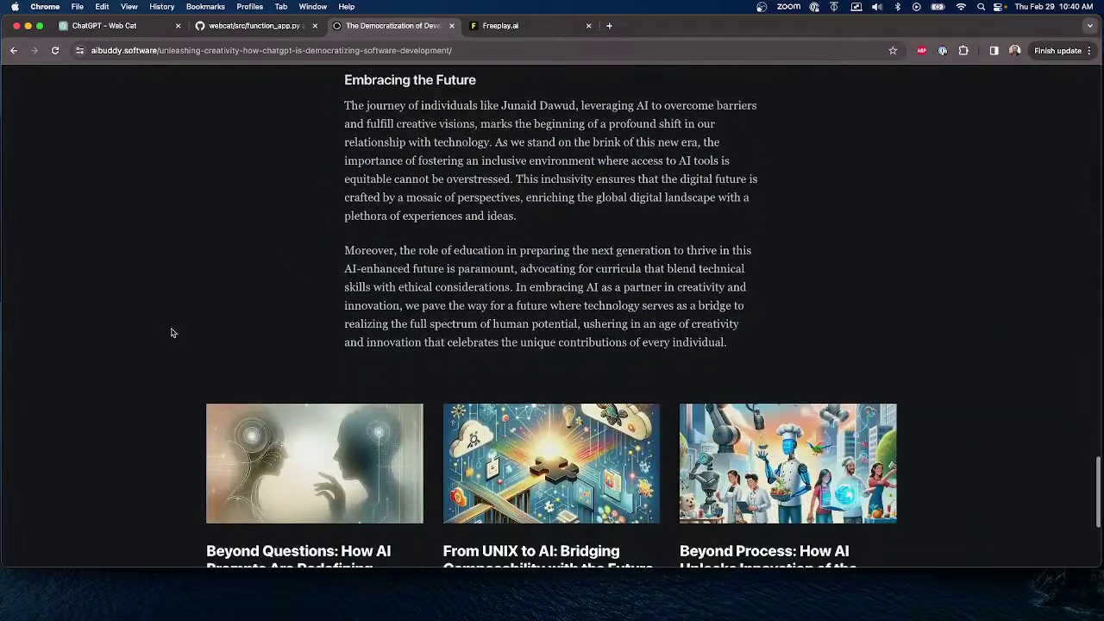
scroll(170, 333, "up", 10)
scroll(171, 332, "up", 15)
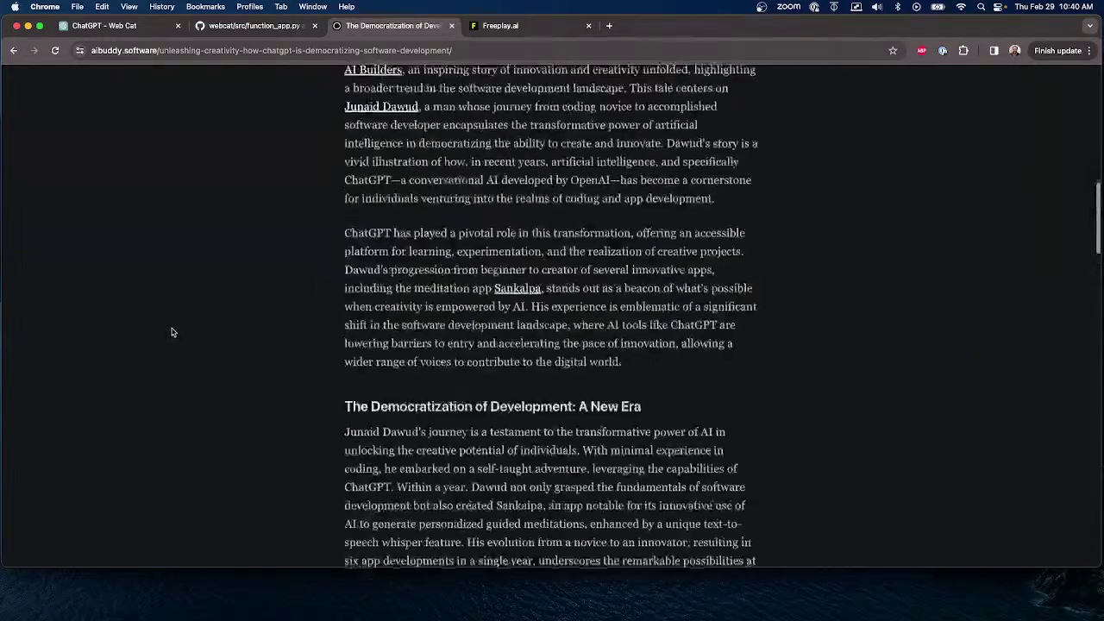
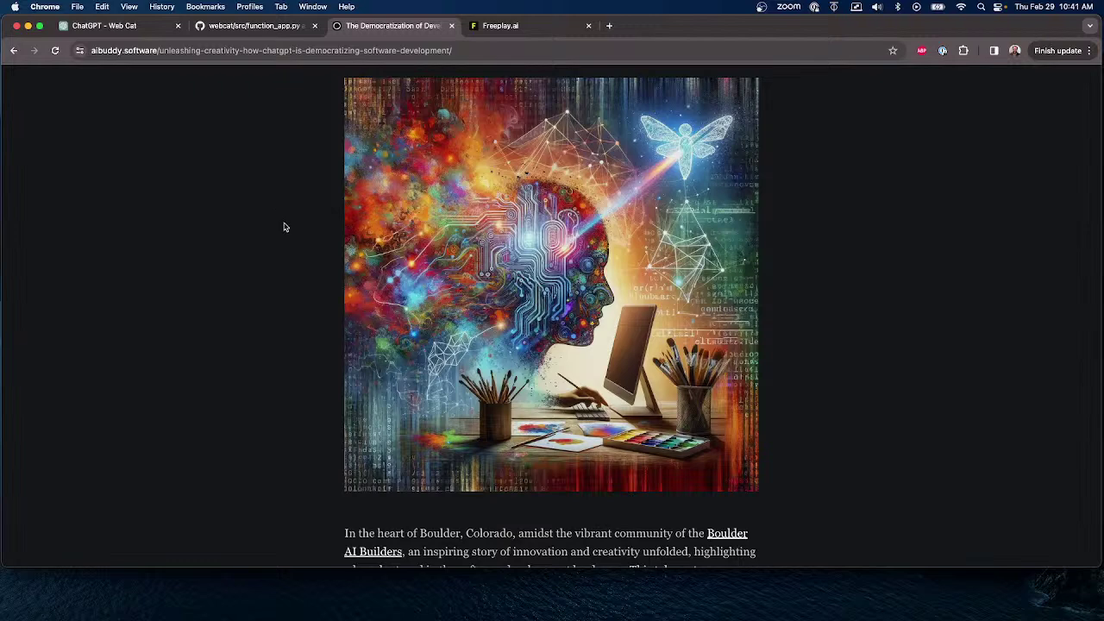
scroll(283, 227, "up", 5)
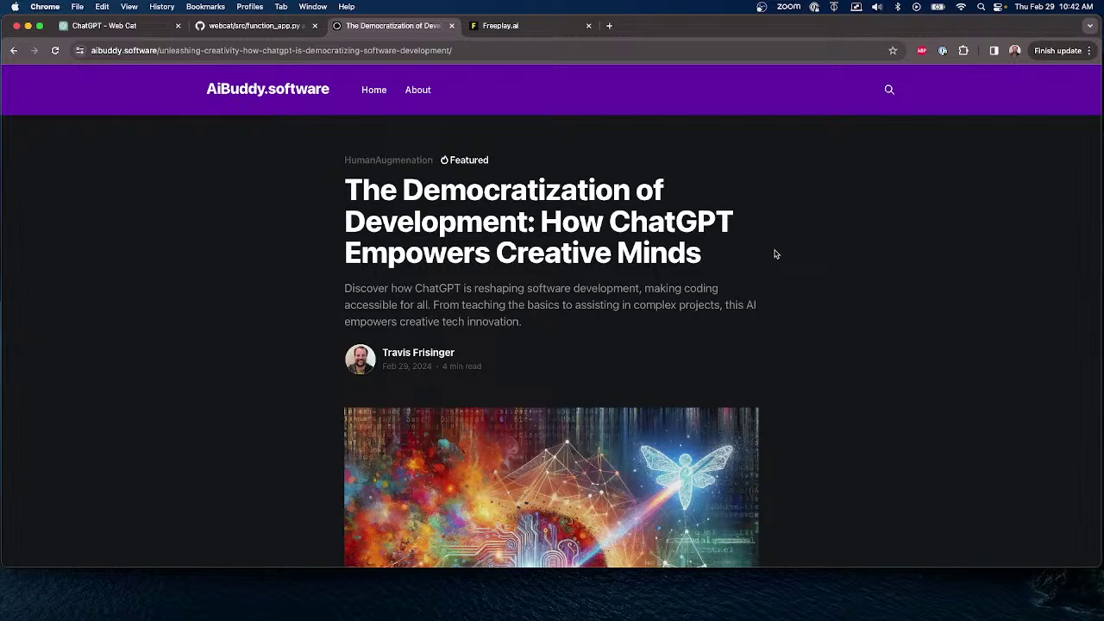
Look over the post list on the Freeplay blog and open the Freeplay documentation.
left_click(514, 26)
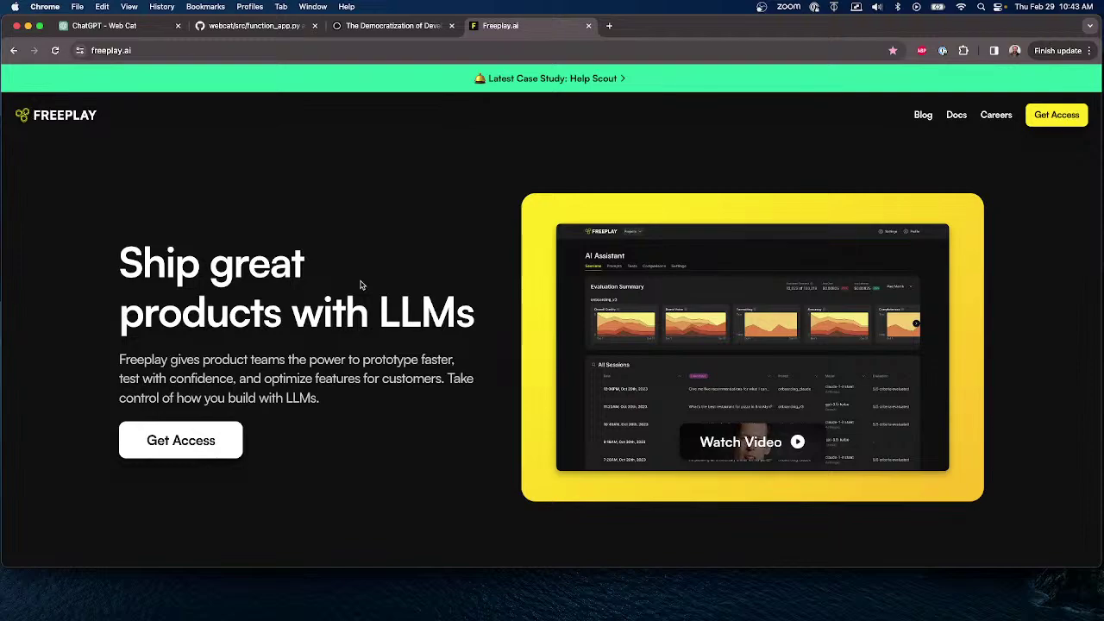
left_click(921, 113)
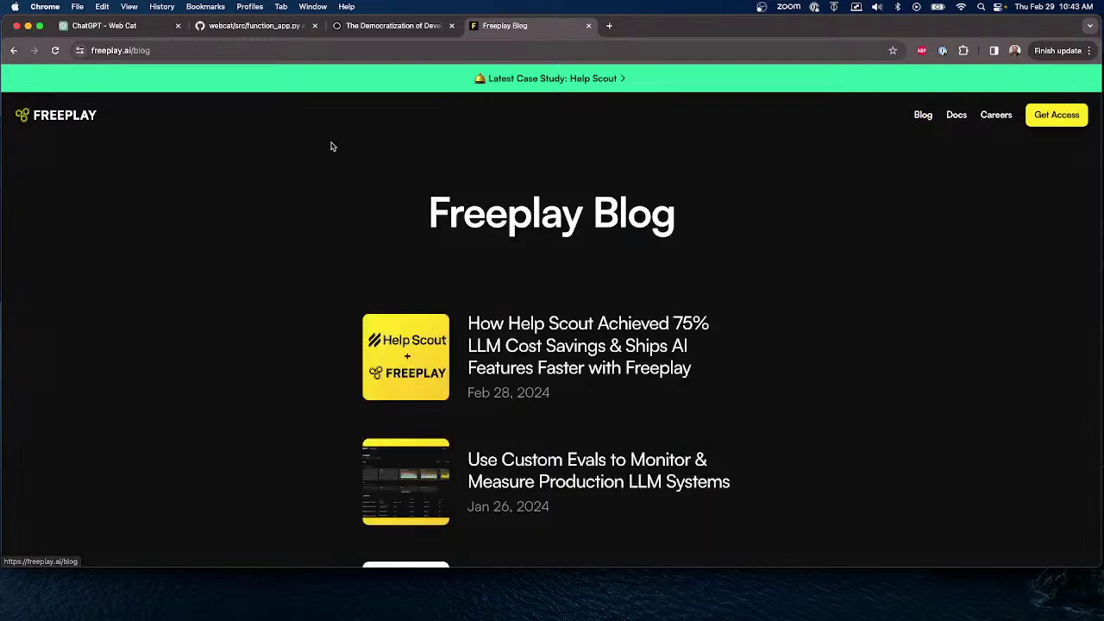
scroll(313, 179, "down", 10)
scroll(313, 180, "up", 9)
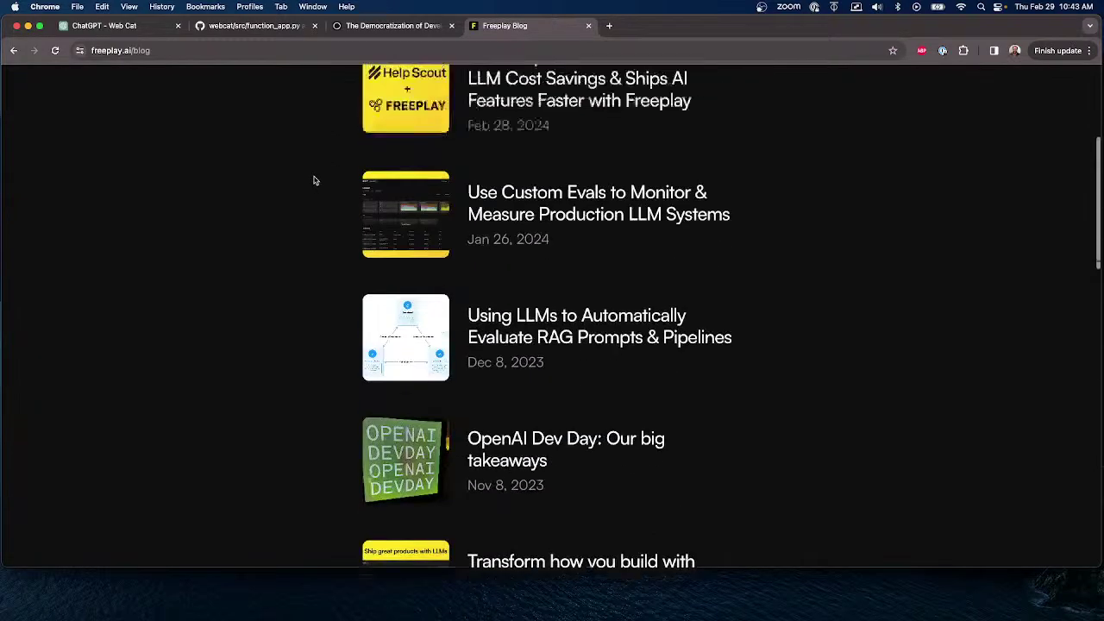
scroll(518, 177, "up", 2)
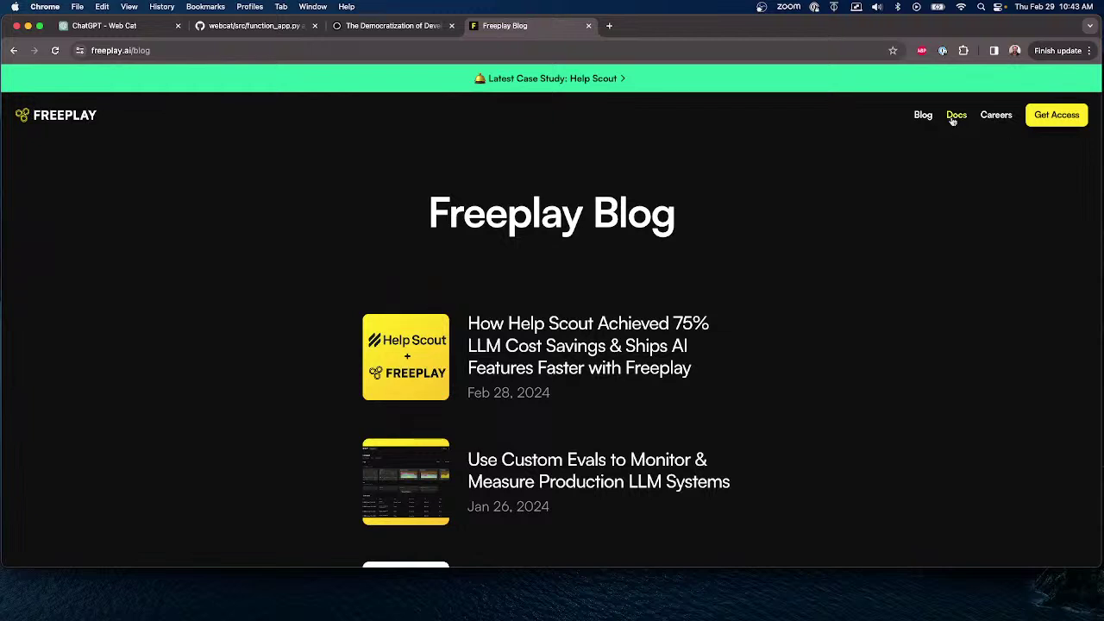
left_click(950, 115)
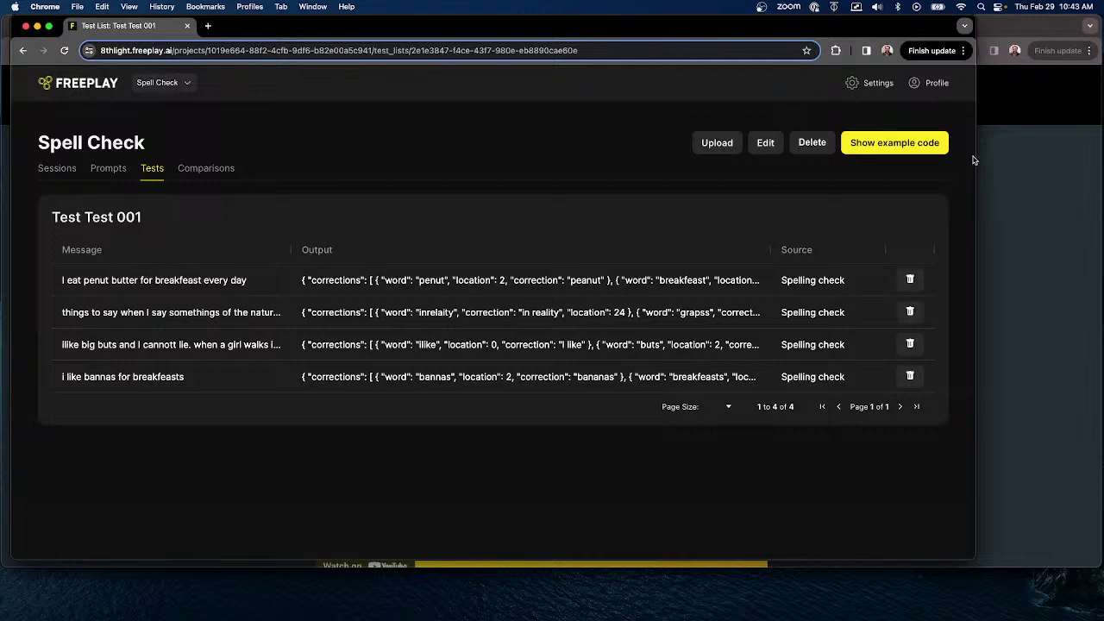
Widen the Freeplay app's browser window and open the Spell Check project from the project list.
double_click(975, 156)
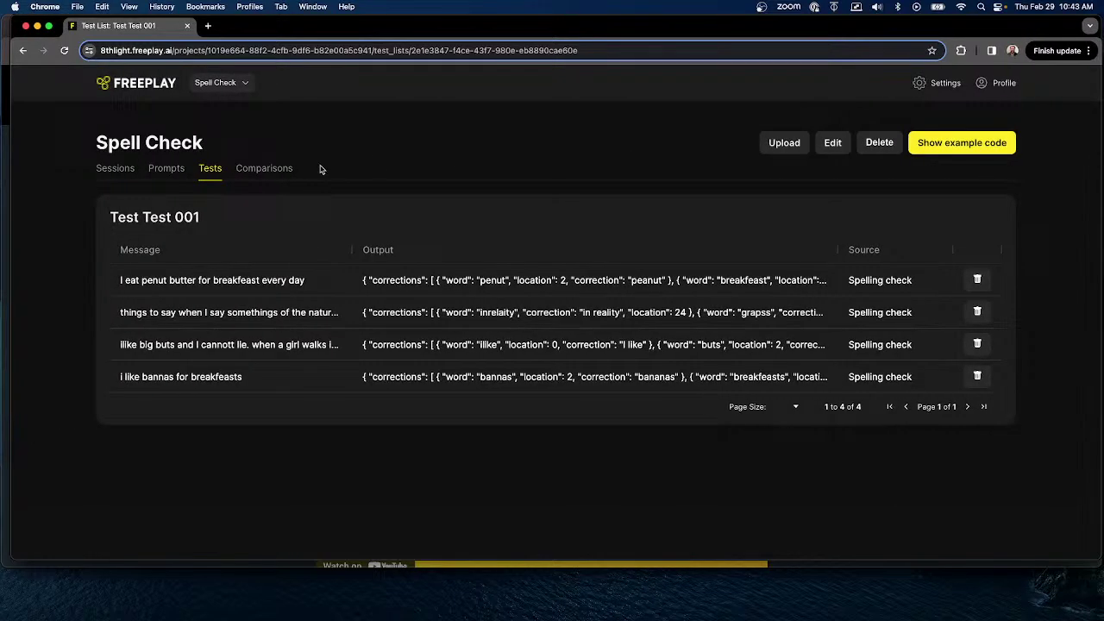
left_click(160, 93)
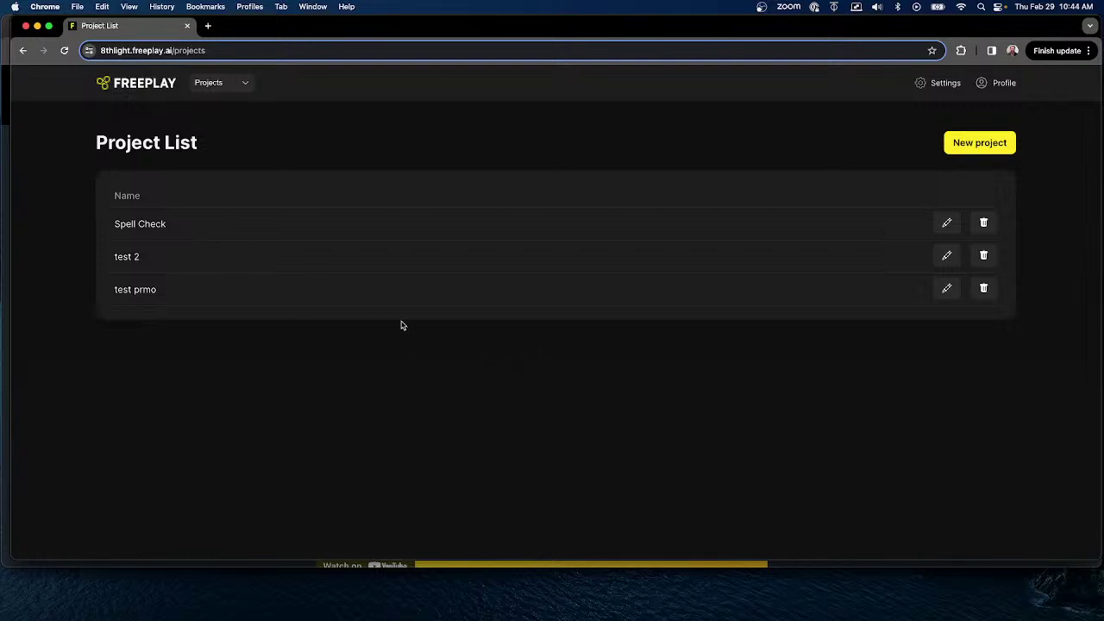
left_click(218, 227)
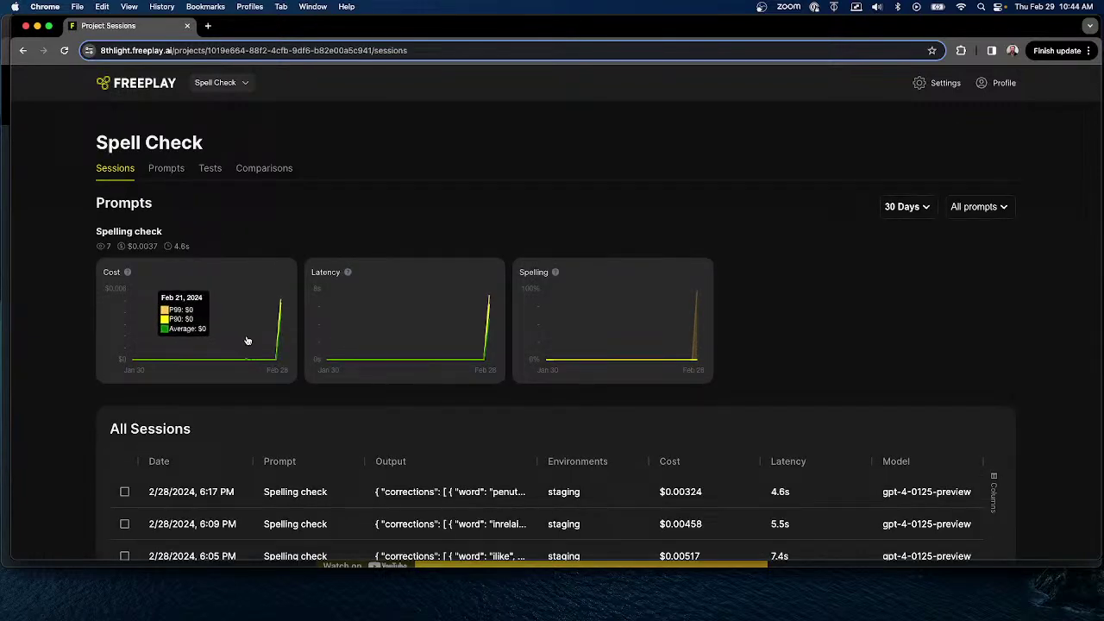
Inspect the most recent data points on the Spell Check project's Cost, Latency and Spelling charts.
scroll(267, 315, "down", 1)
mouse_move(280, 300)
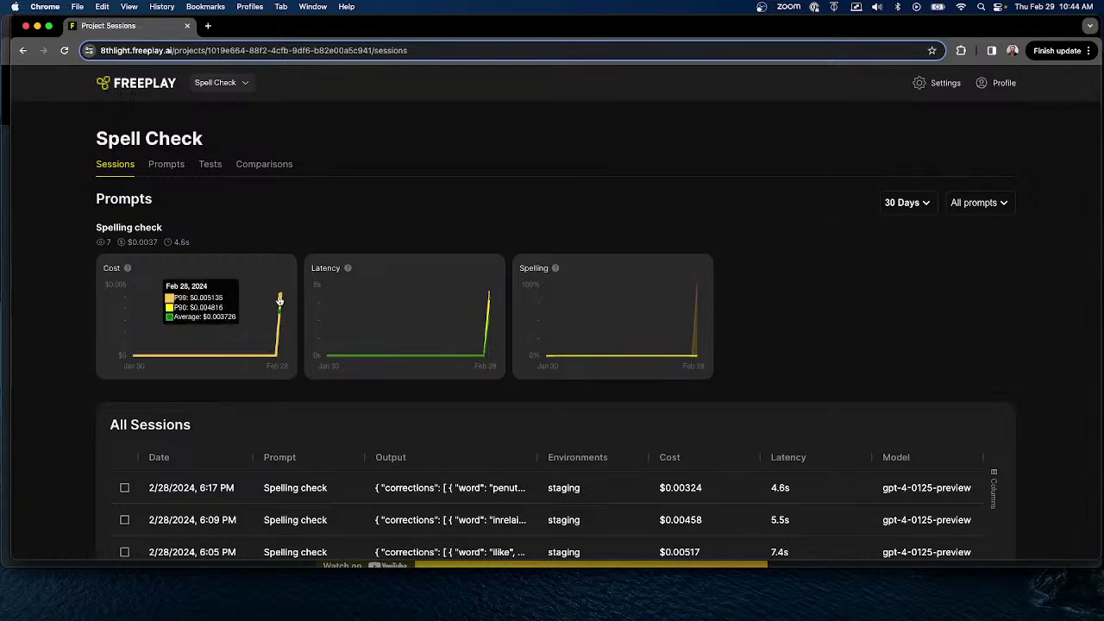
mouse_move(491, 300)
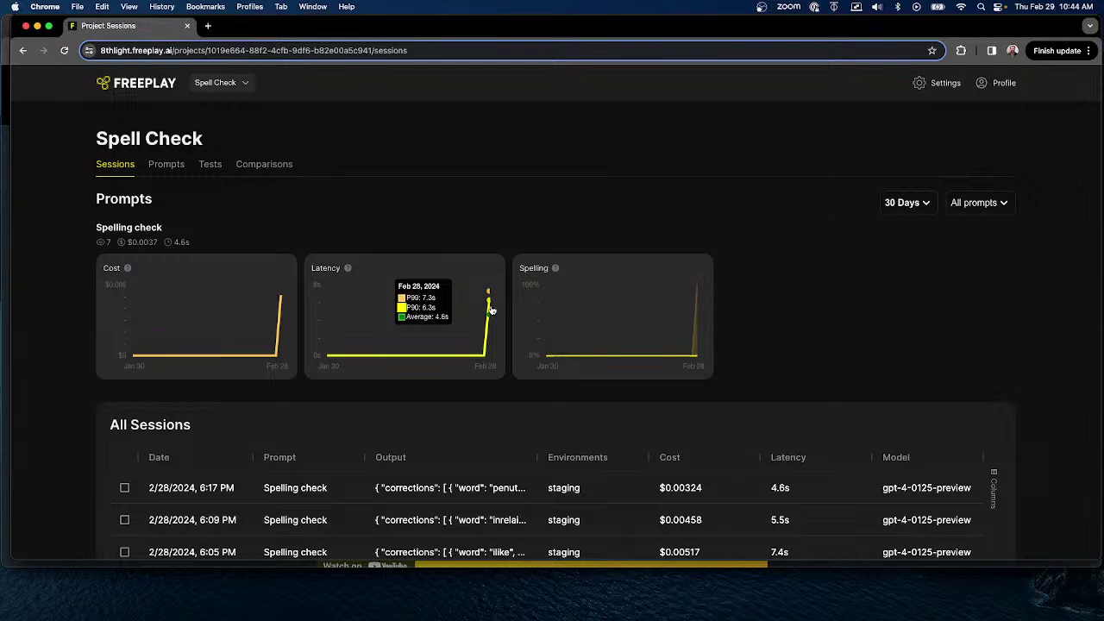
mouse_move(690, 301)
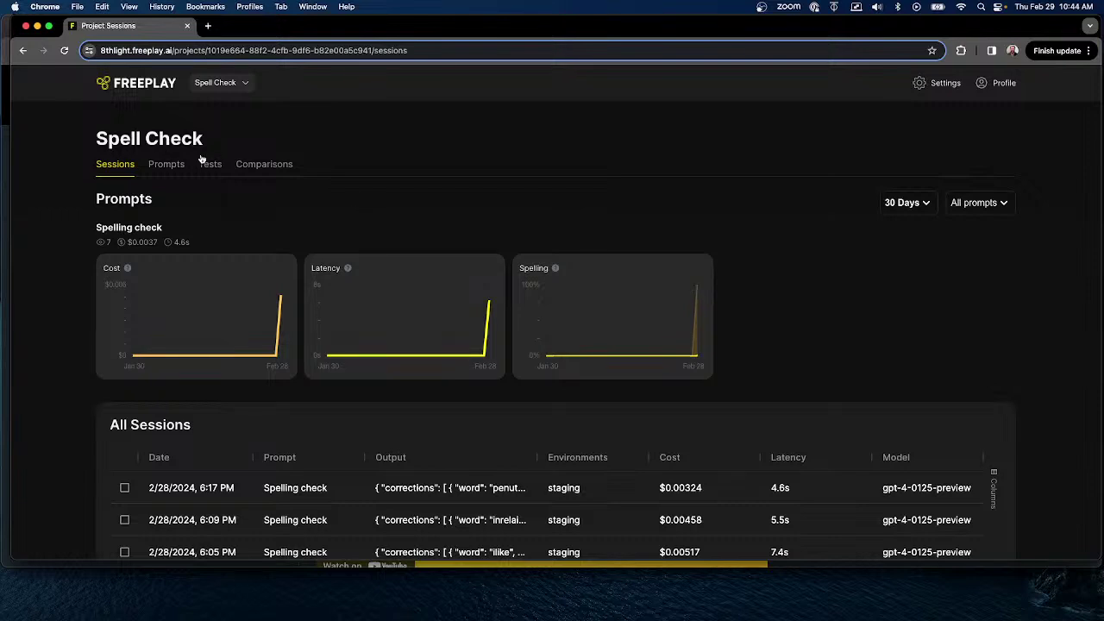
Open the Spell Check project's "Spelling check" prompt template and display its integration code snippet.
left_click(166, 164)
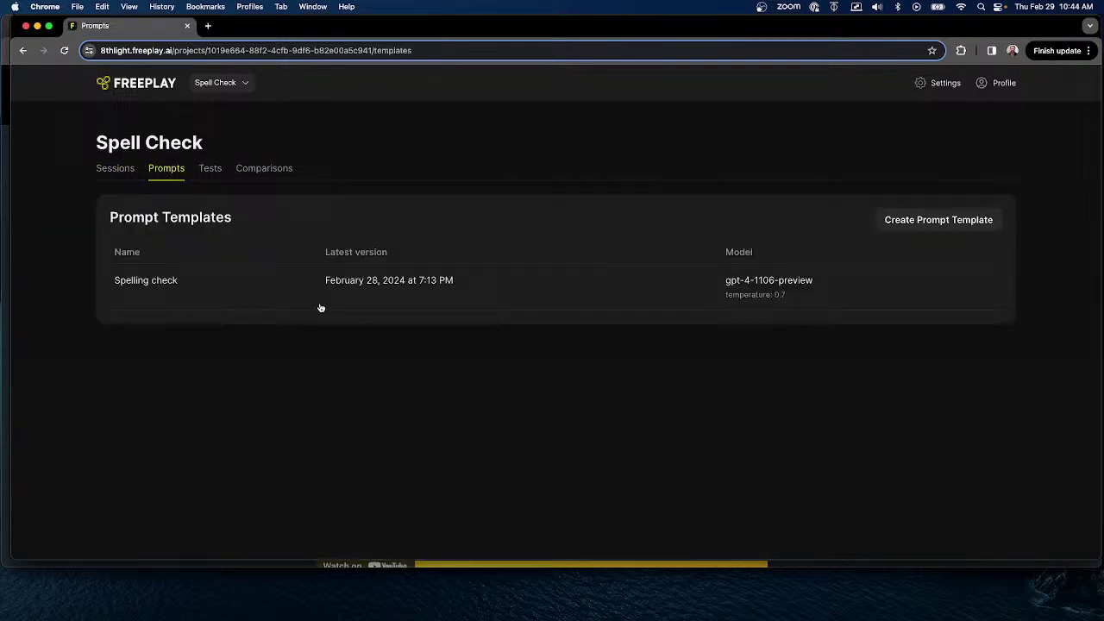
left_click(196, 289)
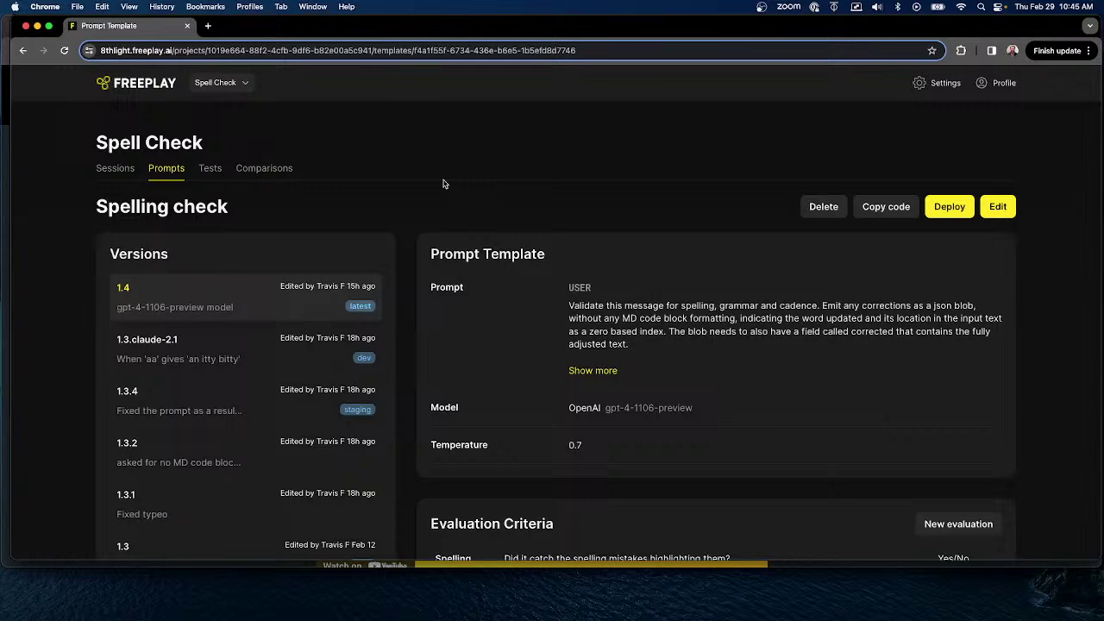
left_click(878, 214)
Examine the Python integration snippet, highlighting the "Spelling check" value of template_name.
scroll(613, 297, "down", 3)
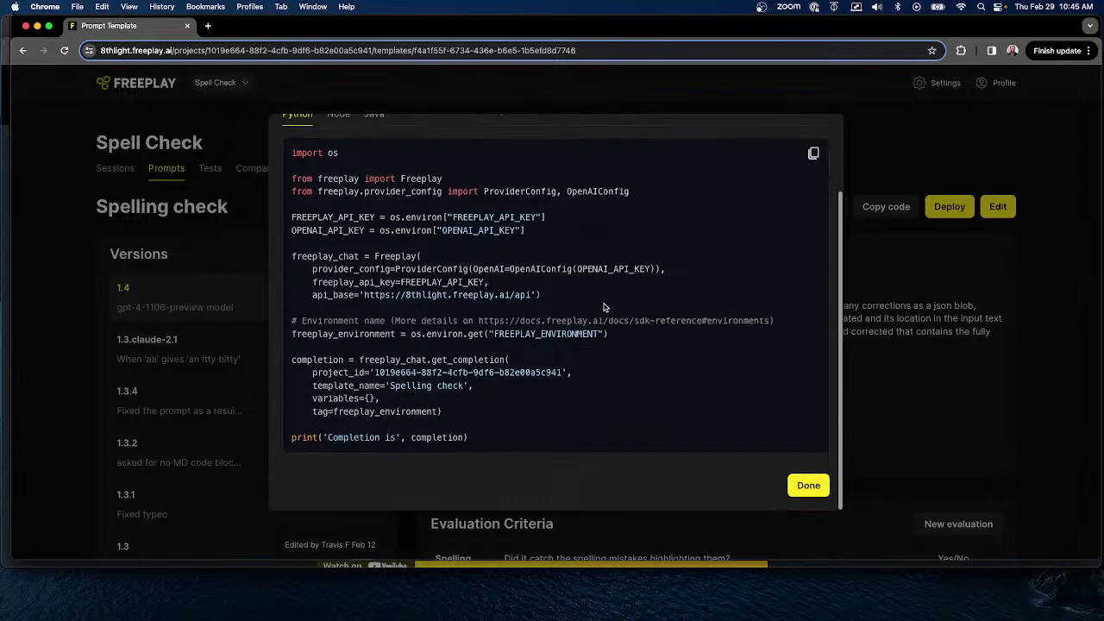
scroll(520, 330, "up", 1)
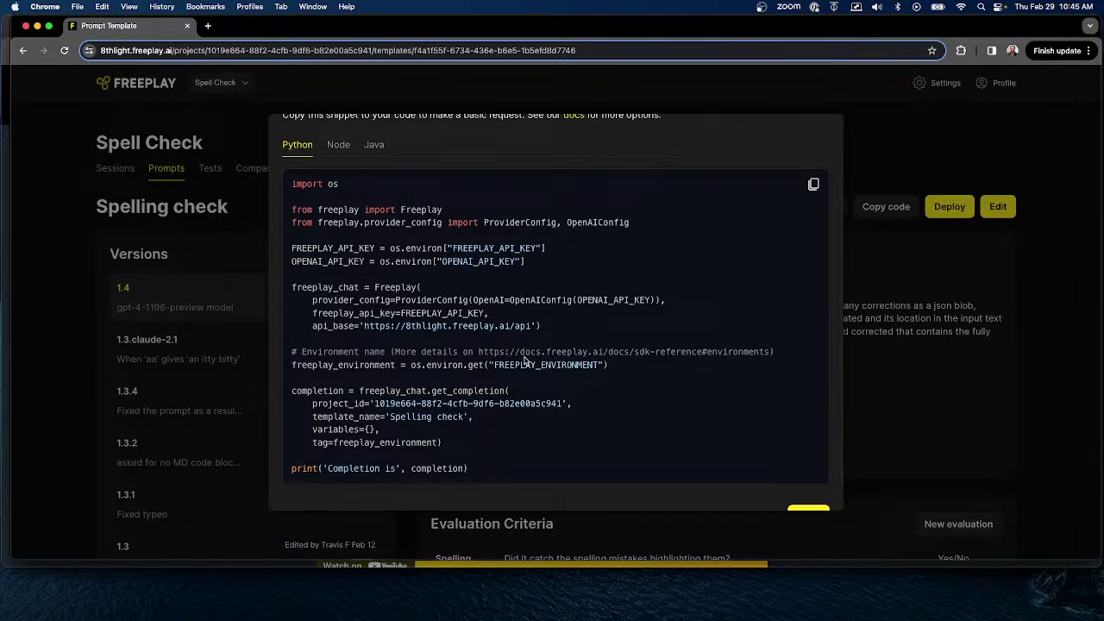
left_click_drag(390, 418, 463, 418)
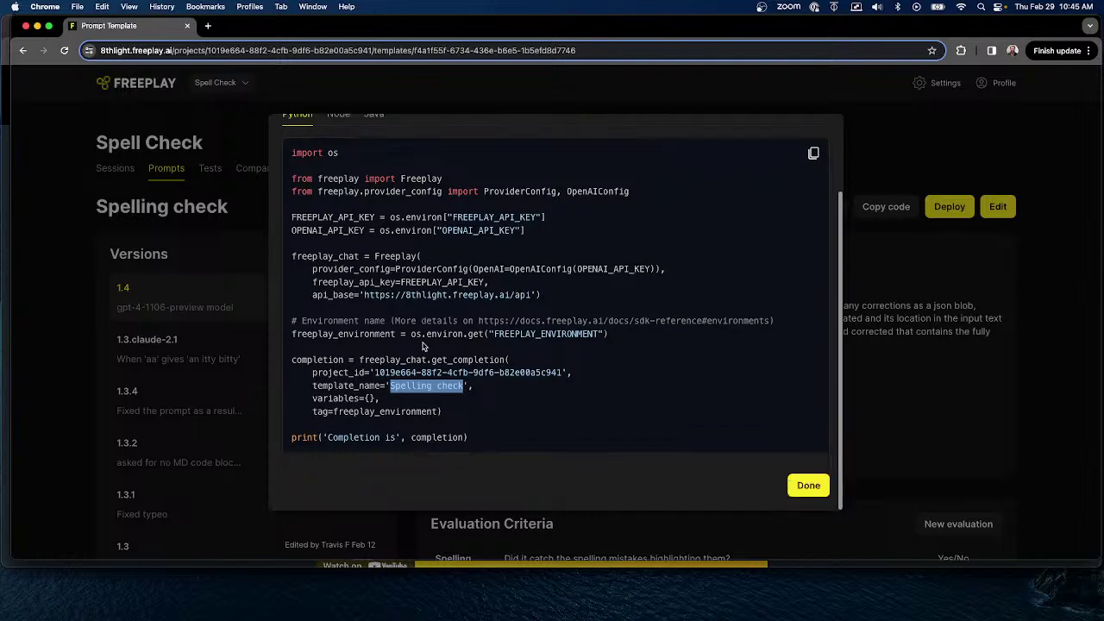
scroll(423, 347, "up", 2)
scroll(423, 347, "down", 2)
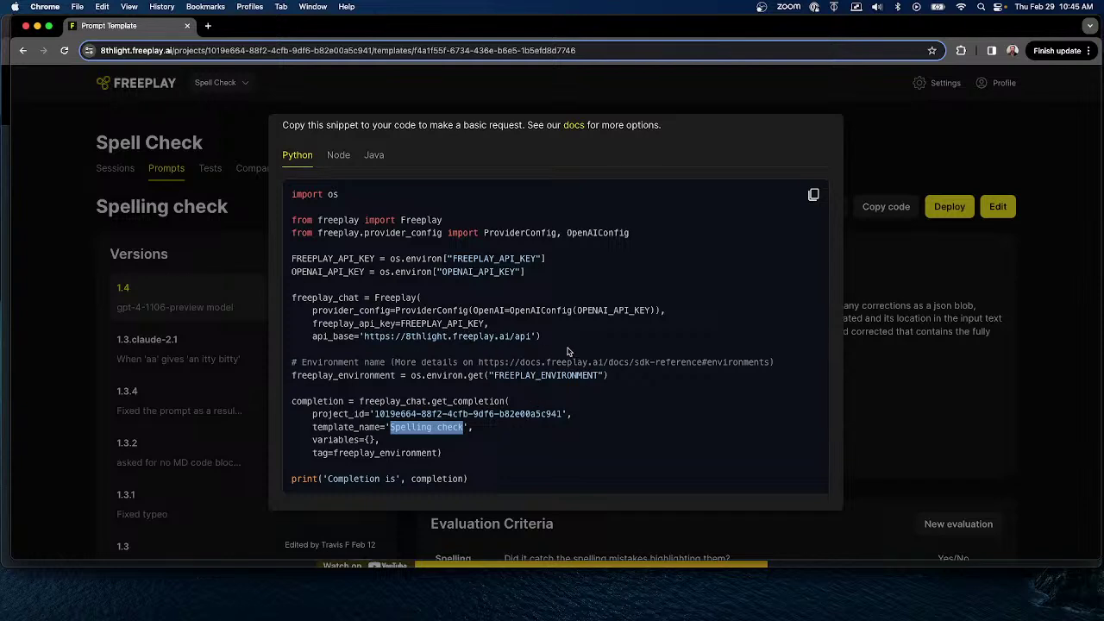
Examine the API key setup in the Python integration snippet, highlighting the OPENAI_API_KEY variable.
left_click(514, 335)
scroll(514, 335, "down", 1)
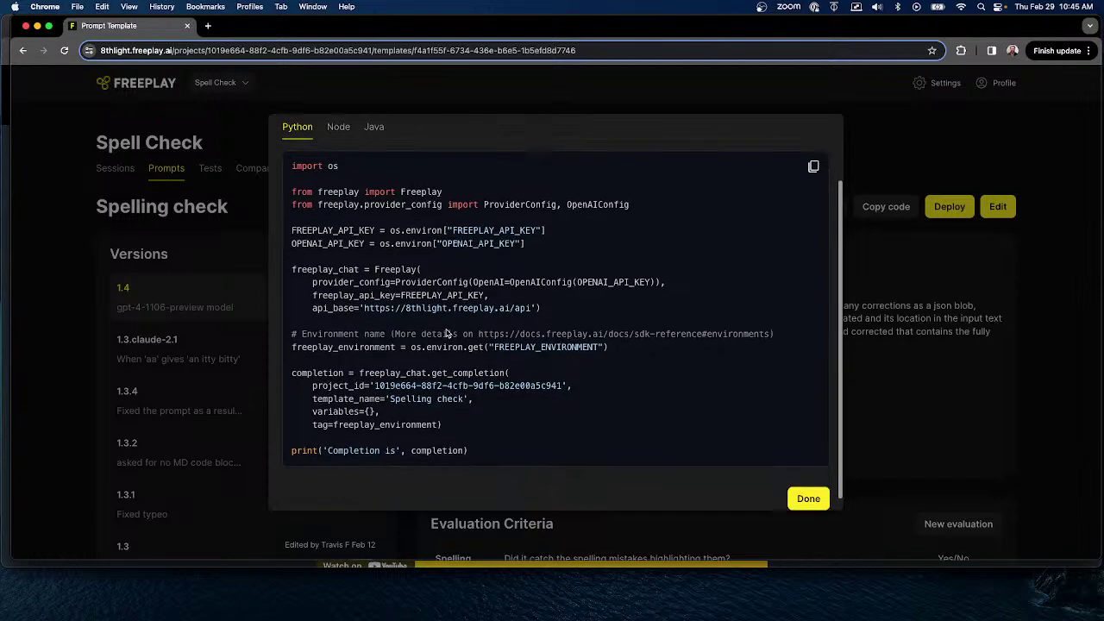
double_click(320, 241)
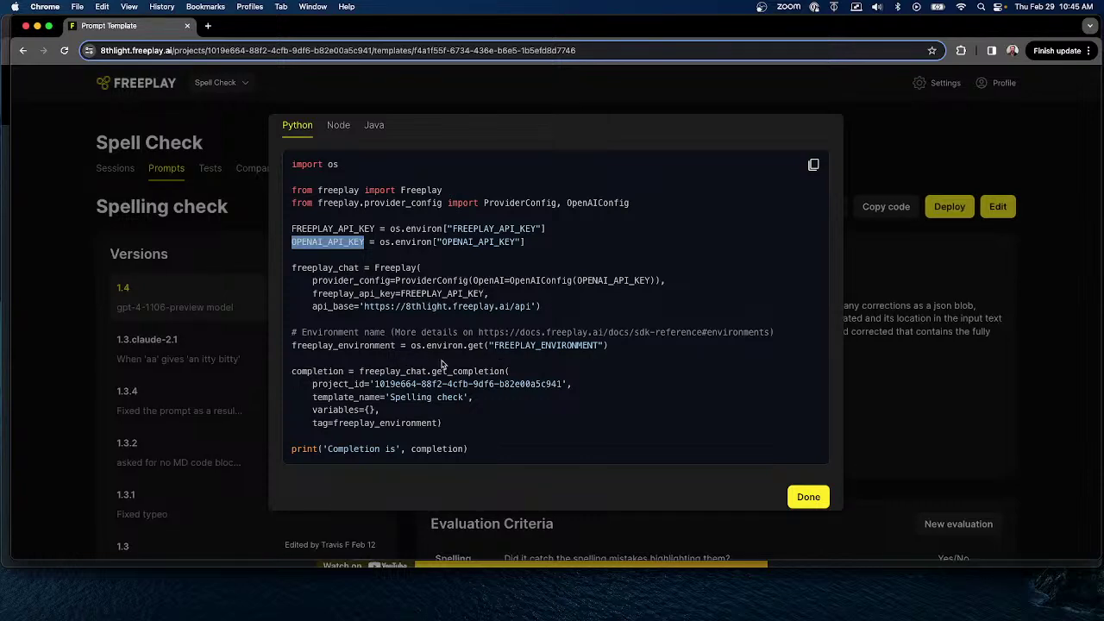
scroll(518, 285, "up", 3)
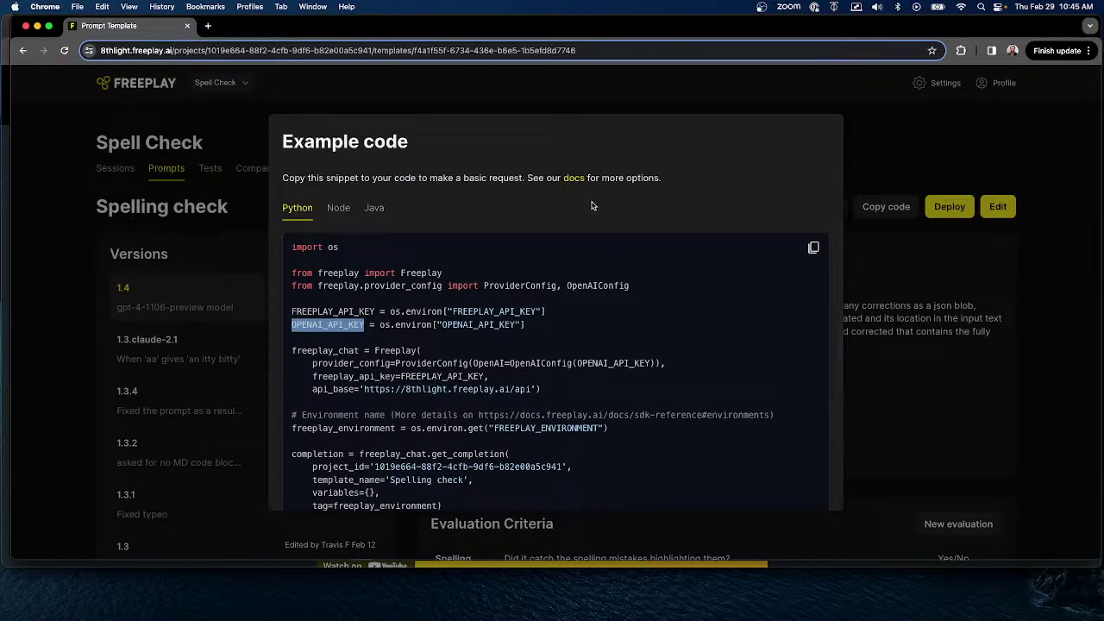
scroll(592, 205, "down", 3)
scroll(592, 207, "up", 3)
View the Node and Java versions of the integration snippet, return to the Python version and close the example code.
left_click(339, 211)
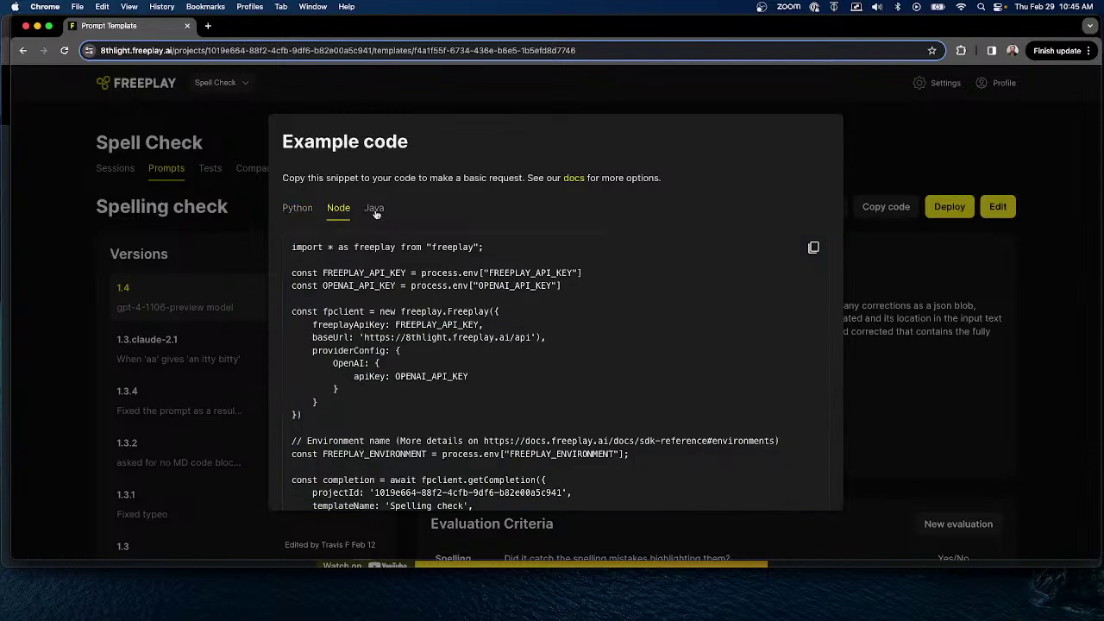
left_click(375, 212)
left_click(298, 211)
scroll(743, 343, "down", 3)
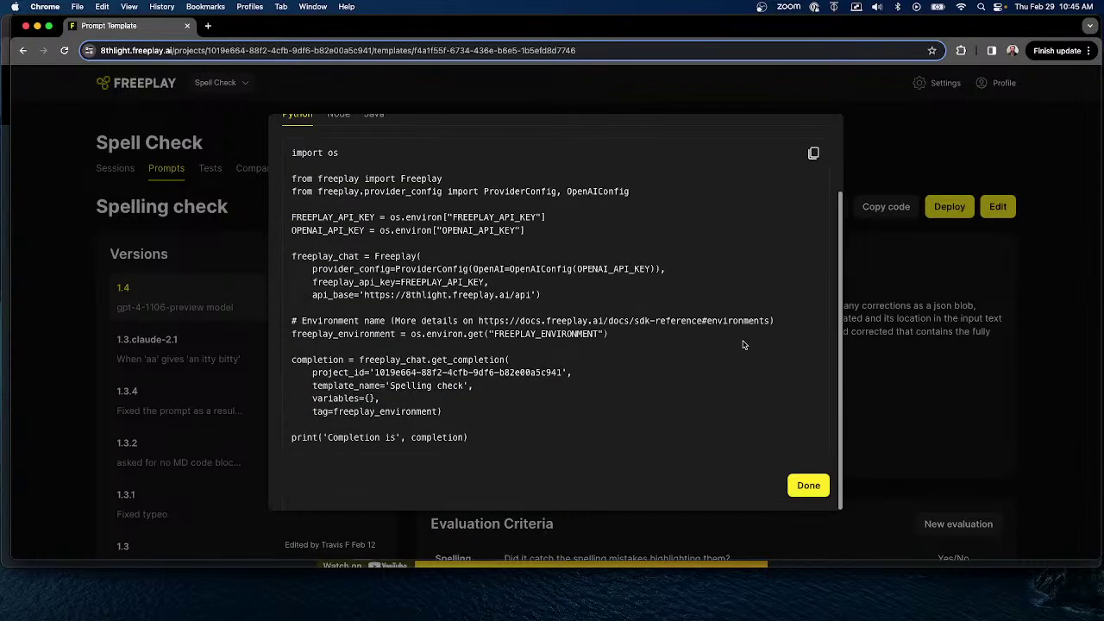
left_click(811, 487)
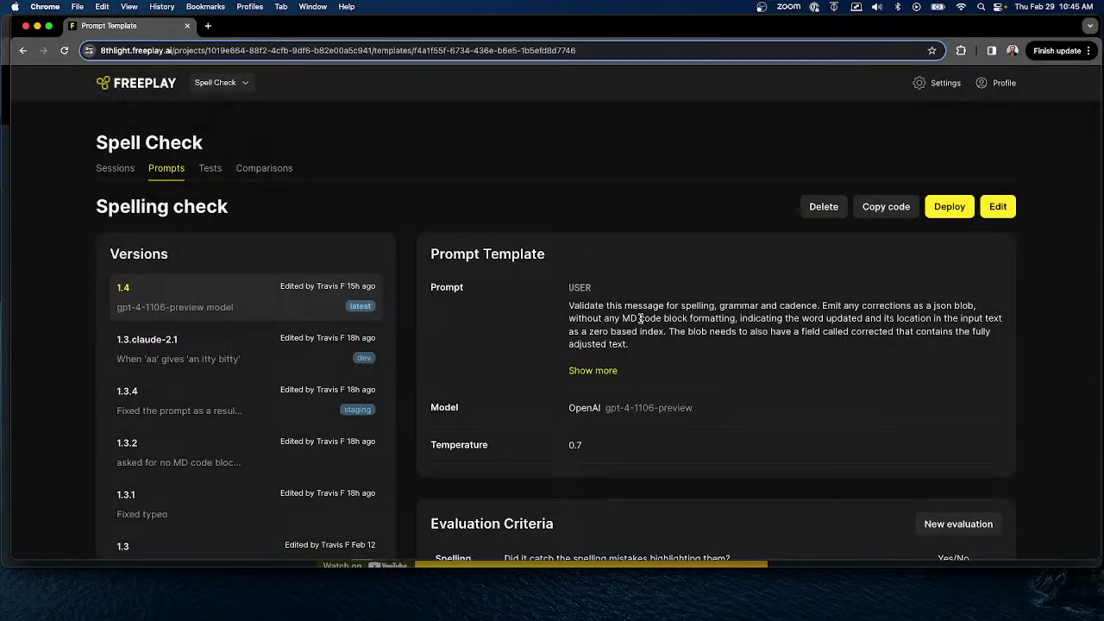
Open version 1.4 of the "Spelling check" prompt for editing and run it with the test message "i likee to eat peantut butter".
scroll(255, 363, "down", 1)
scroll(252, 363, "up", 1)
left_click(997, 207)
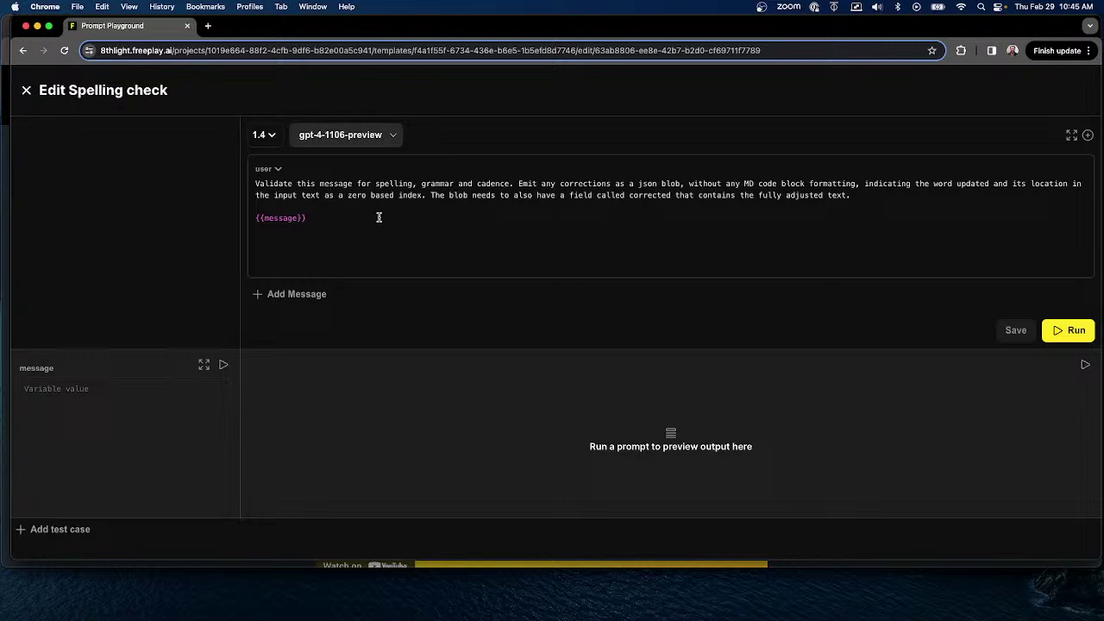
left_click(87, 389)
type("i likee to eat peantut butter")
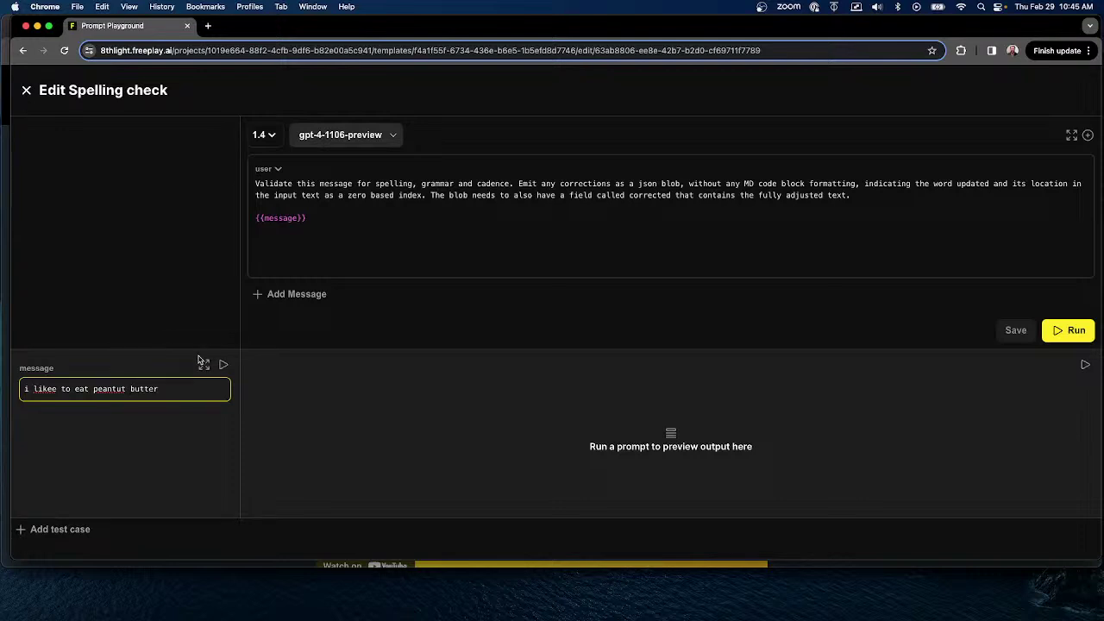
left_click(222, 364)
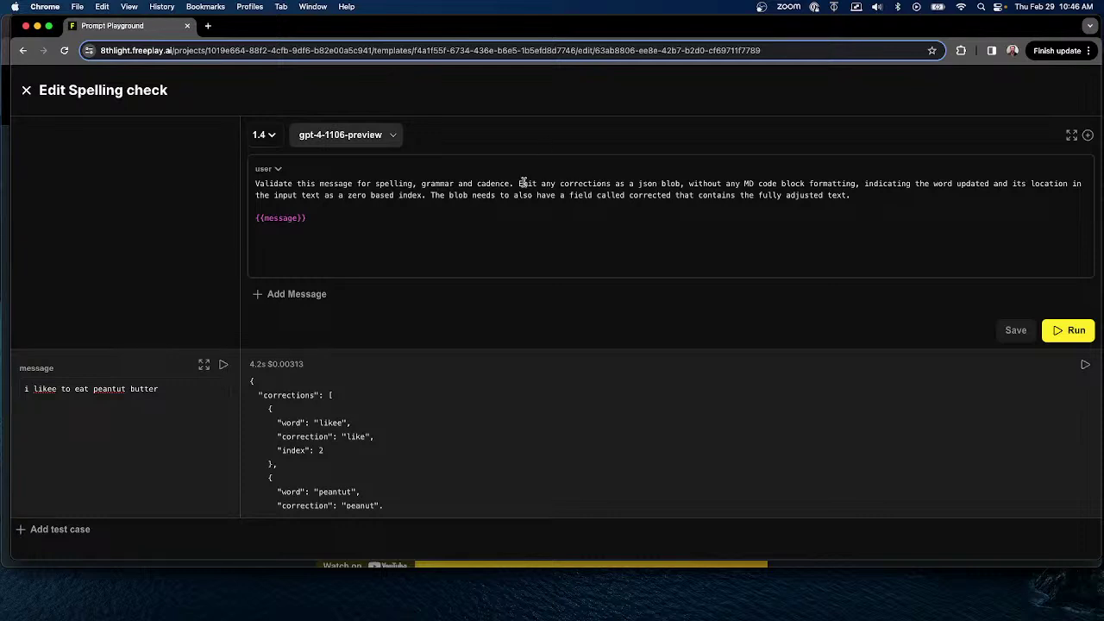
Highlight the prompt's instructions on JSON output without MD formatting, the updated word's location and the corrected field.
left_click_drag(514, 184, 859, 185)
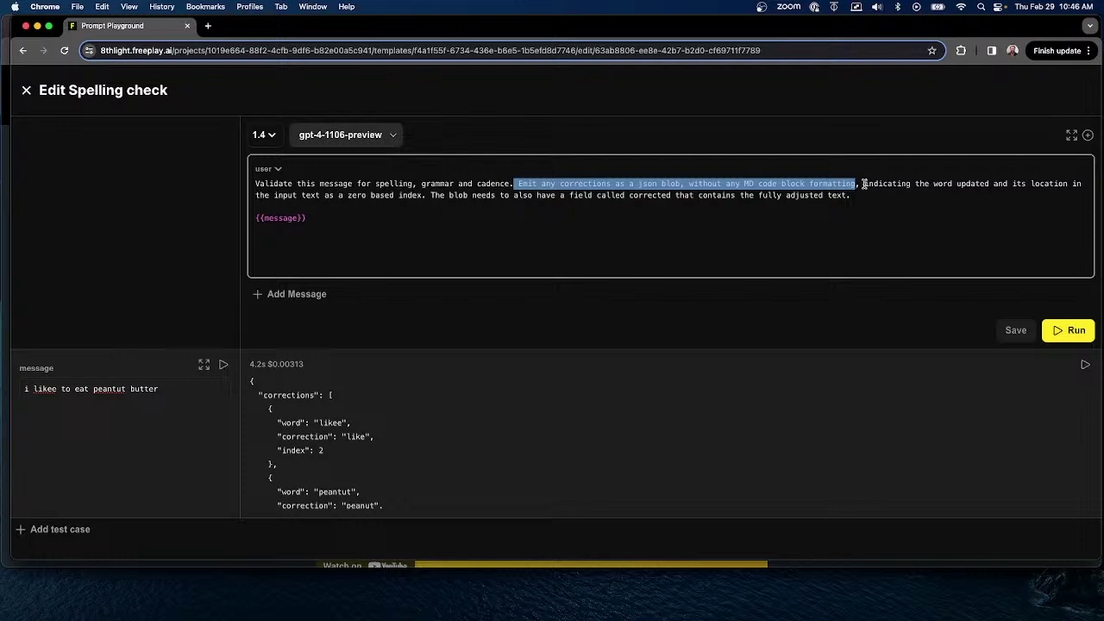
left_click_drag(863, 183, 833, 200)
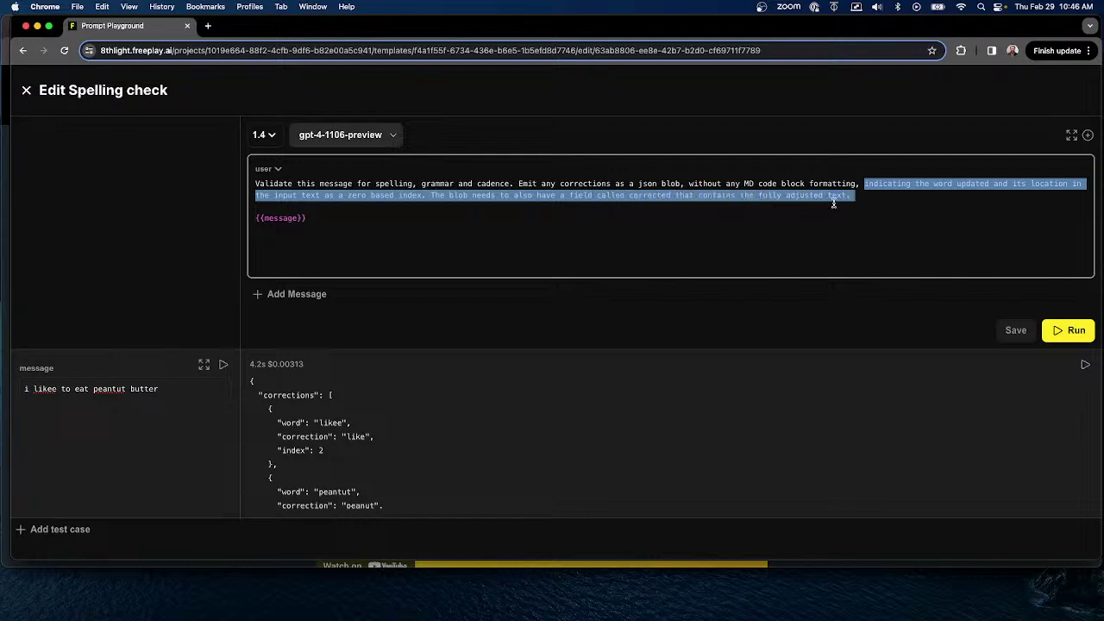
left_click(458, 418)
Examine the "likee" correction and its index in the JSON output, comparing the index with the start of the test message.
scroll(357, 424, "down", 1)
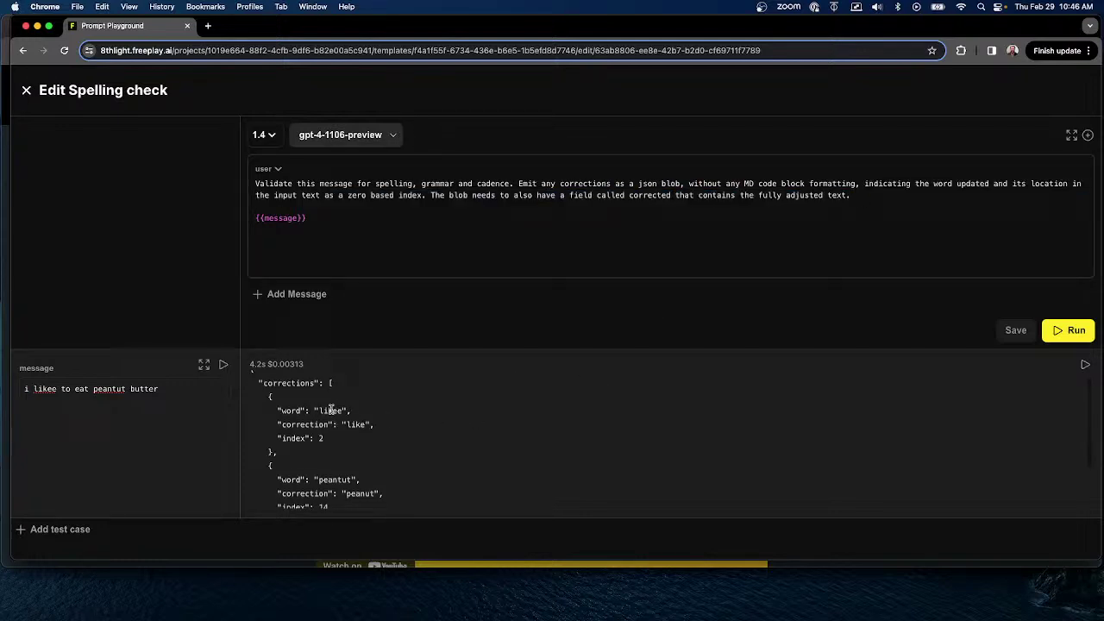
double_click(332, 410)
double_click(356, 424)
scroll(314, 437, "down", 2)
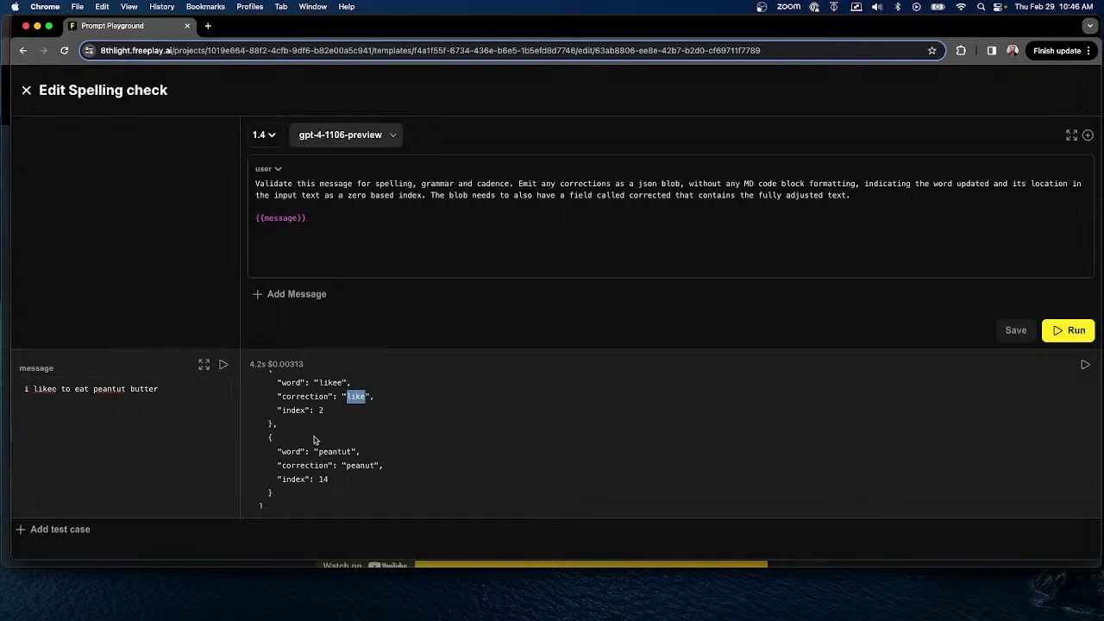
scroll(314, 438, "up", 2)
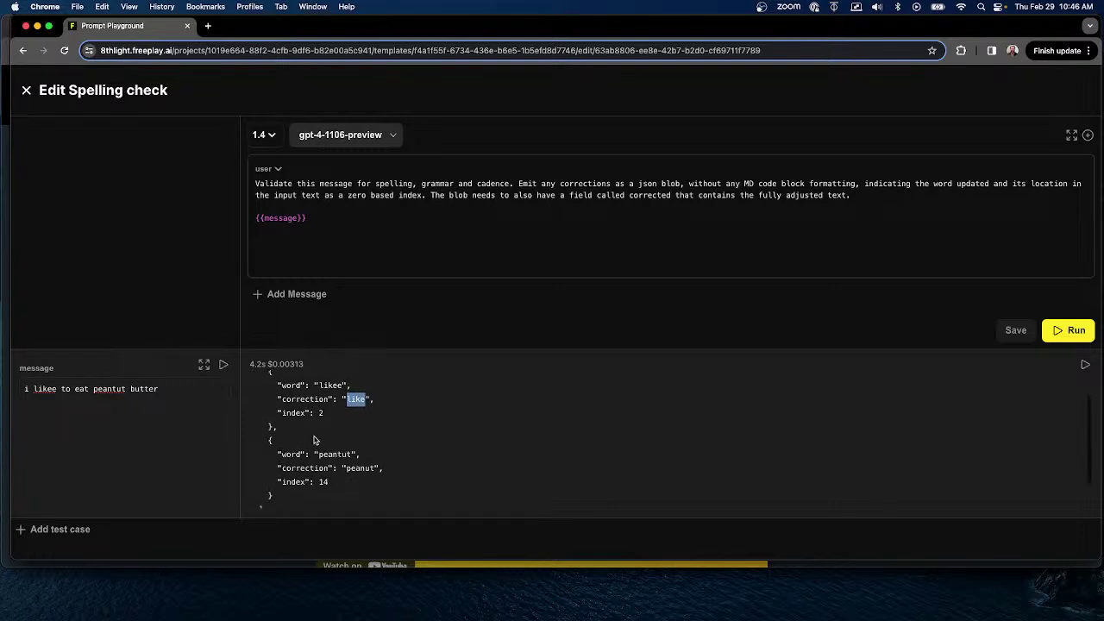
left_click_drag(324, 431, 310, 430)
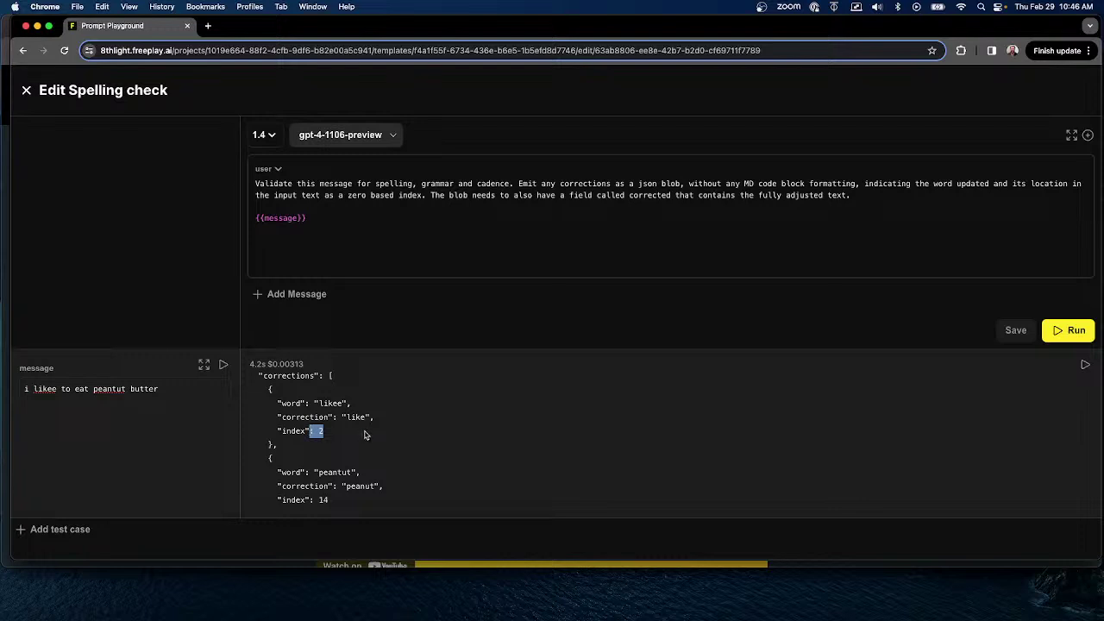
scroll(364, 435, "down", 3)
scroll(364, 435, "up", 3)
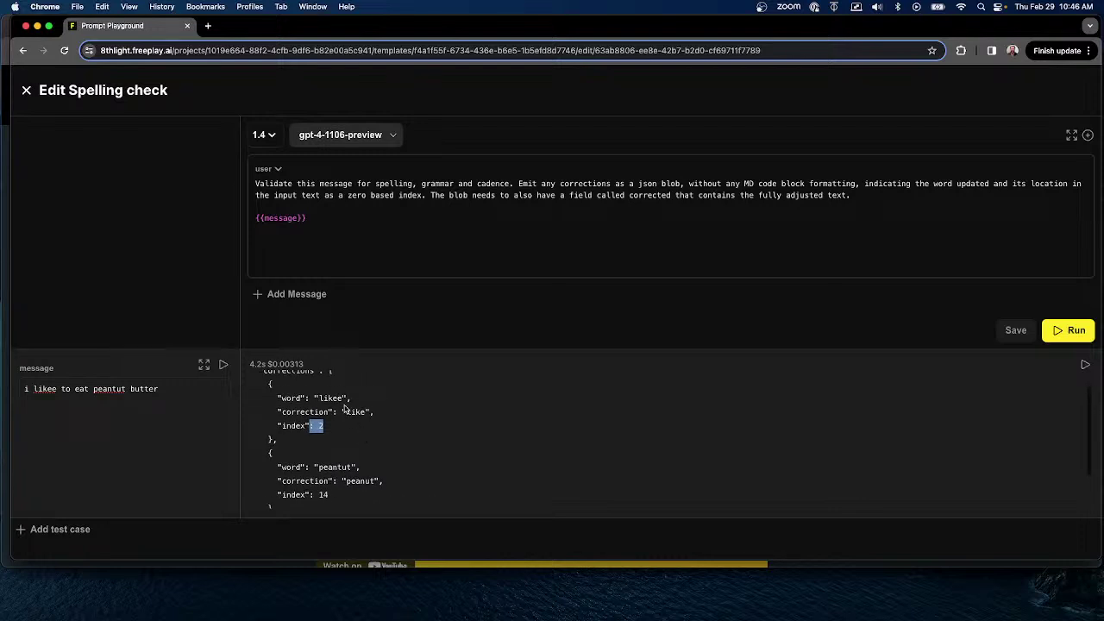
left_click(300, 399)
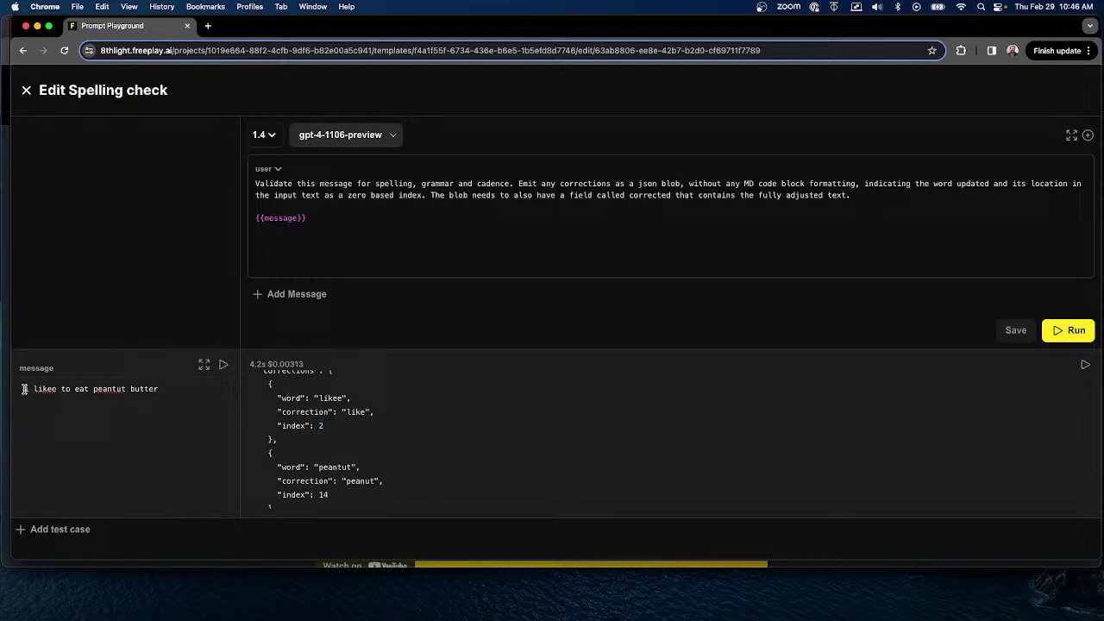
left_click_drag(24, 388, 35, 388)
Examine the "peantut" correction and the corrected sentence in the rest of the JSON output.
left_click(443, 466)
scroll(411, 442, "down", 4)
double_click(335, 416)
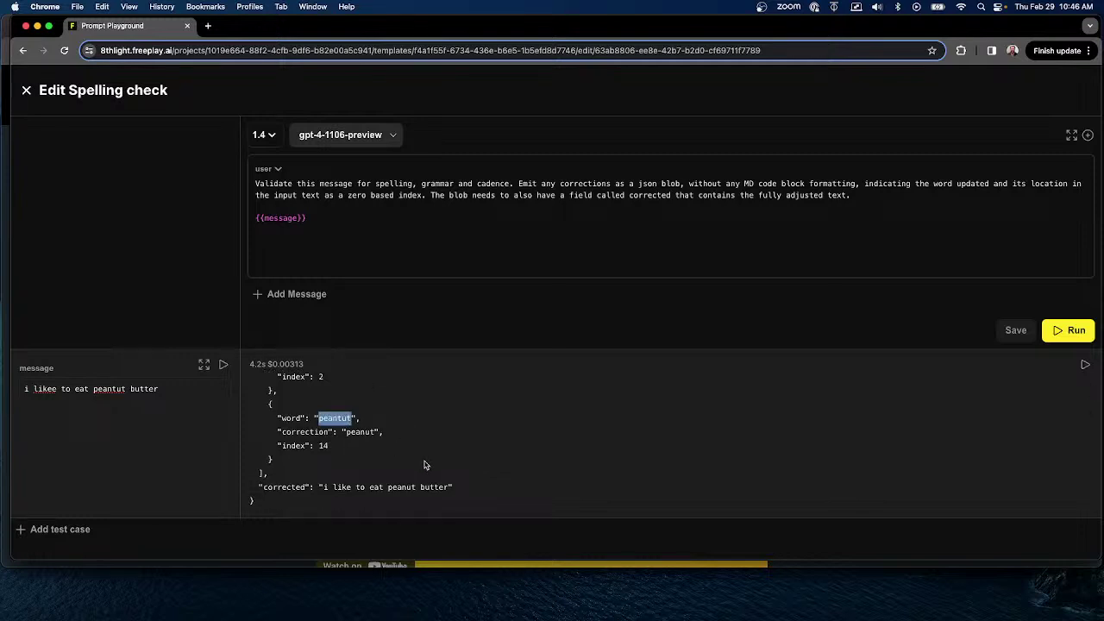
left_click(435, 487)
scroll(375, 433, "up", 5)
scroll(377, 436, "down", 3)
left_click_drag(324, 485, 270, 473)
left_click(315, 428)
scroll(347, 456, "up", 5)
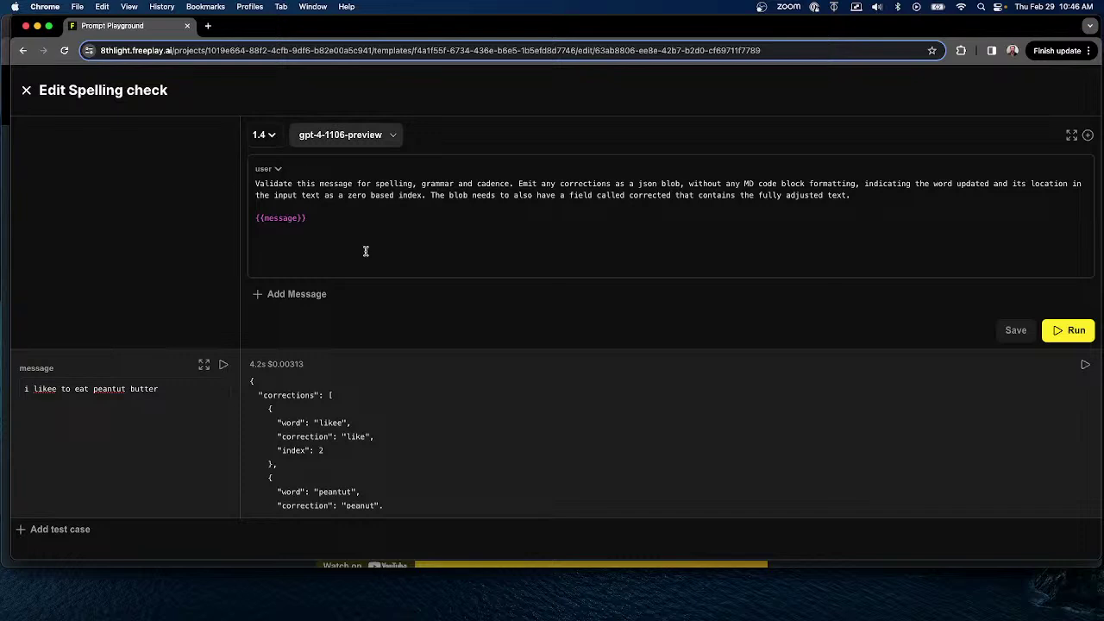
Add a second prompt for comparison, set it to version 1.3.claude-2.1 and run the test case on both prompts.
left_click(1087, 137)
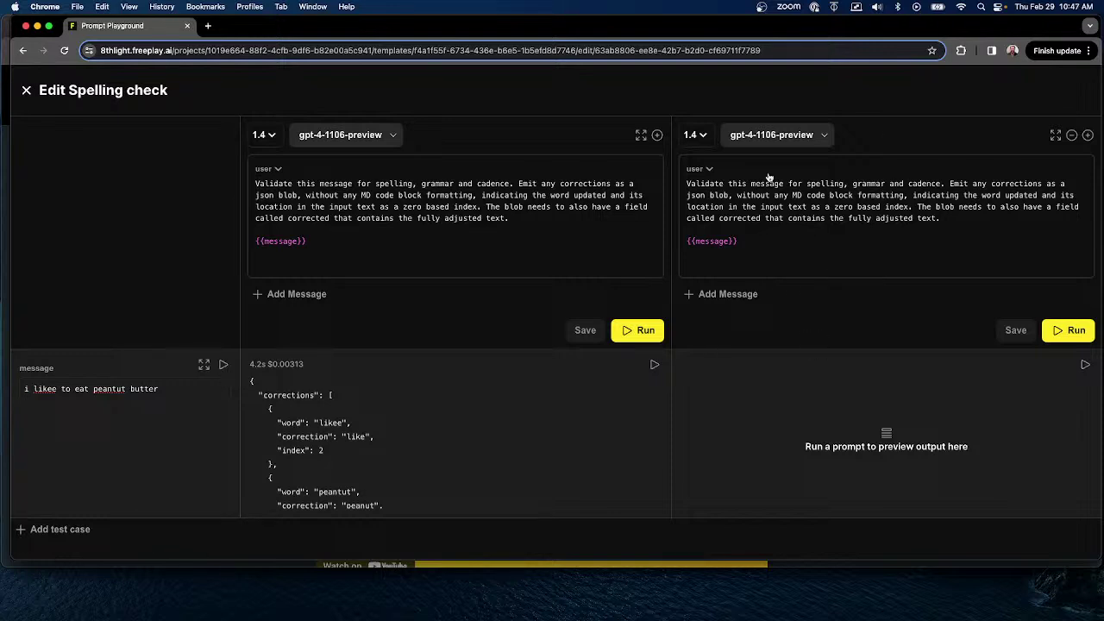
left_click(693, 138)
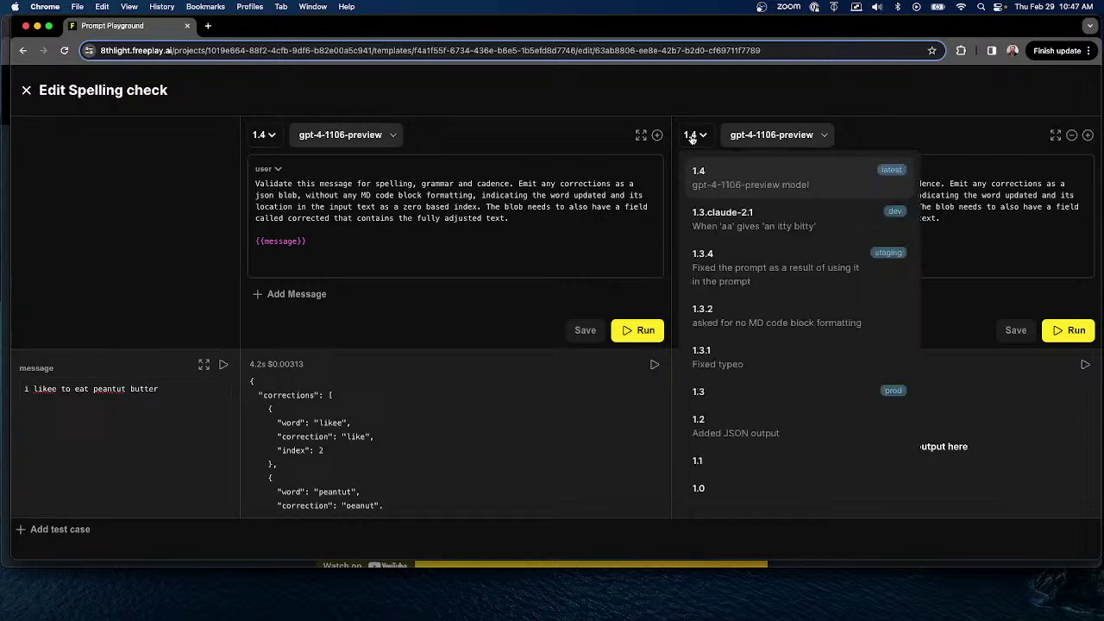
left_click(763, 220)
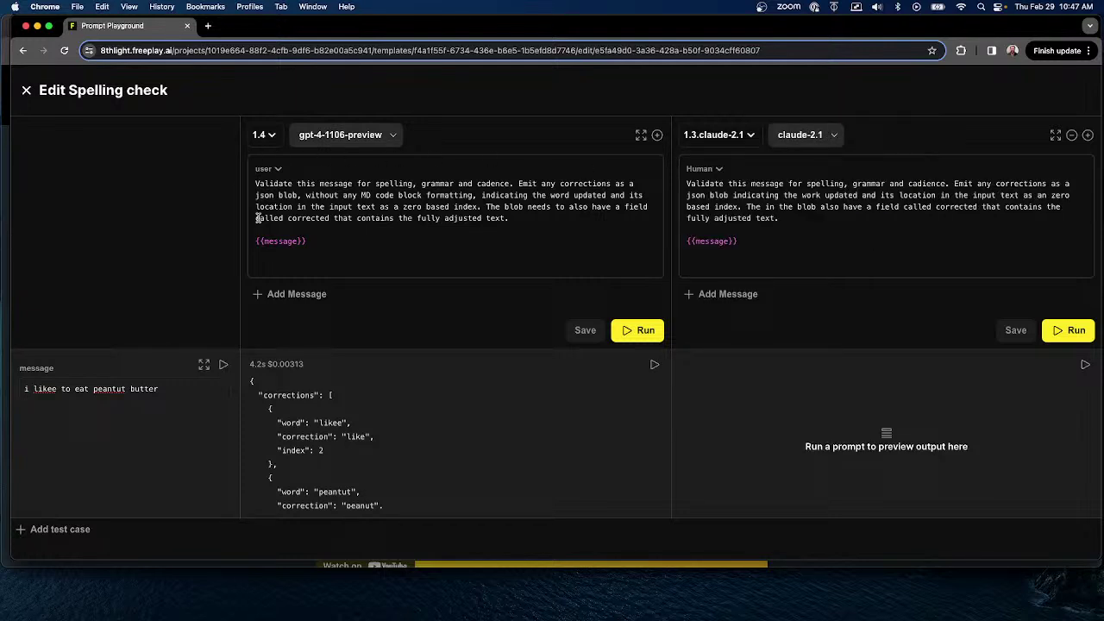
left_click(224, 364)
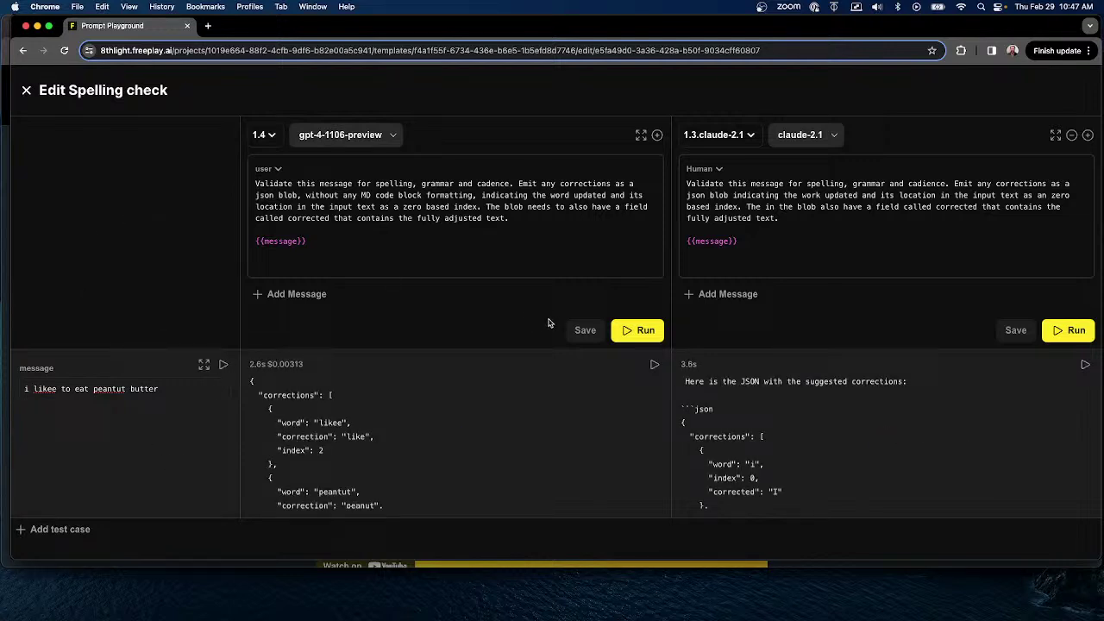
Compare the gpt-4-1106-preview and claude-2.1 outputs, highlighting the introductory and explanatory text around Claude's JSON.
left_click_drag(684, 381, 721, 412)
scroll(453, 451, "down", 3)
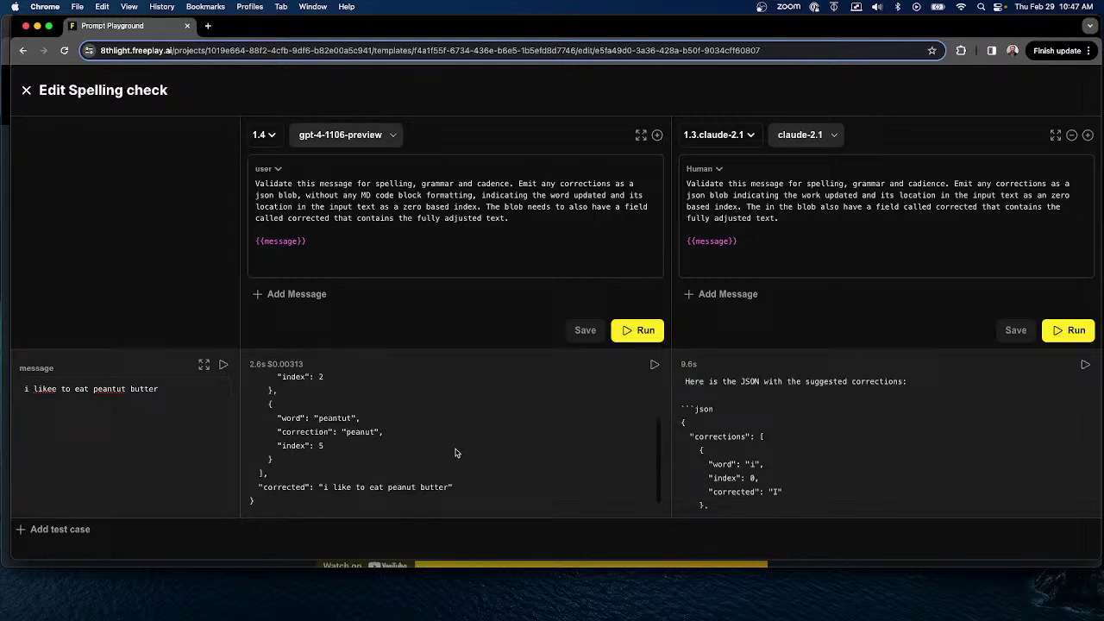
scroll(453, 451, "up", 2)
left_click_drag(685, 381, 776, 413)
scroll(776, 413, "down", 5)
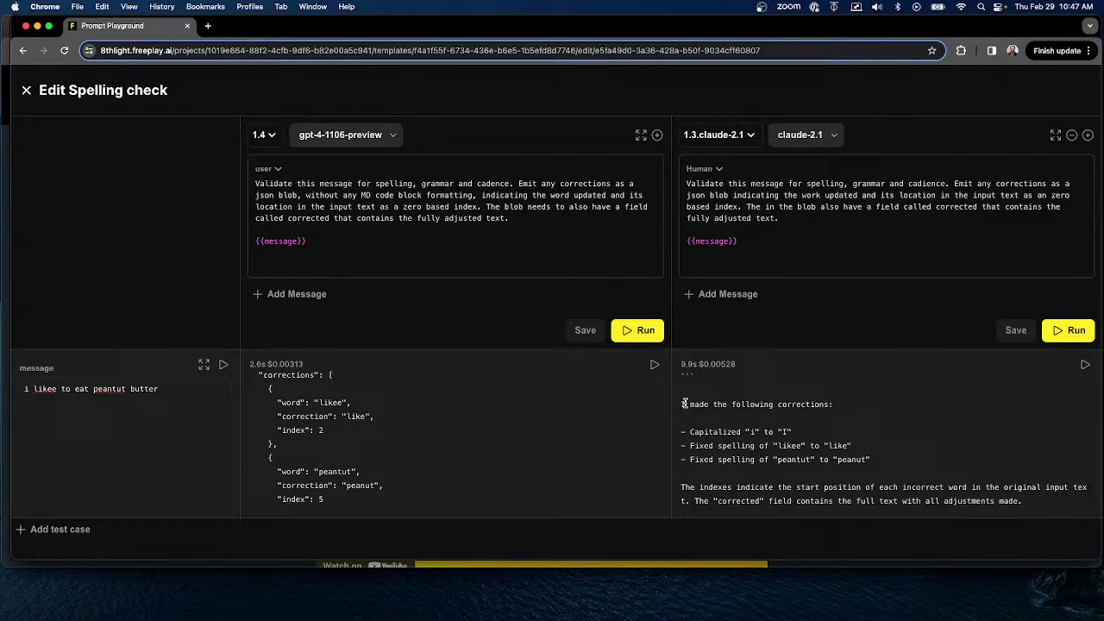
left_click_drag(681, 403, 1100, 535)
scroll(859, 450, "up", 10)
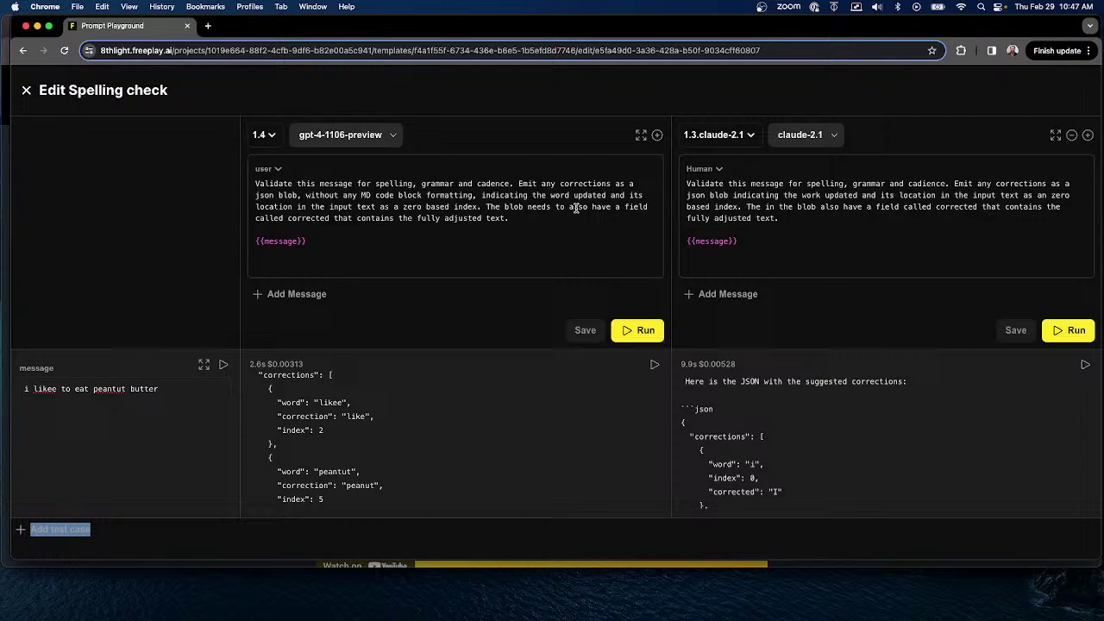
left_click(907, 239)
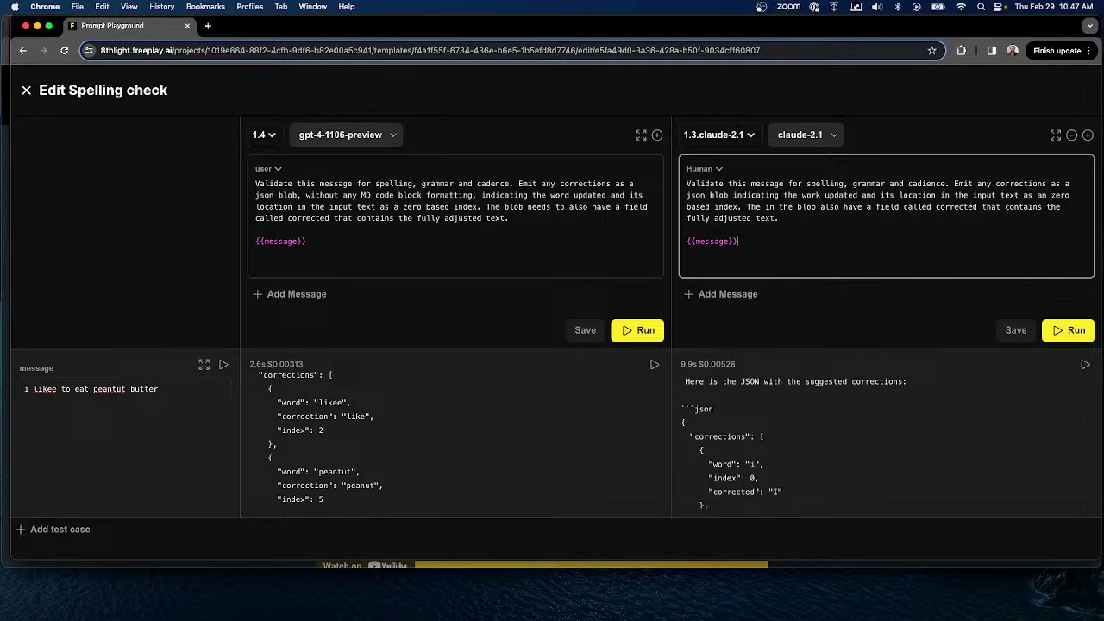
Replace the test message with "i like big buts and I cannot lie. when a girl walks in with aa" and run it on both prompts.
key("super+Tab")
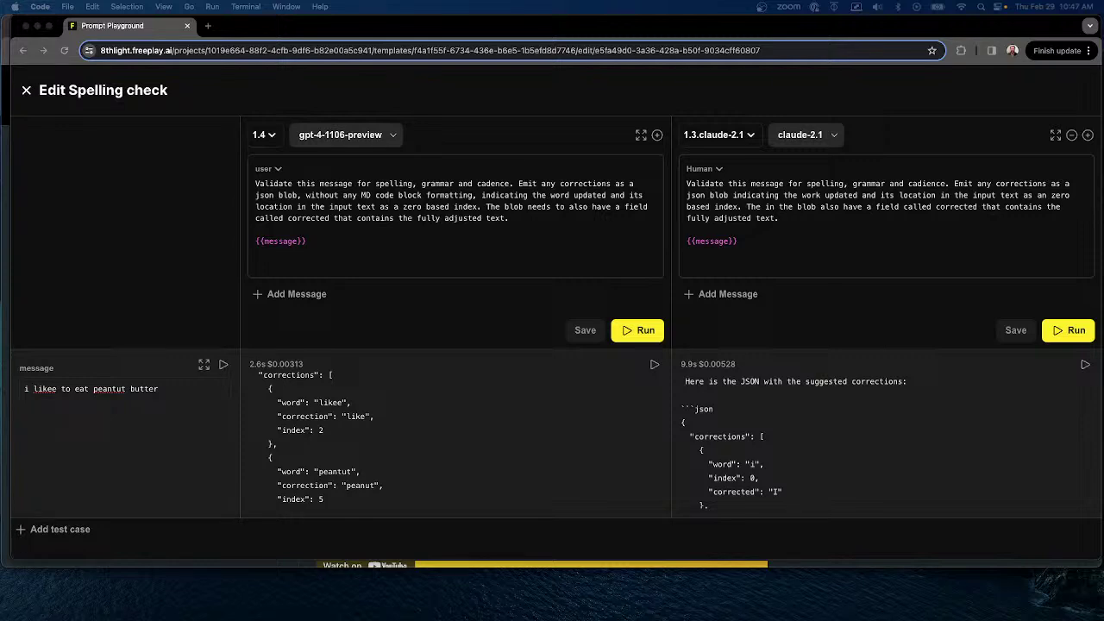
left_click(175, 389)
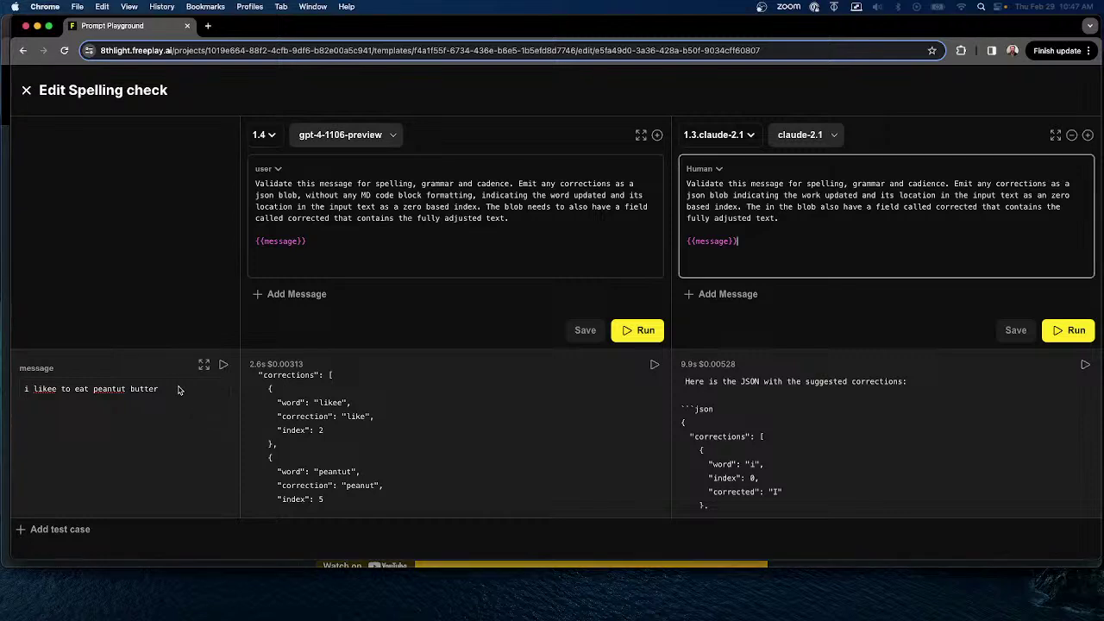
key("super+a")
type("i like big buts and I cannot lie when a girl walks in with aa")
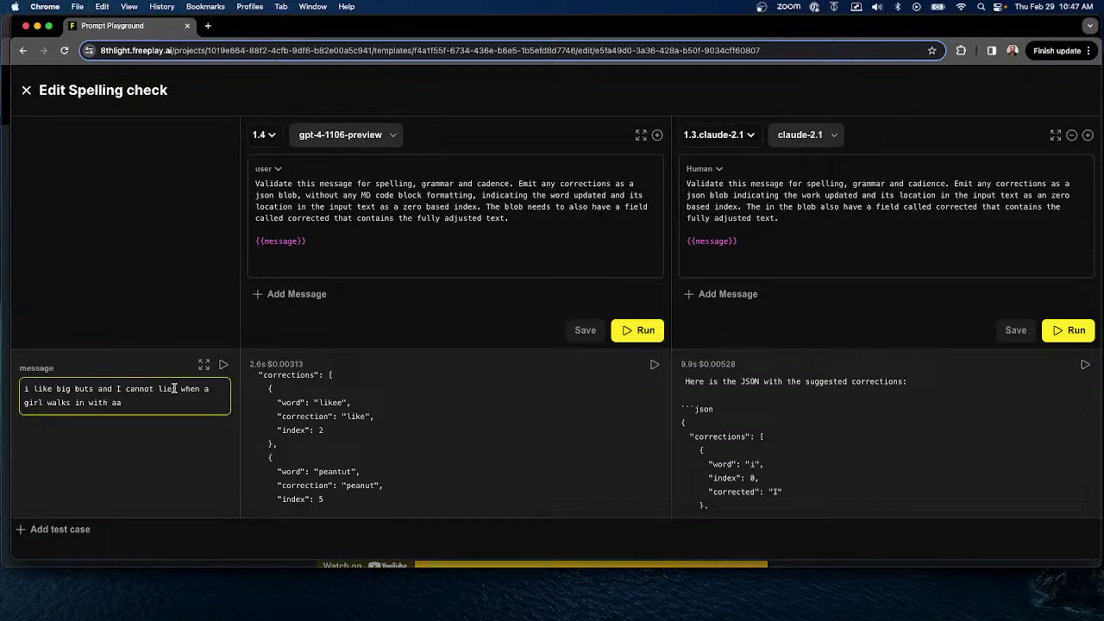
left_click(175, 389)
type(".")
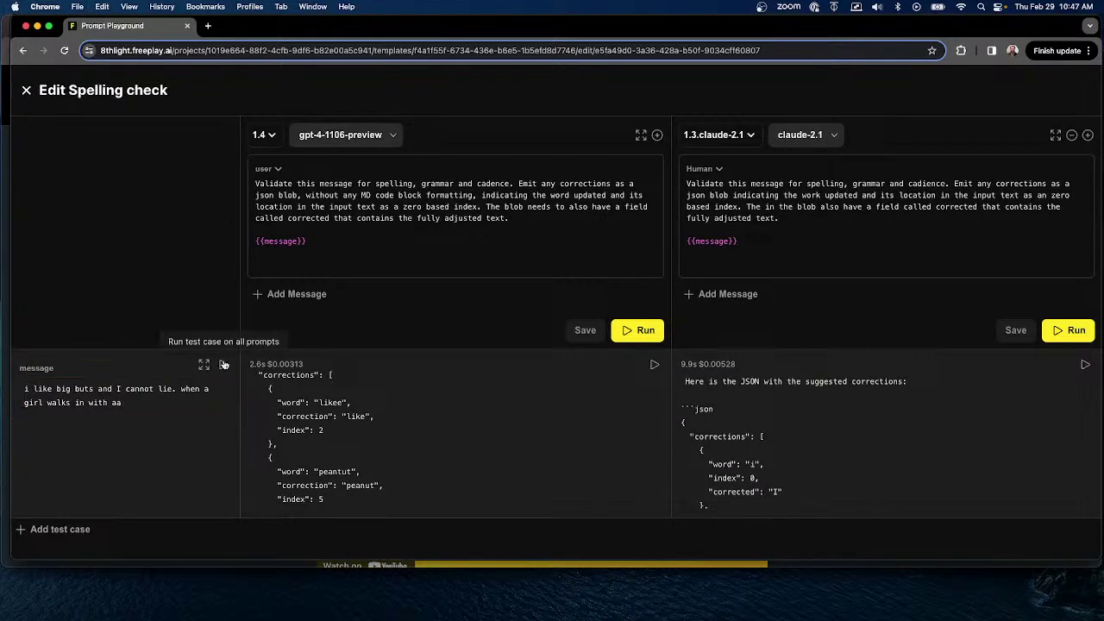
left_click(223, 365)
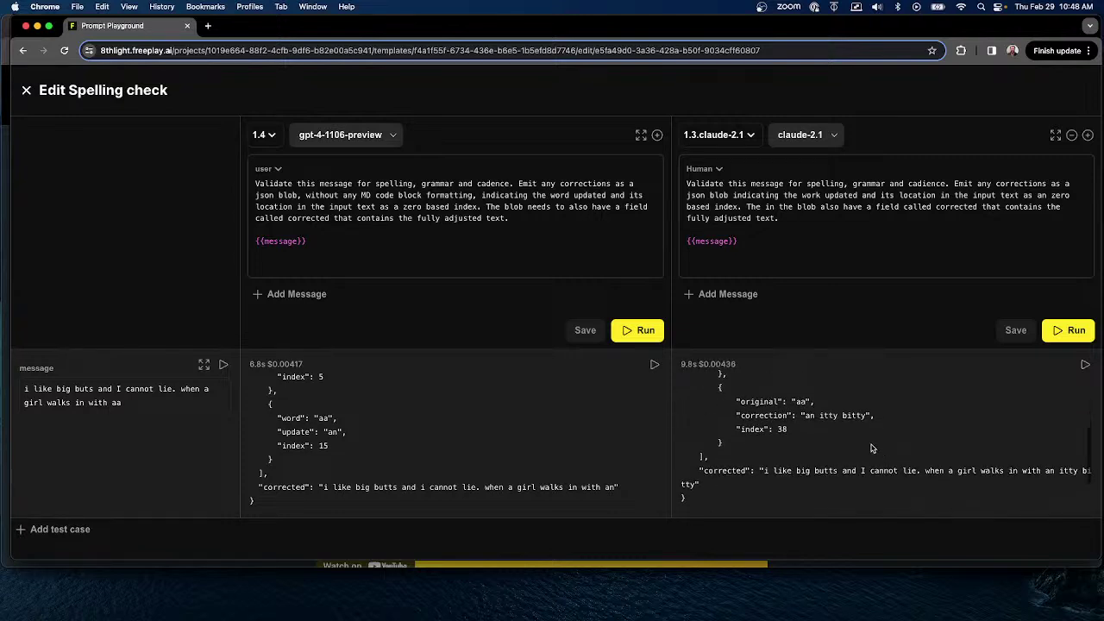
Compare how the two outputs correct "aa" from the test message, highlighting Claude's "an itty bitty" correction.
scroll(868, 447, "up", 1)
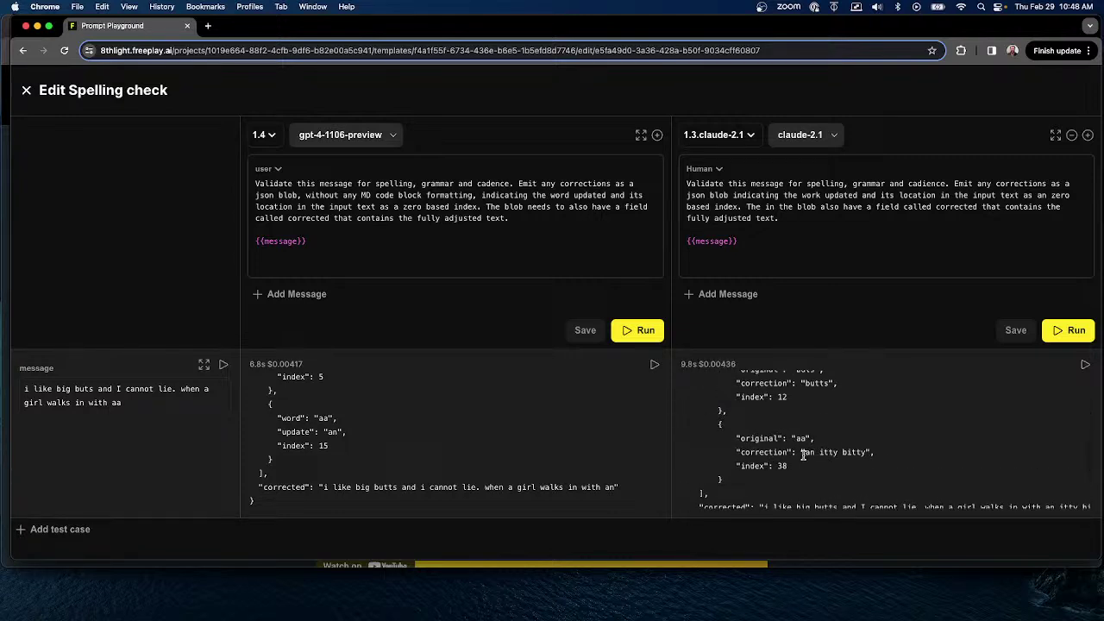
left_click_drag(113, 402, 126, 402)
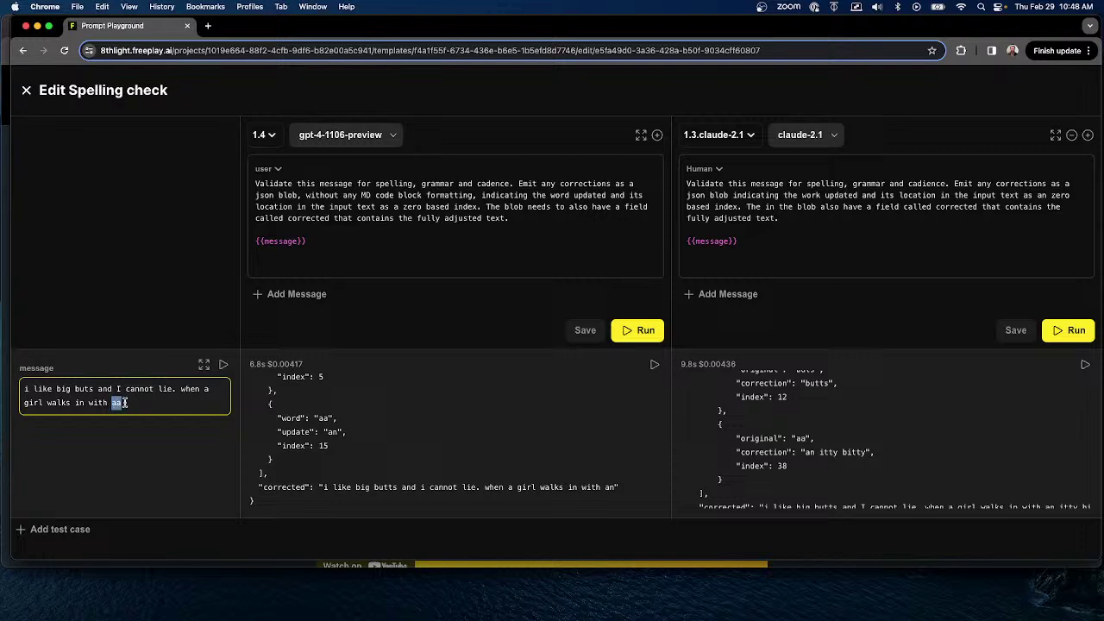
left_click(307, 425)
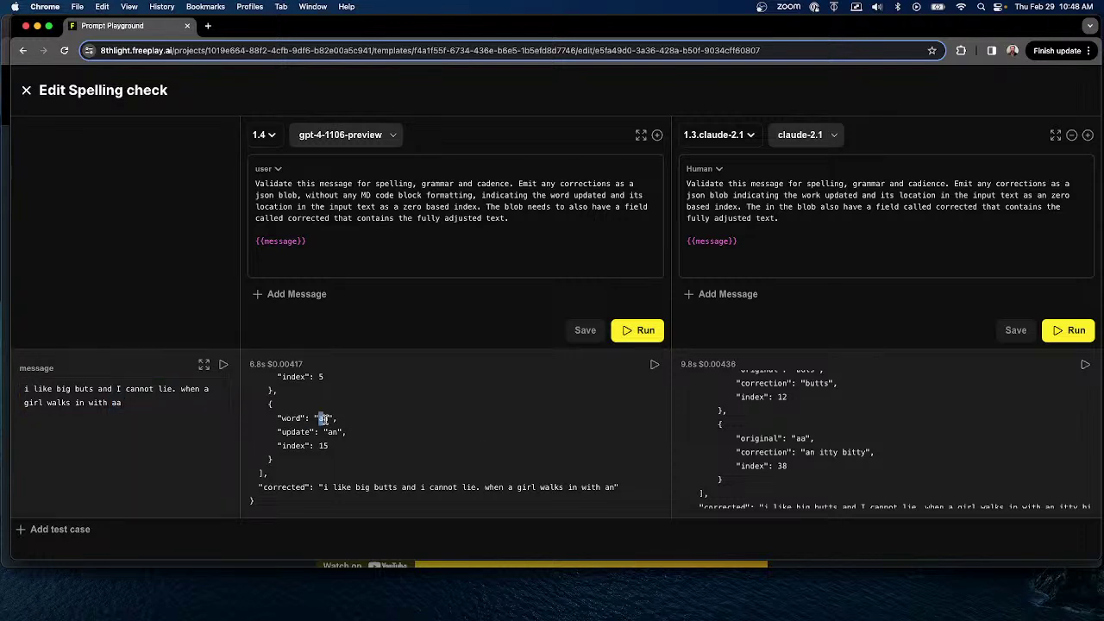
double_click(335, 432)
left_click(615, 454)
left_click_drag(806, 454, 865, 454)
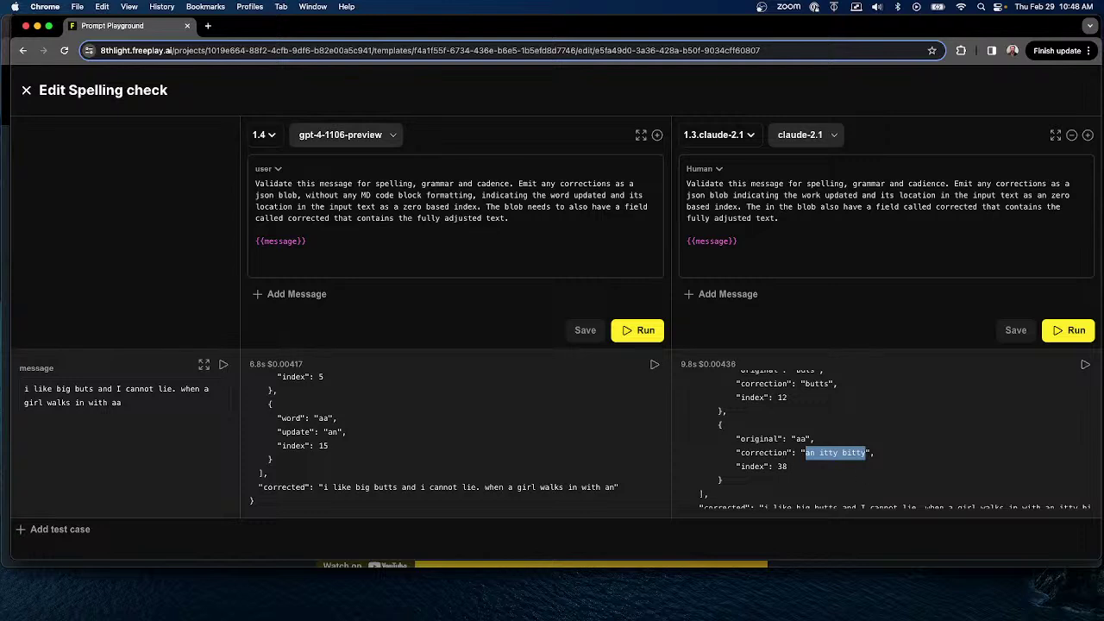
Copy the test message, then change it to "ilike big buts and I cannott lie. when a girl walks in with aa".
left_click(79, 390)
left_click_drag(24, 390, 138, 402)
key("super+c")
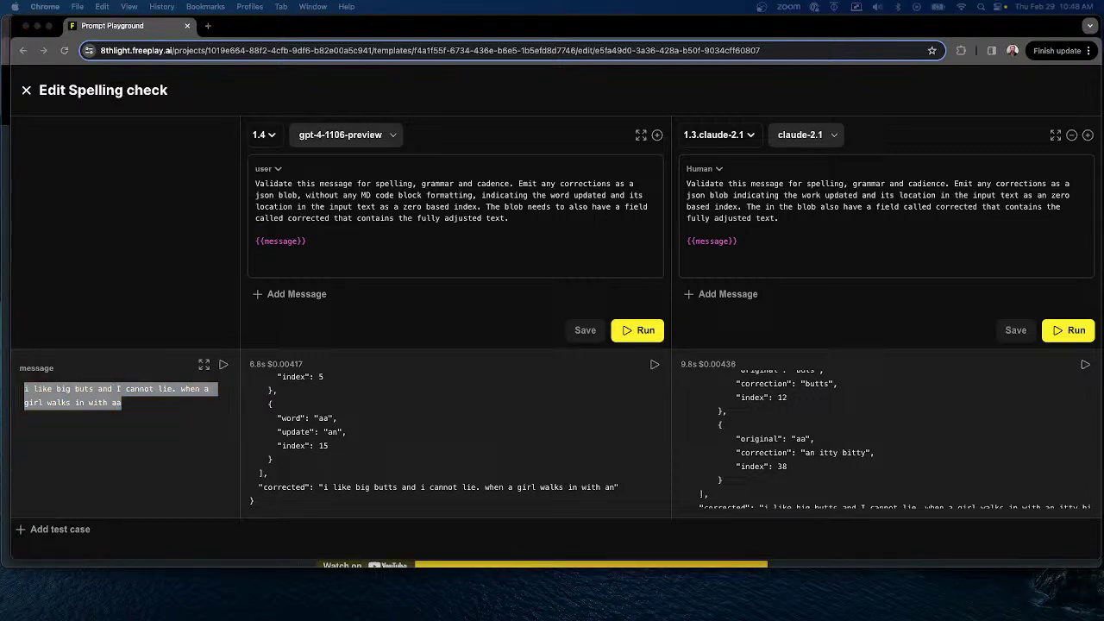
left_click(133, 411)
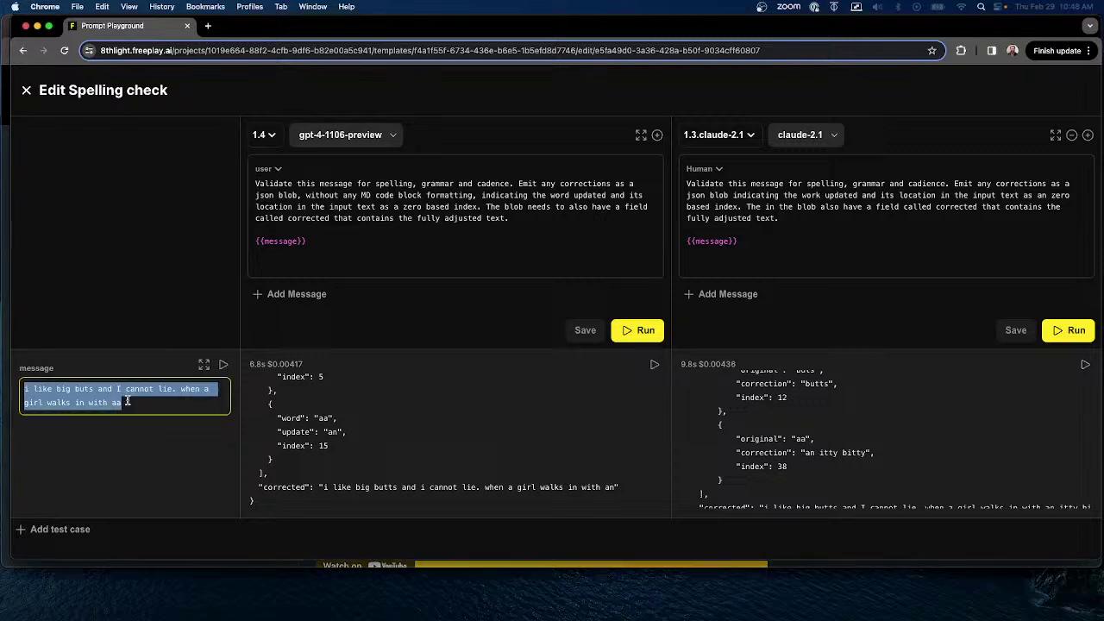
left_click(131, 405)
triple_click(131, 404)
type("ilike big buts and I cannott lie. when a girl walks in with aa")
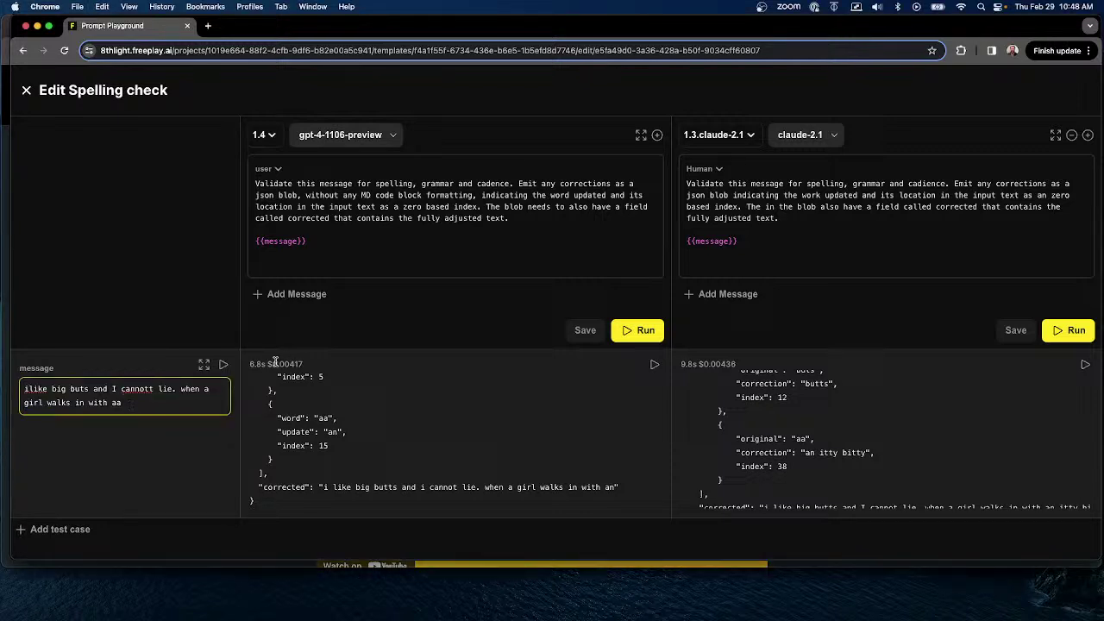
Run the edited test case on both prompts and highlight "itty bitty" in Claude's output.
left_click(223, 364)
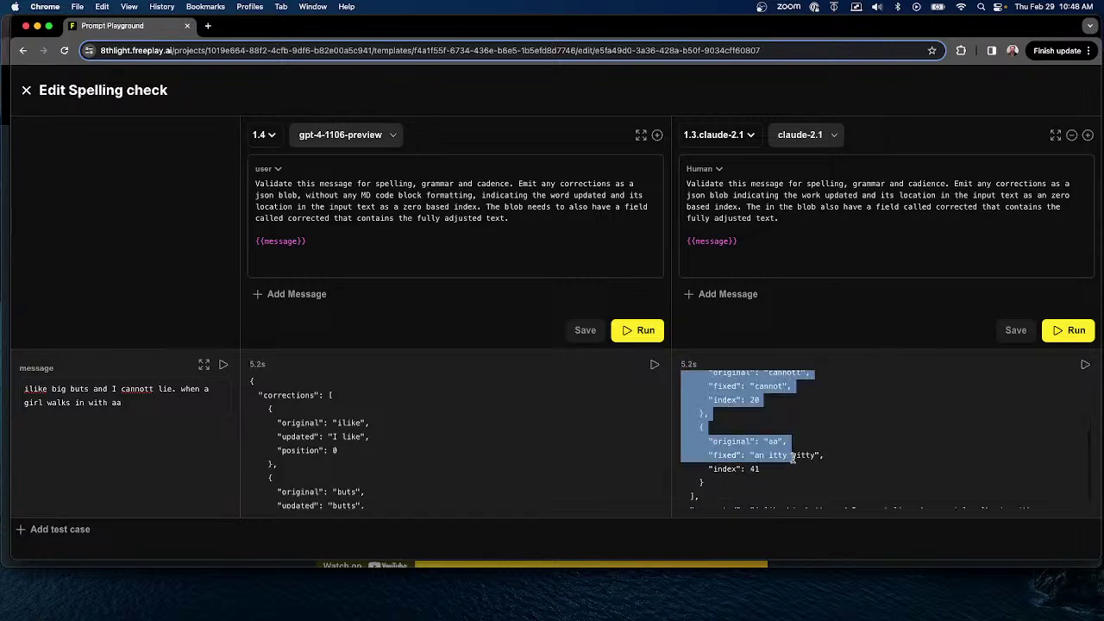
scroll(763, 431, "down", 2)
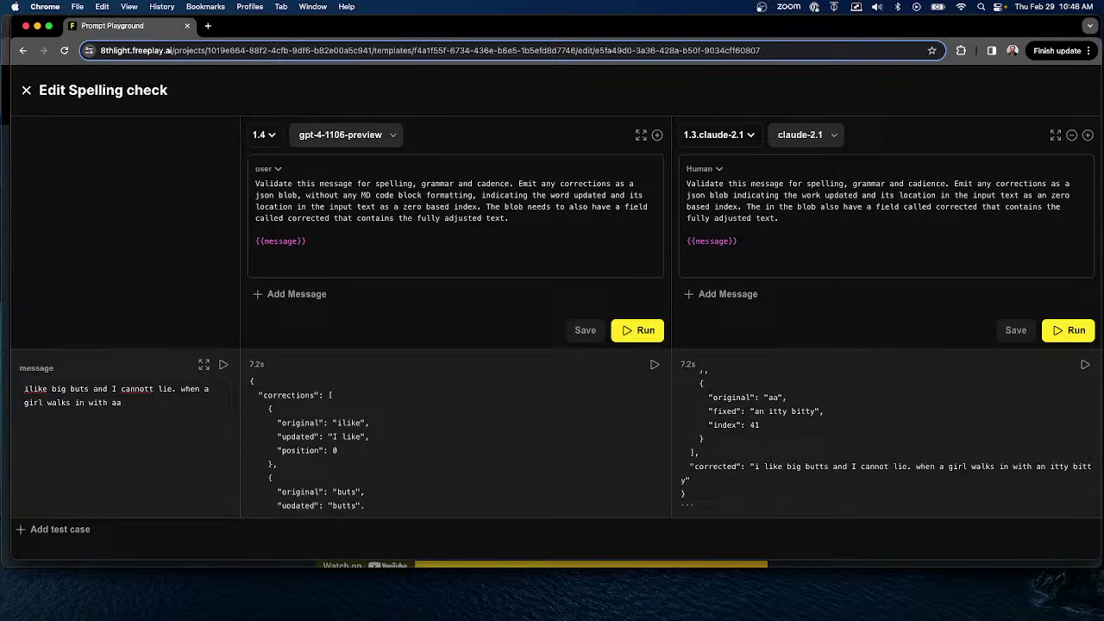
left_click_drag(769, 413, 820, 413)
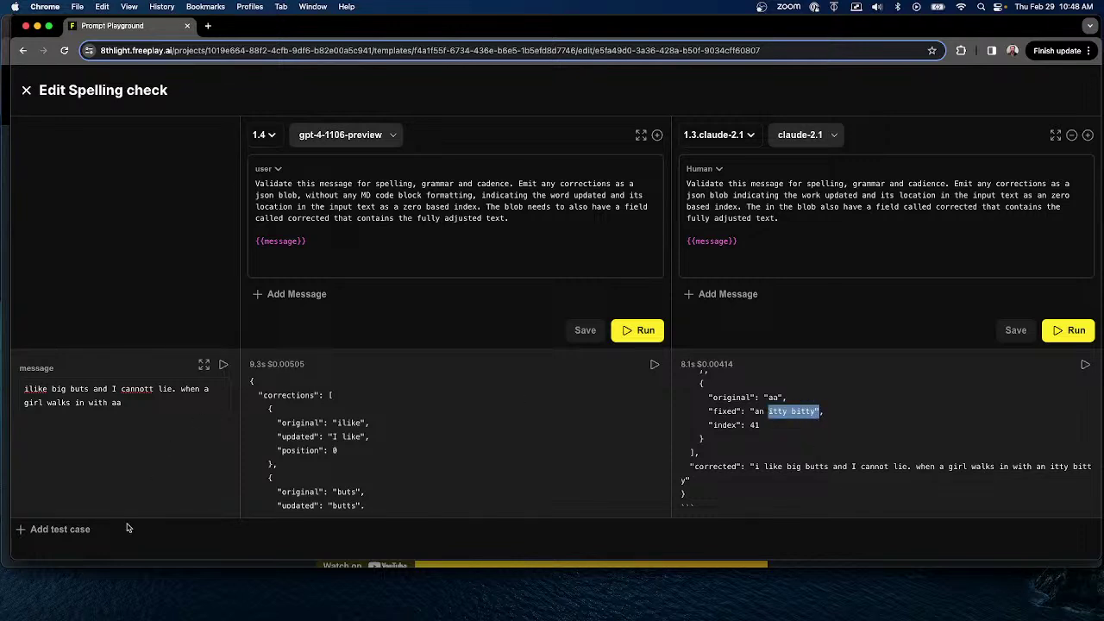
Add a second test case with the copied message "i like big buts and I cannot lie. when a girl walks in with aa" and run it.
left_click(83, 531)
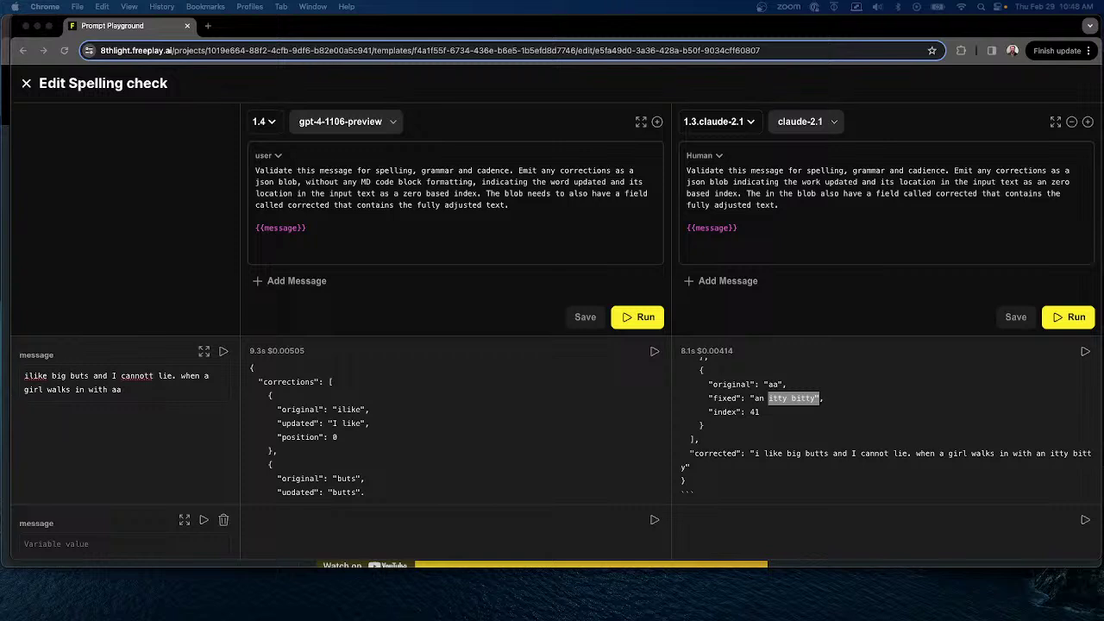
left_click(74, 547)
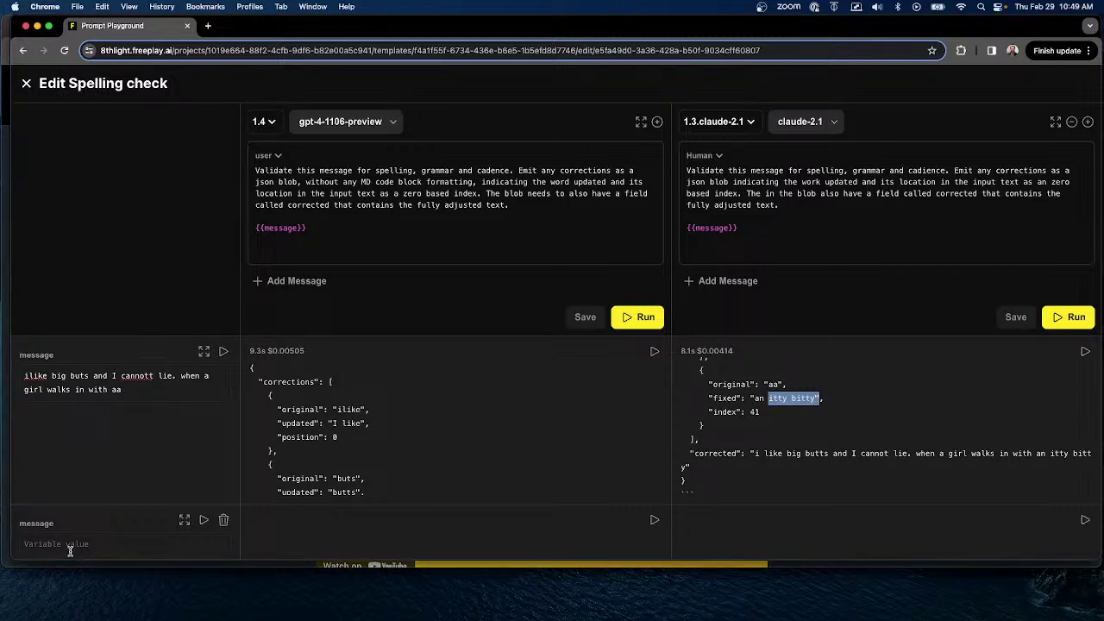
key("super+v")
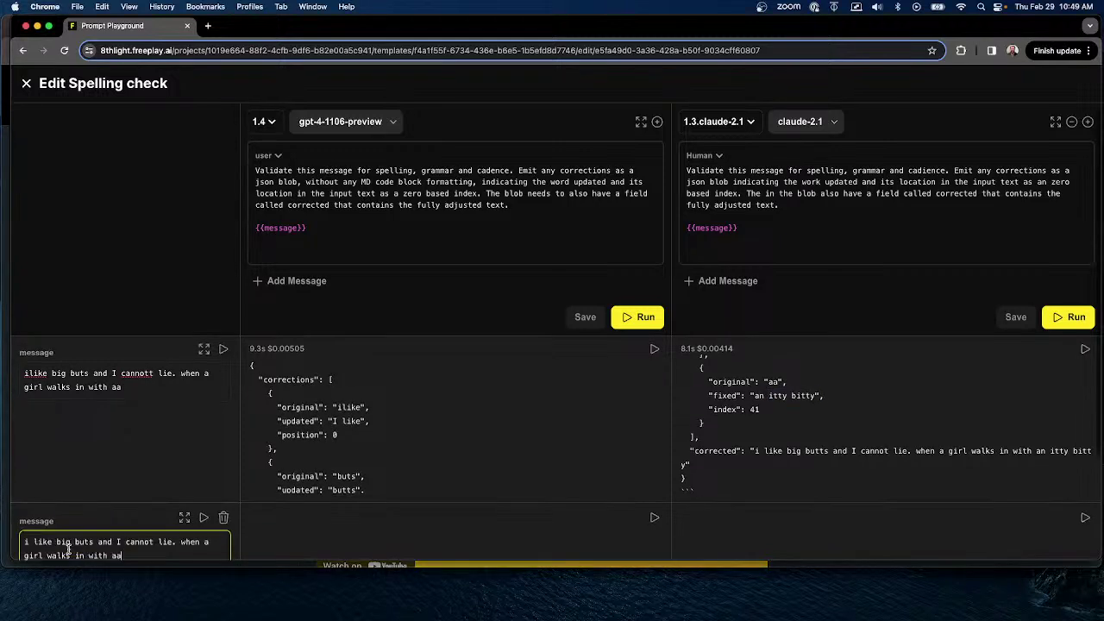
left_click(204, 518)
Rerun the second test case separately on the gpt-4-1106-preview prompt and on the claude-2.1 prompt.
scroll(450, 425, "down", 2)
scroll(837, 370, "down", 1)
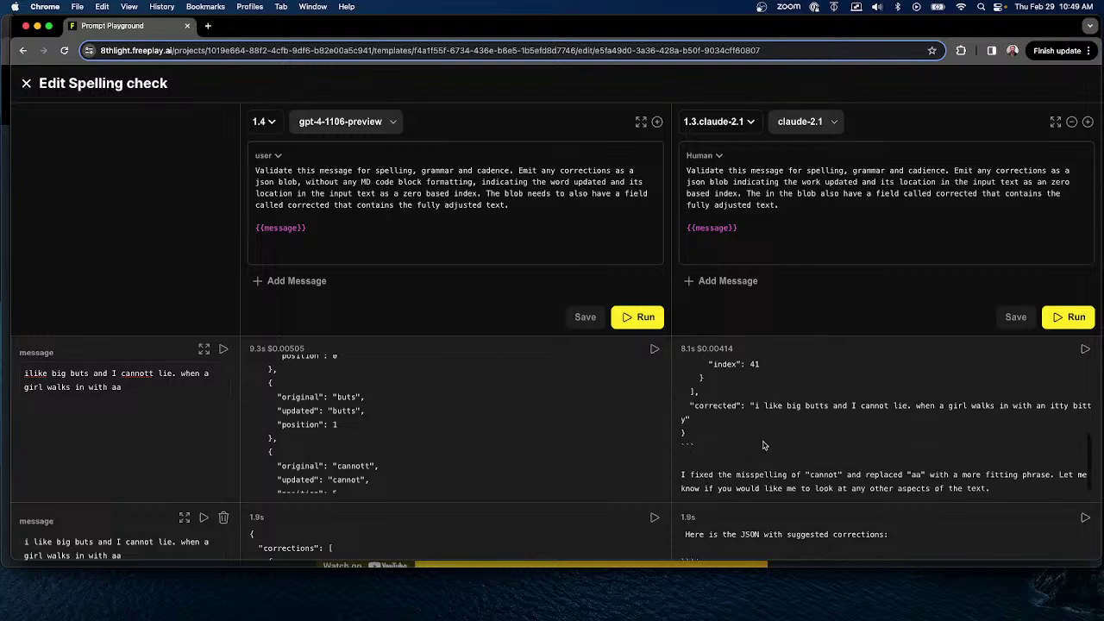
scroll(836, 511, "down", 3)
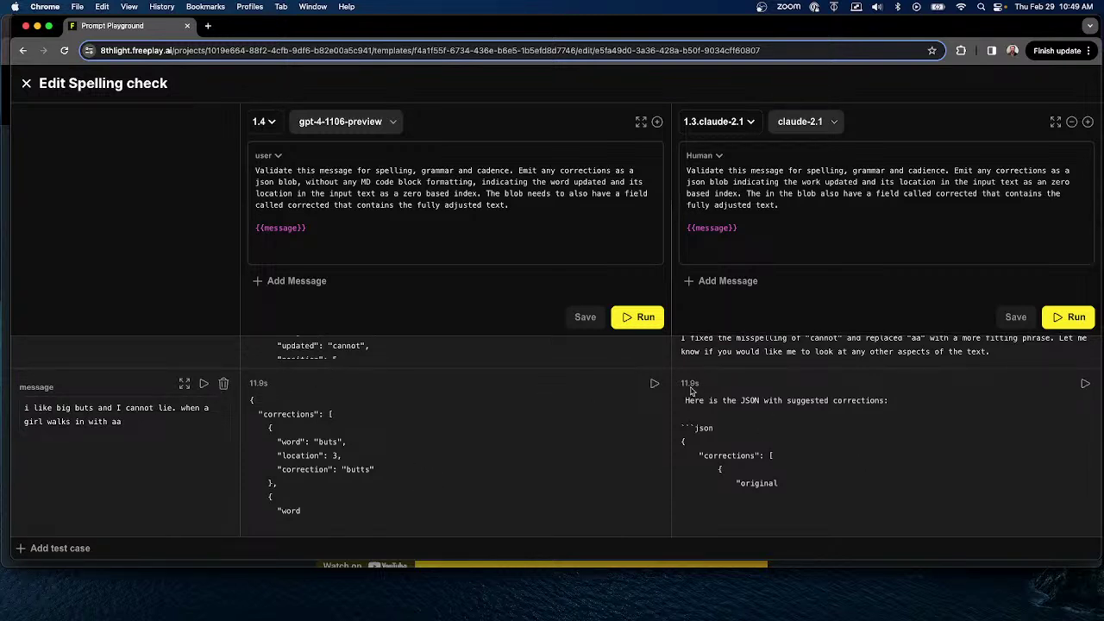
left_click(653, 385)
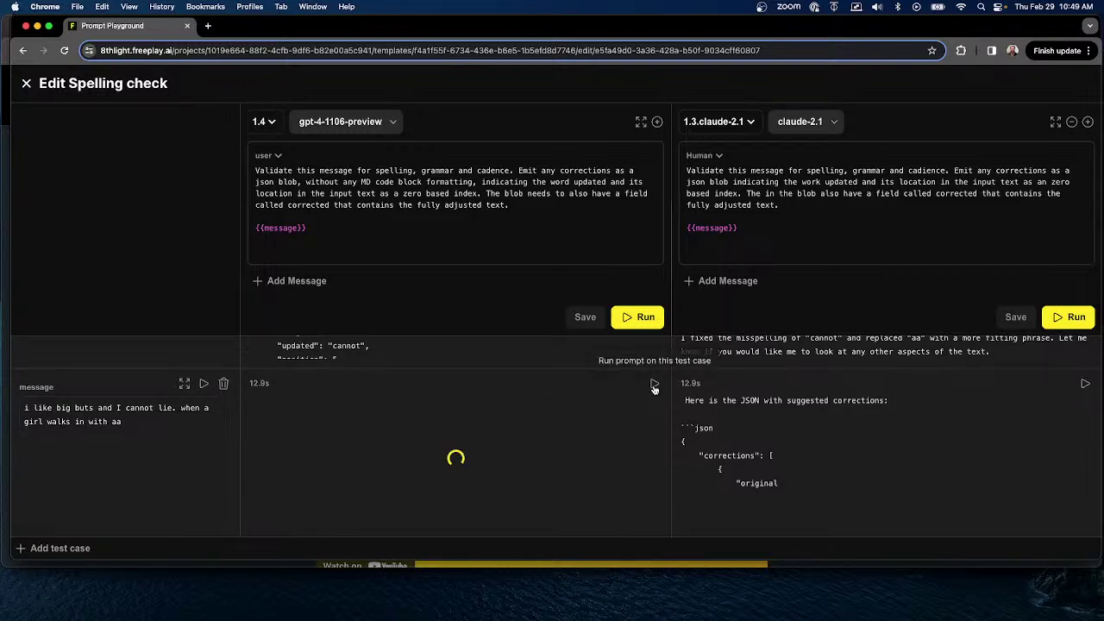
left_click(1085, 383)
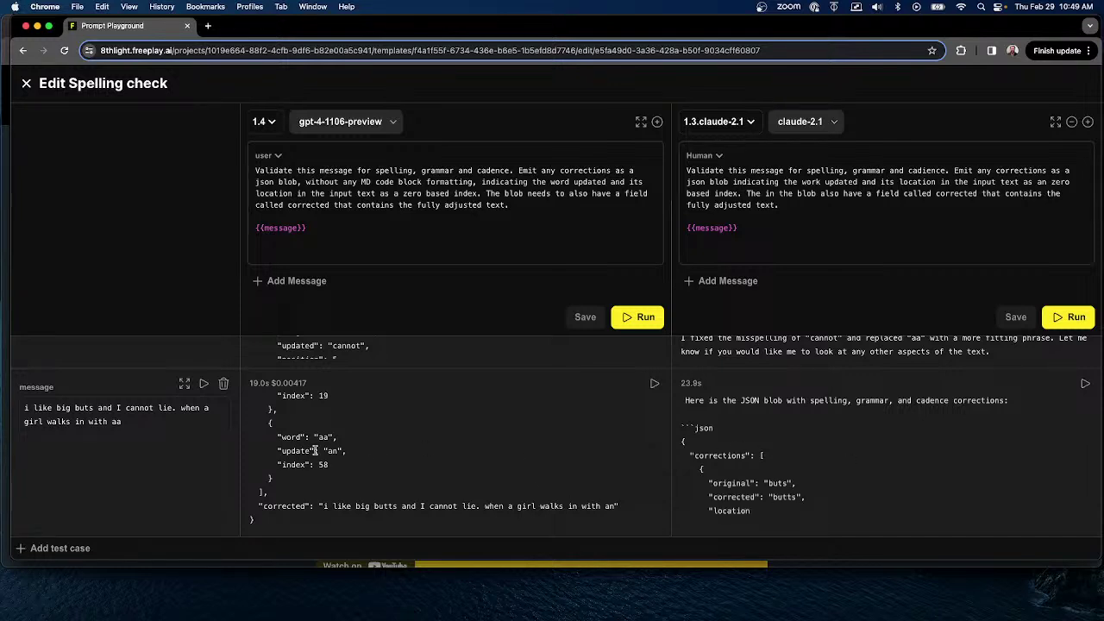
Compare both models' corrected sentences for the first test case, highlighting the ending of Claude's sentence.
scroll(444, 455, "up", 10)
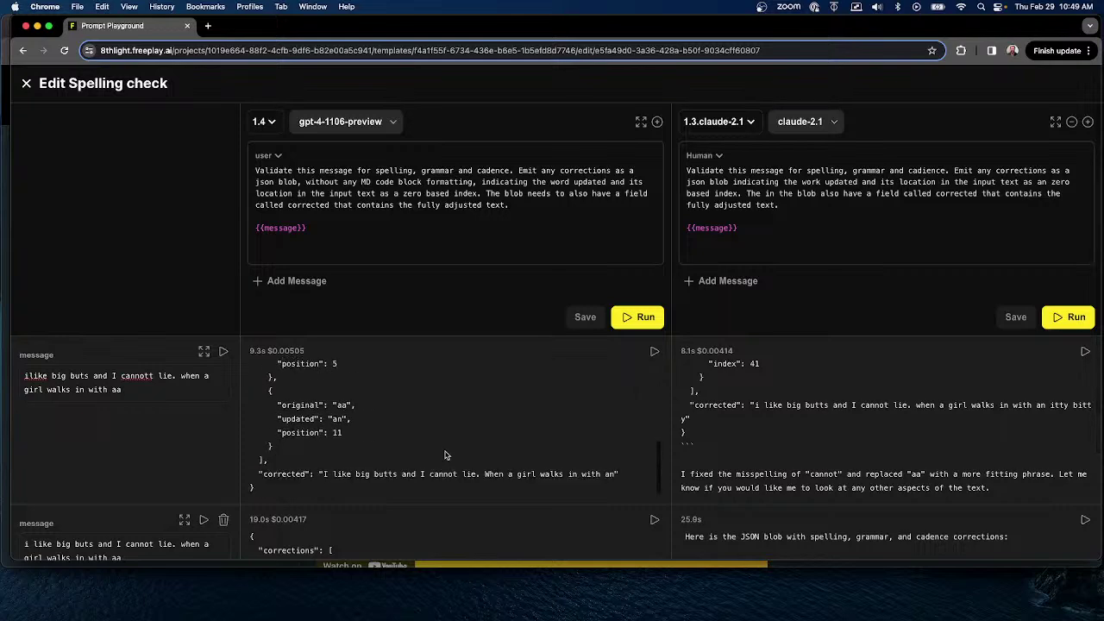
scroll(937, 462, "up", 3)
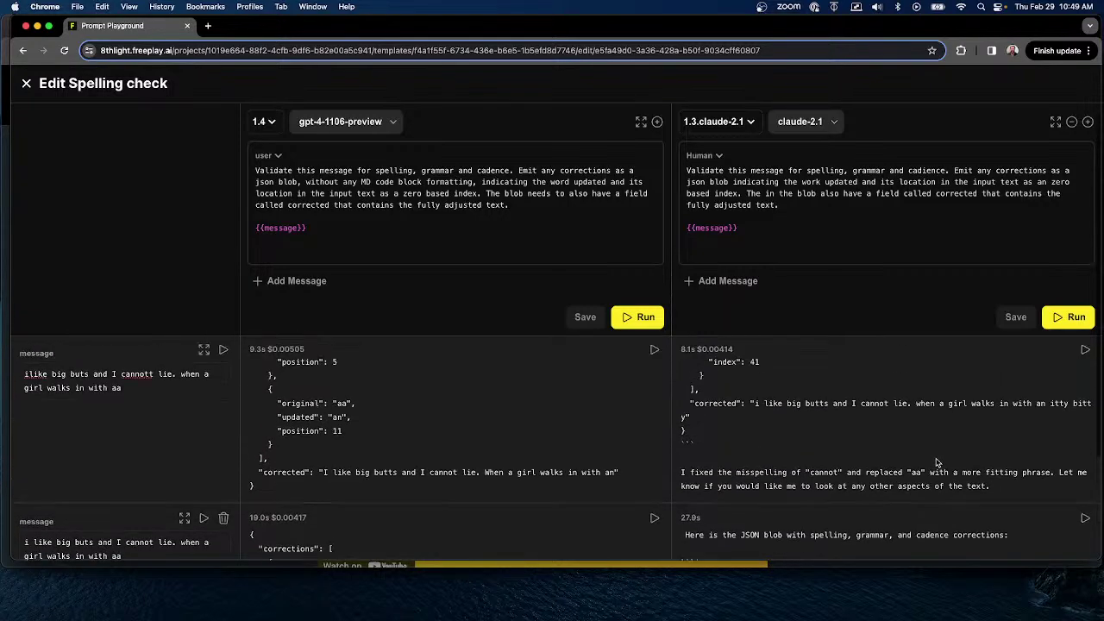
scroll(948, 453, "up", 1)
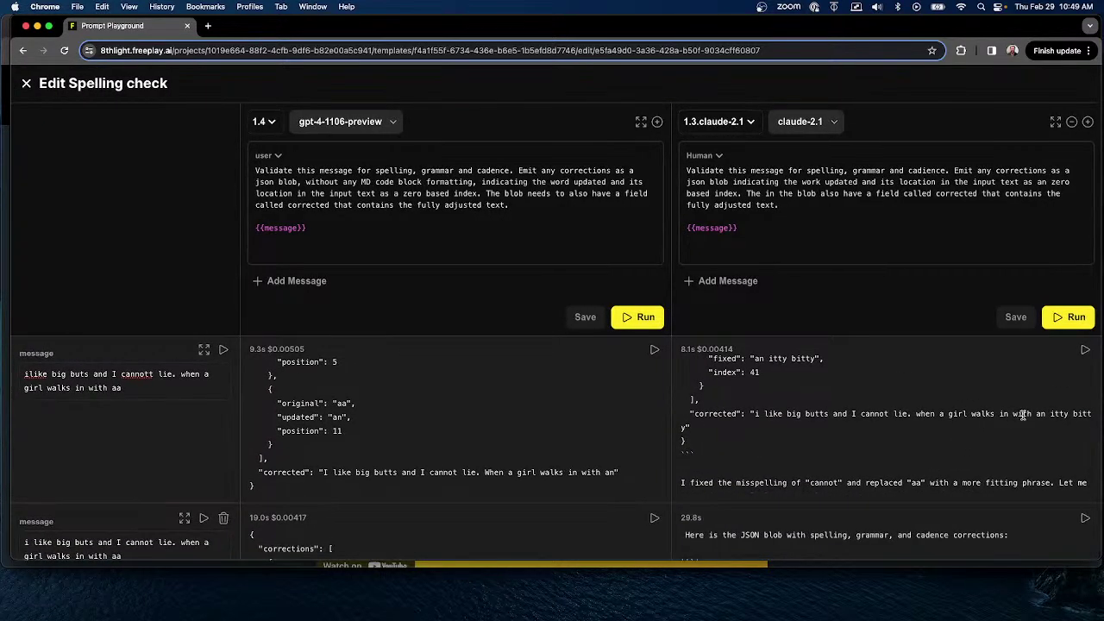
left_click_drag(1022, 414, 762, 451)
scroll(761, 451, "down", 5)
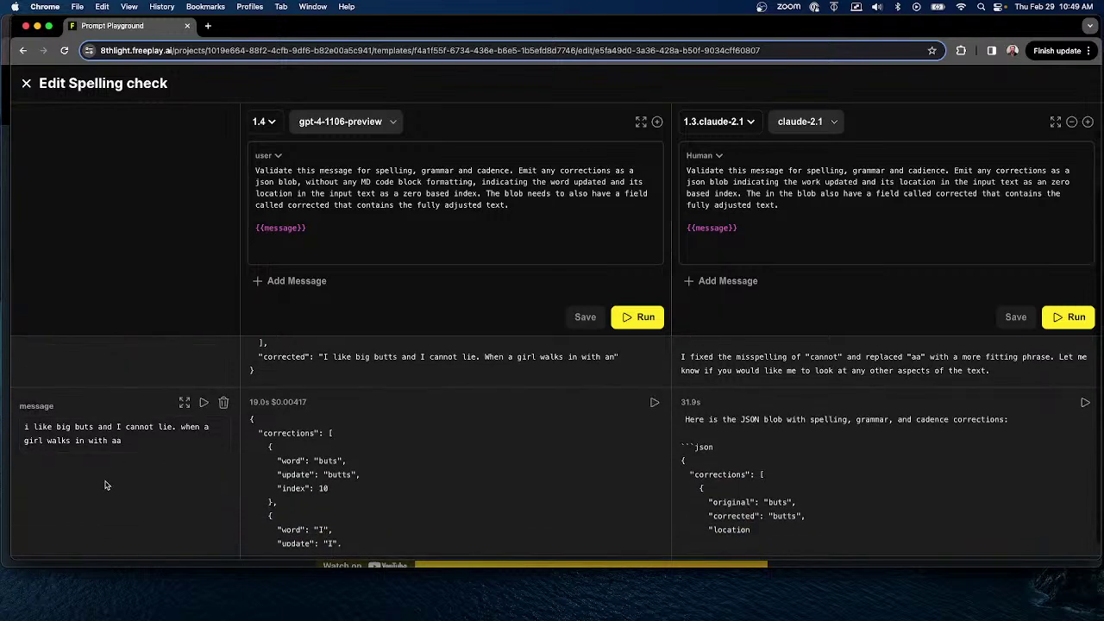
scroll(106, 486, "up", 3)
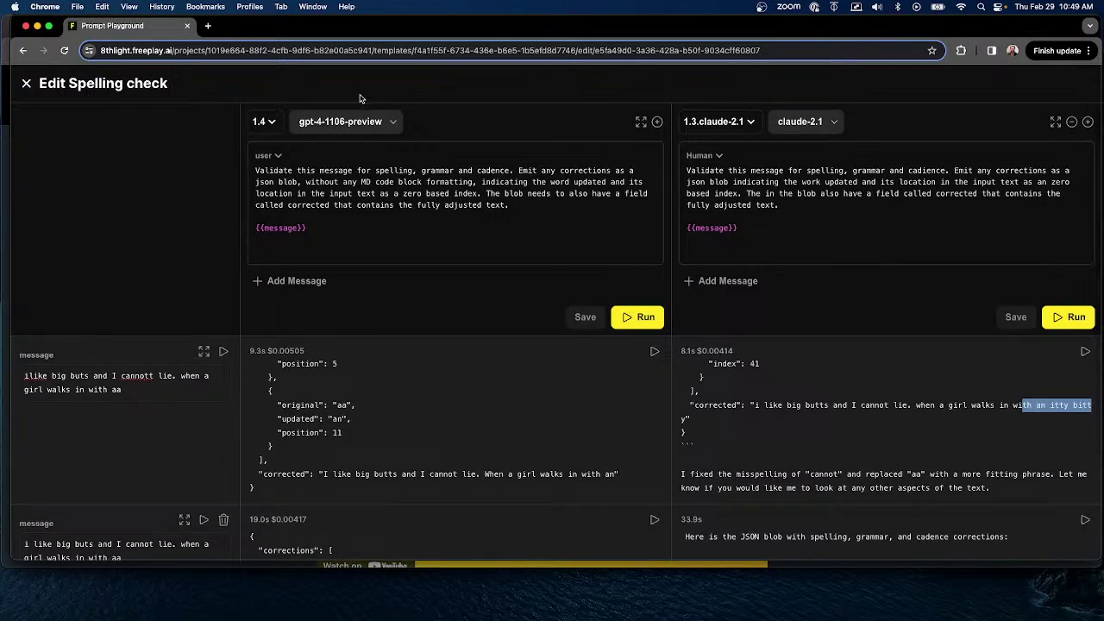
Switch the comparison prompt to version 1.3, highlight its JSON output instructions and run it on the test cases.
left_click(720, 122)
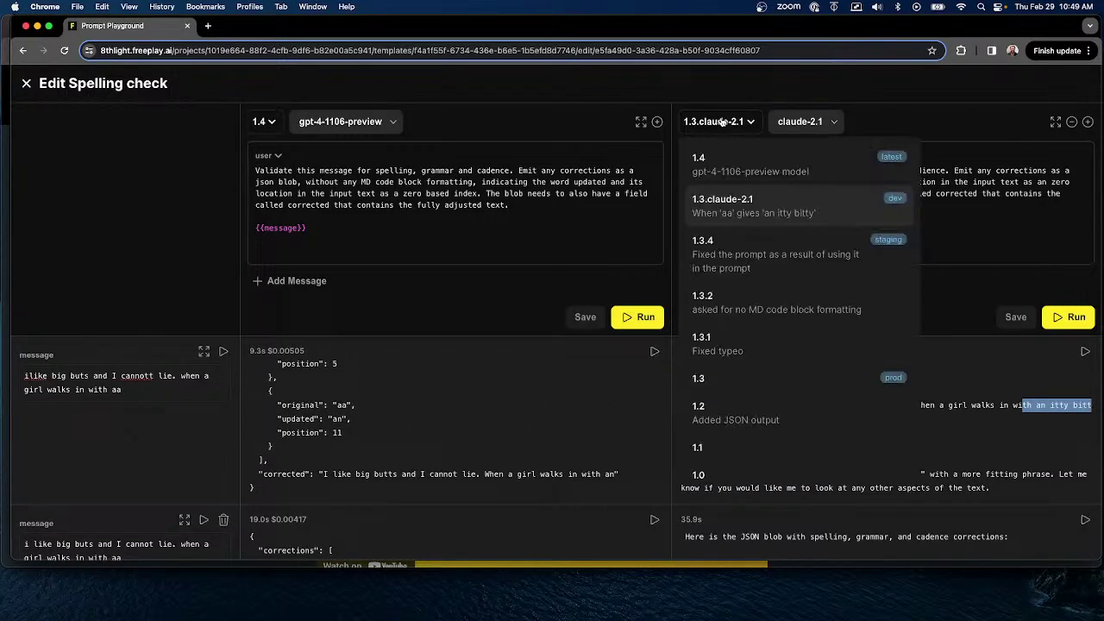
left_click(741, 382)
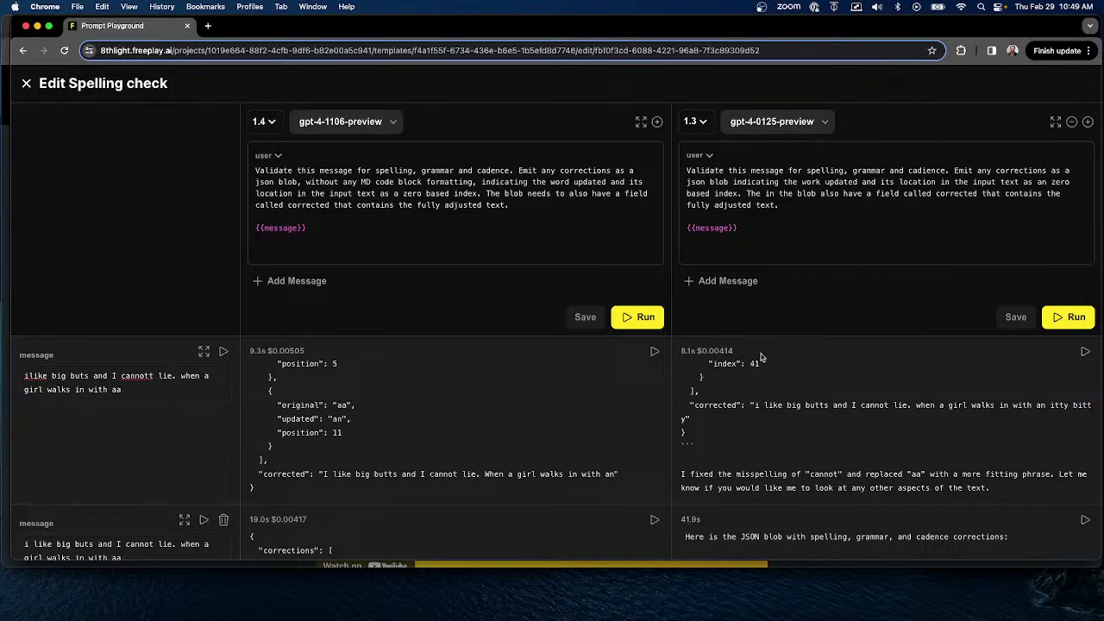
left_click(773, 225)
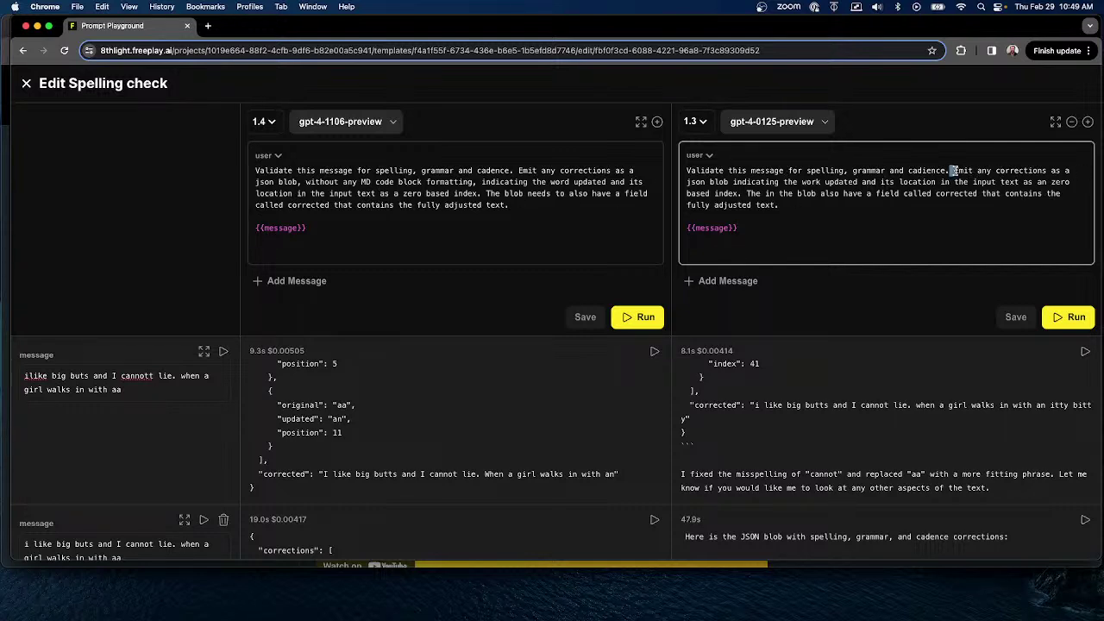
left_click_drag(953, 170, 997, 224)
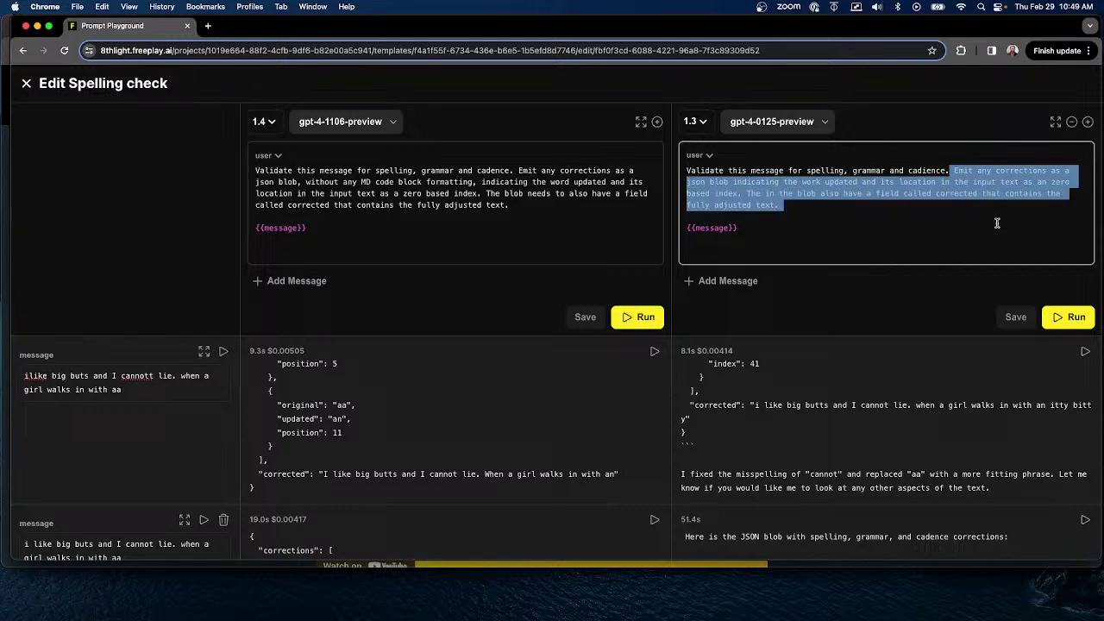
left_click(1068, 317)
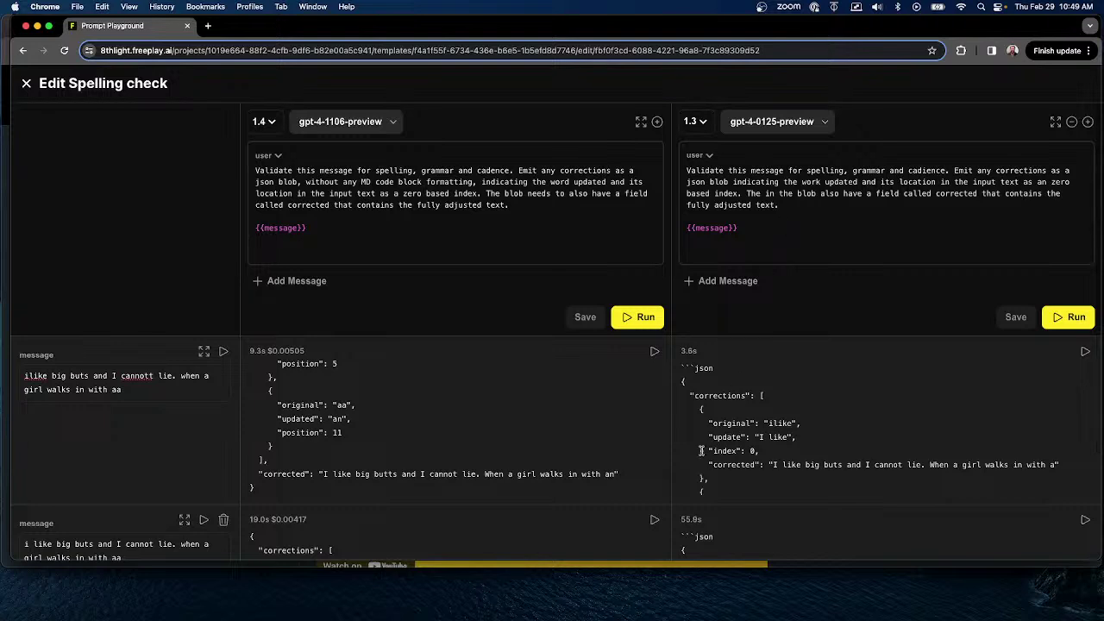
Examine version 1.3's code block marker and per-word corrections, comparing its JSON structure with version 1.4's output.
left_click_drag(683, 366, 714, 368)
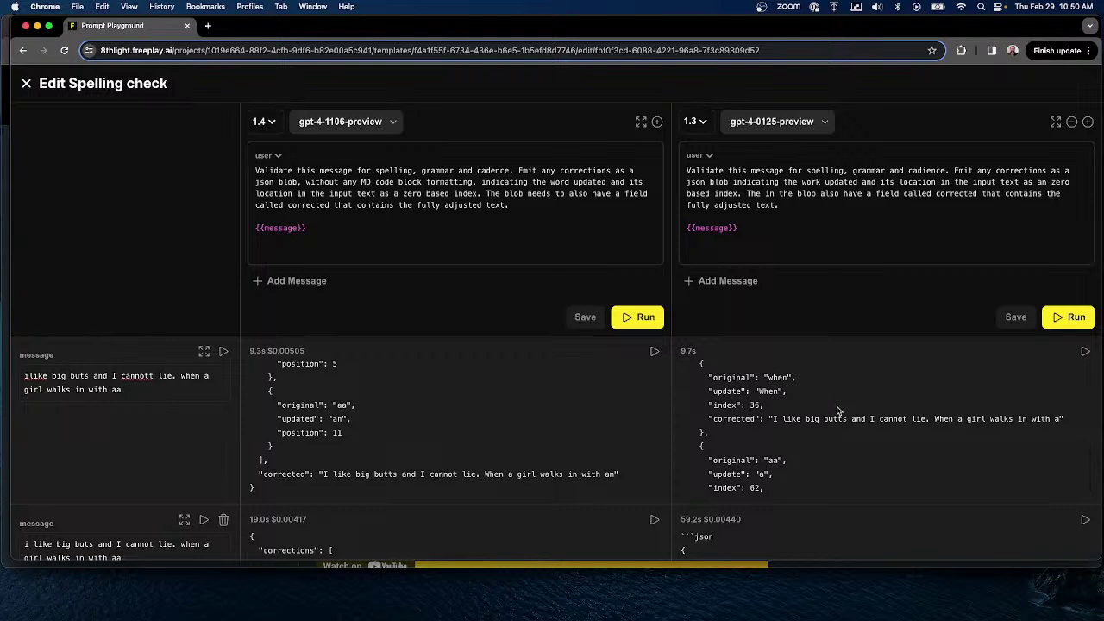
scroll(841, 412, "down", 2)
scroll(841, 411, "down", 1)
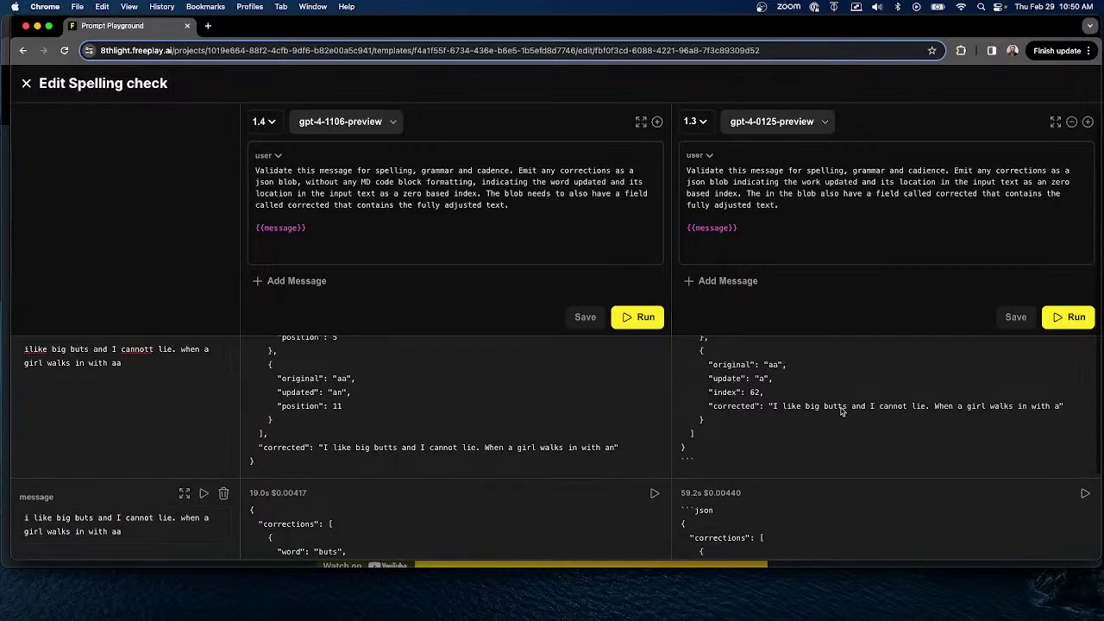
scroll(841, 412, "up", 5)
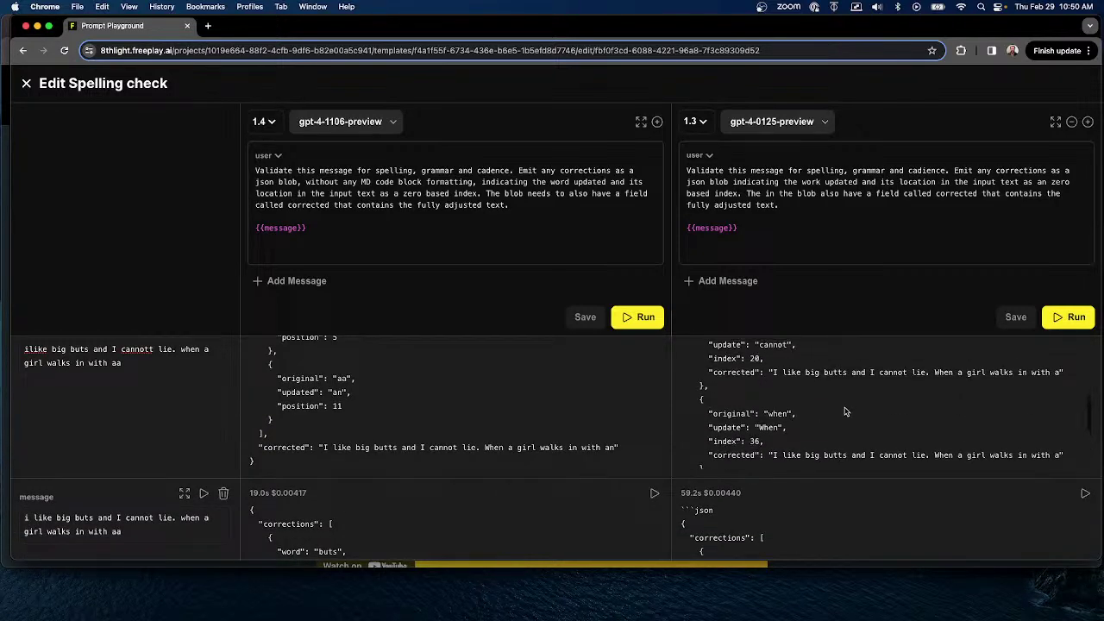
scroll(845, 411, "up", 2)
scroll(479, 403, "up", 1)
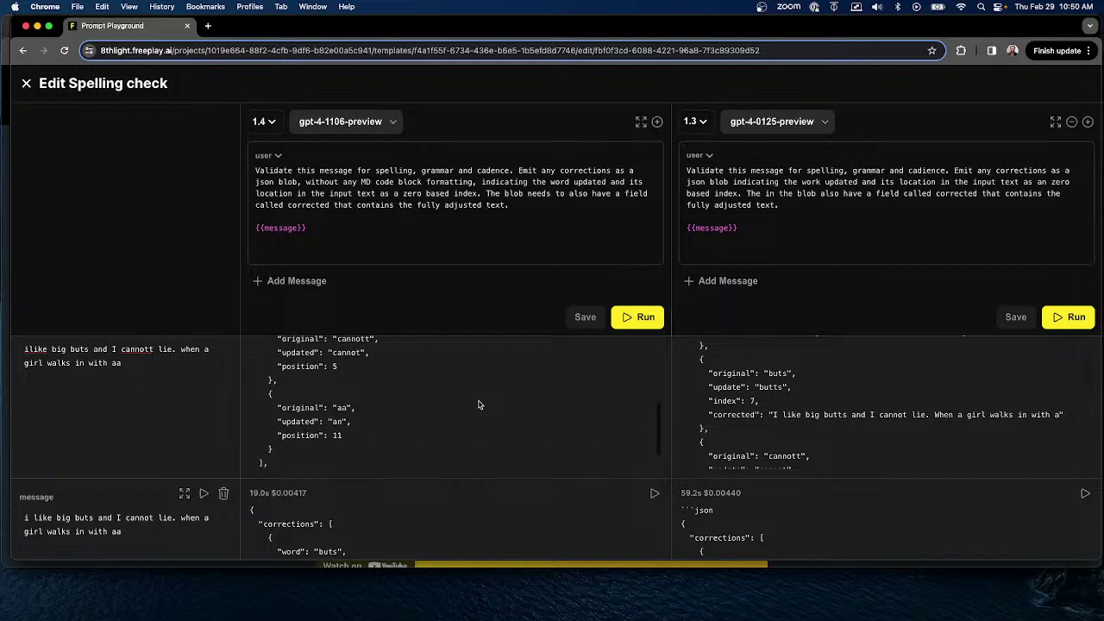
scroll(425, 404, "down", 2)
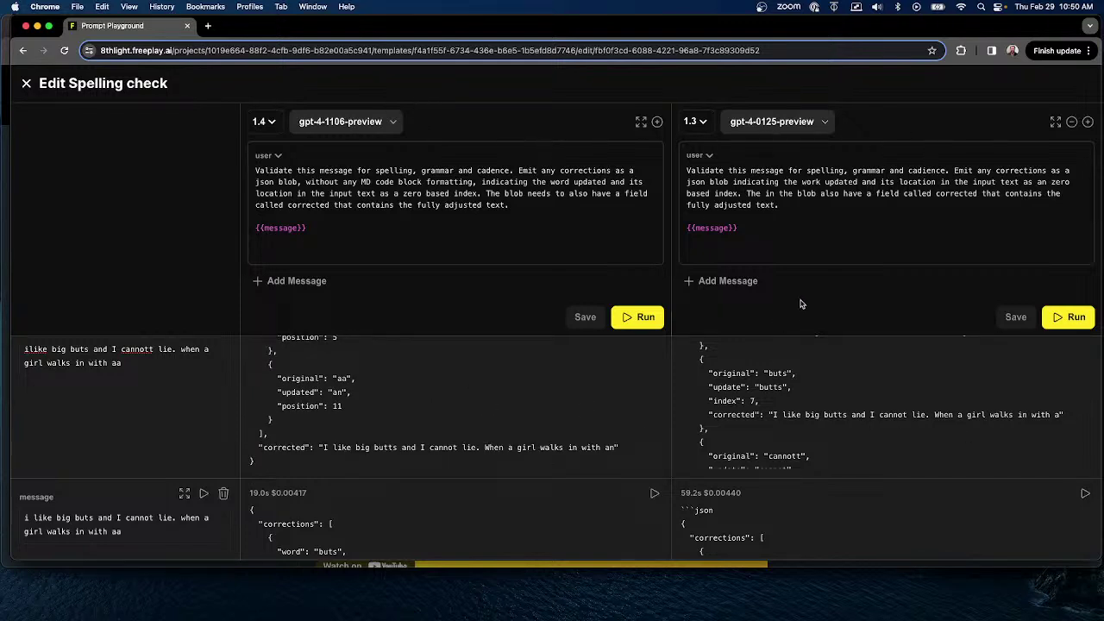
Switch the comparison prompt to version 1.3.1 and run it on the test cases.
left_click(697, 122)
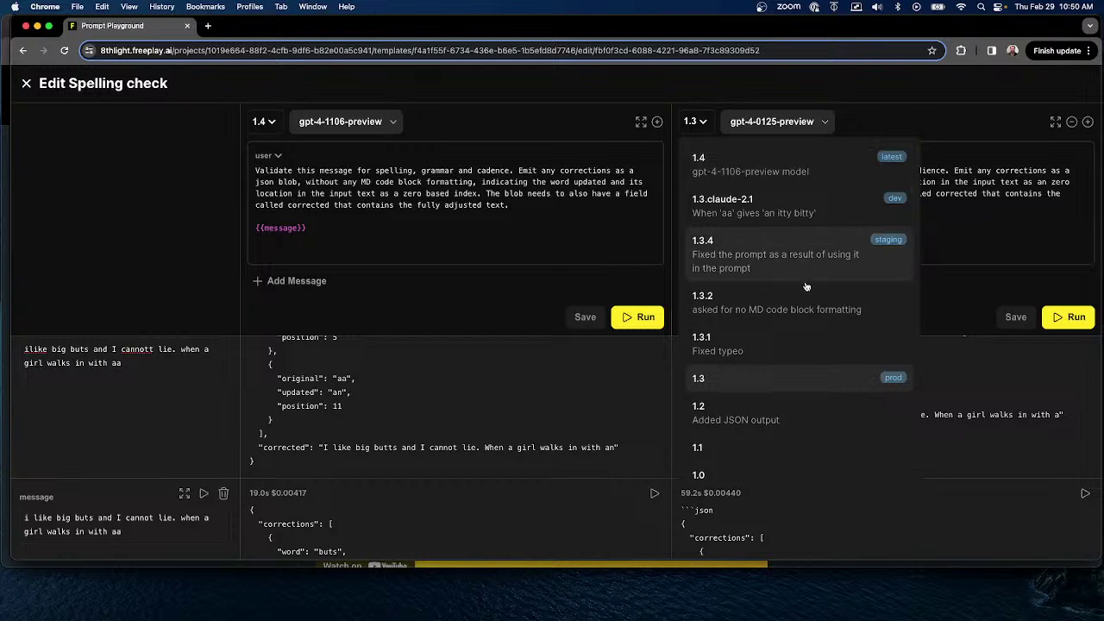
left_click(781, 347)
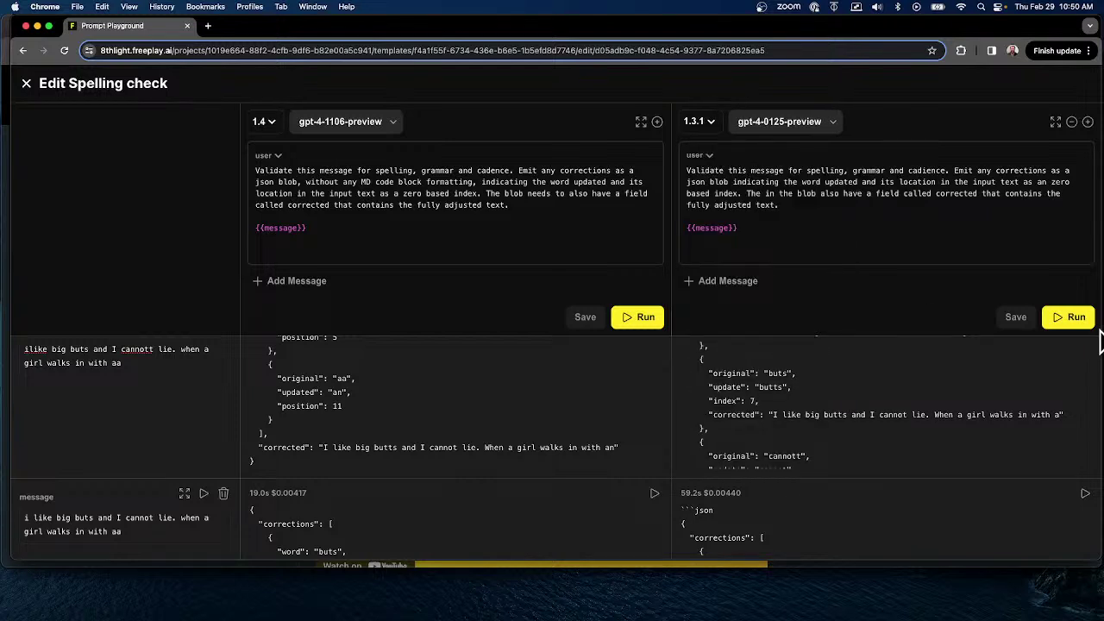
left_click(1058, 316)
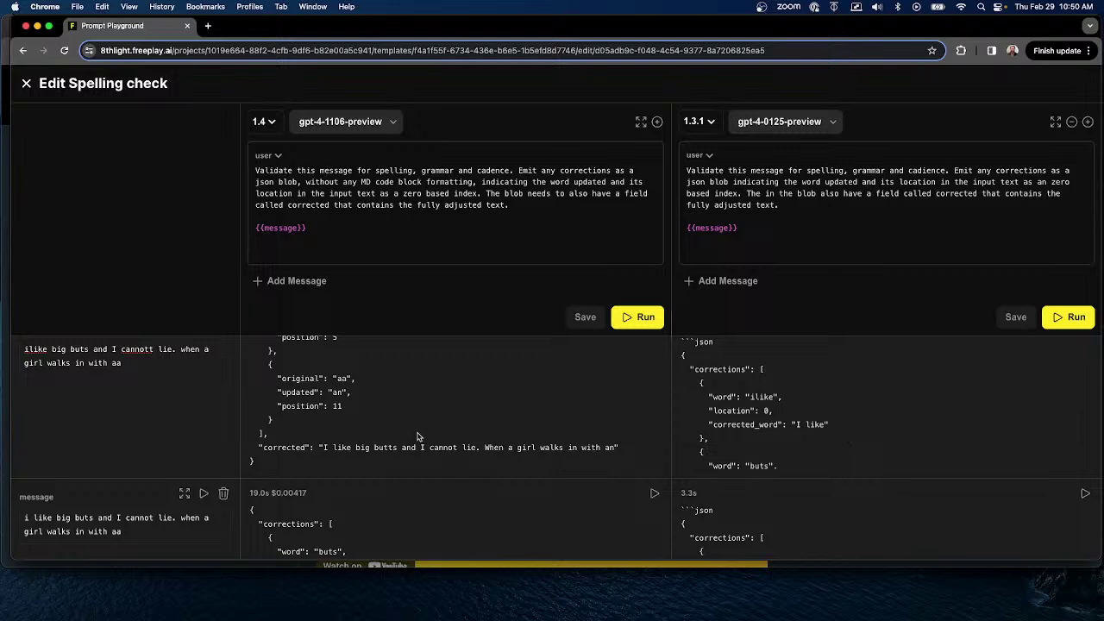
Compare version 1.3.1's word corrections and corrected text with version 1.4's output across the two test cases.
scroll(426, 438, "up", 5)
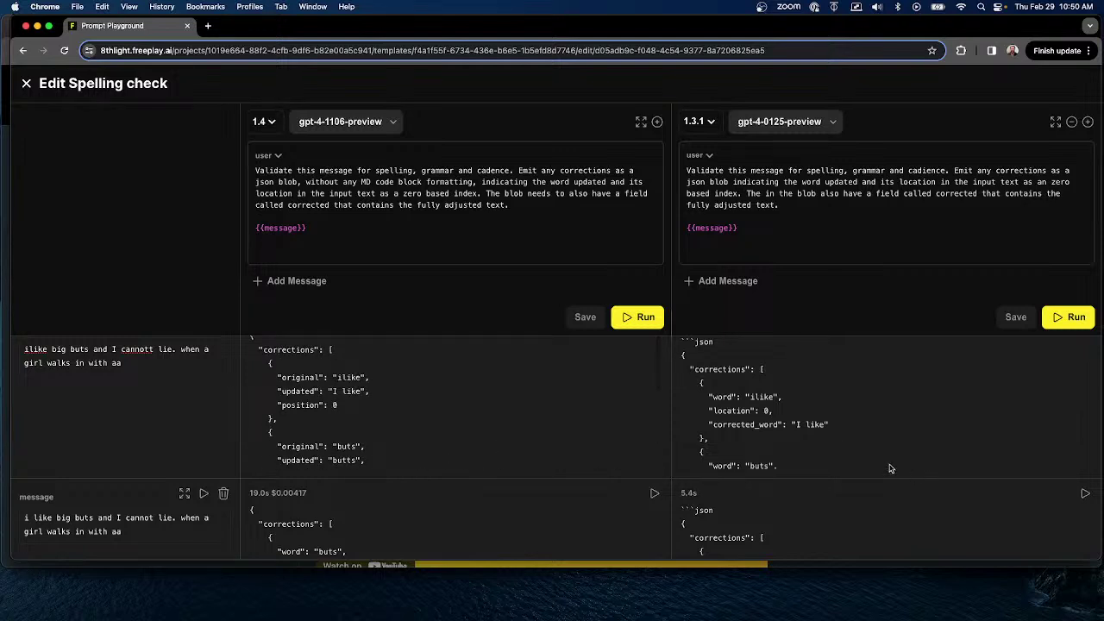
scroll(887, 463, "down", 4)
scroll(889, 500, "down", 5)
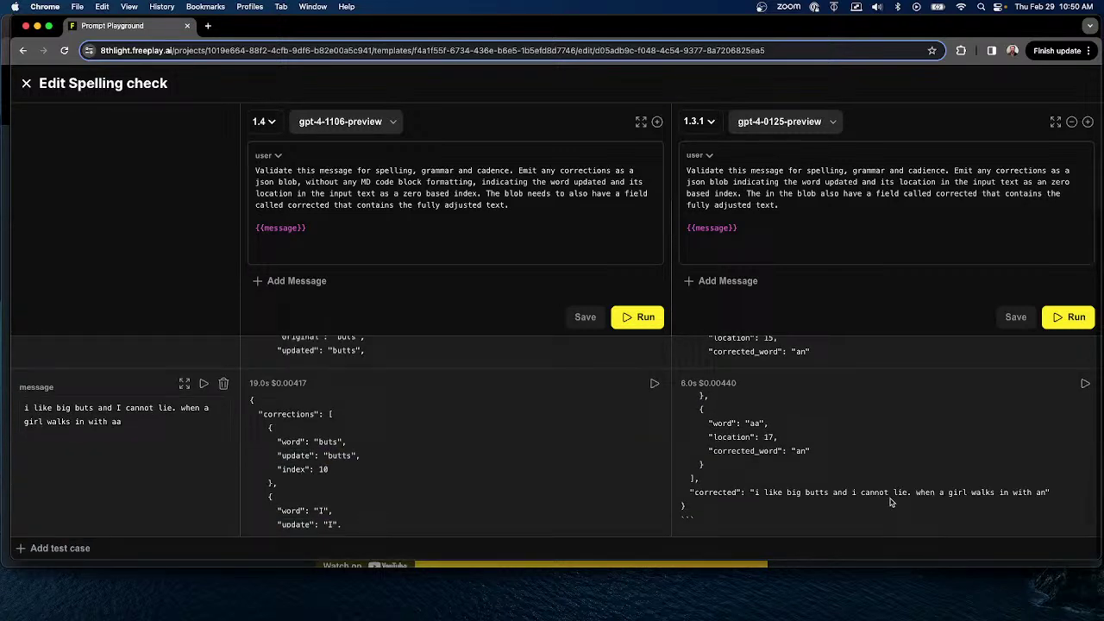
scroll(891, 502, "up", 5)
scroll(498, 443, "up", 4)
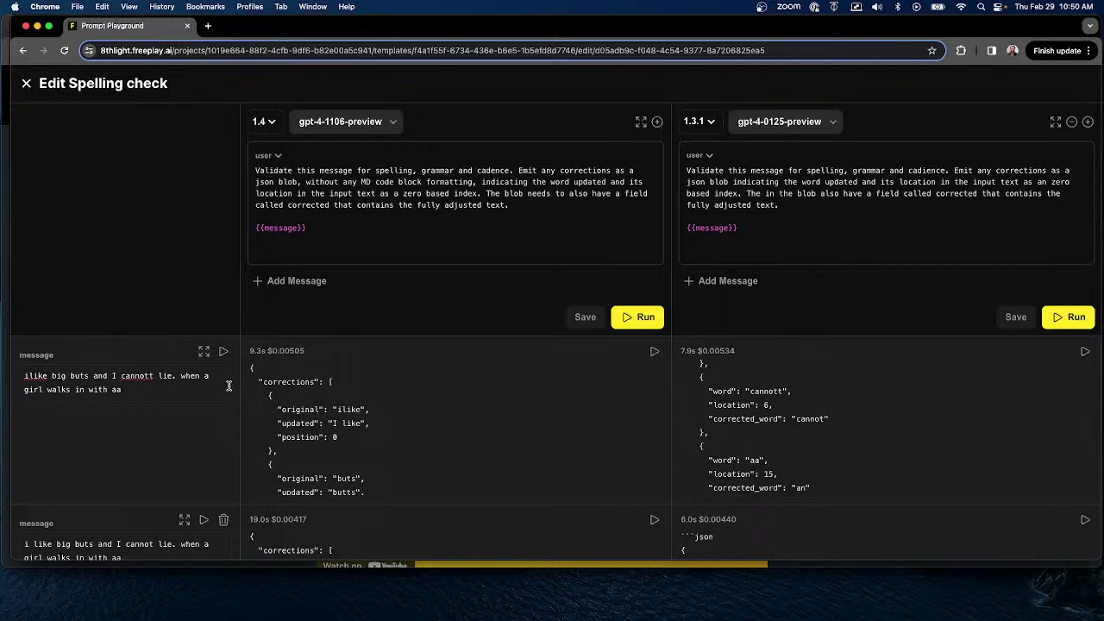
left_click(774, 226)
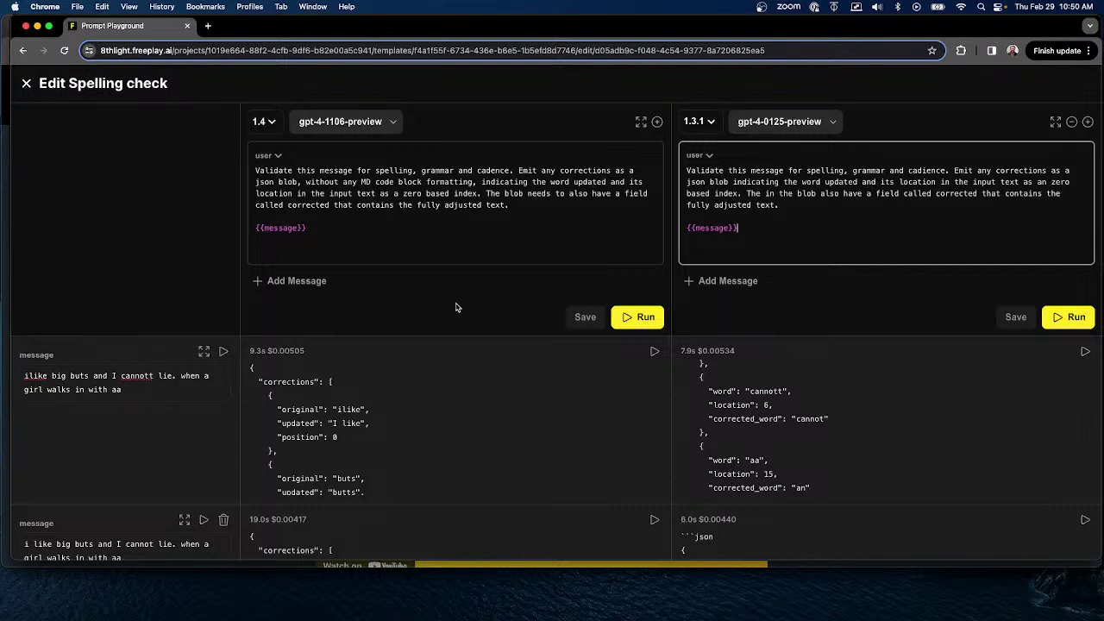
Switch the comparison prompt to version 1.3.2, run it on the test cases and highlight its instruction against MD code block formatting.
left_click(712, 127)
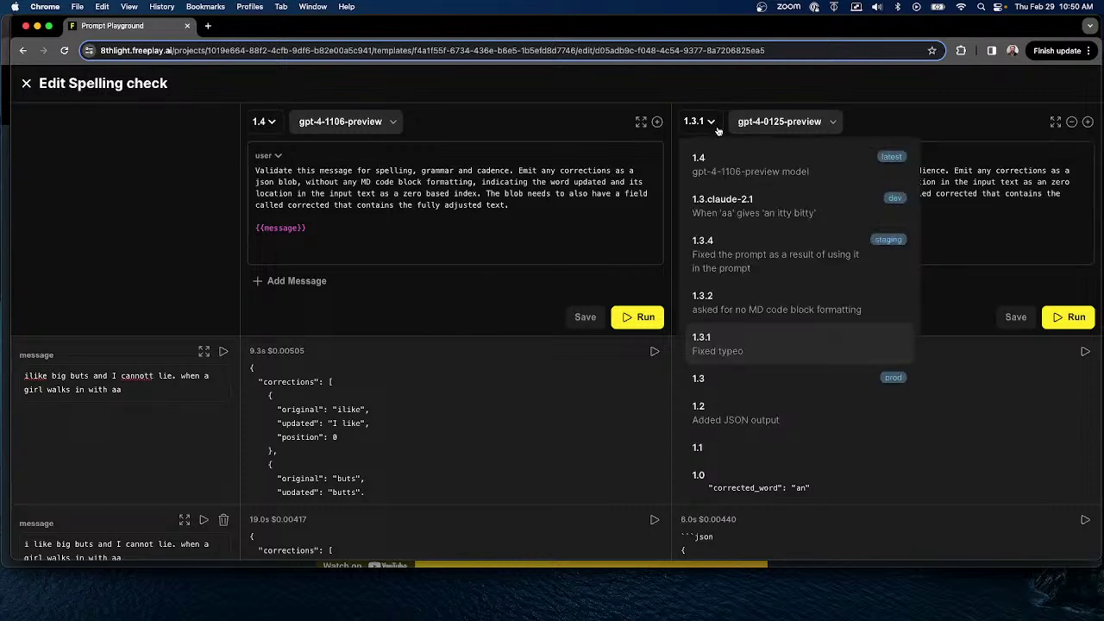
left_click(747, 308)
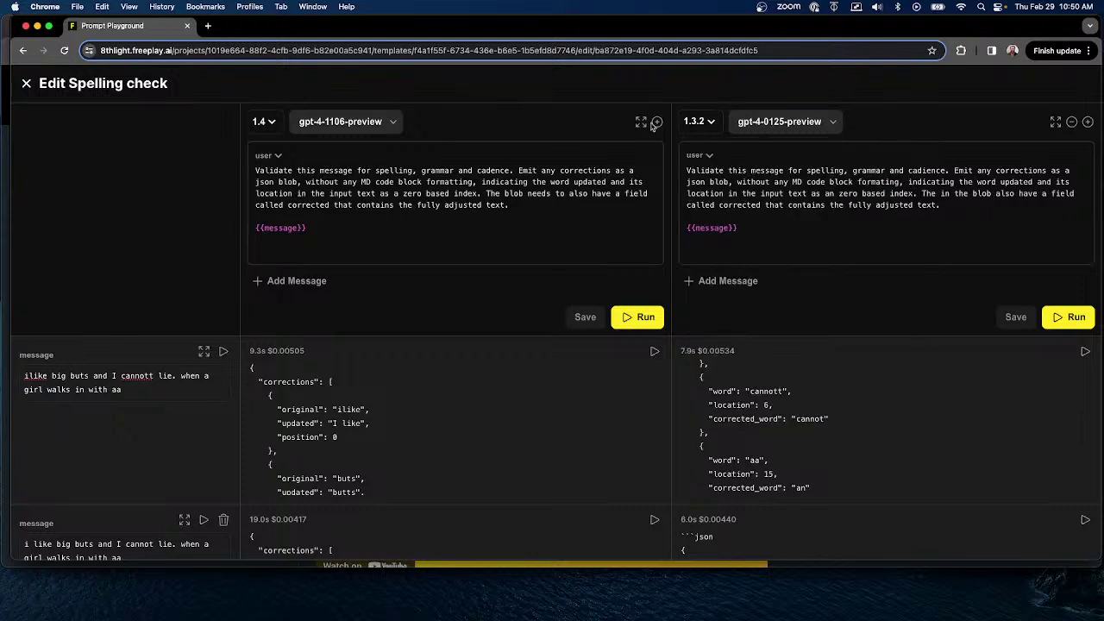
scroll(868, 409, "up", 5)
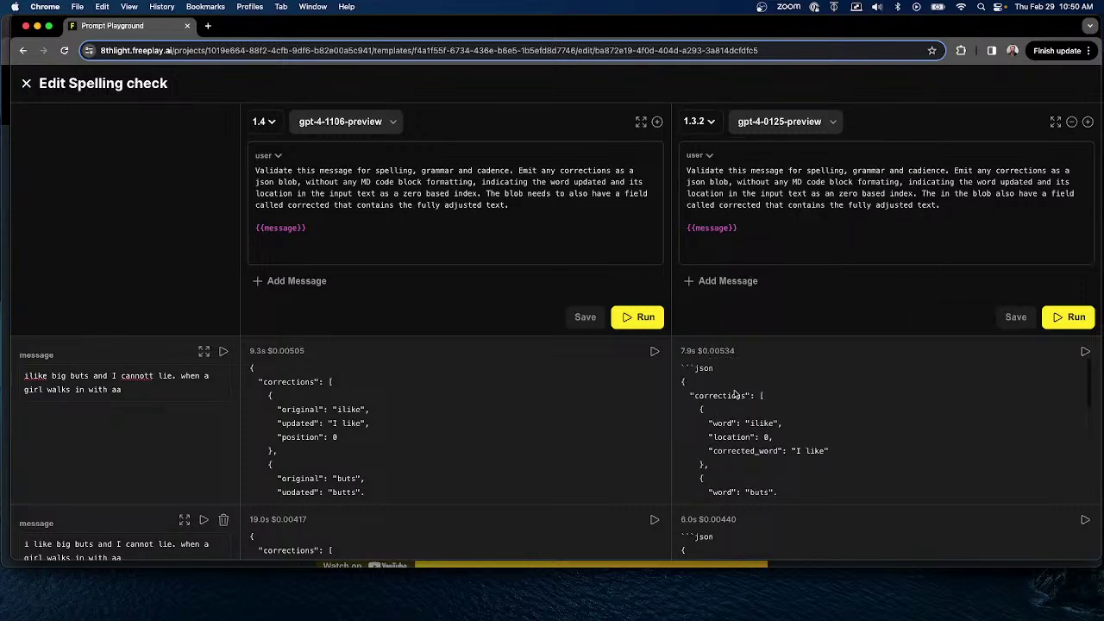
left_click(1069, 317)
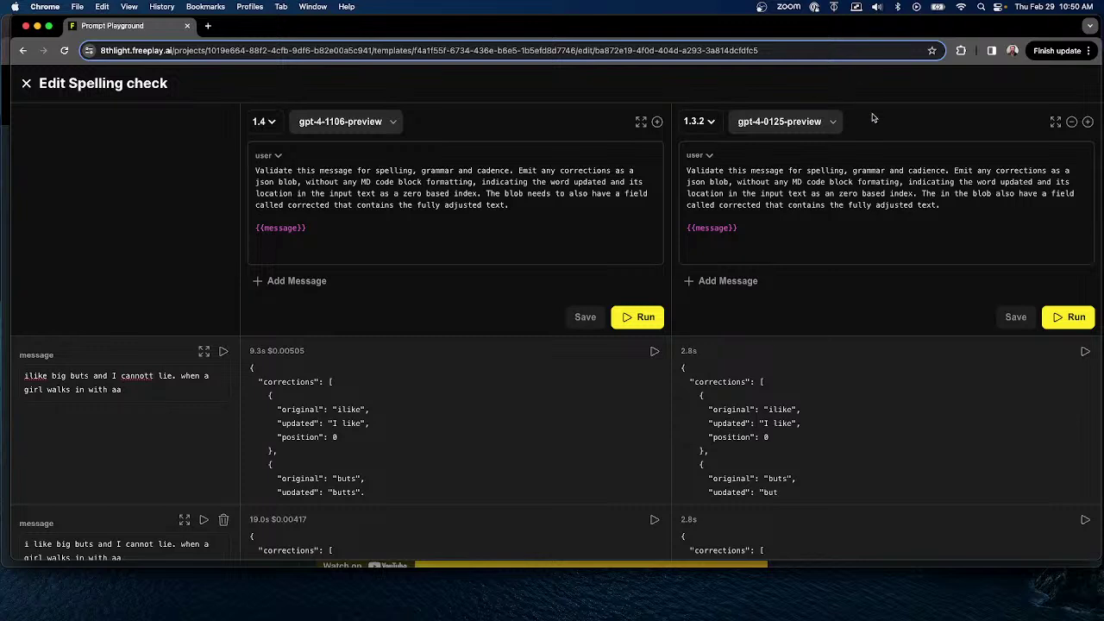
left_click_drag(956, 172, 903, 183)
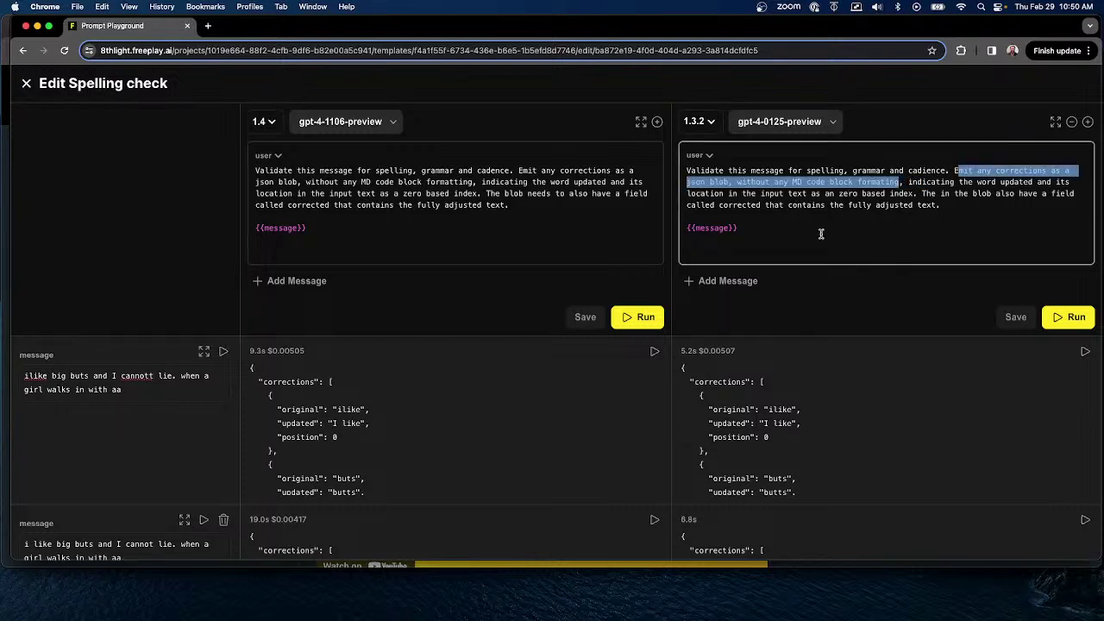
Switch the comparison prompt to version 1.3.4 and highlight its full instruction text.
left_click(705, 121)
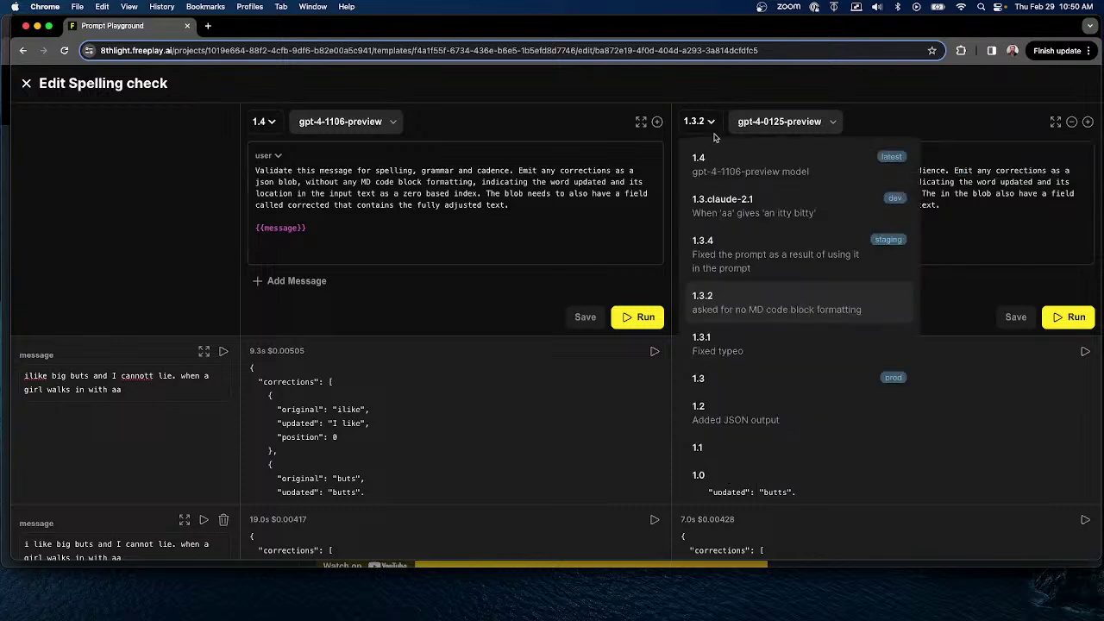
left_click(760, 269)
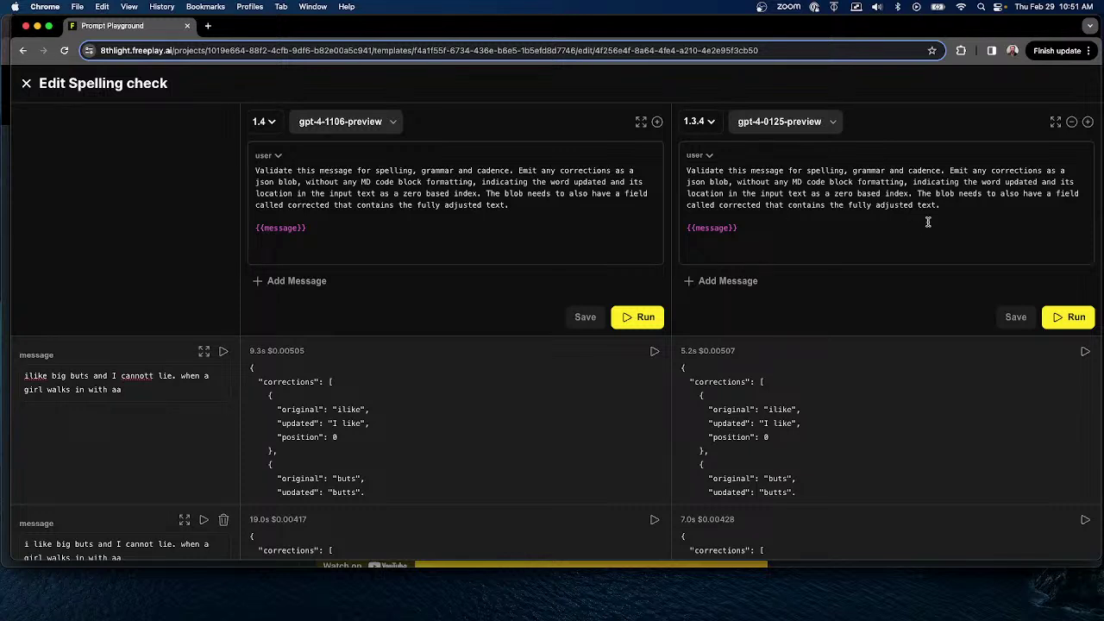
left_click_drag(943, 207, 660, 171)
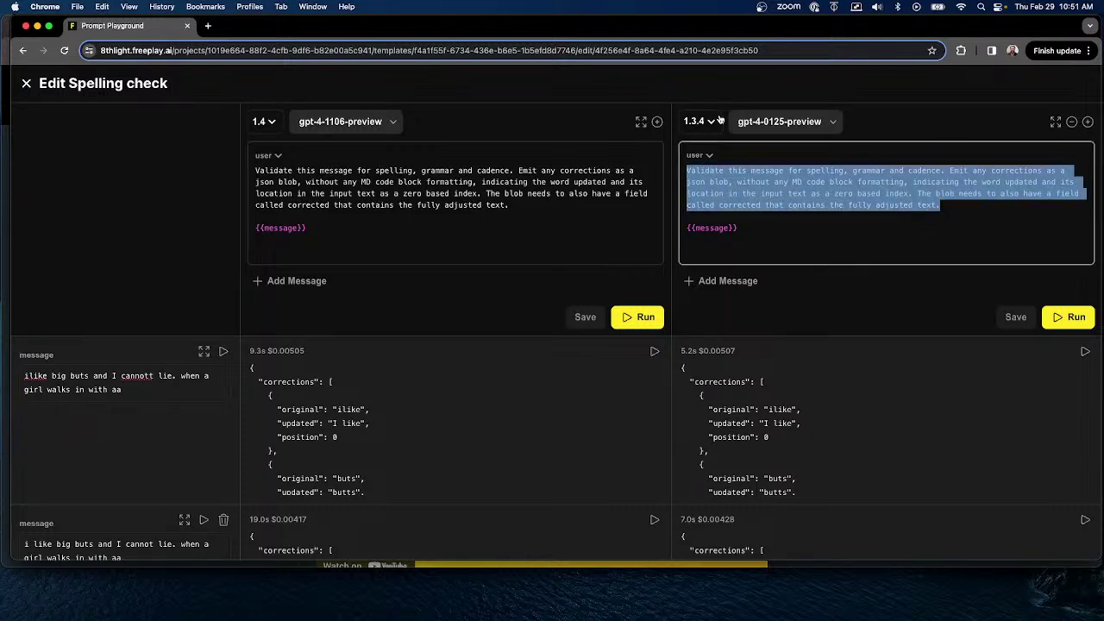
Copy the full instruction text of version 1.3.2 and set the comparison prompt back to version 1.3.4.
left_click(718, 121)
left_click(710, 297)
left_click_drag(947, 207, 669, 179)
right_click(721, 170)
left_click(764, 263)
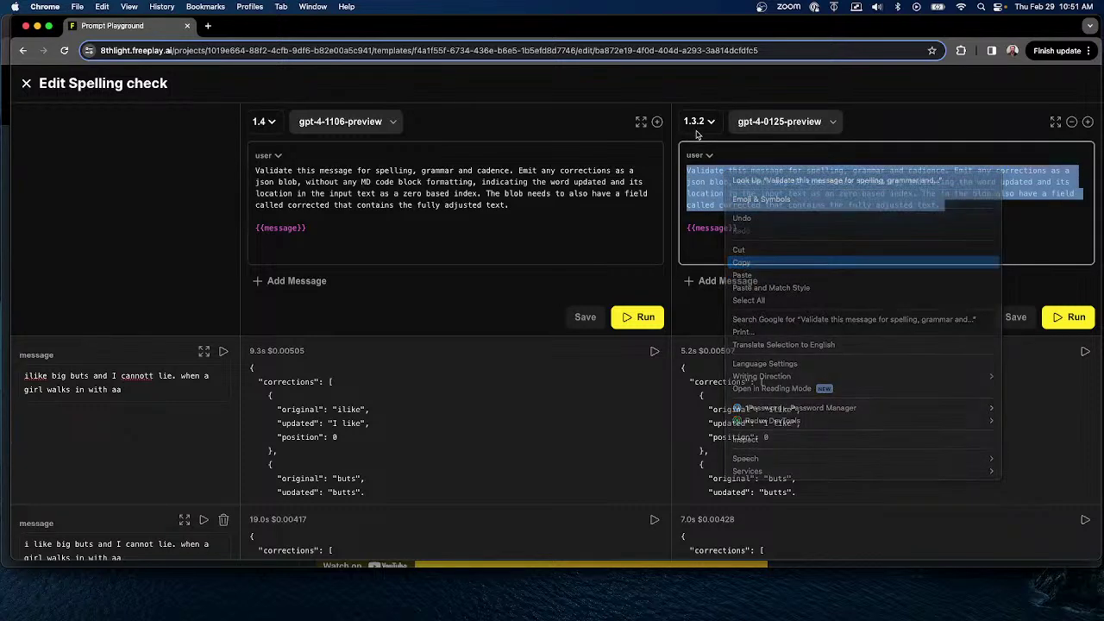
left_click(697, 123)
left_click(717, 241)
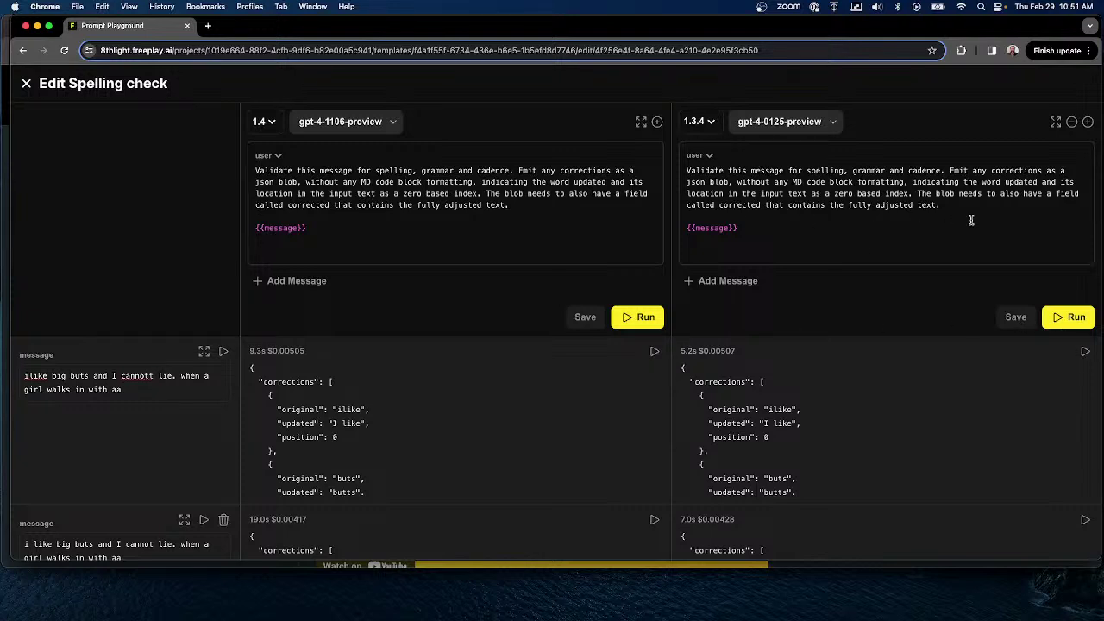
View the new-version save form using a trial letter "n" added to version 1.3.4's prompt, and discard the edit.
left_click(1002, 209)
type("n")
left_click(1016, 318)
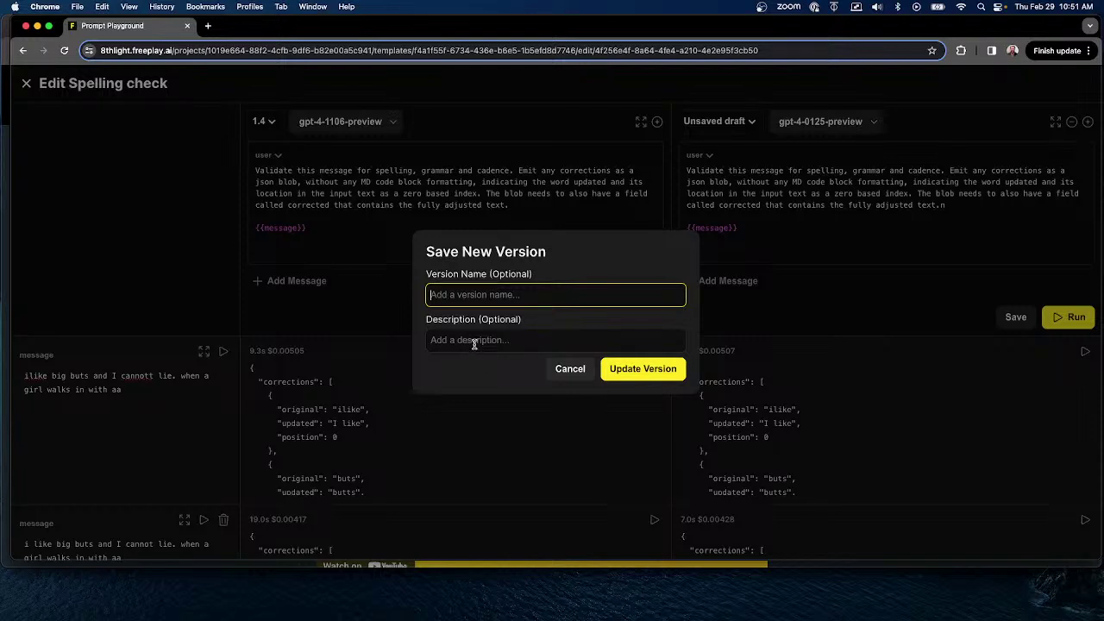
left_click(570, 369)
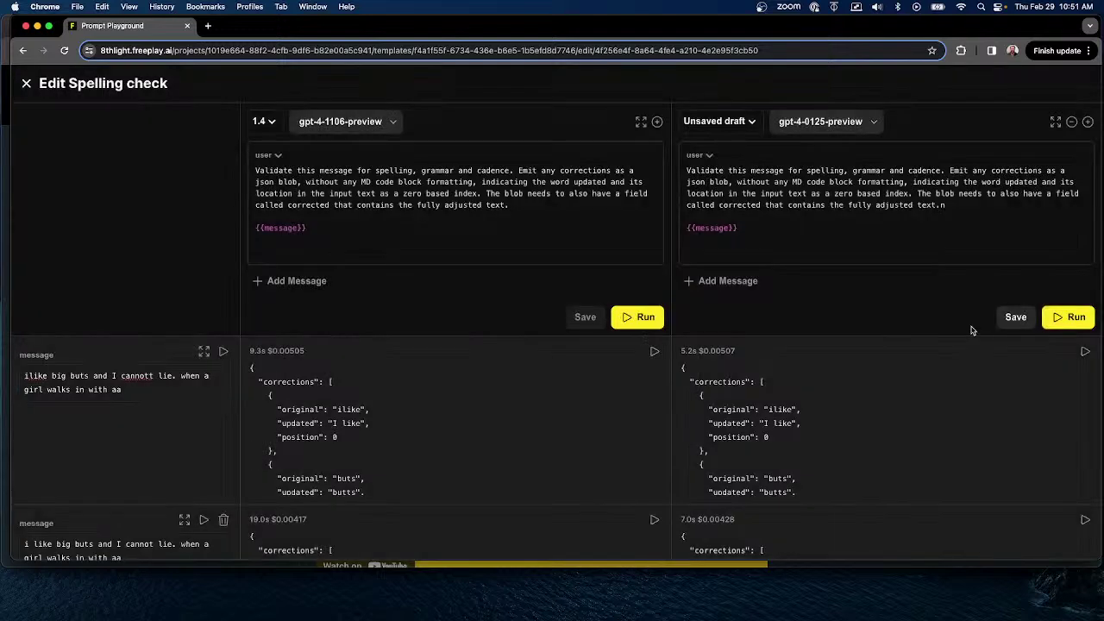
left_click(964, 206)
key("BackSpace")
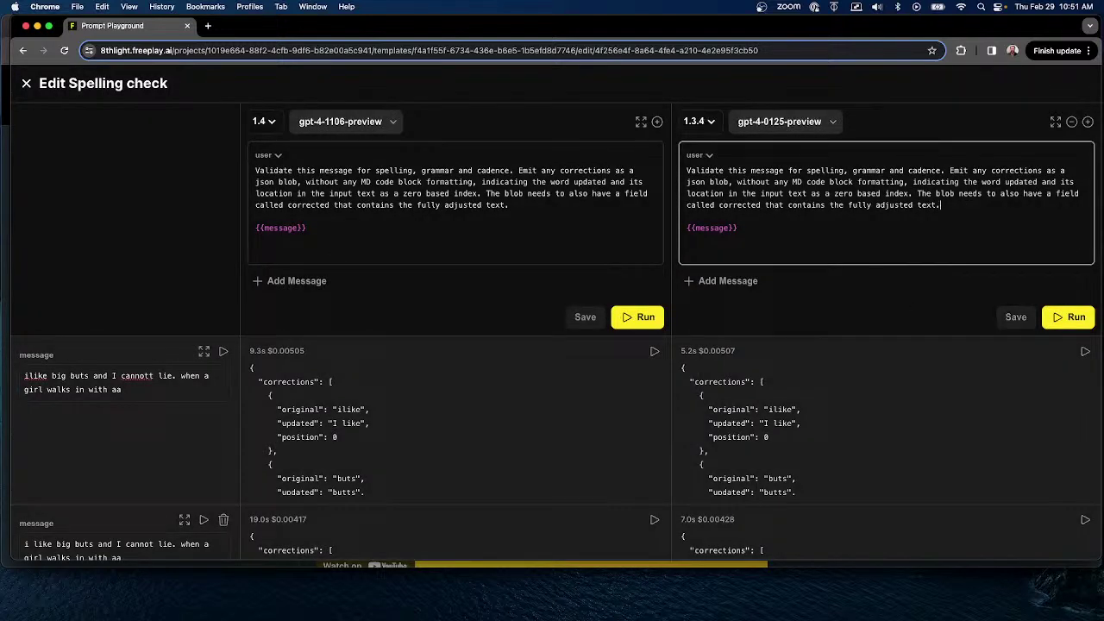
Add a test case with the copied version 1.3.2 instruction text as its message and run it on all prompts.
scroll(138, 410, "down", 5)
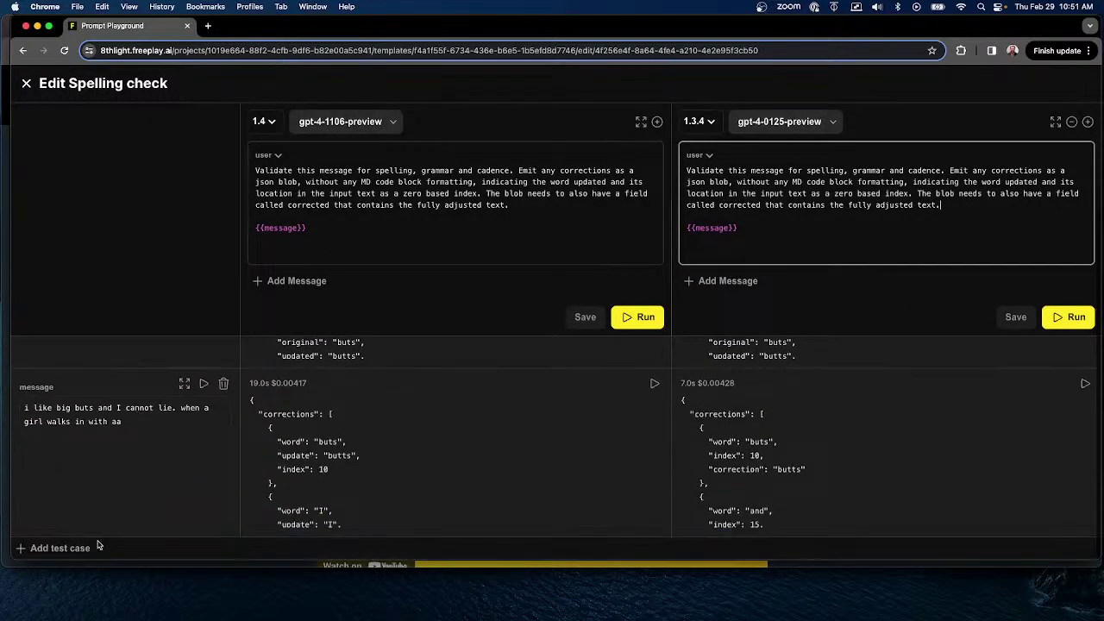
left_click(87, 545)
scroll(116, 527, "down", 2)
left_click(81, 424)
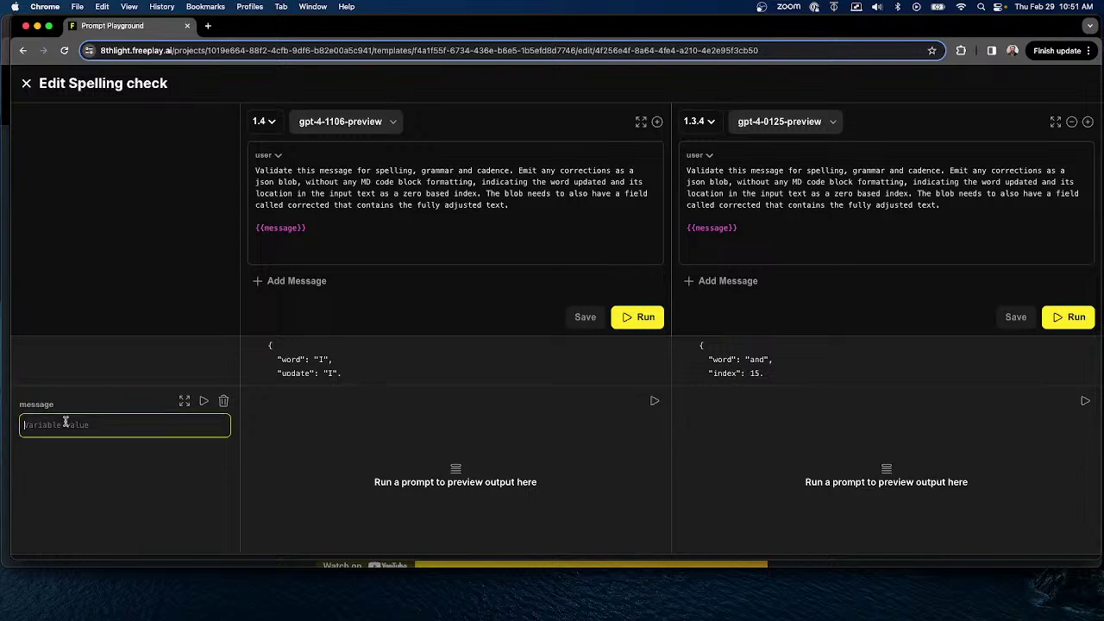
key("super+v")
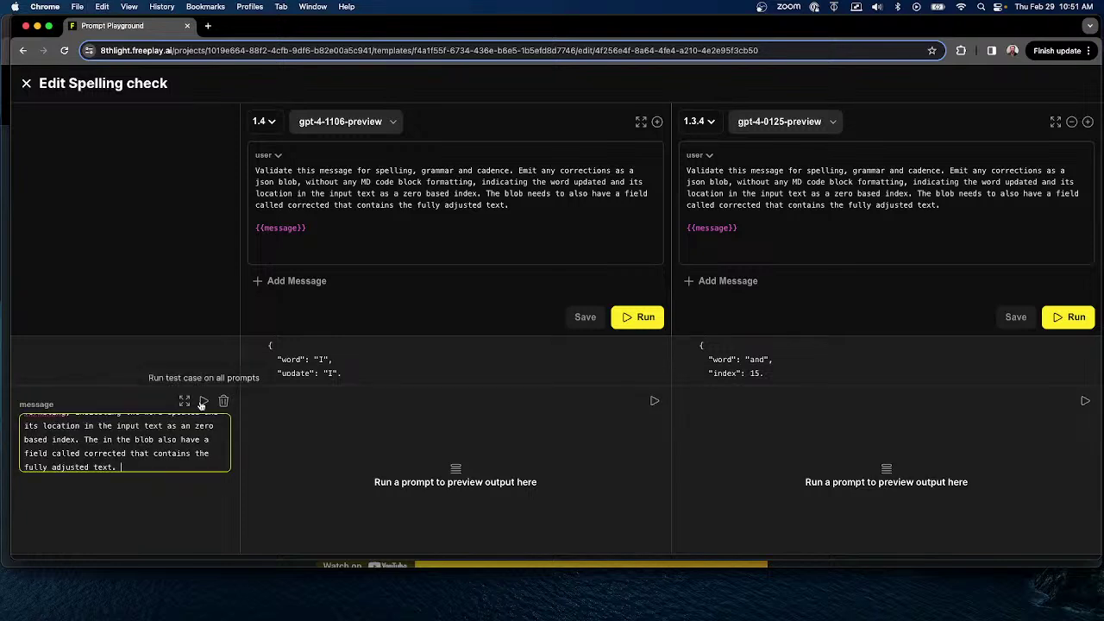
left_click(204, 400)
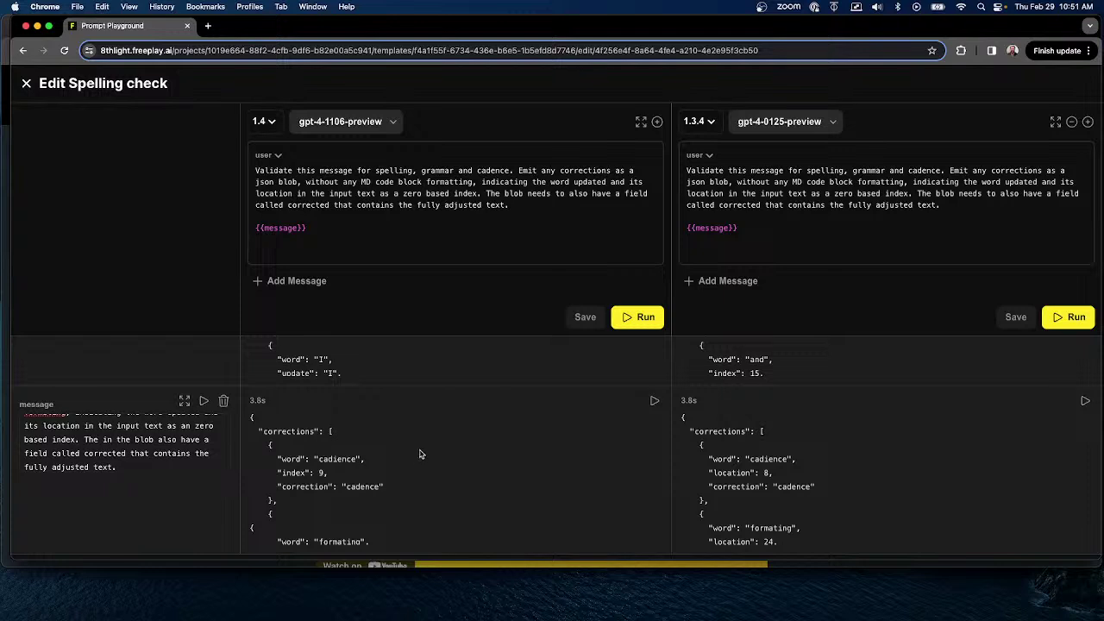
Examine the new test case's word corrections from versions 1.4 and 1.3.4, including version 1.3.4's full corrected text.
scroll(419, 451, "down", 1)
scroll(392, 466, "down", 2)
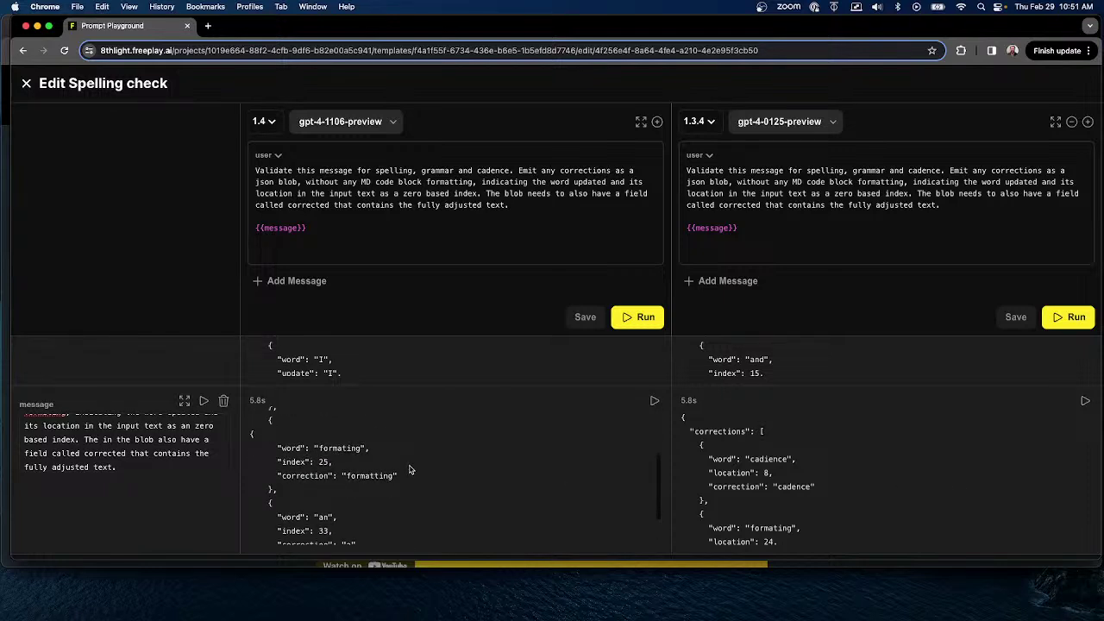
scroll(410, 470, "down", 1)
scroll(914, 483, "down", 5)
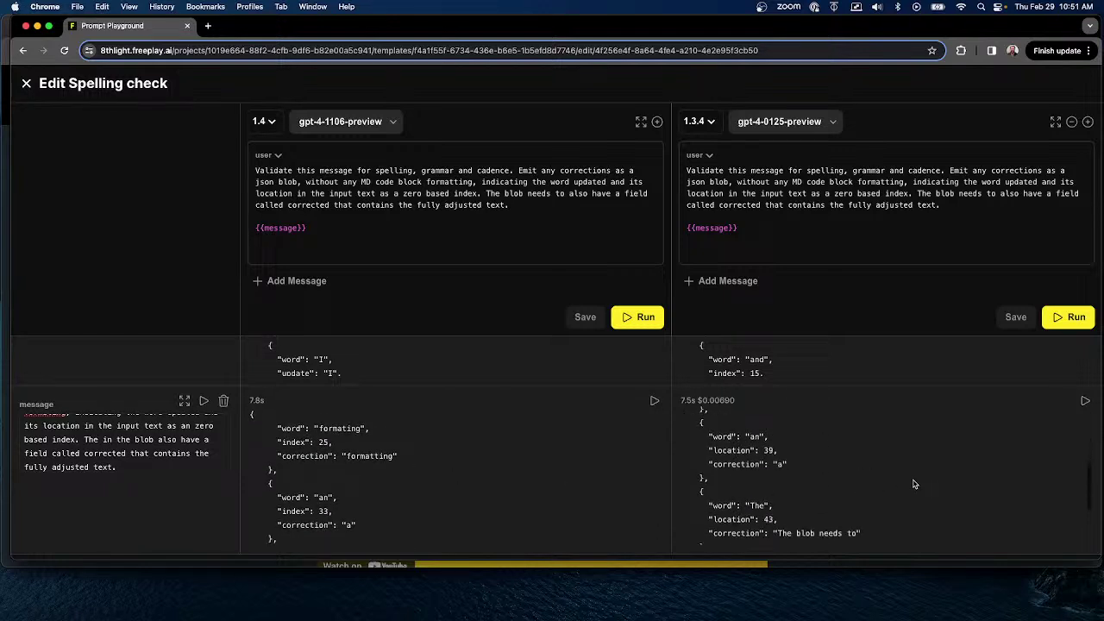
scroll(914, 484, "down", 5)
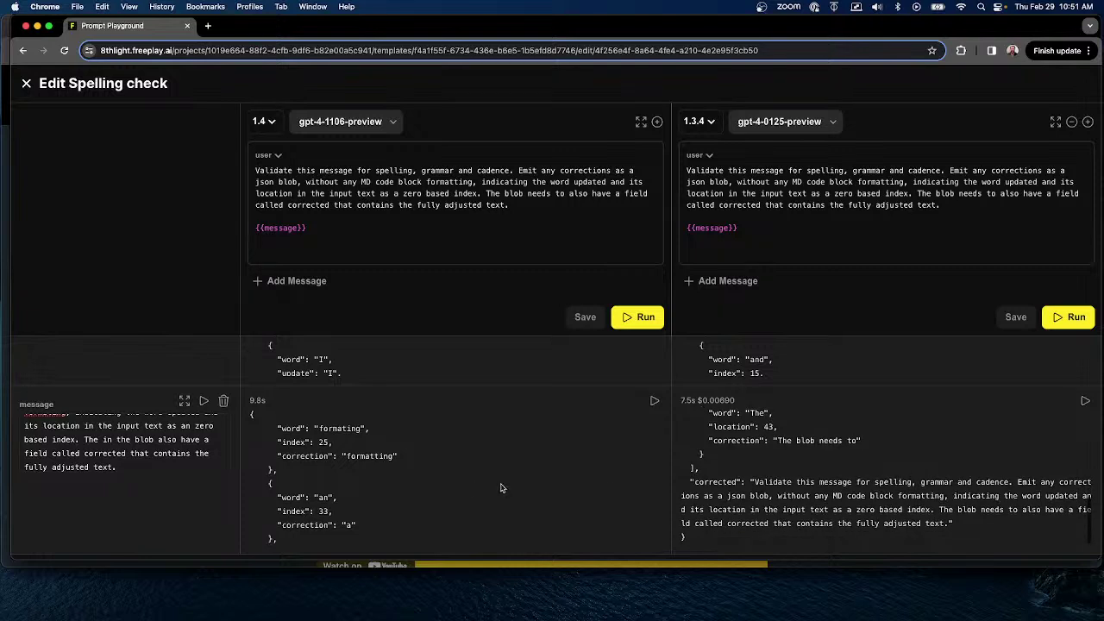
scroll(483, 488, "down", 2)
scroll(472, 488, "up", 2)
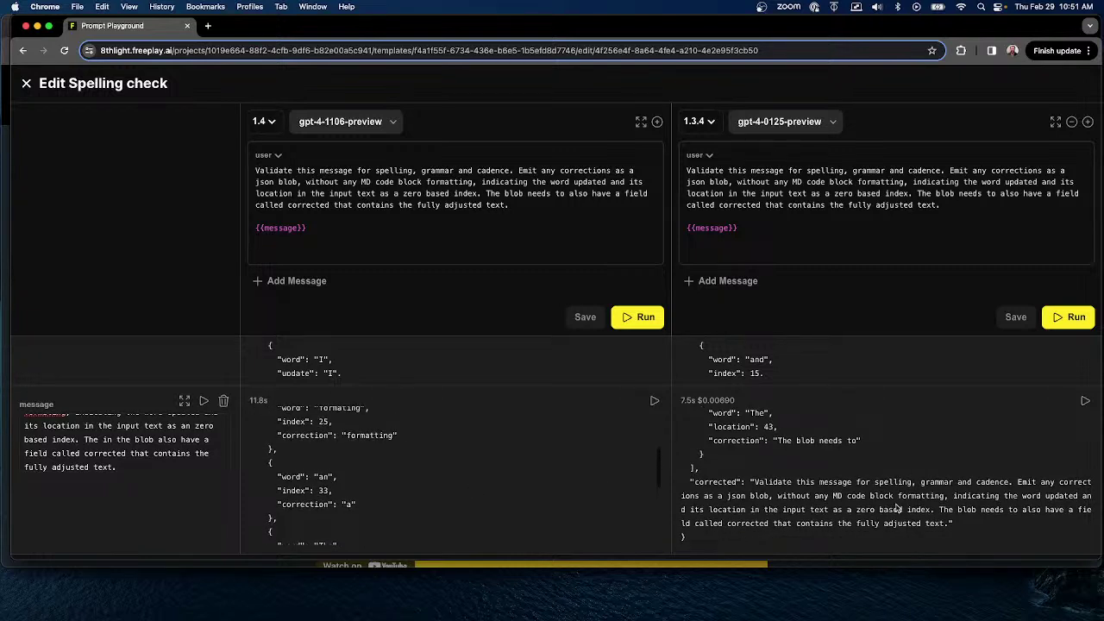
scroll(897, 508, "up", 4)
scroll(897, 508, "down", 1)
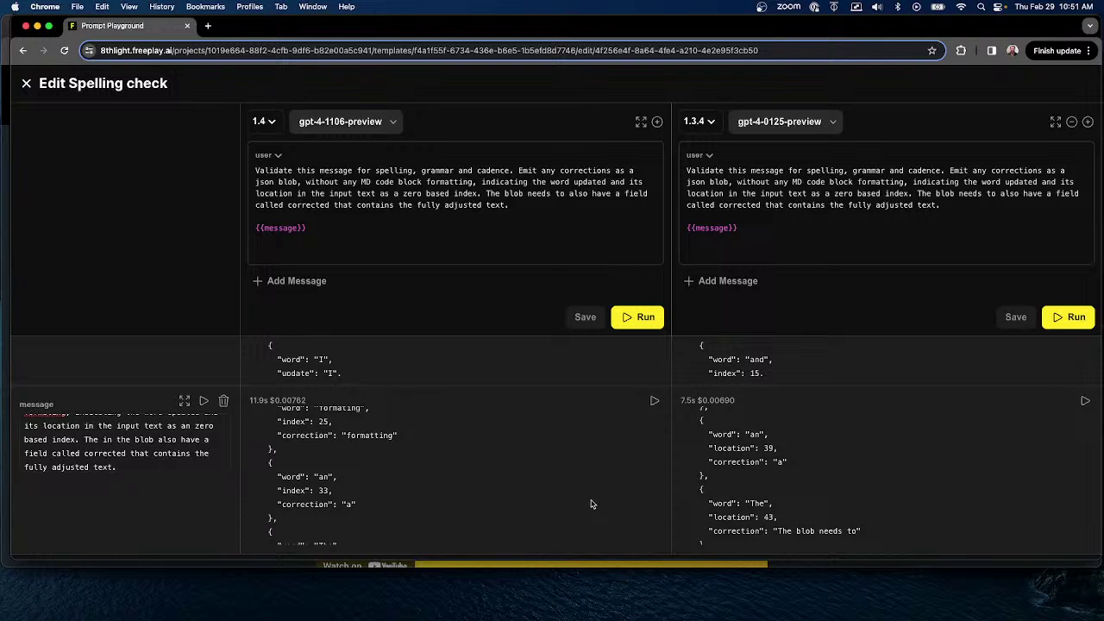
Compare how versions 1.4 and 1.3.4 correct the "The in the blob" wording and their full corrected texts.
scroll(482, 462, "down", 3)
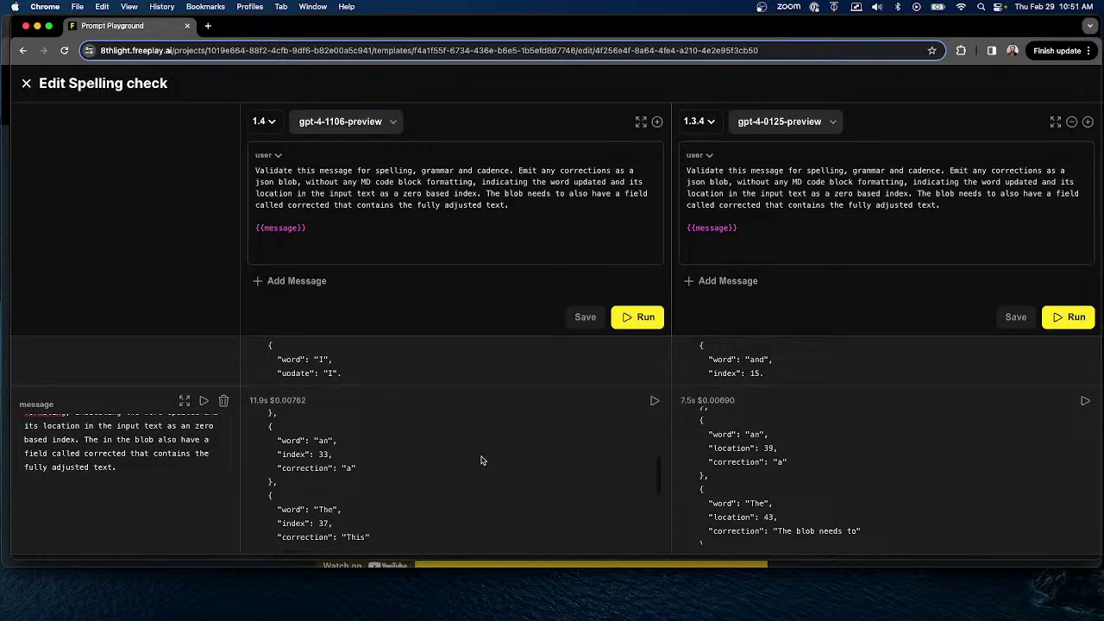
scroll(479, 461, "down", 1)
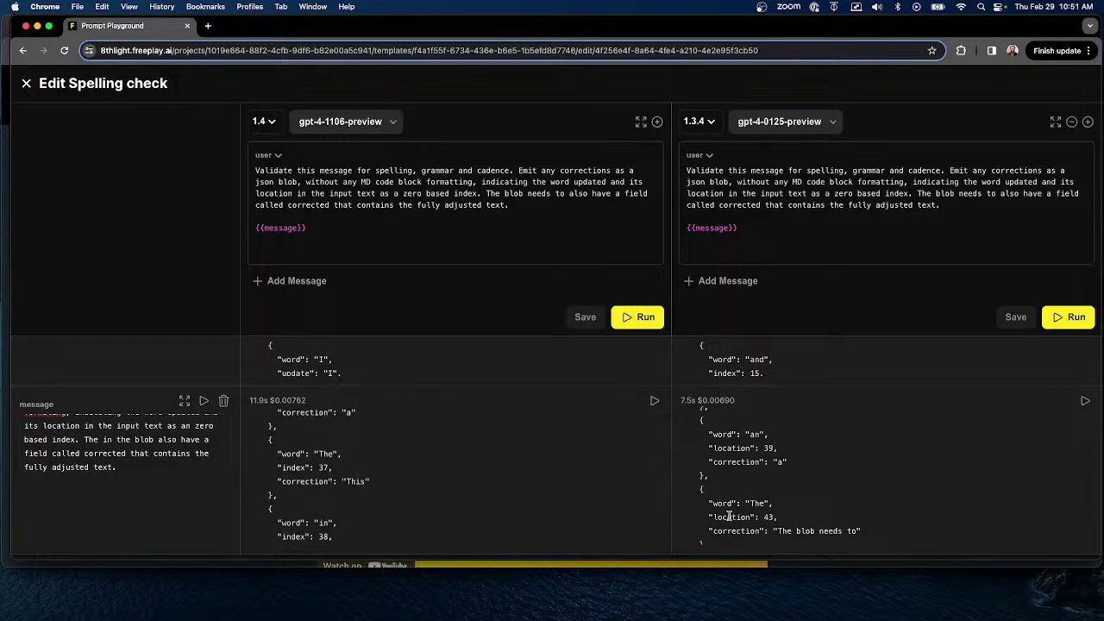
scroll(817, 502, "down", 3)
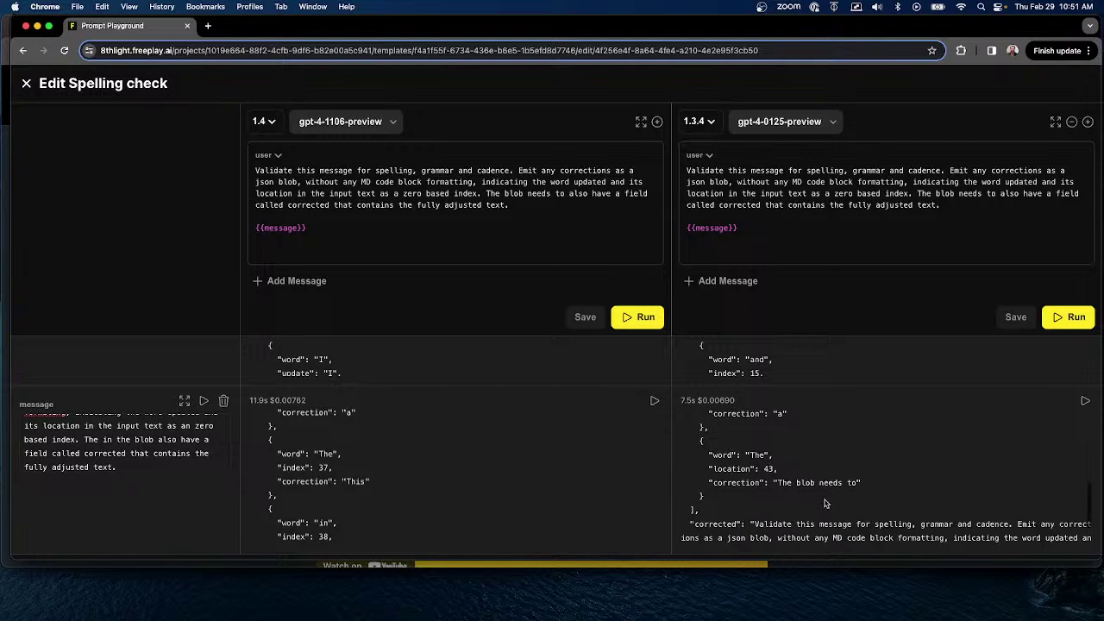
scroll(824, 502, "down", 1)
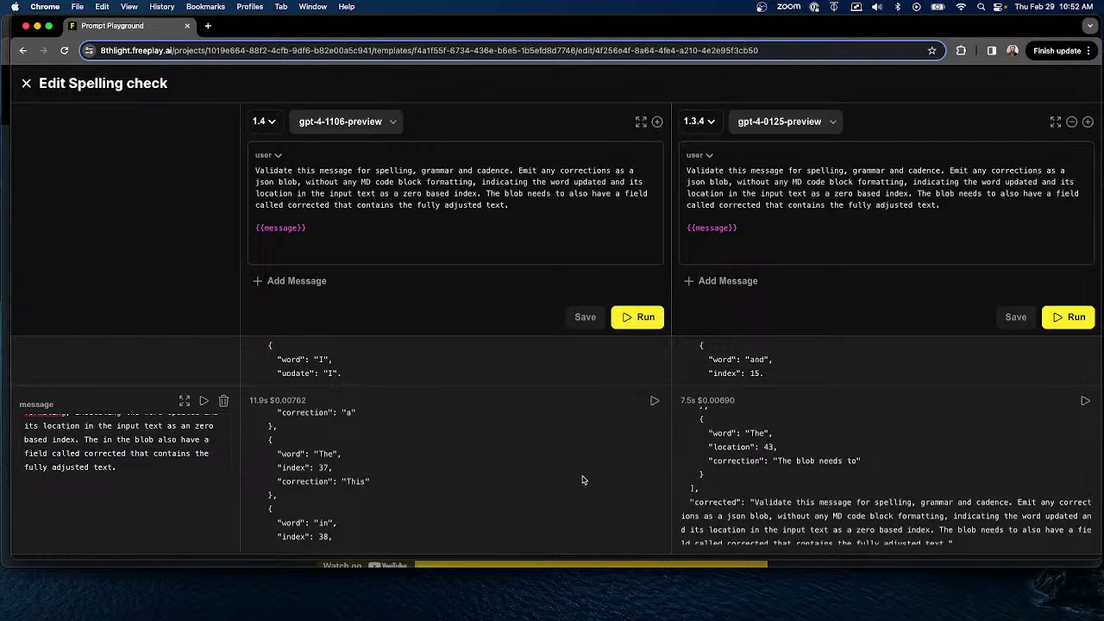
scroll(565, 478, "down", 7)
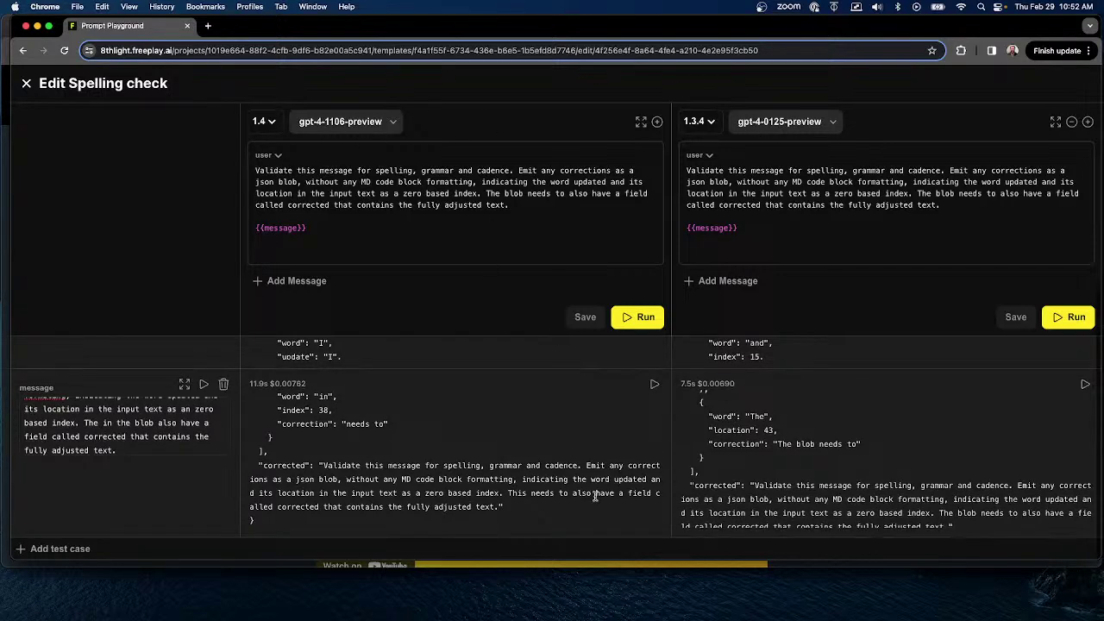
scroll(841, 447, "down", 1)
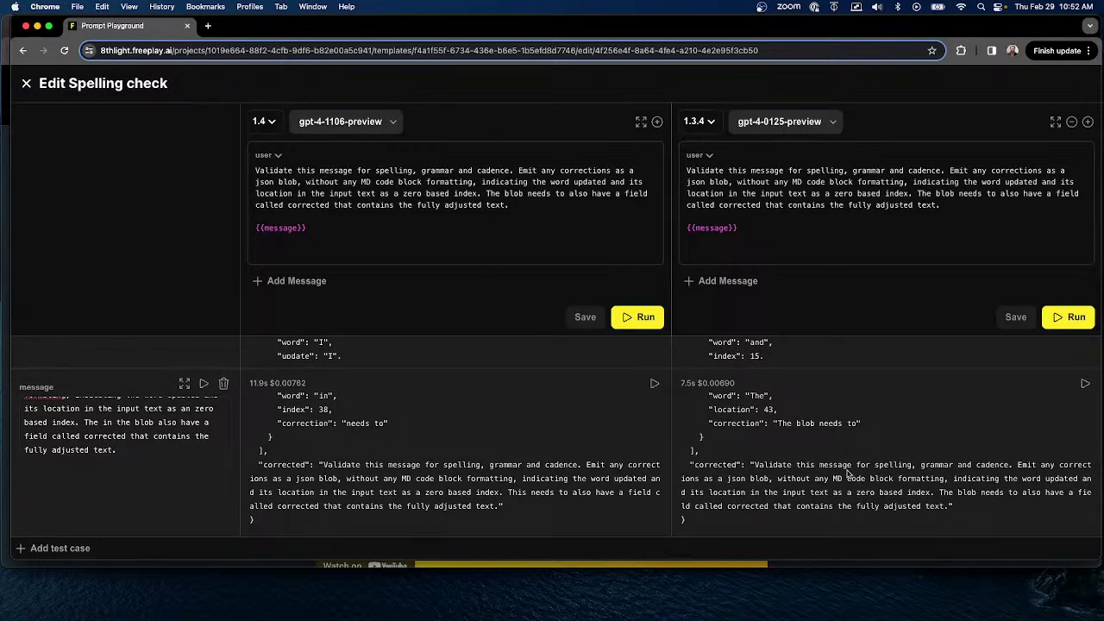
Review the comparison prompt's version descriptions, keep version 1.3.4, and view the beginning of the new test case's message and version 1.4 output.
left_click(710, 124)
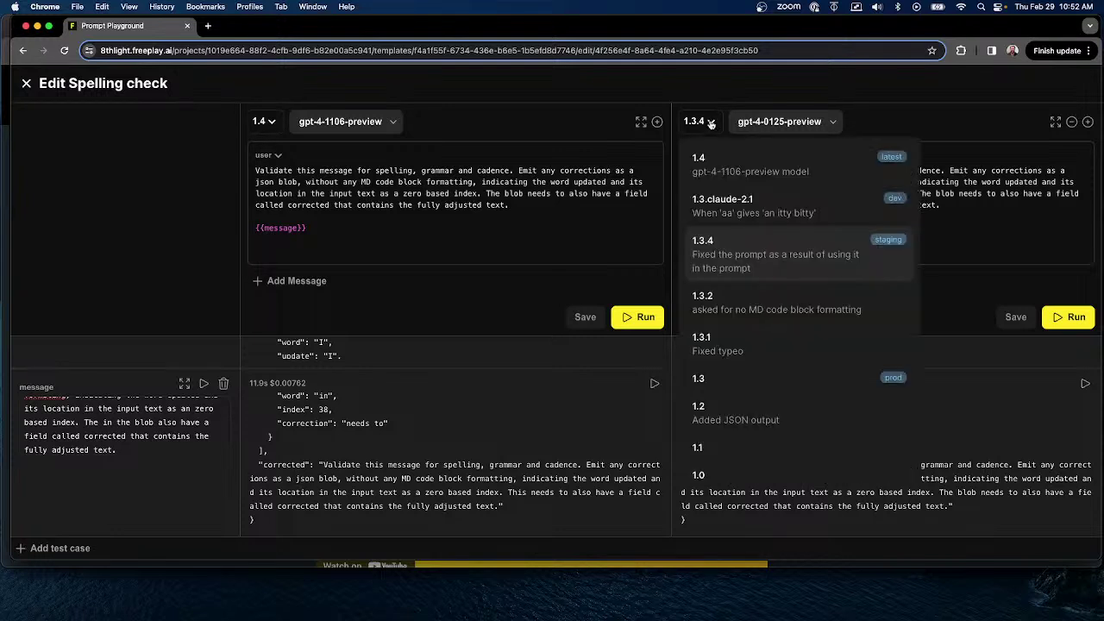
left_click(736, 263)
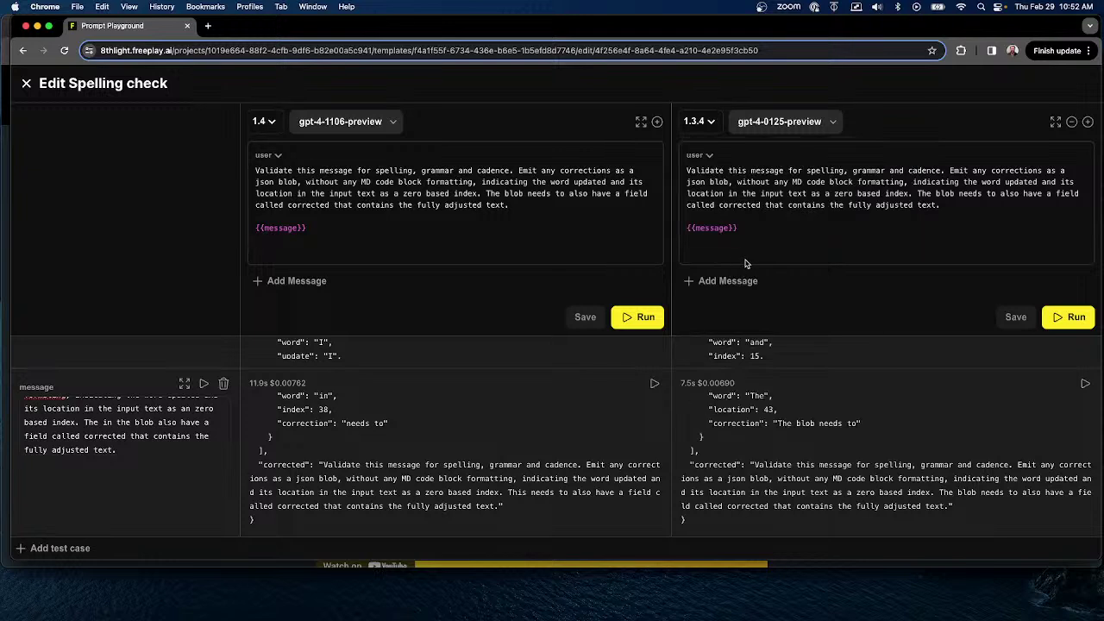
scroll(183, 457, "up", 10)
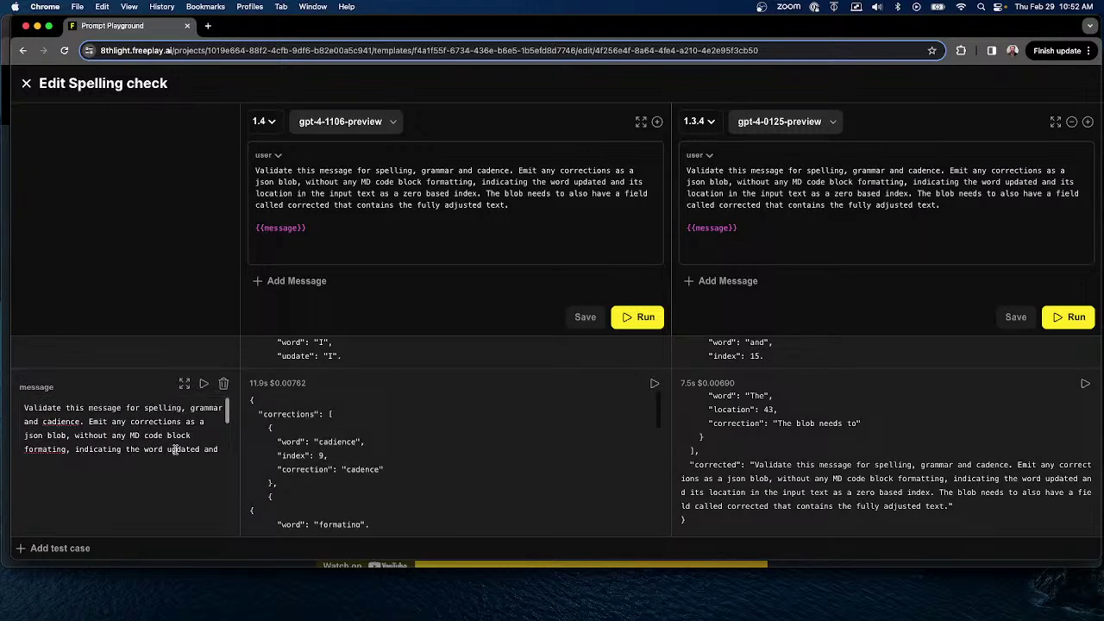
Compare how versions 1.4 and 1.3.4 correct each misspelled word in the first test case, the "ilike big buts" message.
left_click(222, 351)
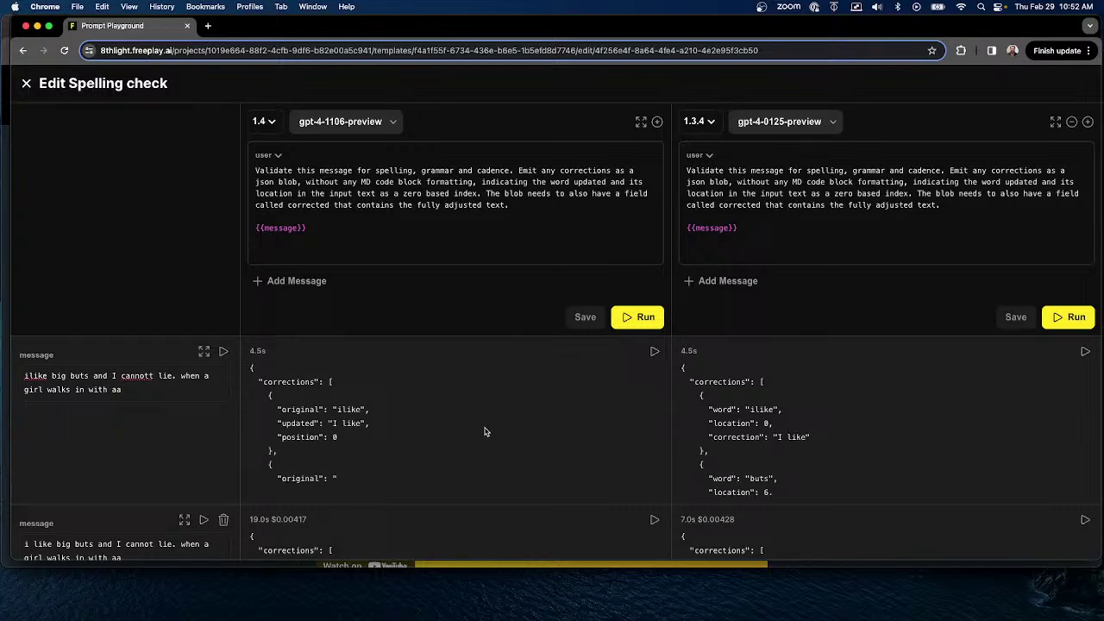
scroll(483, 423, "down", 1)
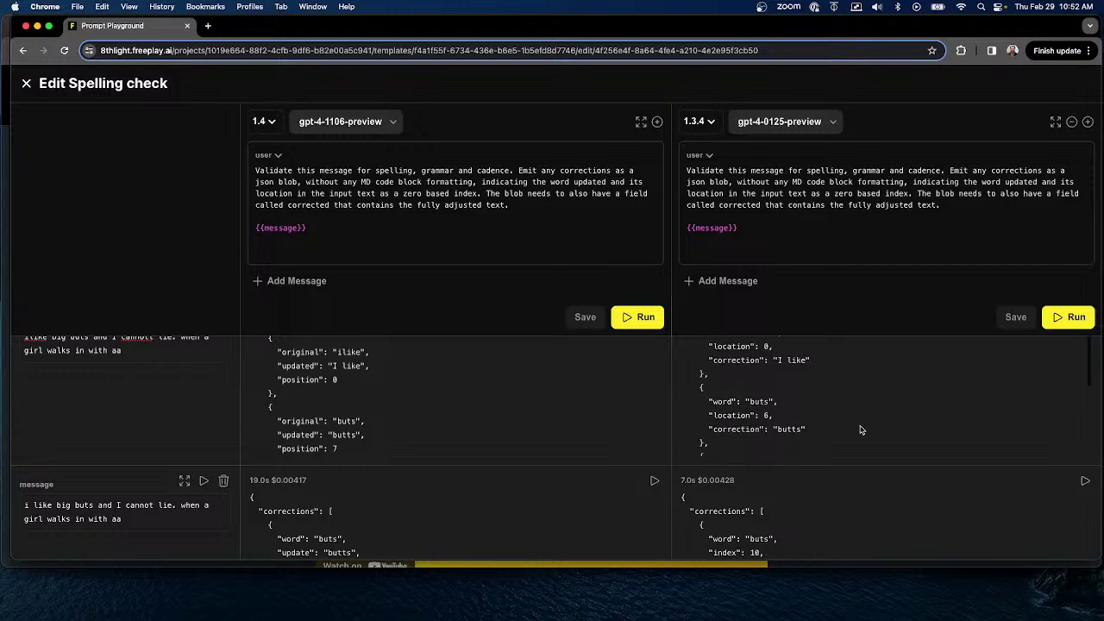
scroll(507, 408, "down", 1)
scroll(507, 408, "down", 1)
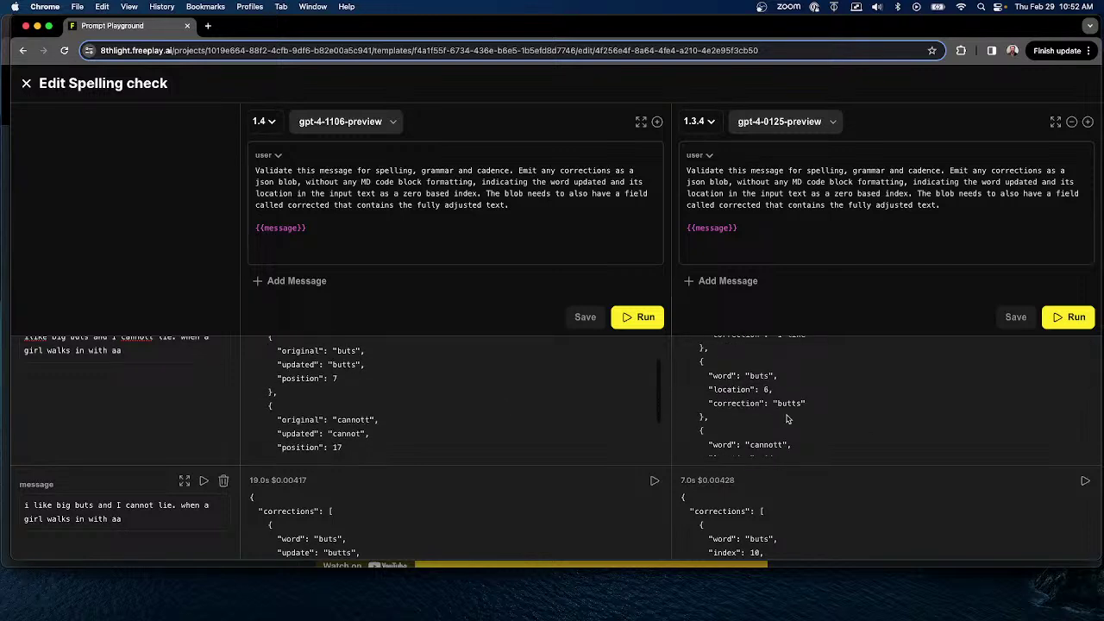
scroll(491, 426, "down", 5)
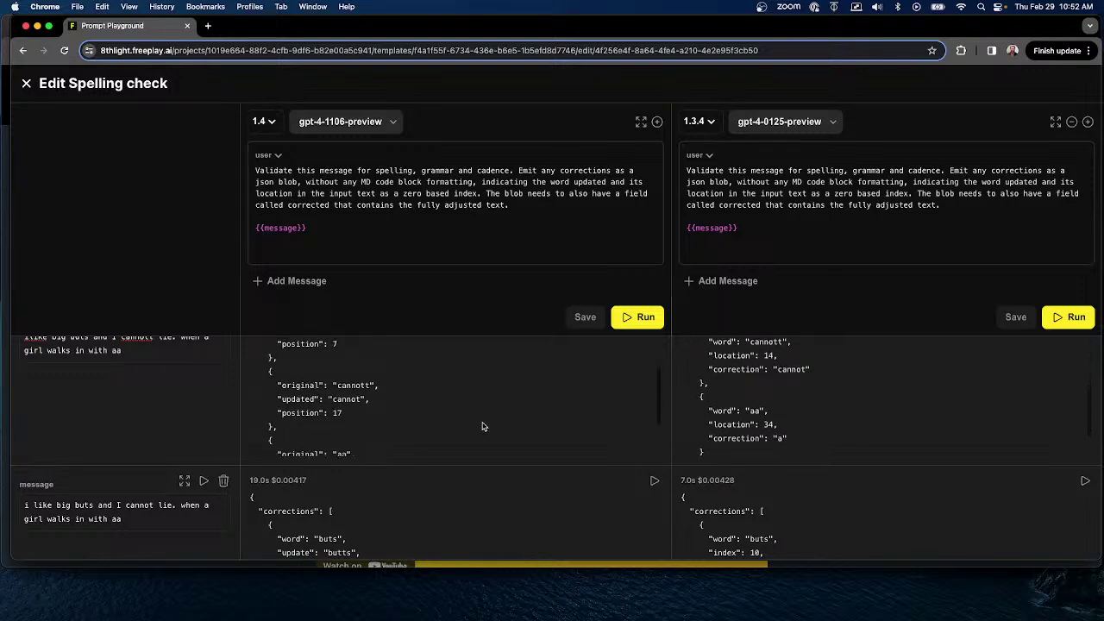
scroll(483, 425, "up", 5)
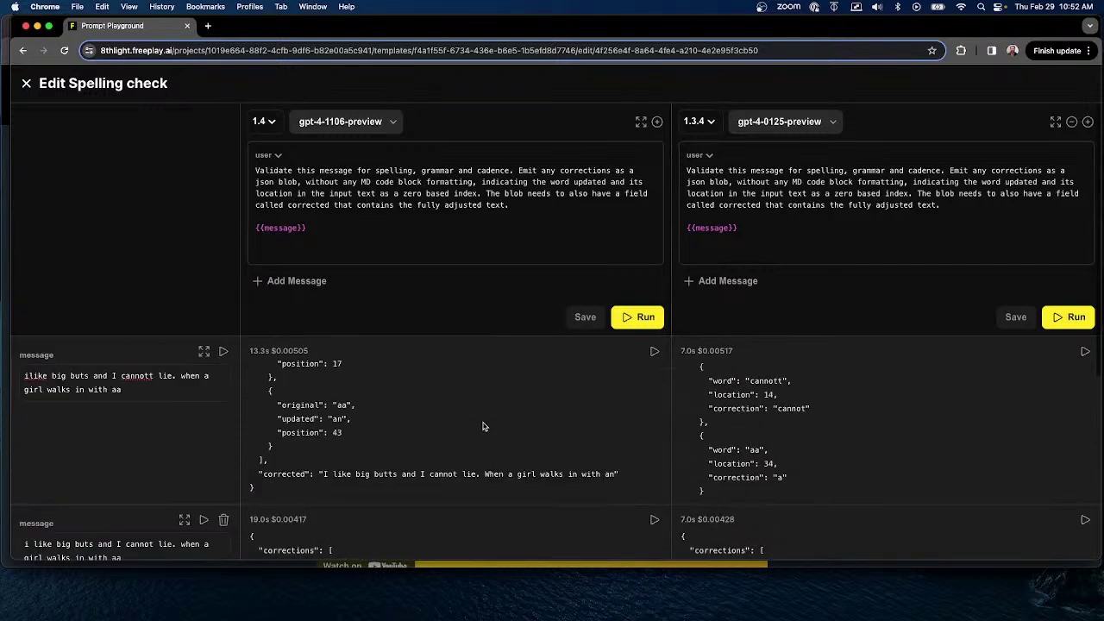
Check the positions both versions report for "ilike" and "buts" by counting characters in the first test case's message.
scroll(412, 433, "up", 5)
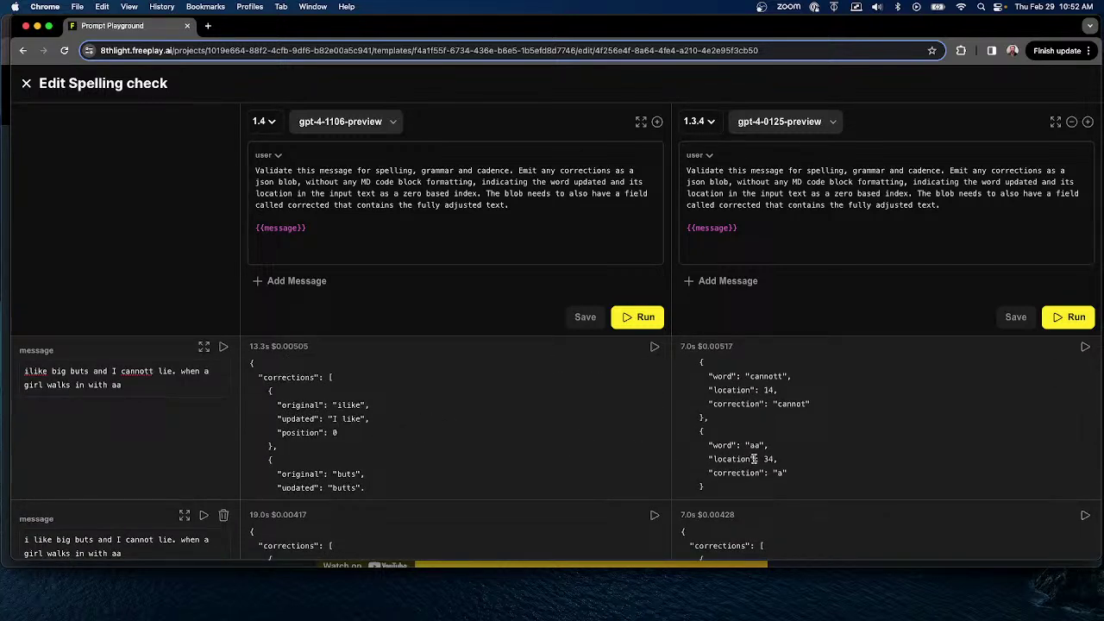
scroll(806, 444, "up", 3)
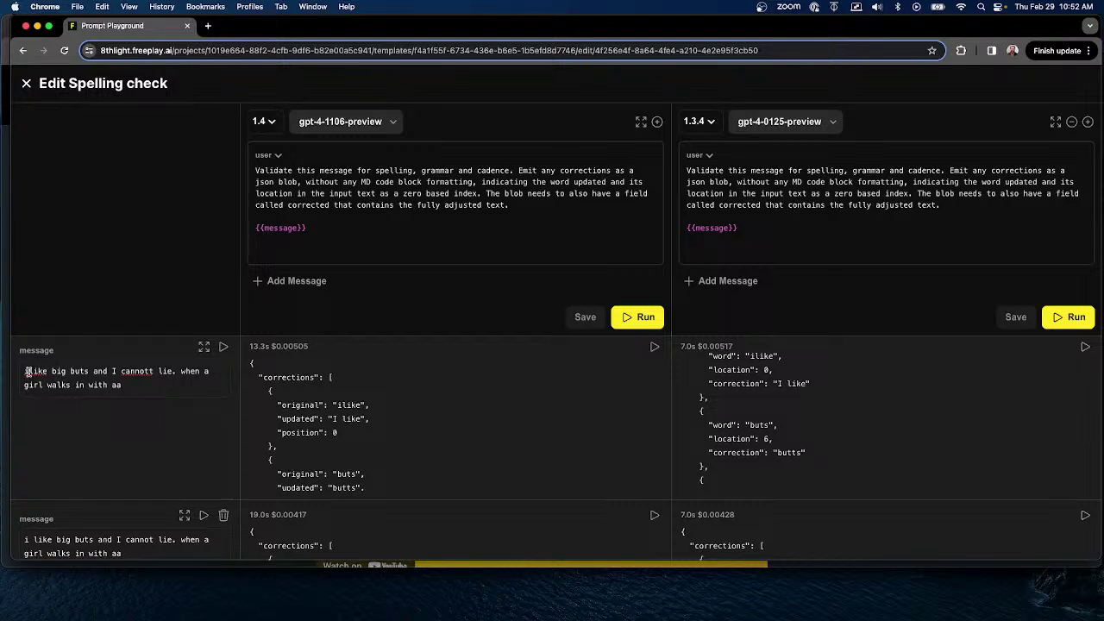
left_click_drag(29, 371, 39, 372)
key("Left")
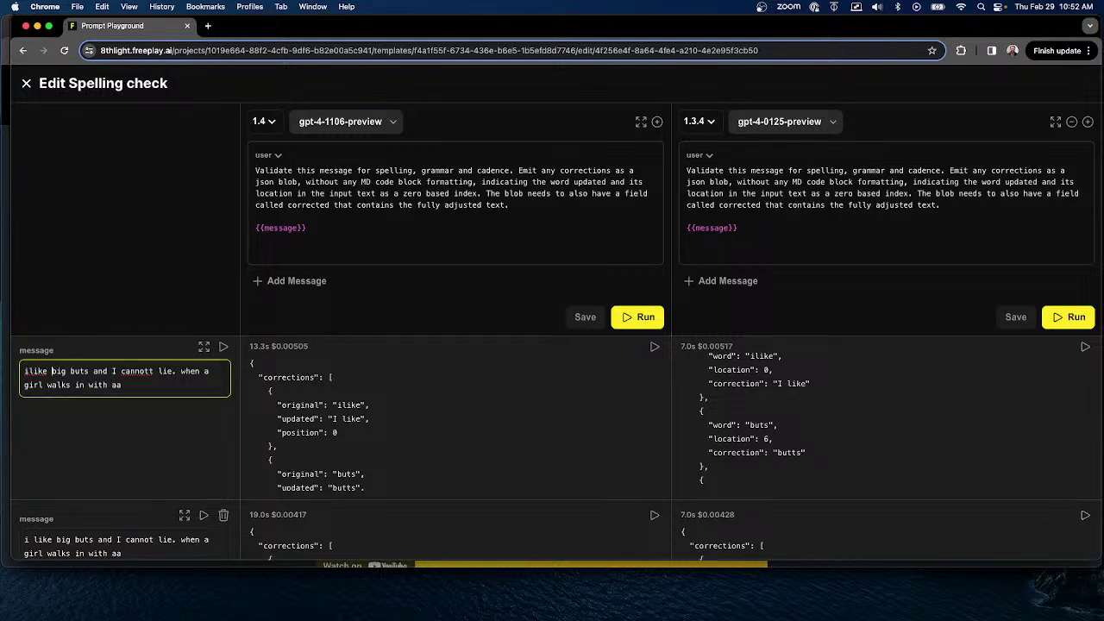
scroll(537, 429, "up", 1)
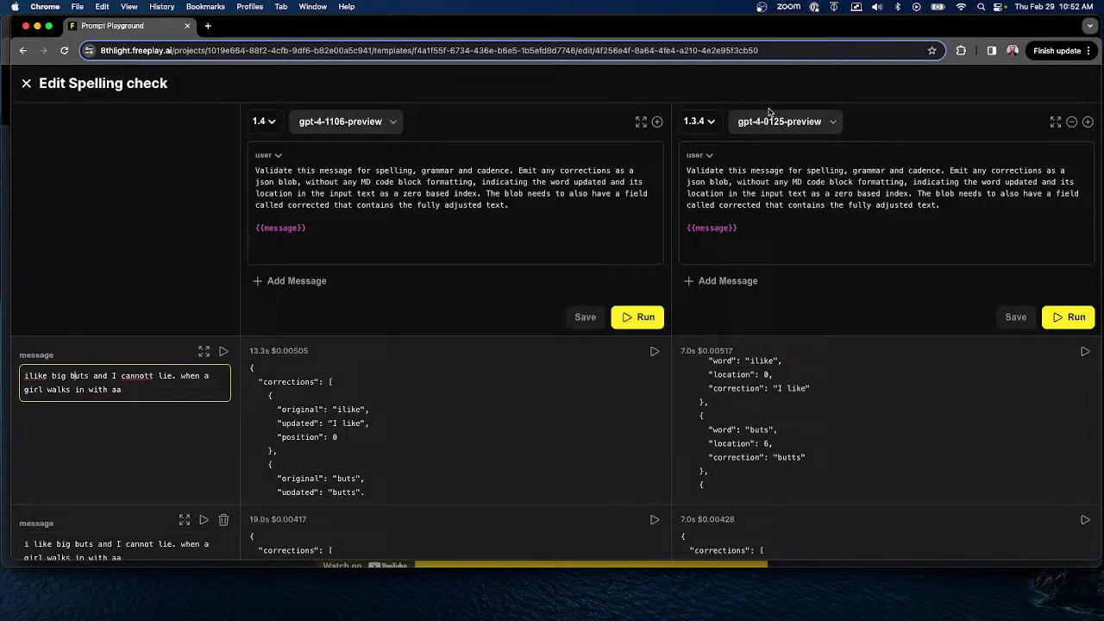
Leave the Spelling check editor and open the Test Test 001 list from the project's test lists.
left_click(26, 82)
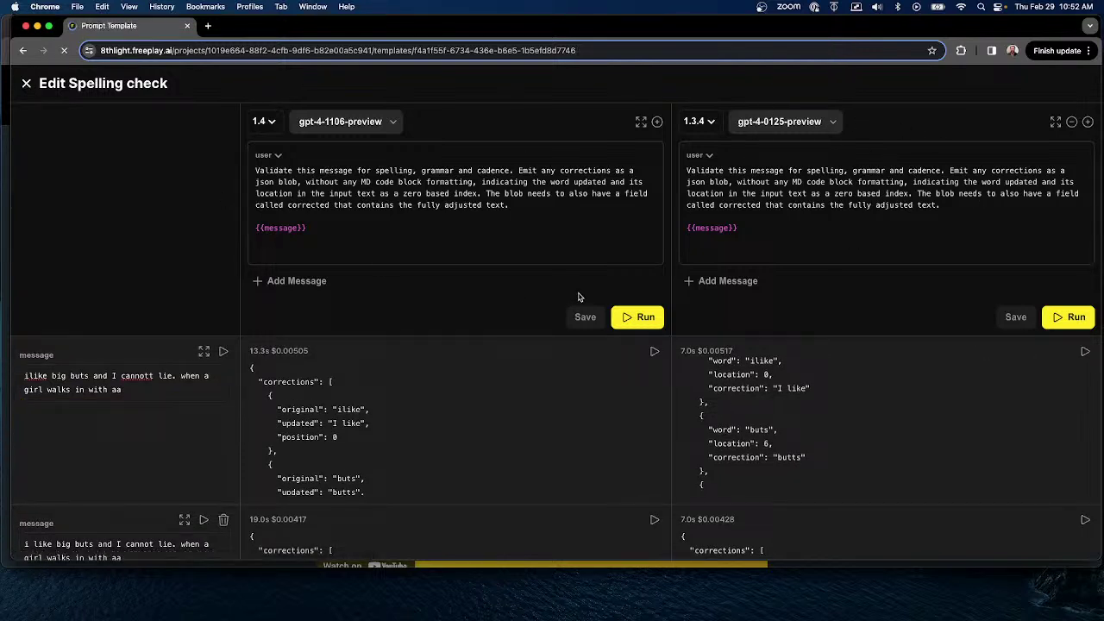
scroll(373, 295, "down", 2)
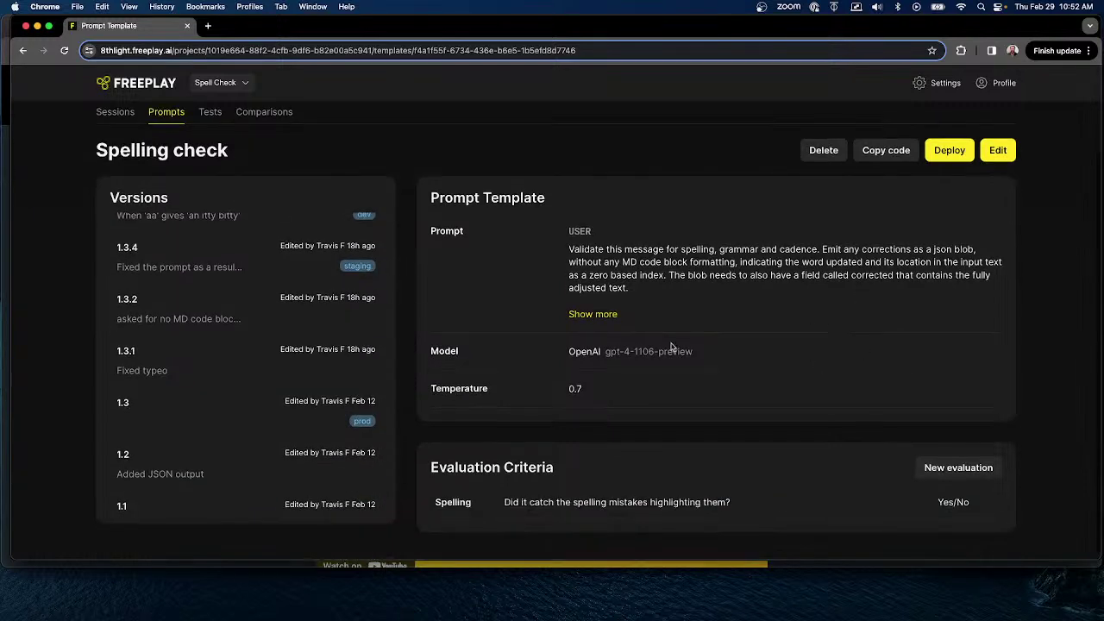
left_click(210, 169)
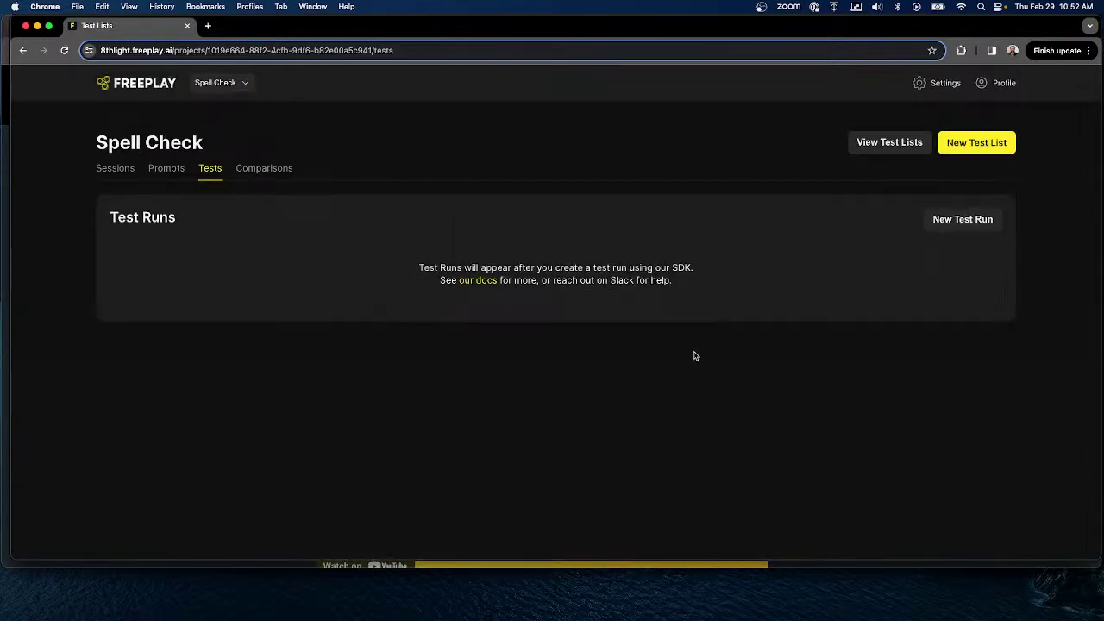
left_click(893, 144)
left_click(453, 335)
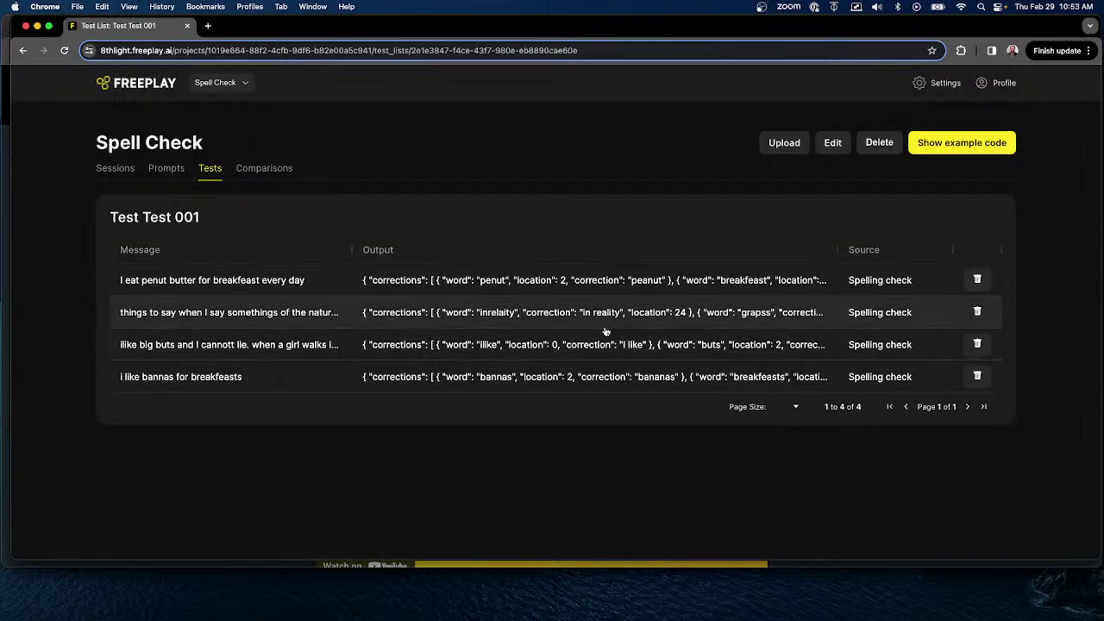
Examine the penut butter test case's cost, latency, tokens and API key name, view the following test case, and return to the list.
left_click(565, 281)
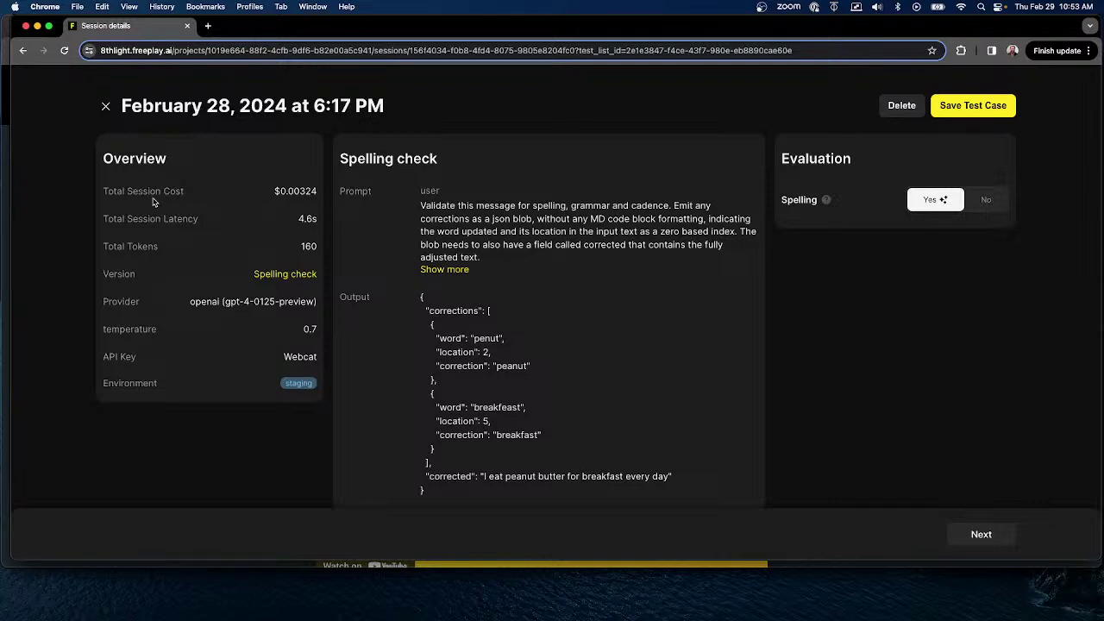
left_click_drag(121, 218, 272, 255)
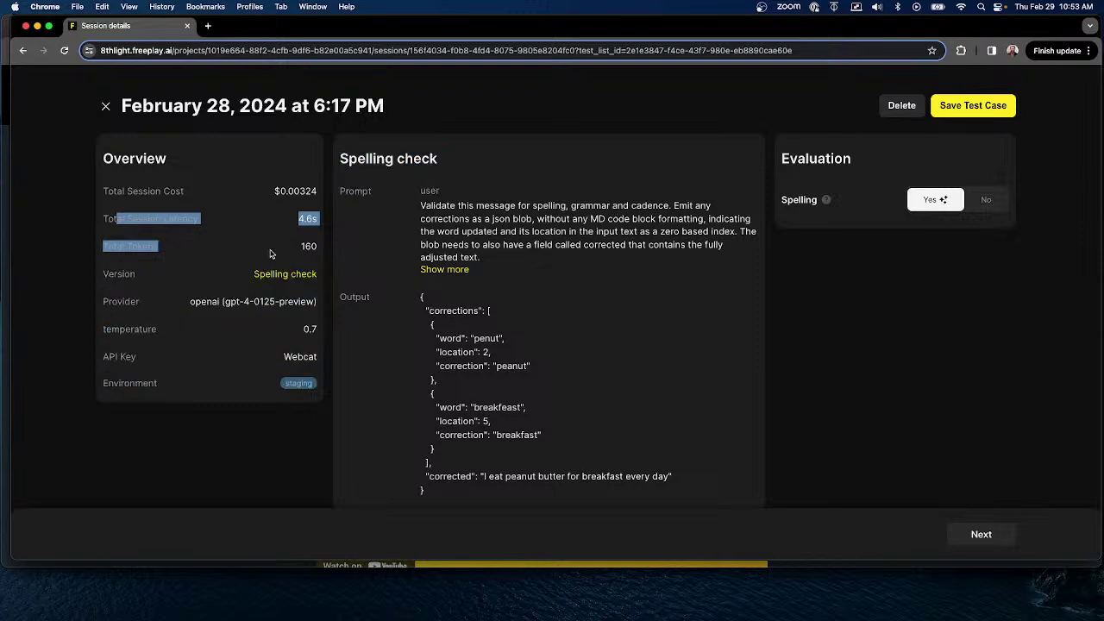
left_click(167, 289)
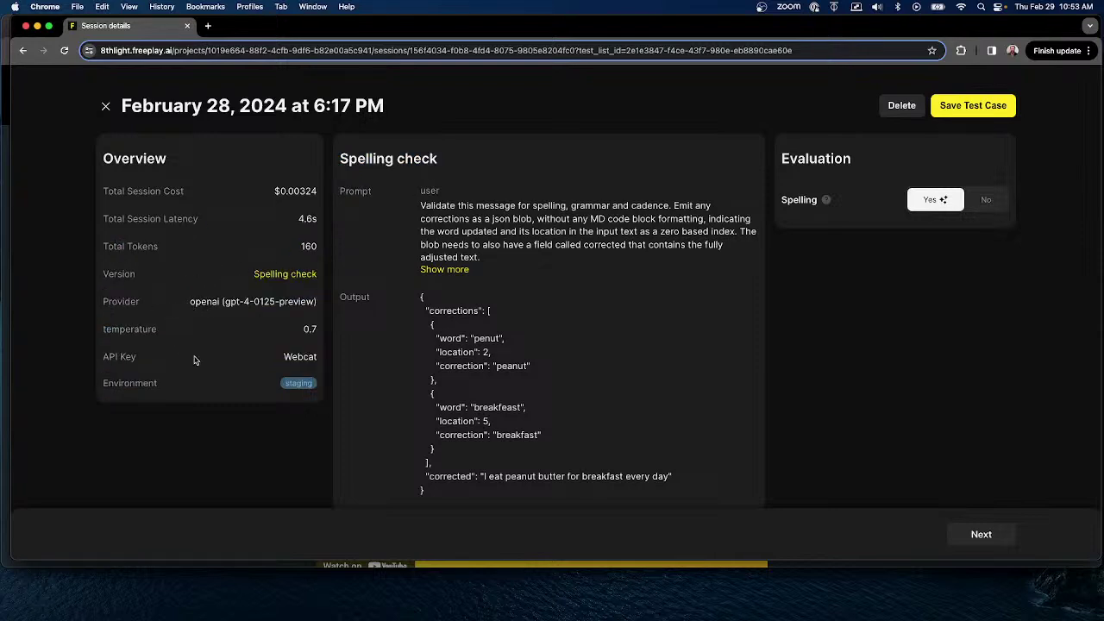
left_click_drag(115, 357, 173, 362)
left_click(160, 392)
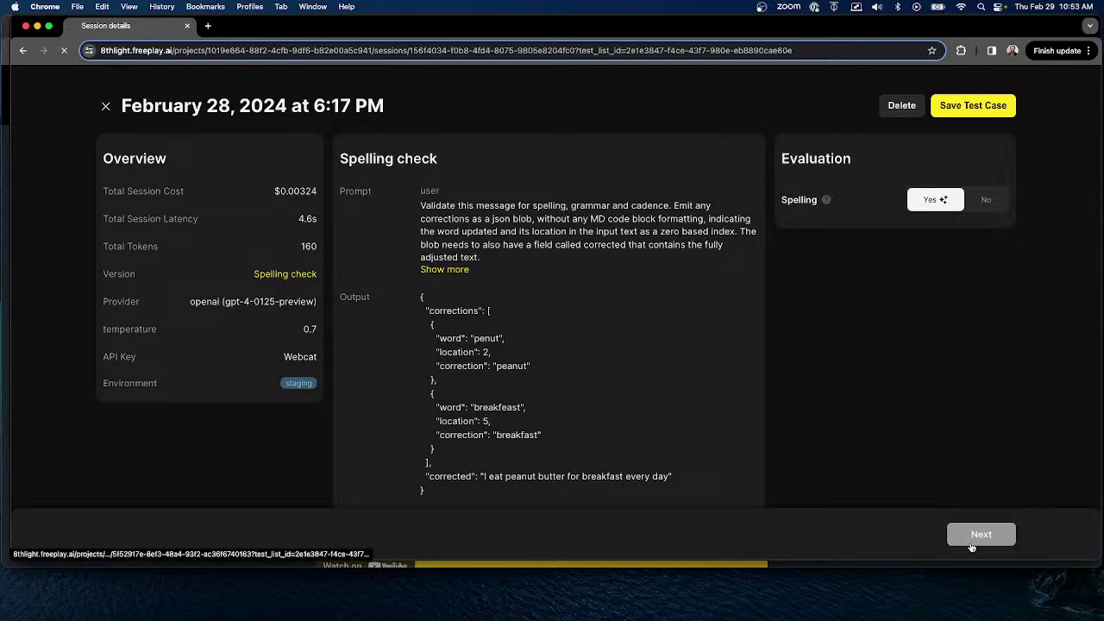
left_click(955, 537)
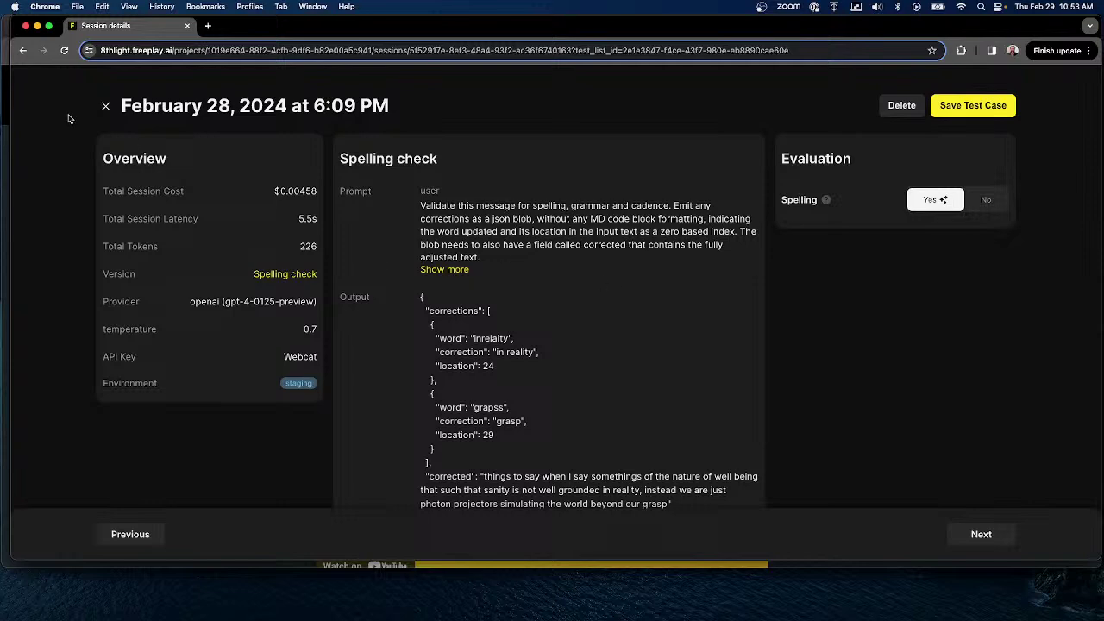
left_click(105, 108)
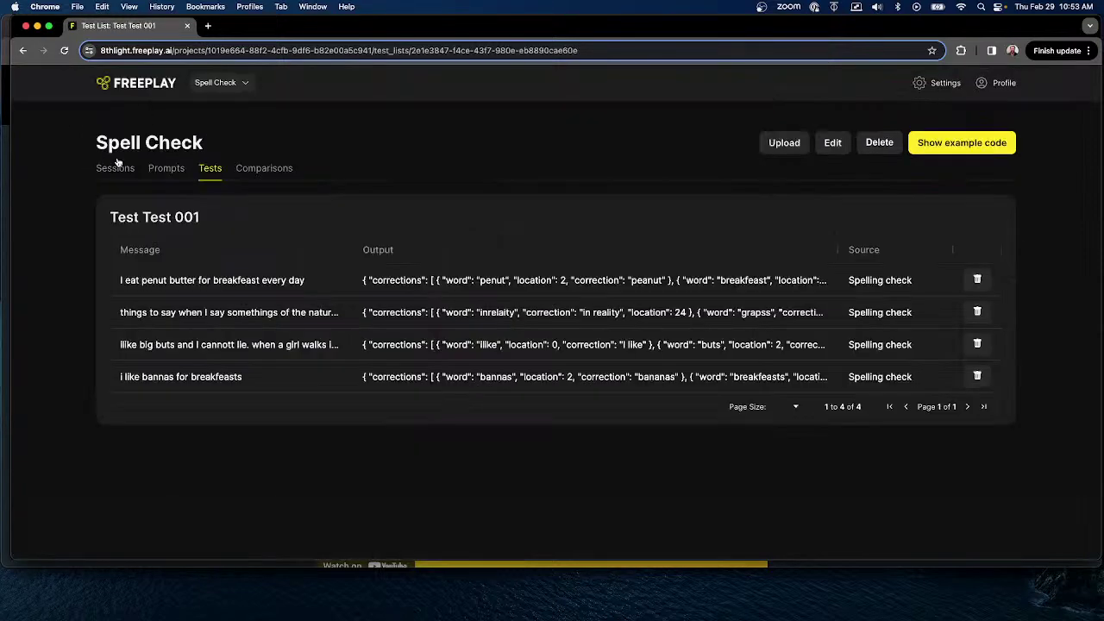
From the project's sessions, open the 2/28/2024 6:17 PM session, view its test list options for saving a test case, and leave without adding it.
left_click(118, 164)
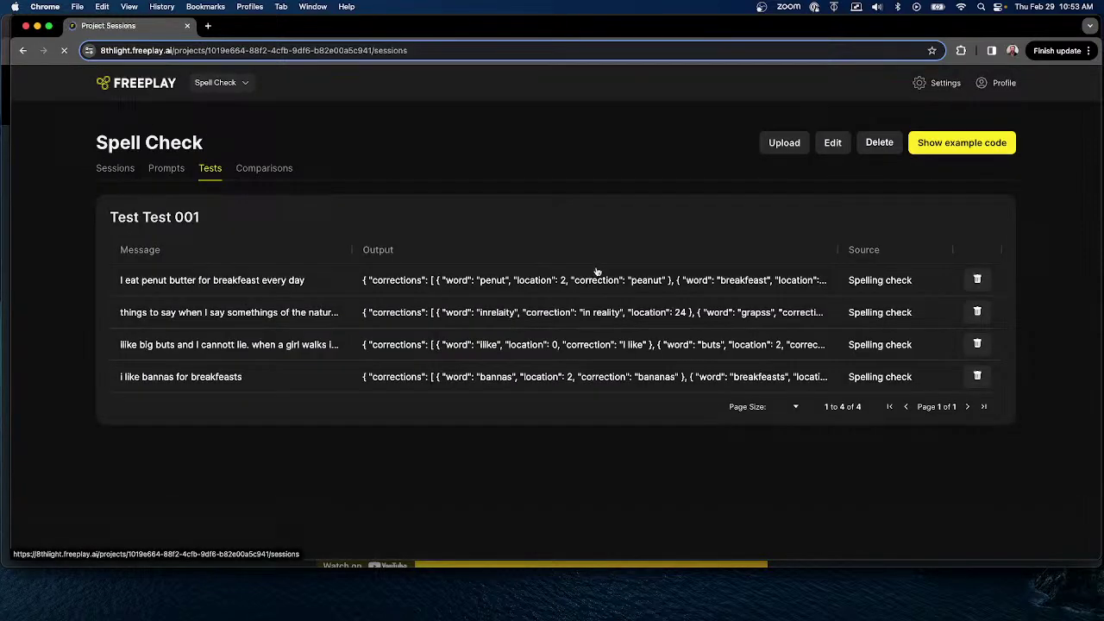
scroll(488, 330, "down", 3)
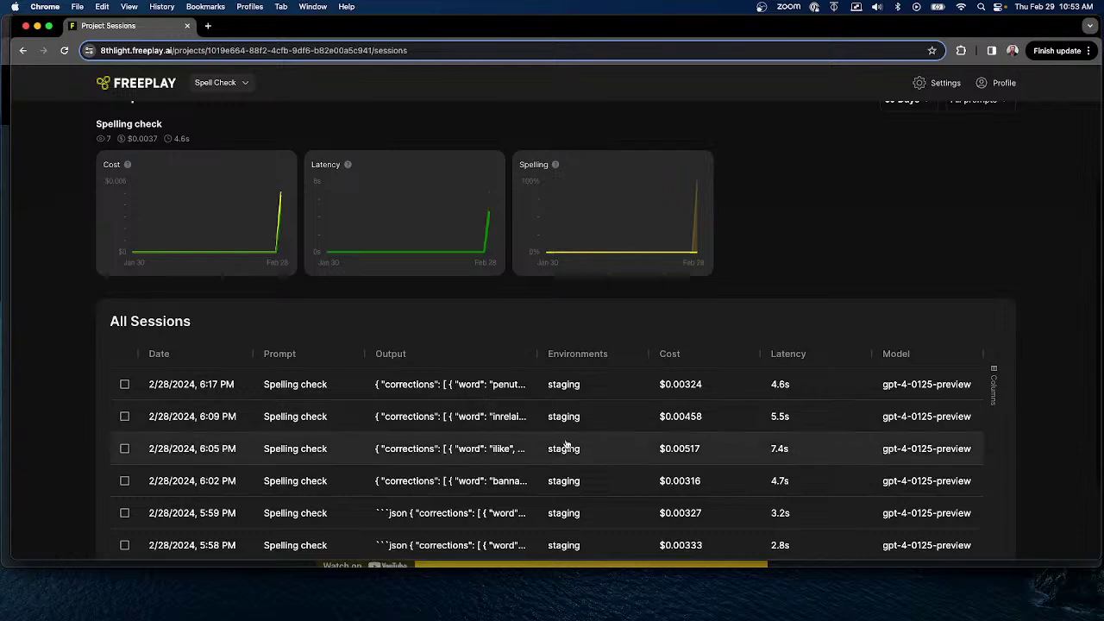
left_click(529, 385)
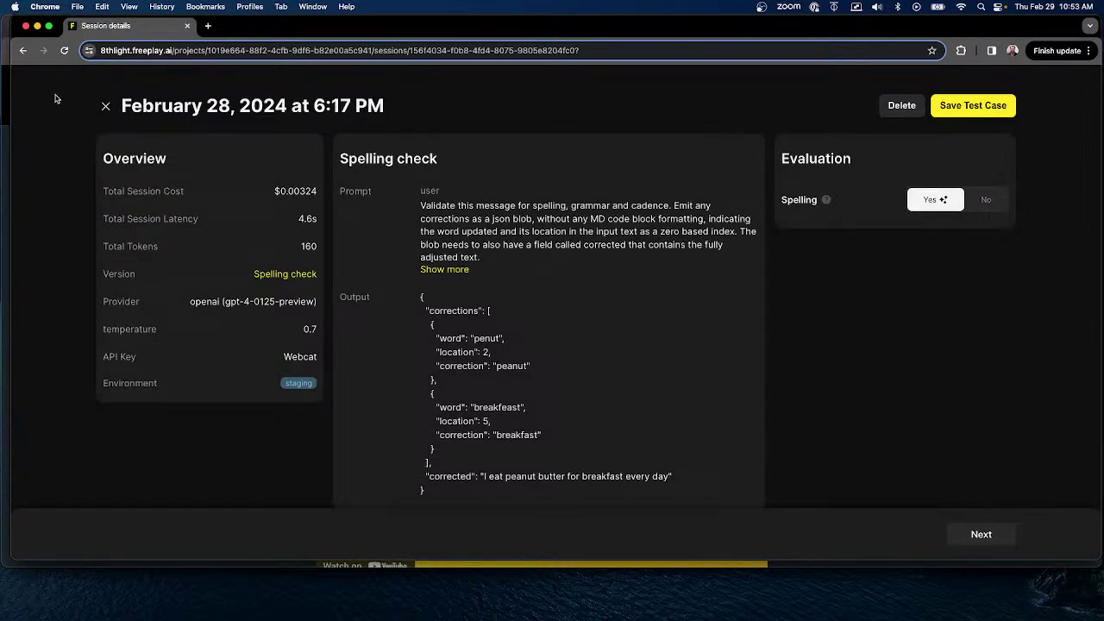
left_click(992, 105)
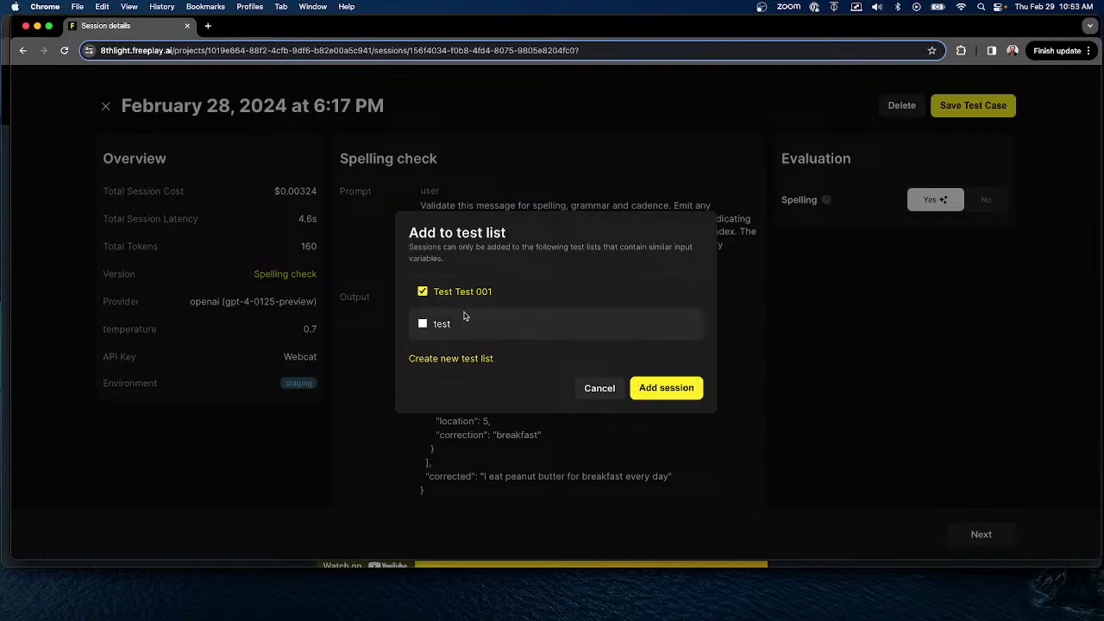
left_click(599, 388)
left_click(106, 106)
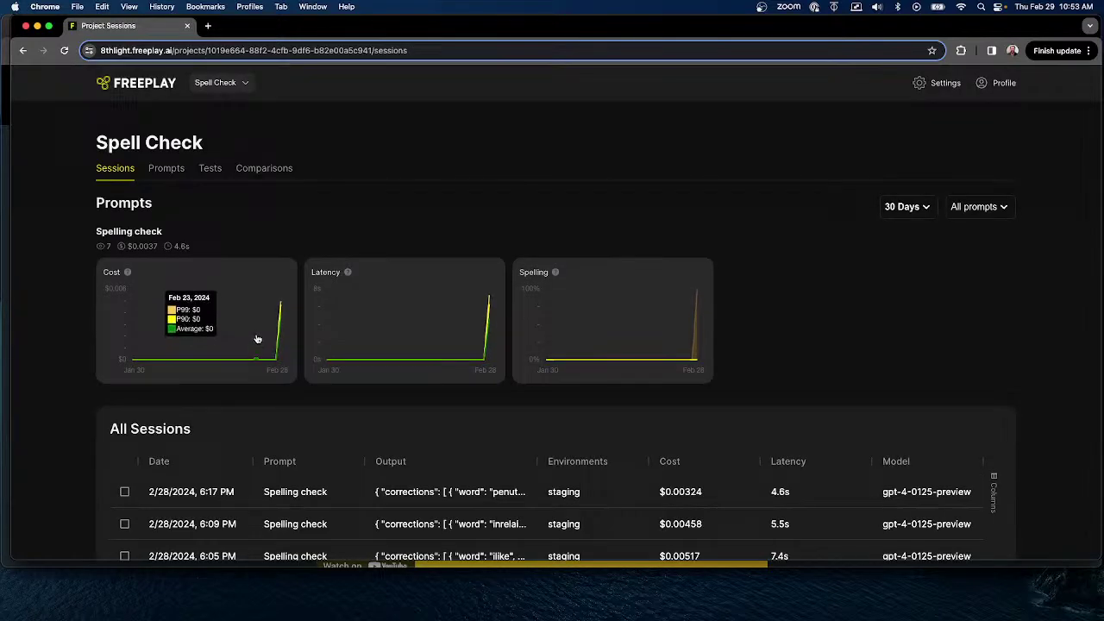
Review the Spell Check project's session history, its prompt templates and its comparisons page.
scroll(256, 339, "down", 5)
scroll(256, 339, "up", 5)
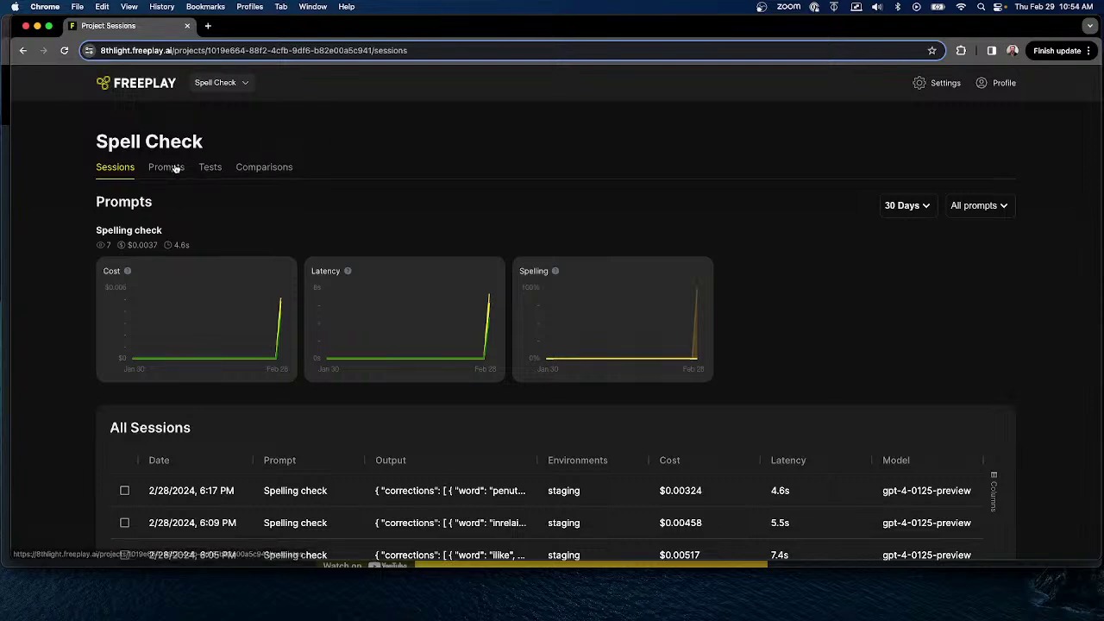
left_click(176, 167)
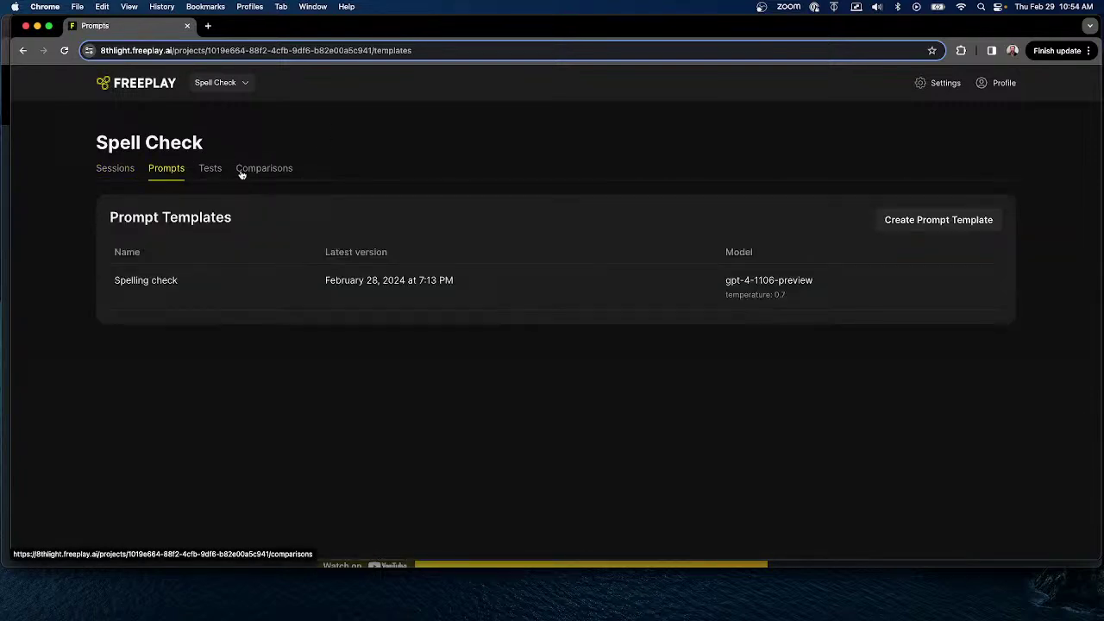
left_click(242, 171)
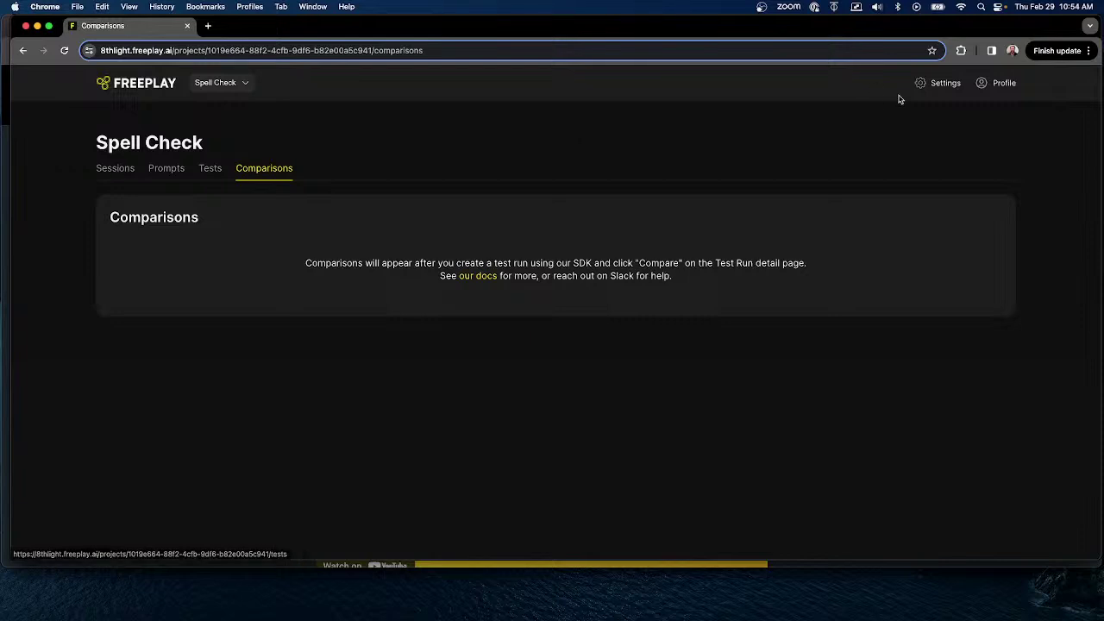
Open the account's API access settings and examine the Webcat key entry.
left_click(943, 83)
left_click(873, 140)
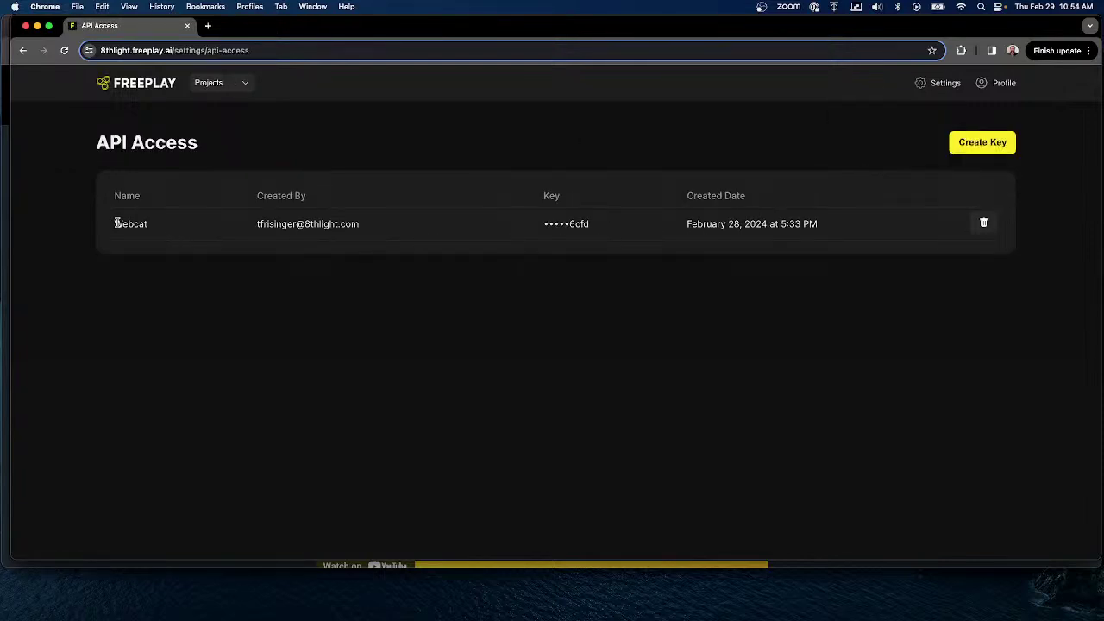
left_click_drag(116, 223, 158, 248)
Return to the project list, reopen the Spell Check project, review its session charts, and go to its prompts.
left_click(153, 84)
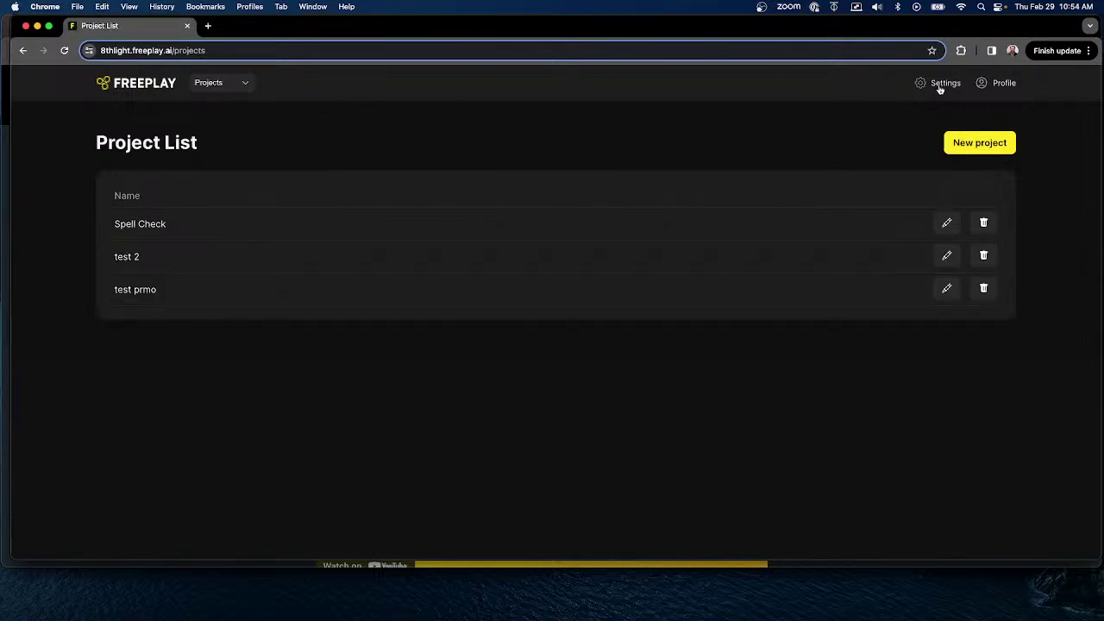
left_click(147, 231)
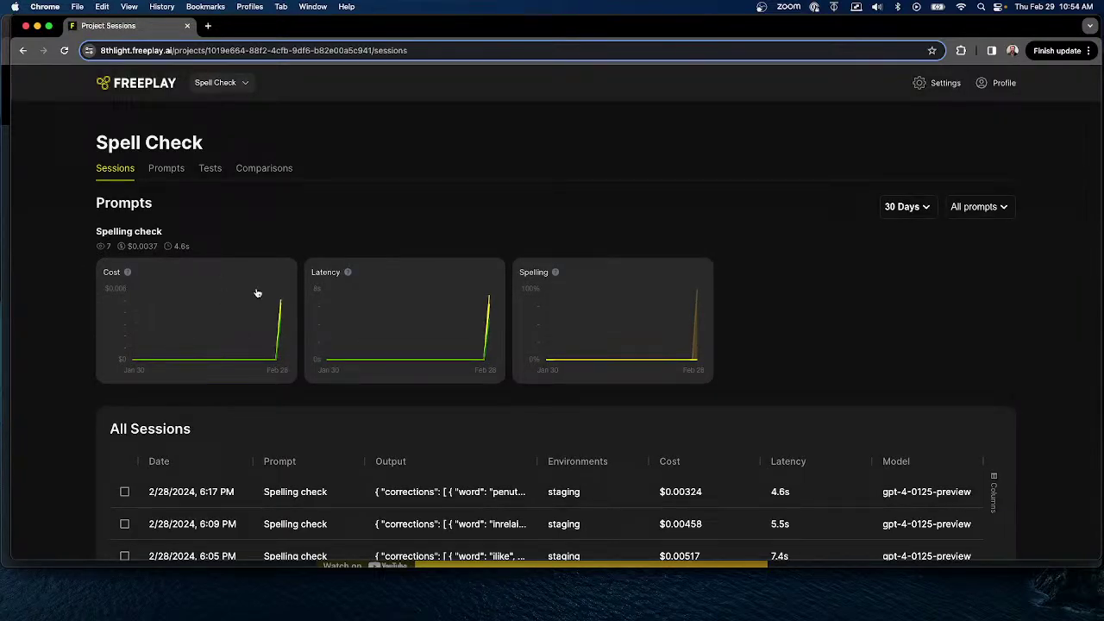
scroll(533, 307, "down", 2)
scroll(518, 359, "up", 2)
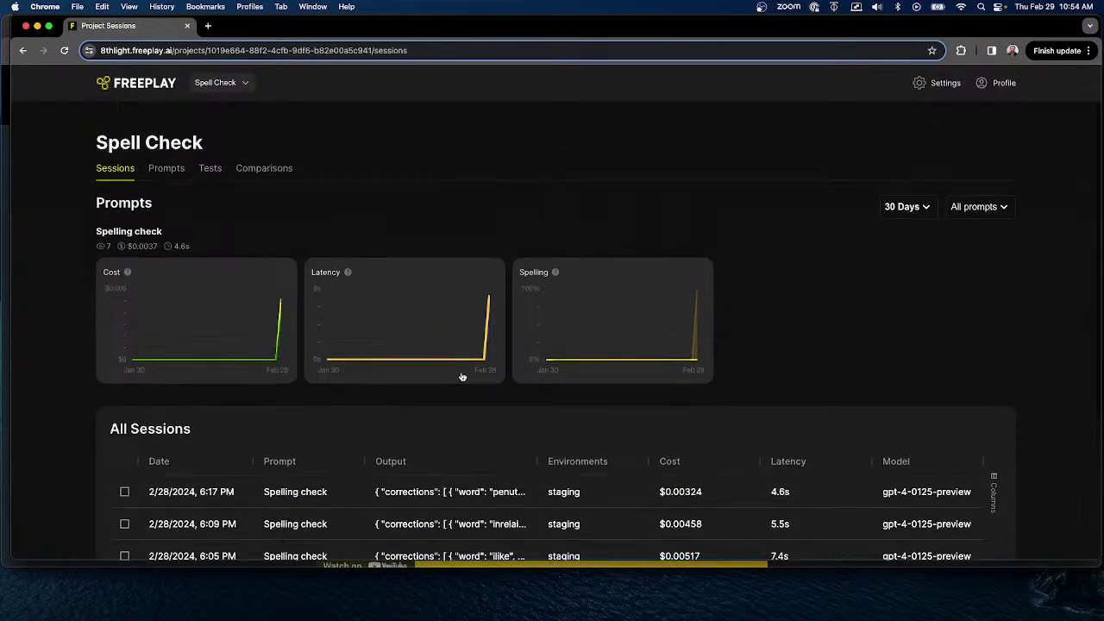
left_click(167, 170)
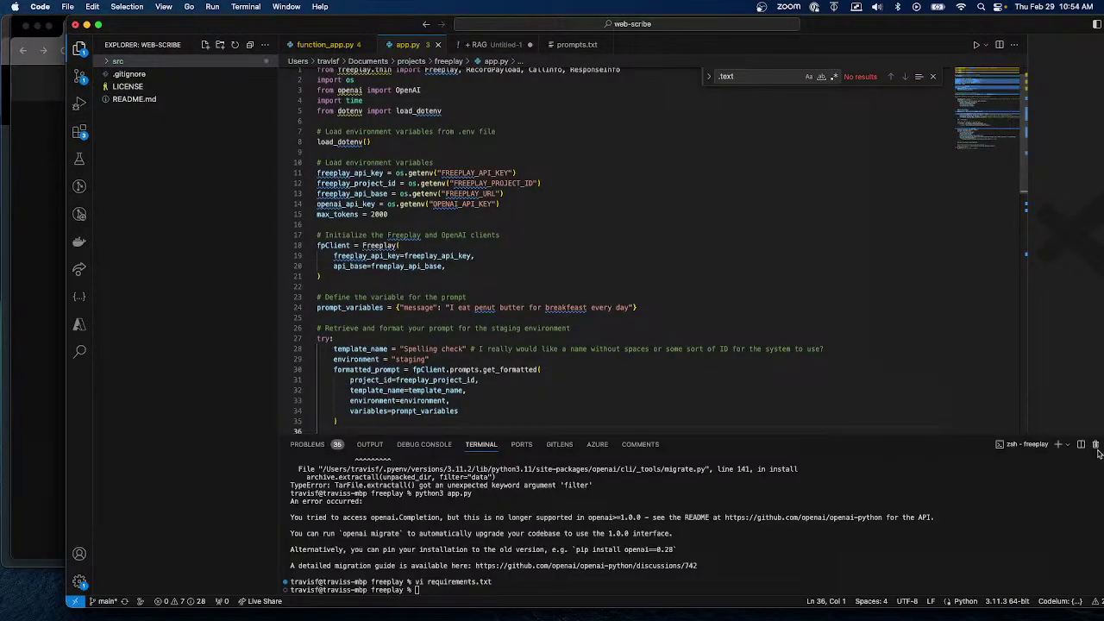
In VS Code, hide the terminal and highlight the app.py lines that load the Freeplay key, project ID, URL and OpenAI key variables.
left_click(1069, 444)
left_click(758, 511)
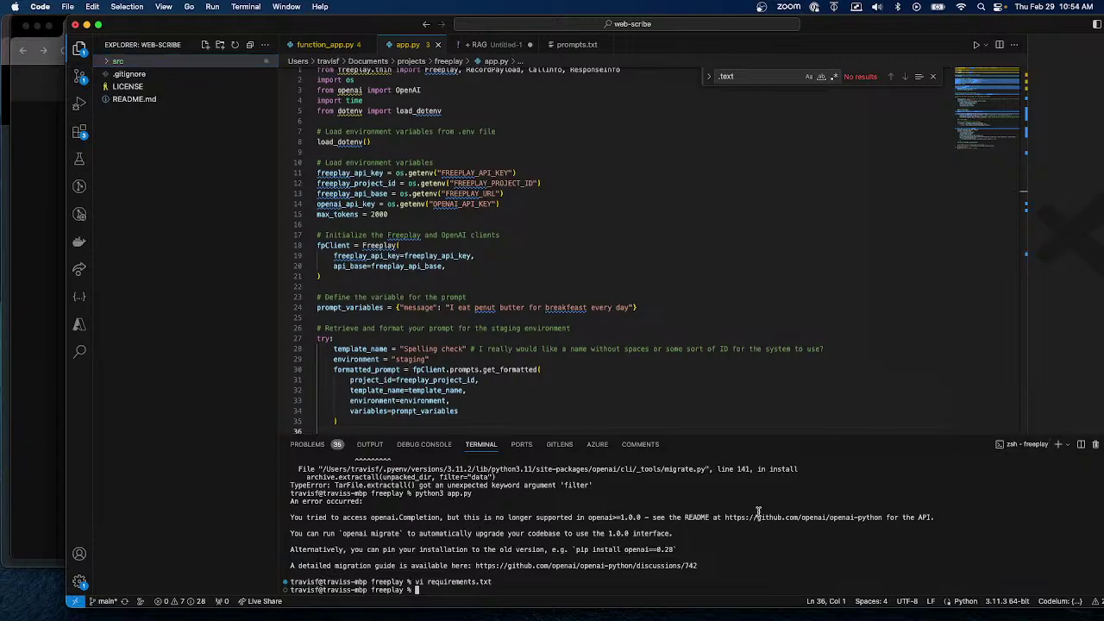
key("super+j")
scroll(517, 349, "up", 1)
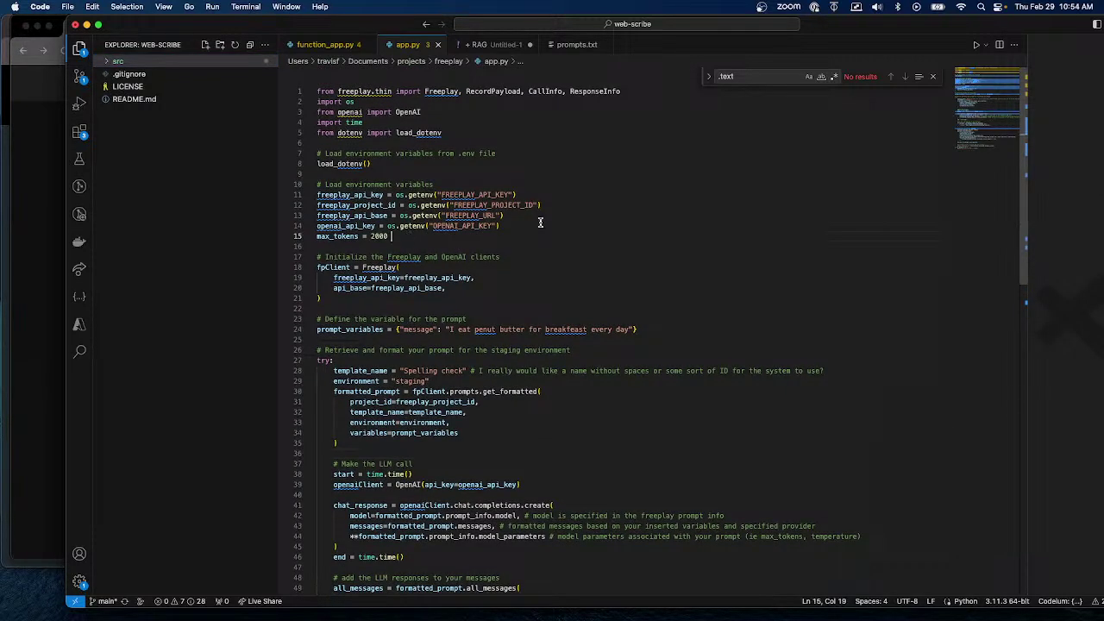
left_click_drag(539, 226, 285, 193)
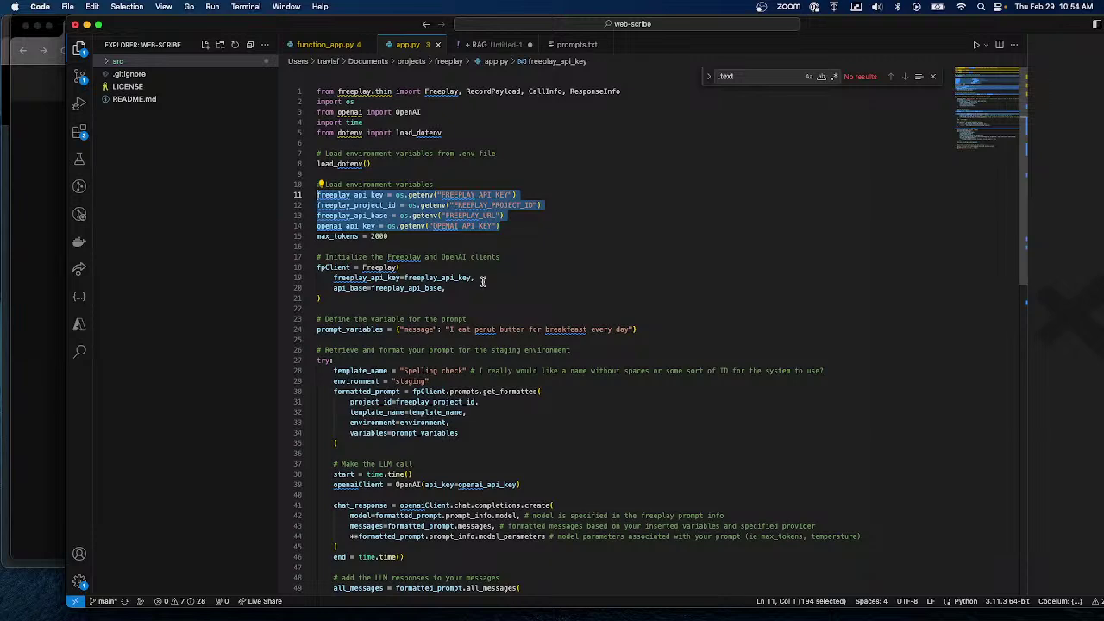
Highlight the max_tokens line in app.py, followed by the sample message text in prompt_variables.
scroll(483, 281, "down", 1)
scroll(483, 281, "down", 2)
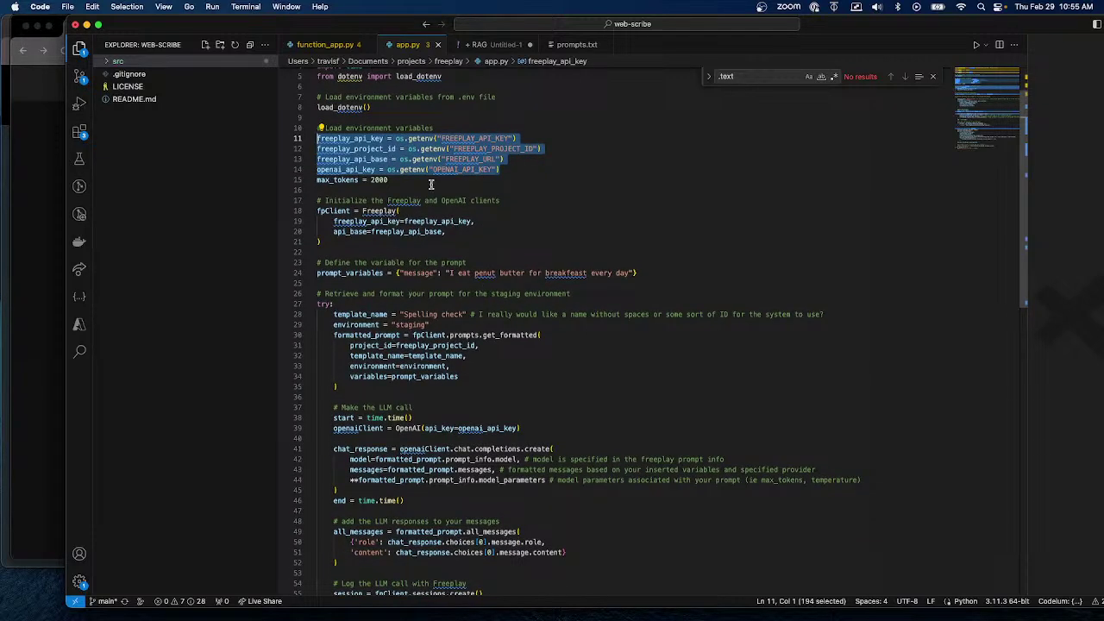
left_click_drag(377, 179, 424, 181)
left_click_drag(288, 175, 287, 176)
scroll(453, 297, "down", 3)
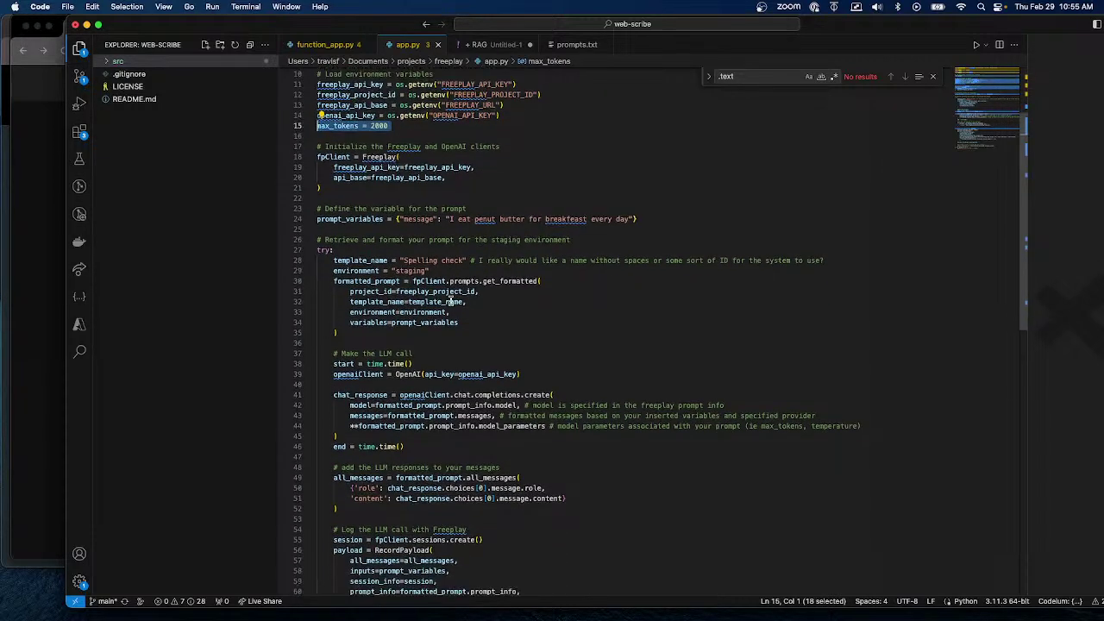
left_click_drag(448, 218, 634, 219)
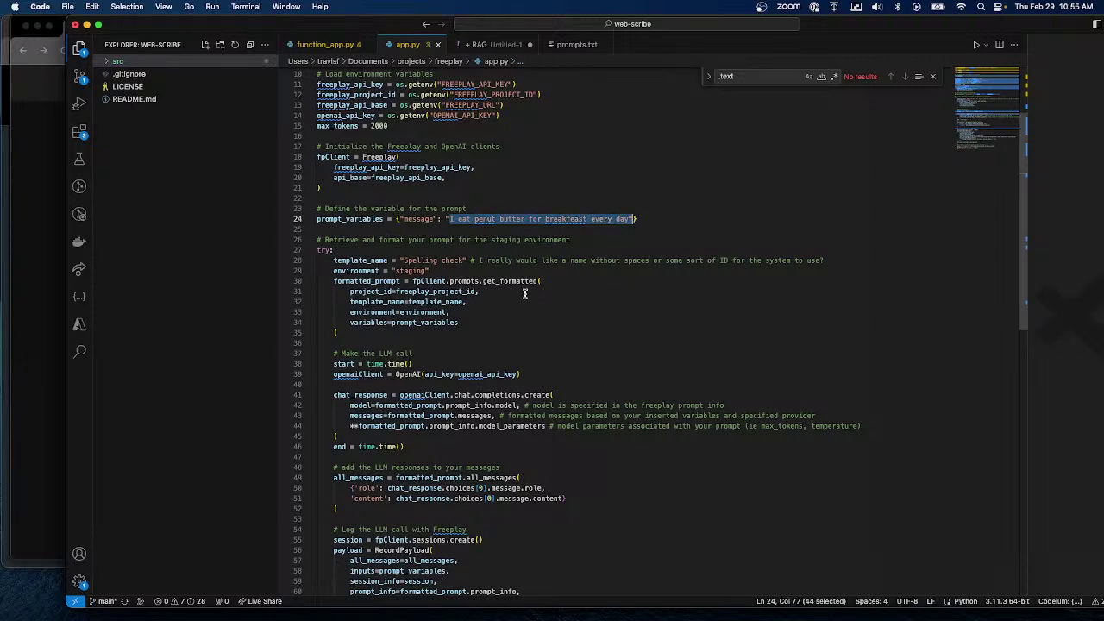
Highlight the block in app.py that fetches and formats the "Spelling check" prompt for the staging environment.
scroll(524, 294, "down", 4)
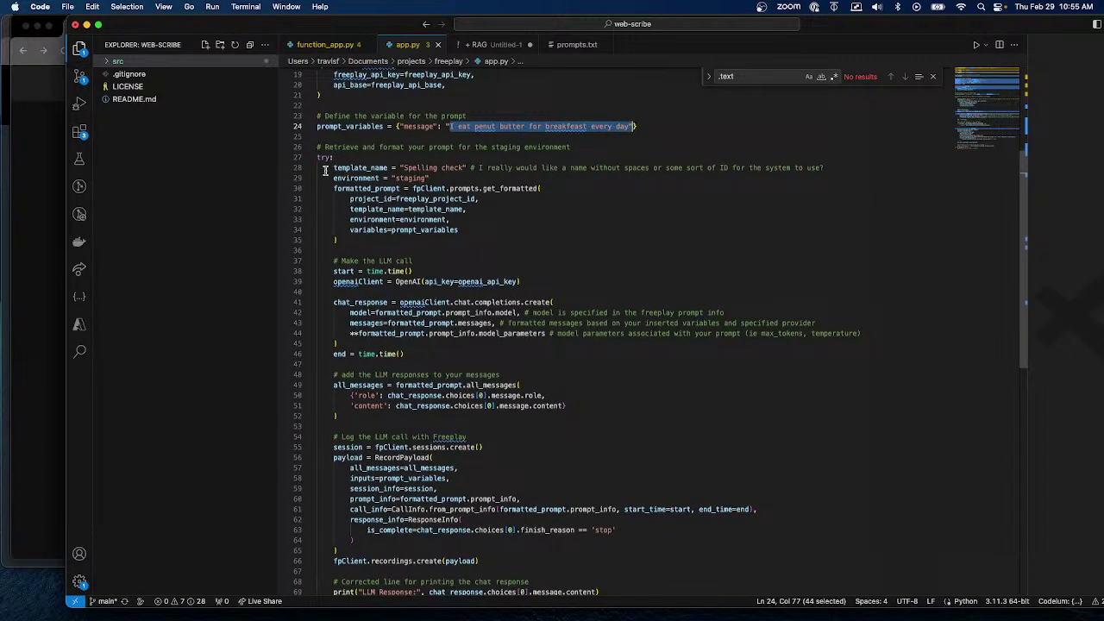
left_click_drag(325, 170, 551, 283)
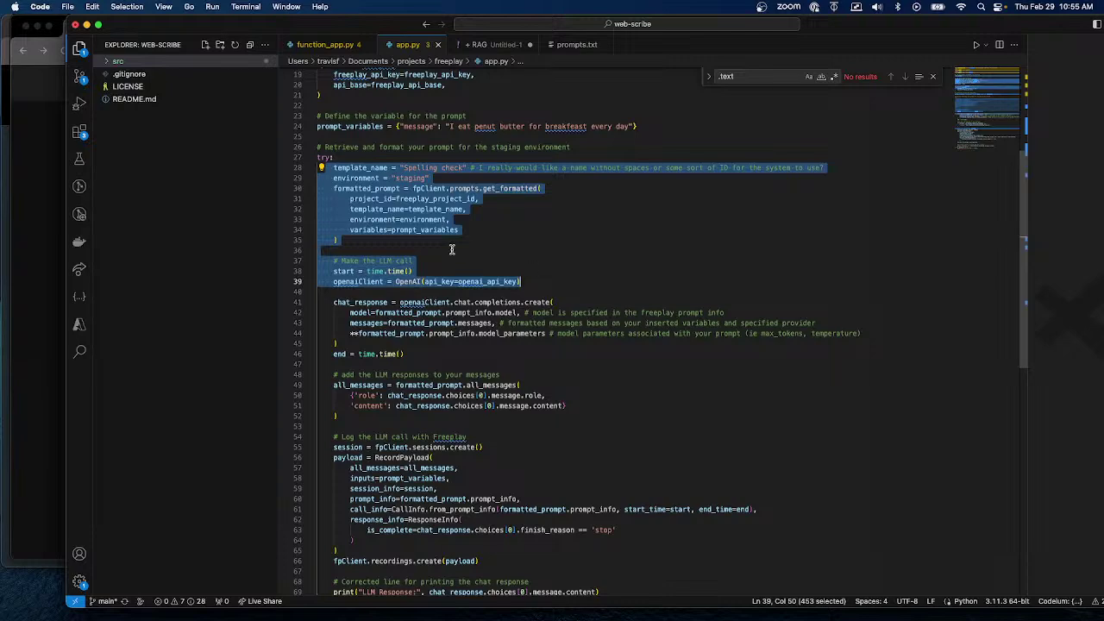
left_click(334, 168)
left_click(376, 249, "shift")
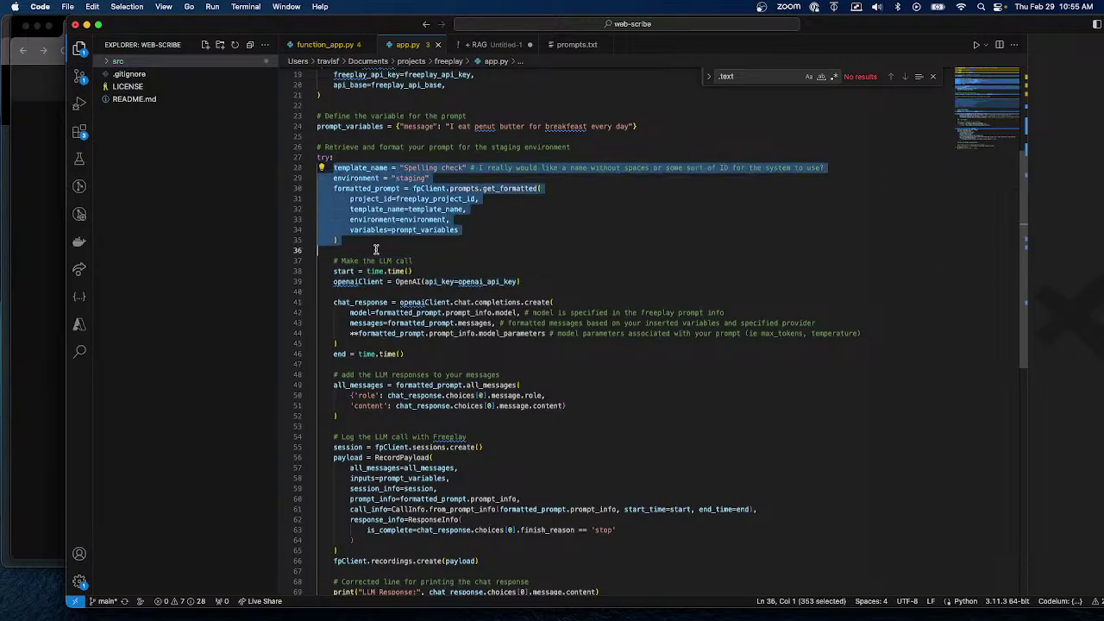
Highlight the timed OpenAI chat completion call in app.py, from the start to the end timestamp, and clear the selection.
scroll(500, 255, "down", 3)
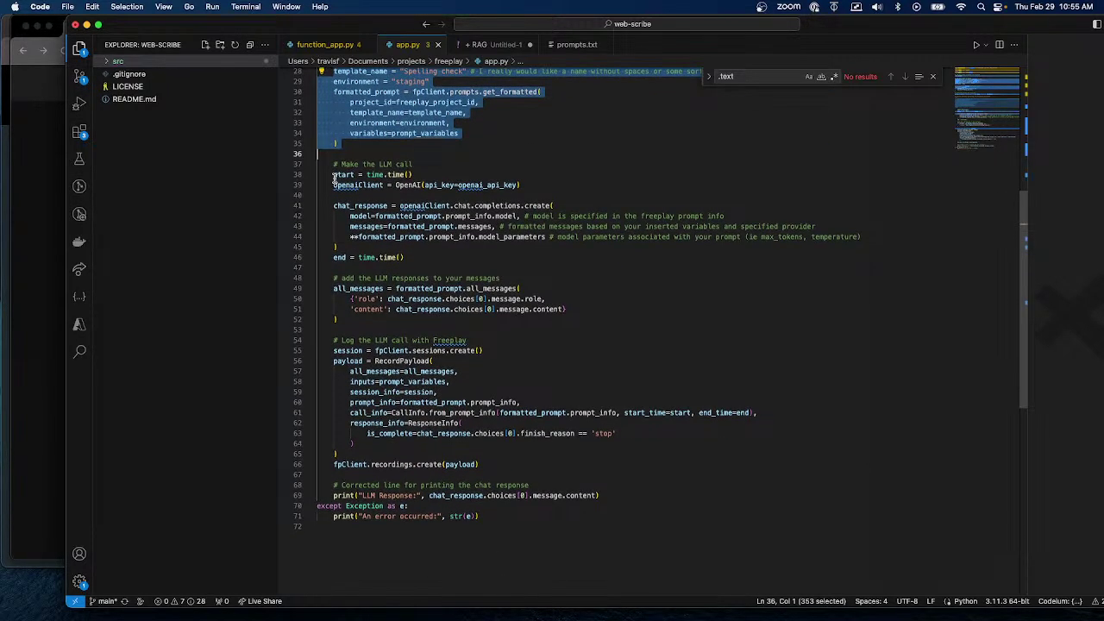
left_click_drag(334, 175, 598, 251)
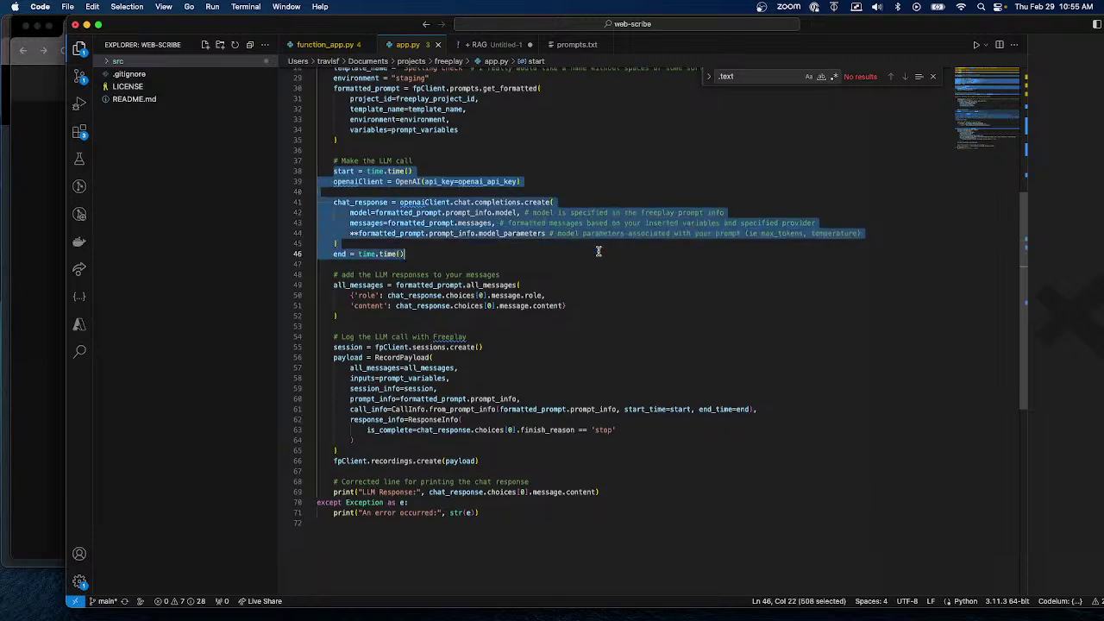
scroll(597, 251, "down", 1)
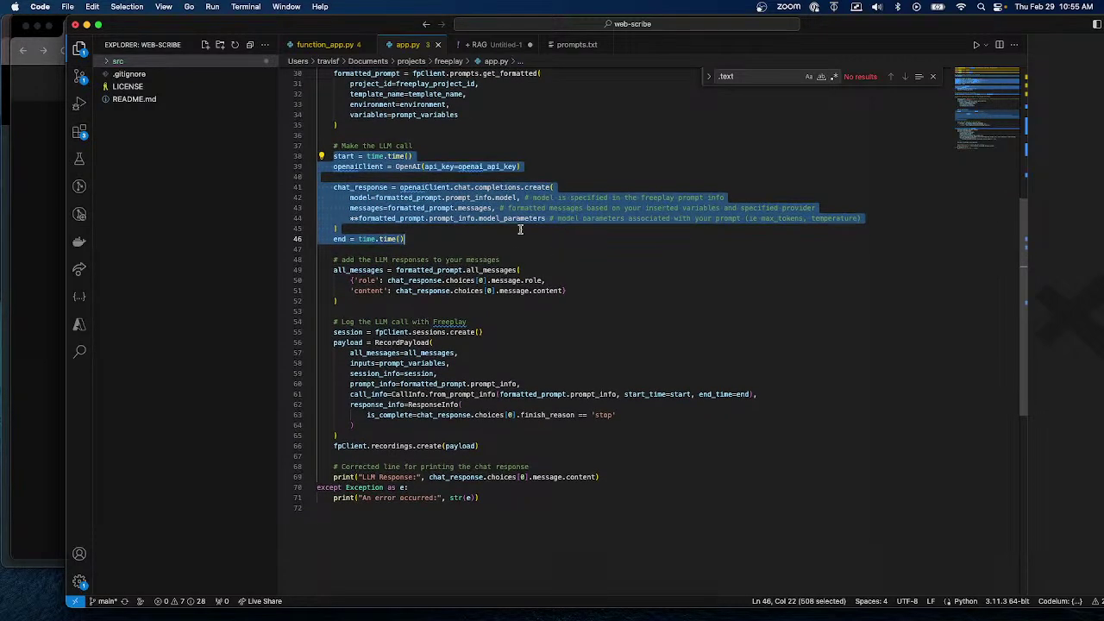
left_click(466, 236)
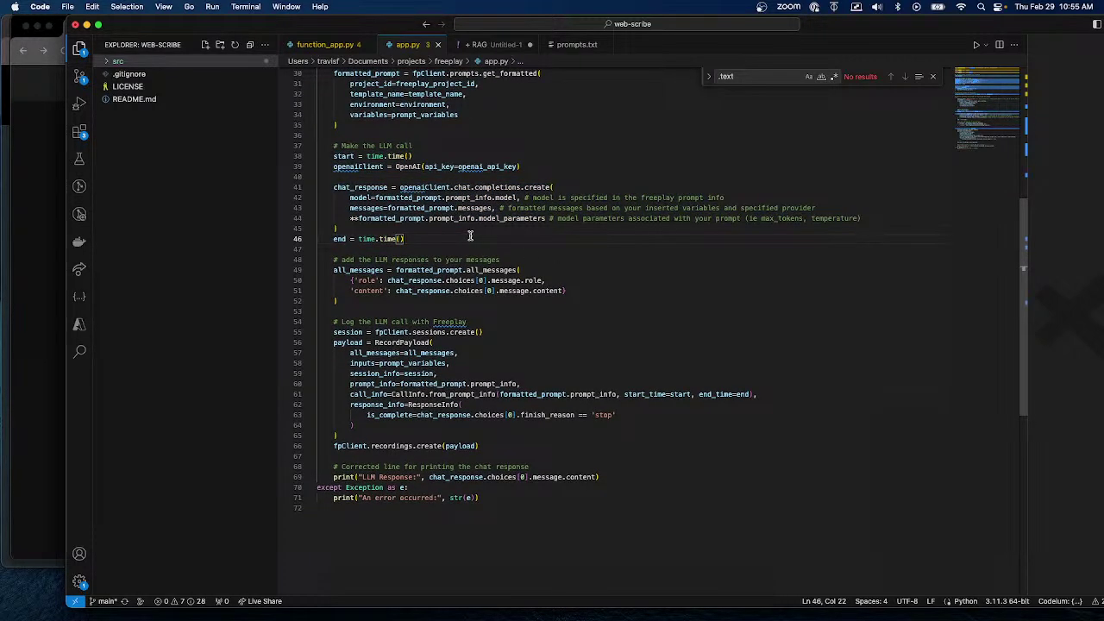
Highlight the code that adds the LLM response to the messages, followed by the block that logs the call with Freeplay.
scroll(472, 236, "down", 4)
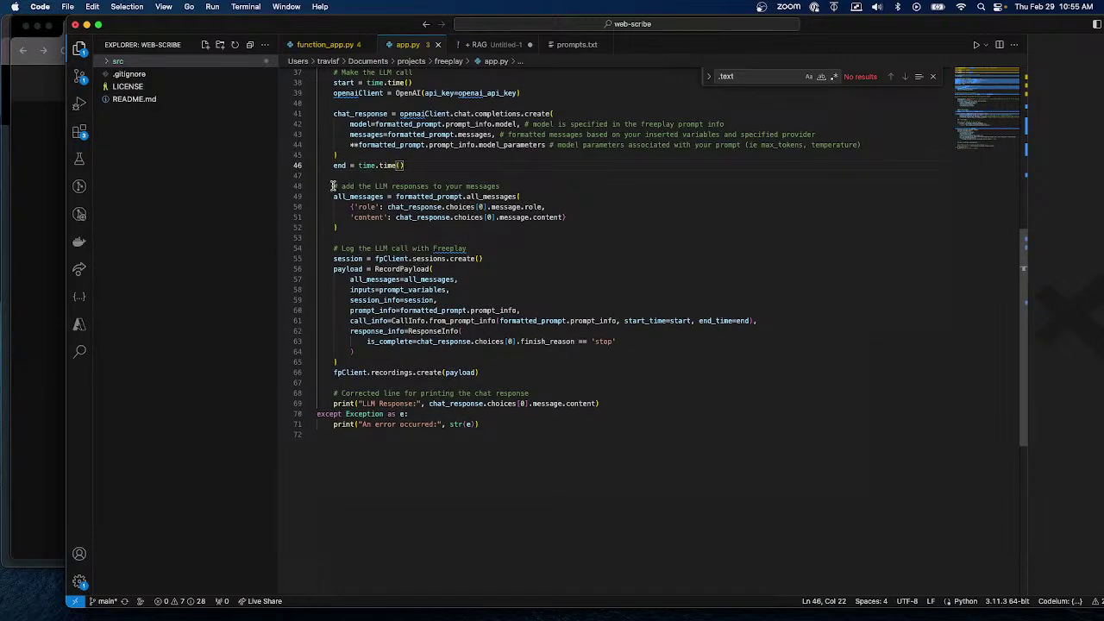
left_click_drag(332, 186, 454, 243)
scroll(417, 226, "down", 4)
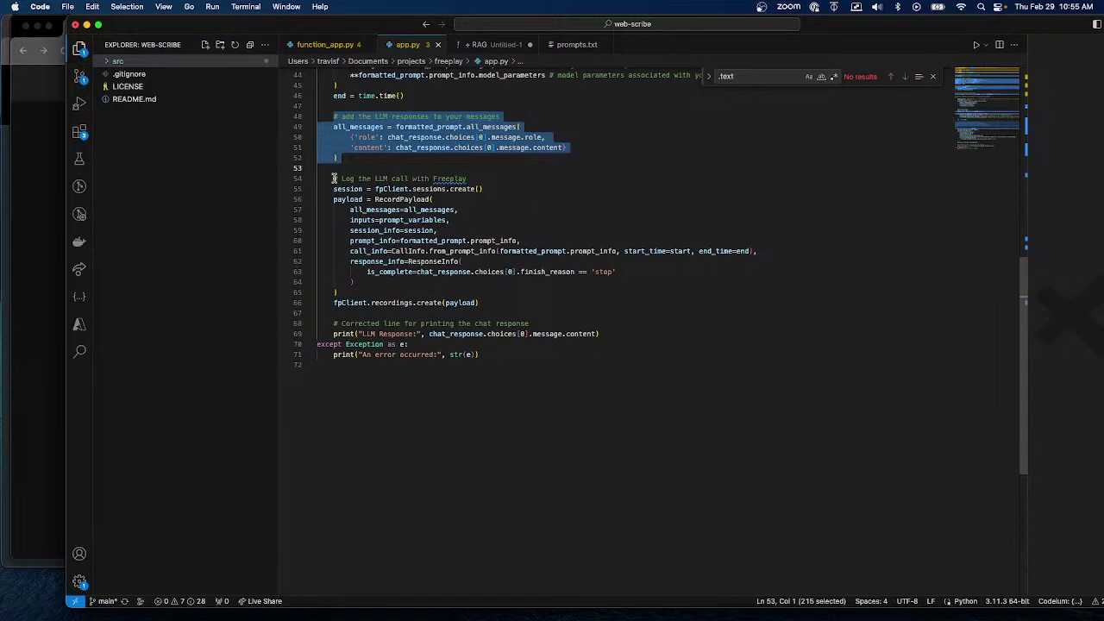
left_click_drag(333, 178, 390, 279)
left_click_drag(385, 288, 523, 299)
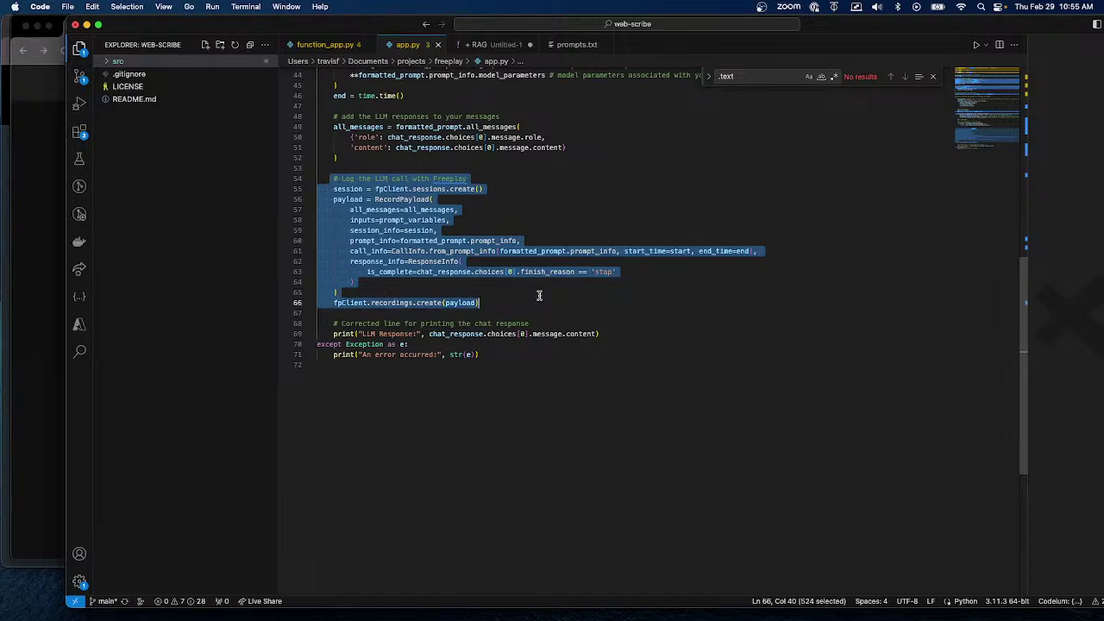
Highlight the line that prints the LLM response and look over the whole app.py script again.
scroll(535, 292, "down", 2)
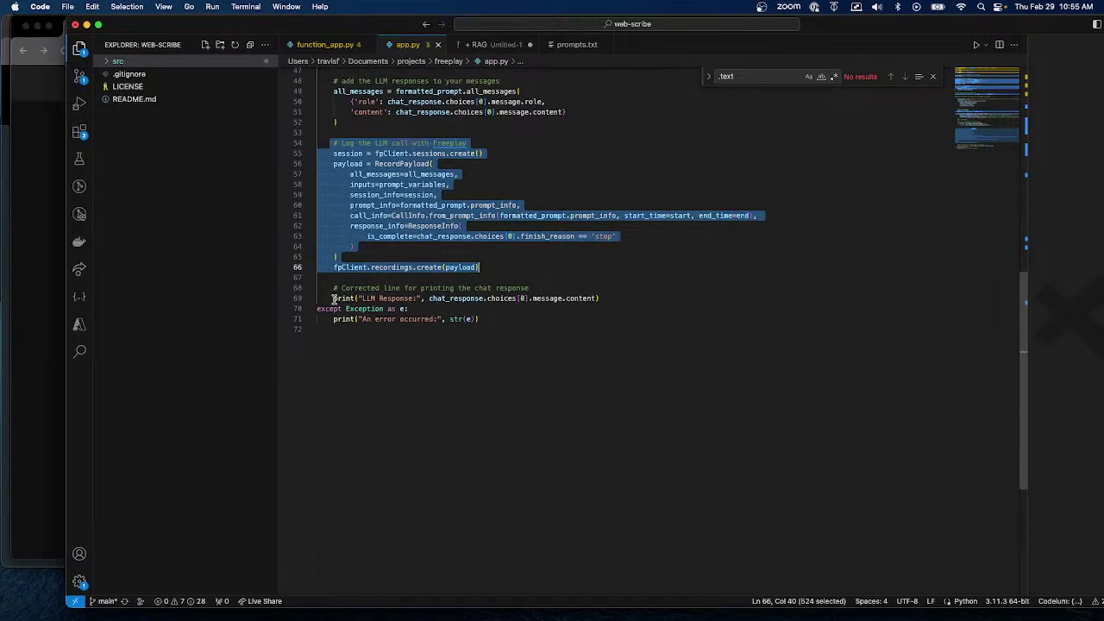
left_click_drag(332, 299, 617, 299)
scroll(532, 314, "up", 10)
scroll(532, 314, "up", 8)
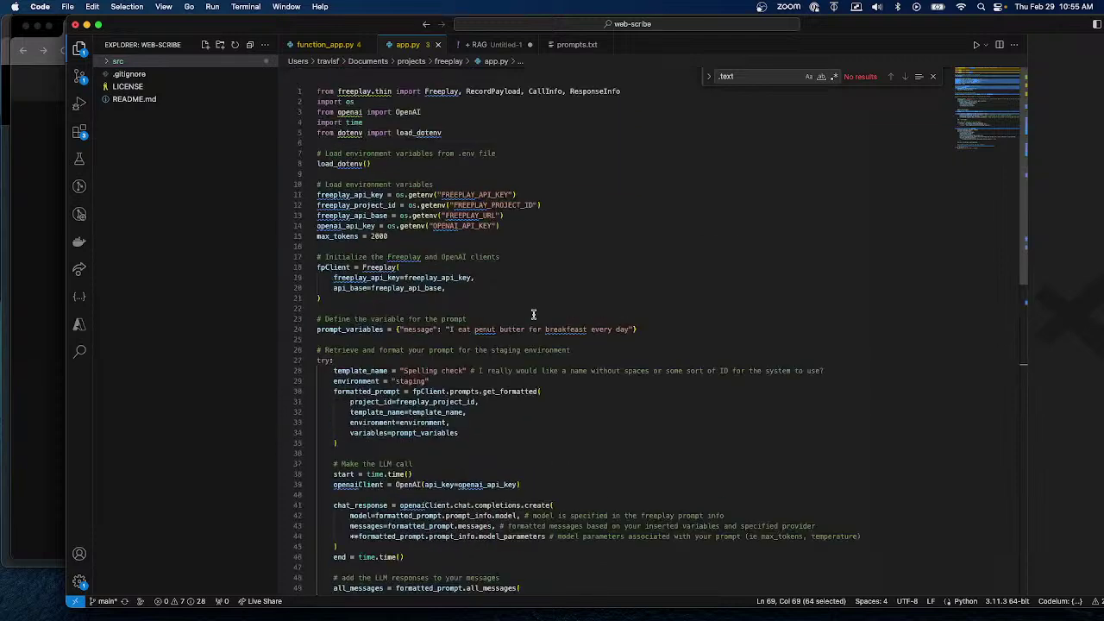
scroll(532, 314, "down", 6)
scroll(532, 313, "down", 3)
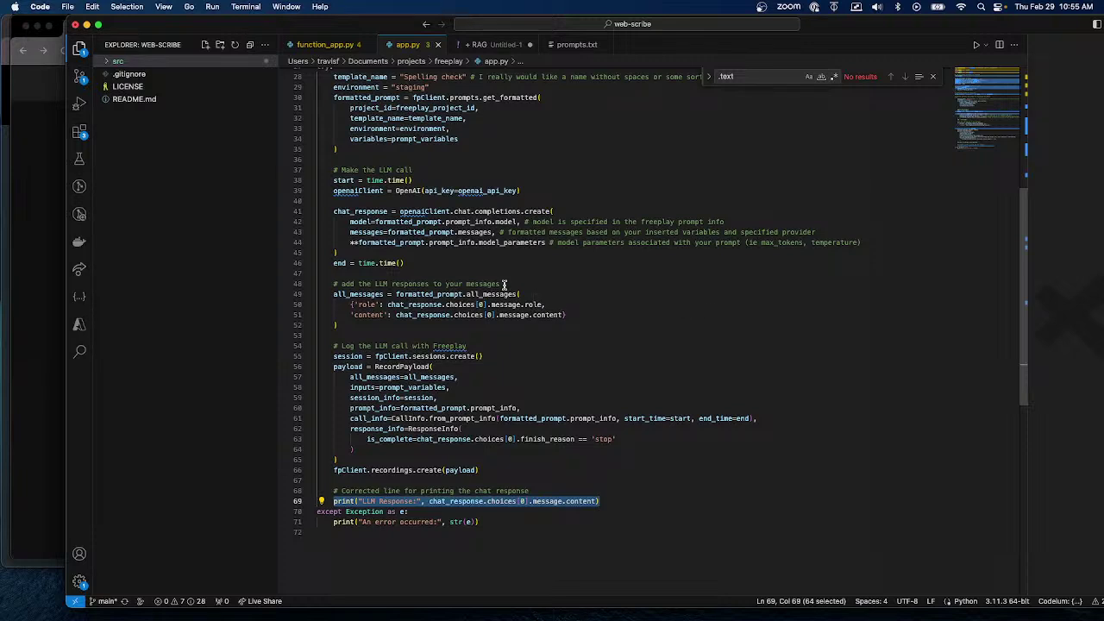
Switch to Chrome, minimize the Freeplay window, and open the start of ChatGPT's "SDK Usage Quick Start" conversation.
left_click(18, 50)
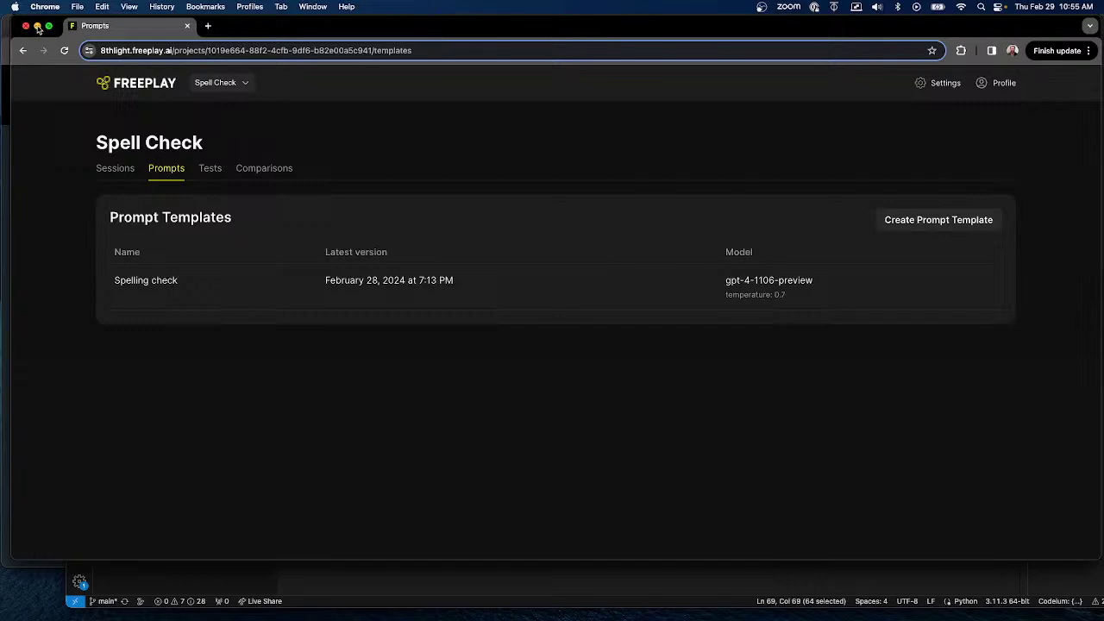
left_click(37, 26)
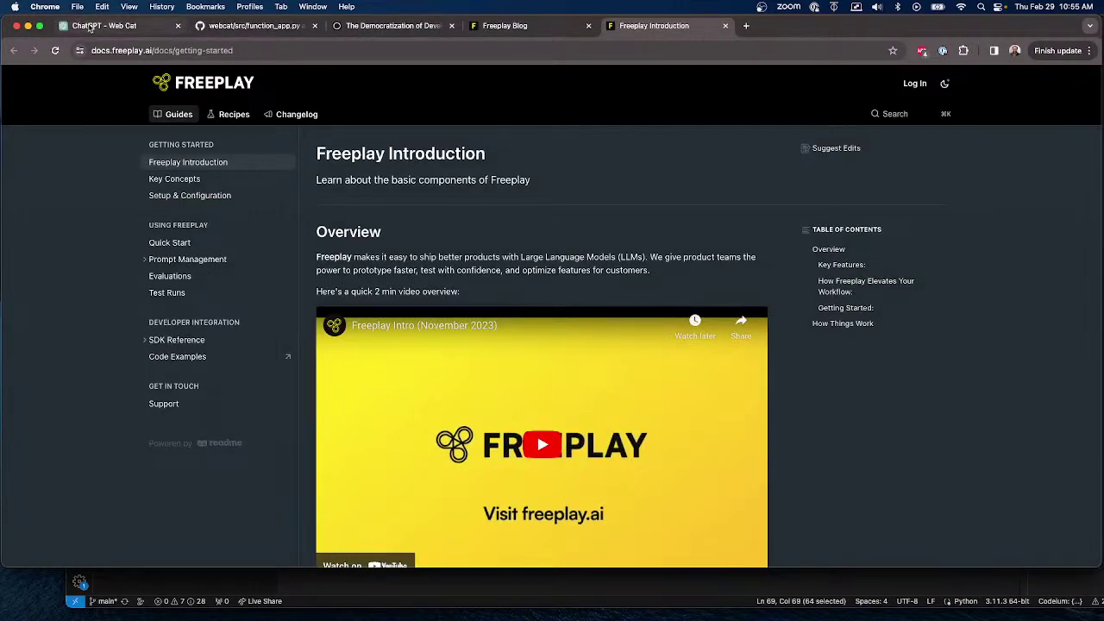
left_click(90, 27)
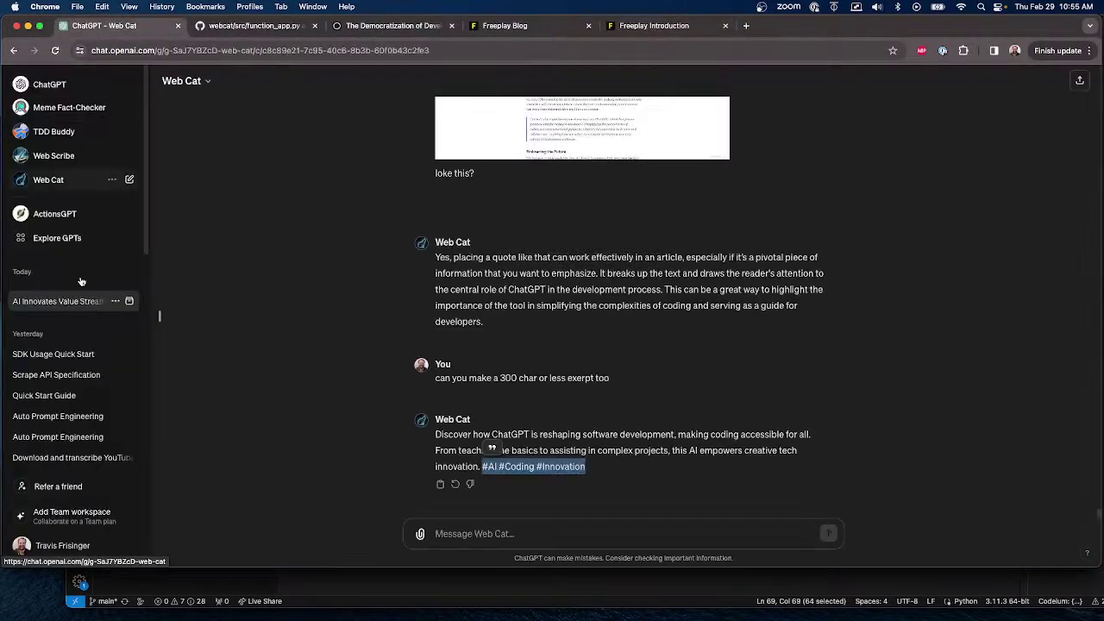
left_click(50, 355)
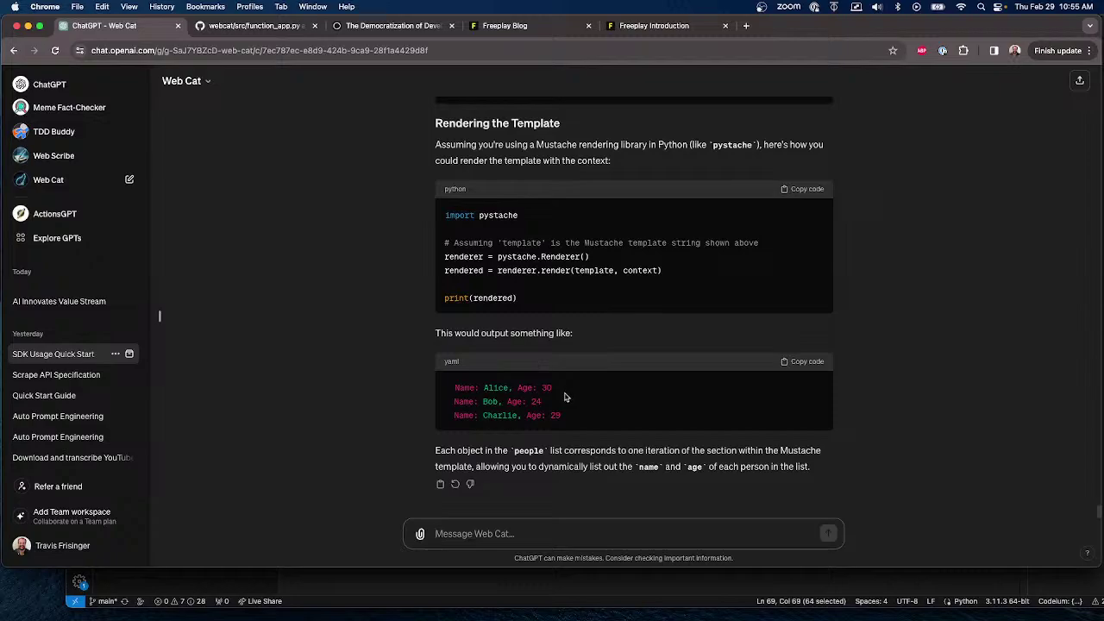
scroll(623, 352, "up", 20)
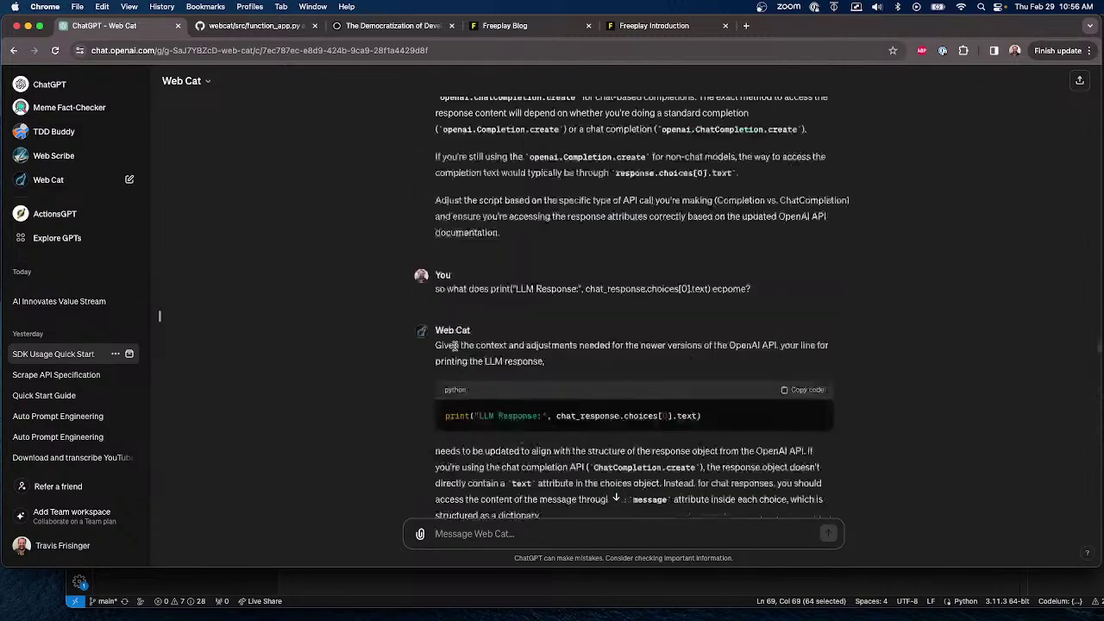
scroll(455, 346, "up", 15)
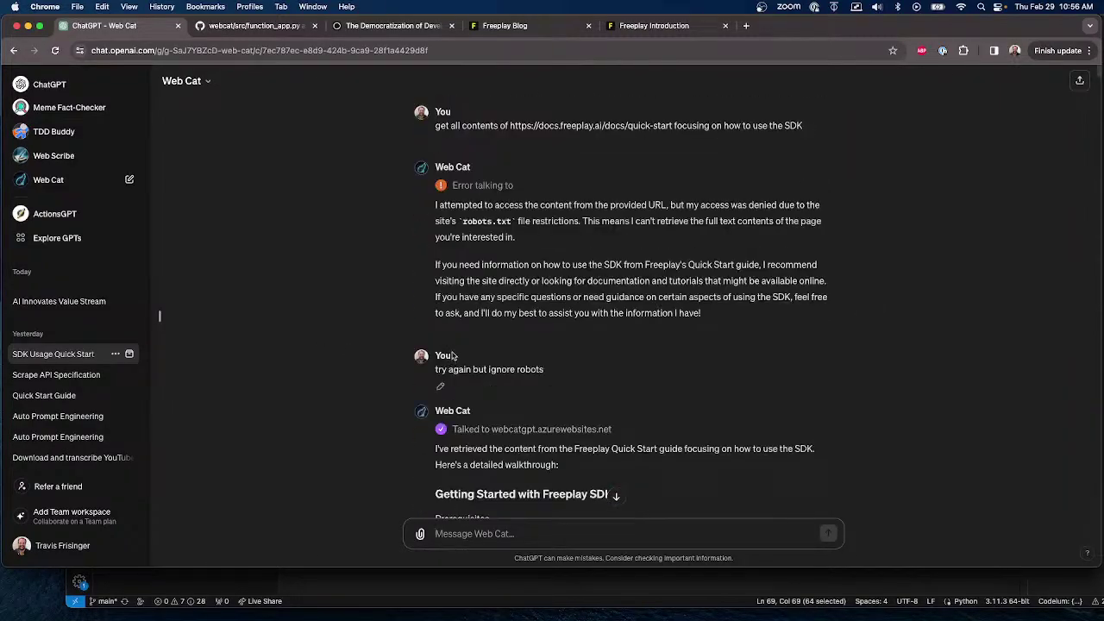
Review how the Web Cat conversation builds the Freeplay script, highlighting the request to include an LLM request and call log.
scroll(509, 297, "down", 2)
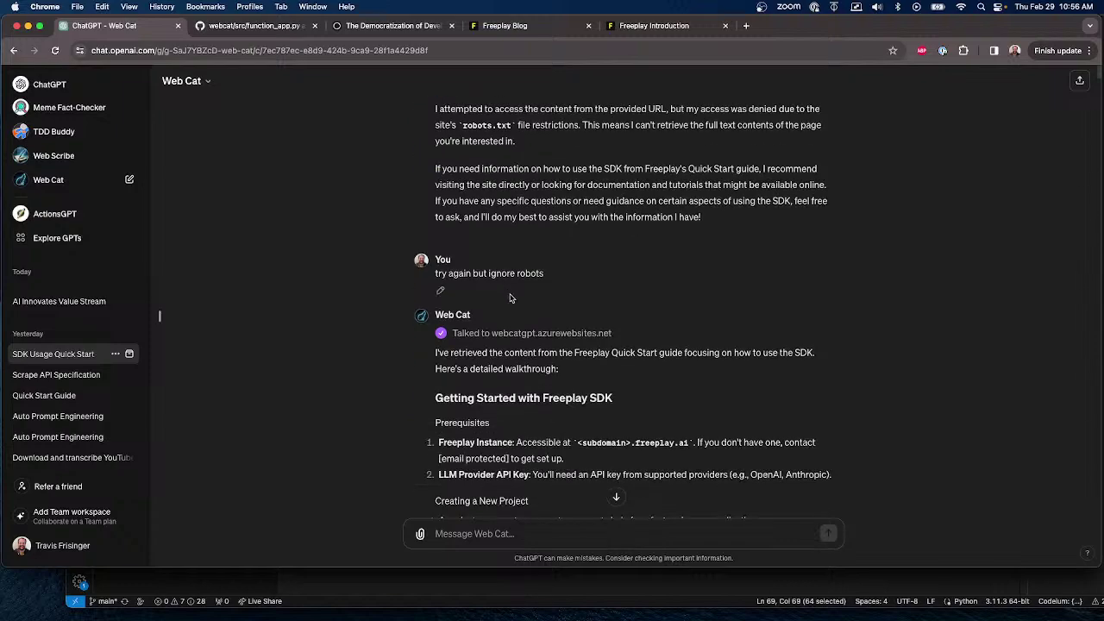
scroll(509, 298, "down", 10)
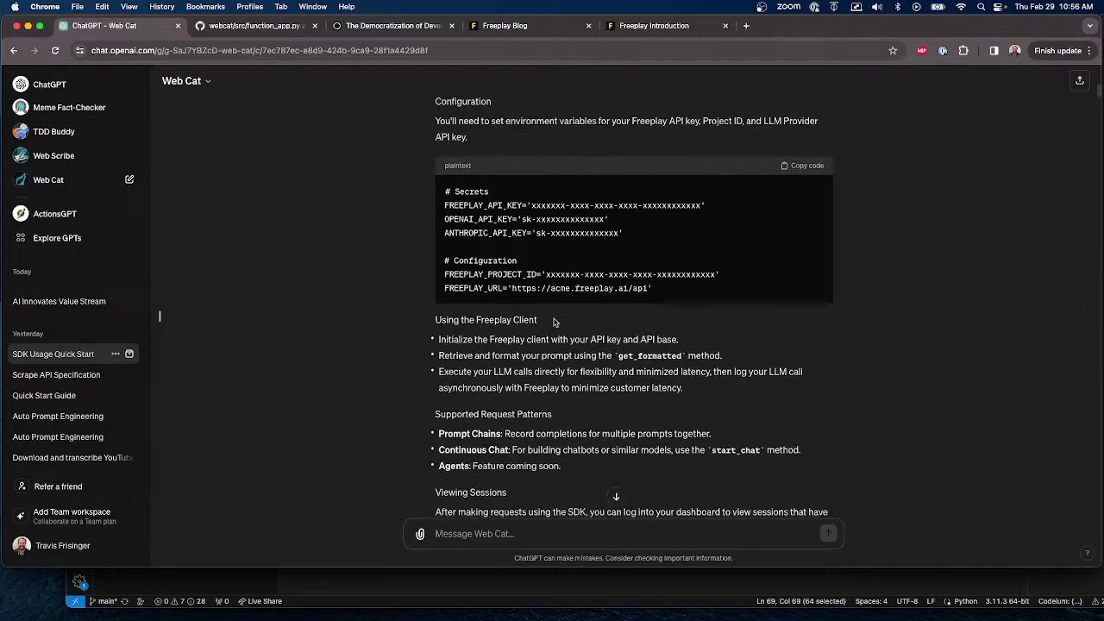
scroll(554, 322, "down", 10)
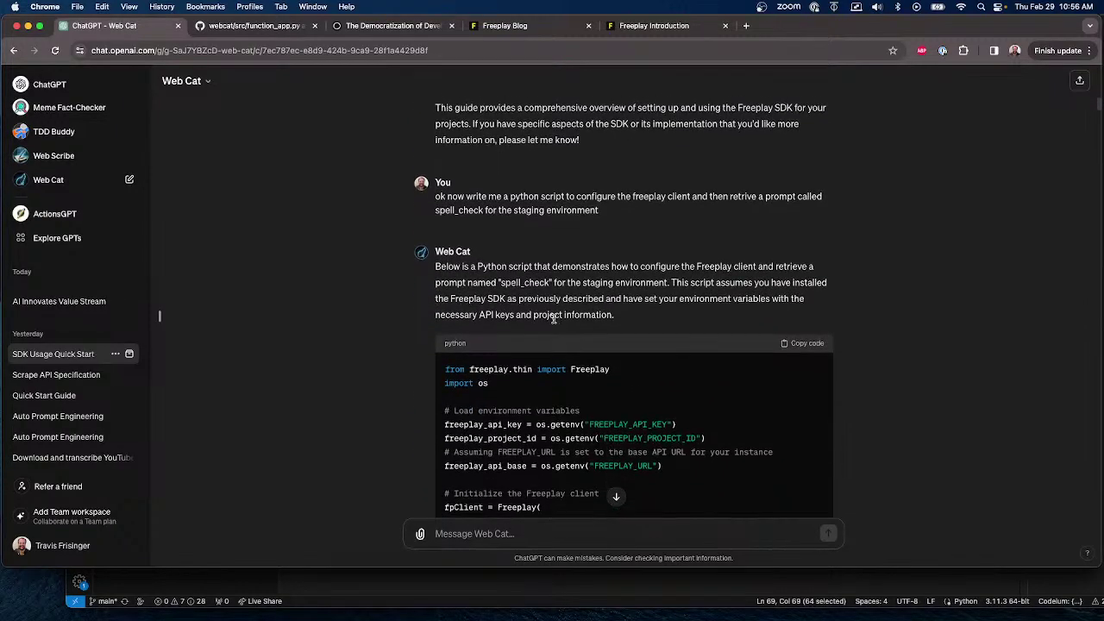
scroll(553, 319, "down", 15)
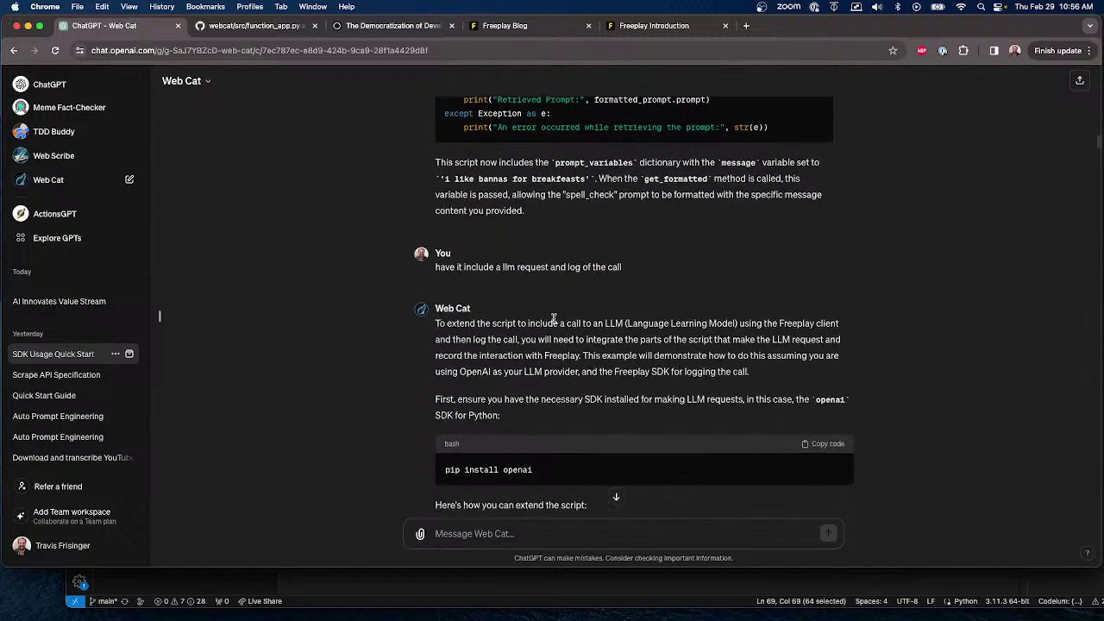
left_click_drag(457, 267, 672, 274)
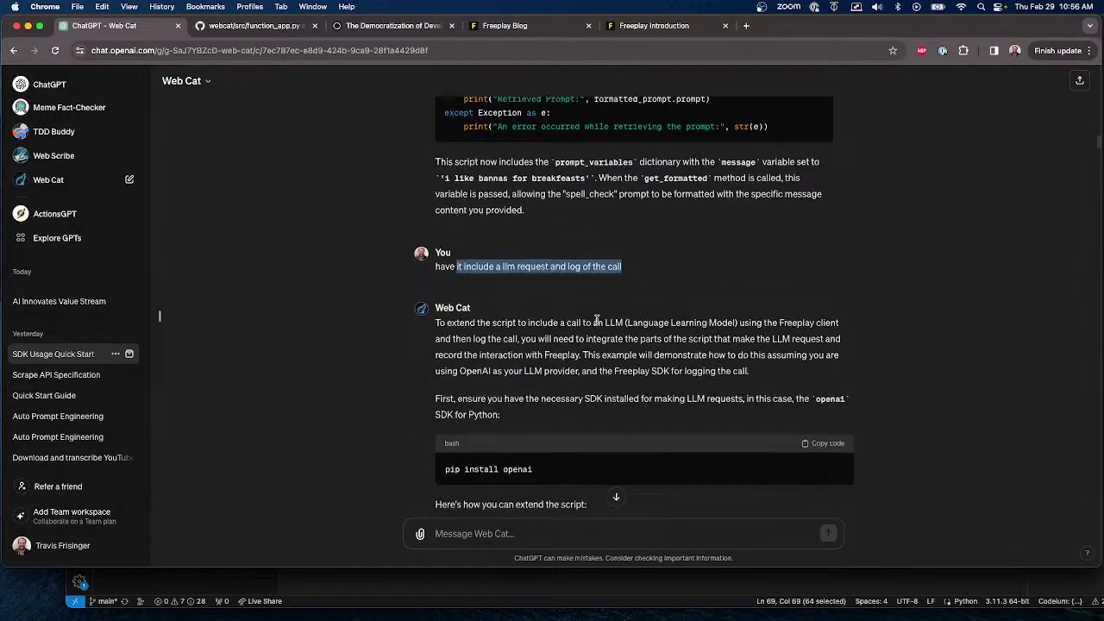
scroll(600, 323, "down", 3)
scroll(599, 323, "down", 10)
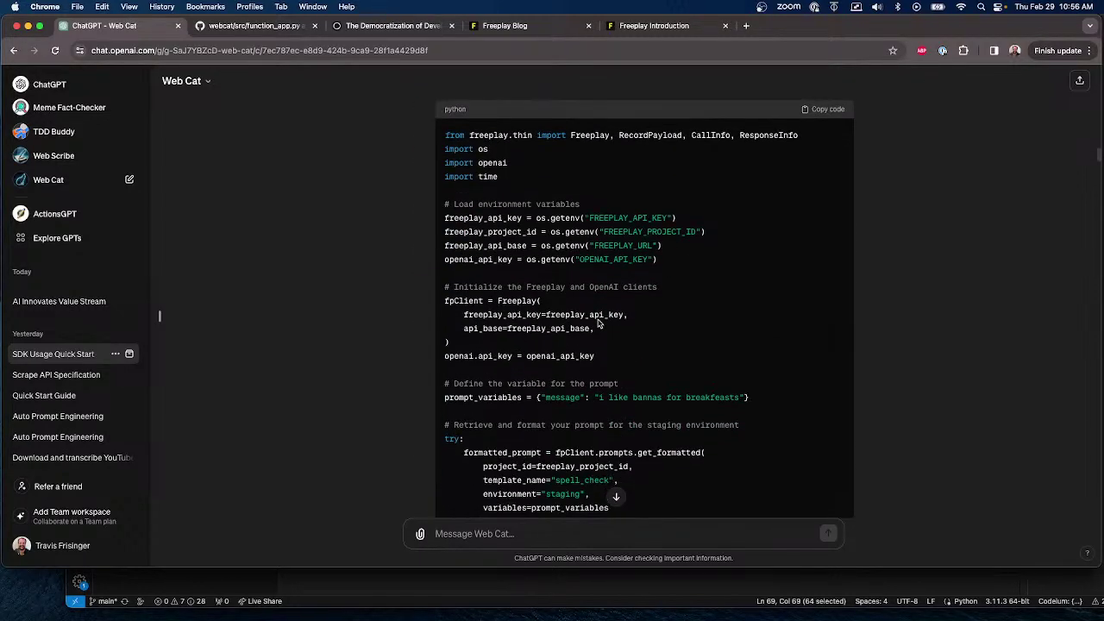
scroll(598, 319, "down", 10)
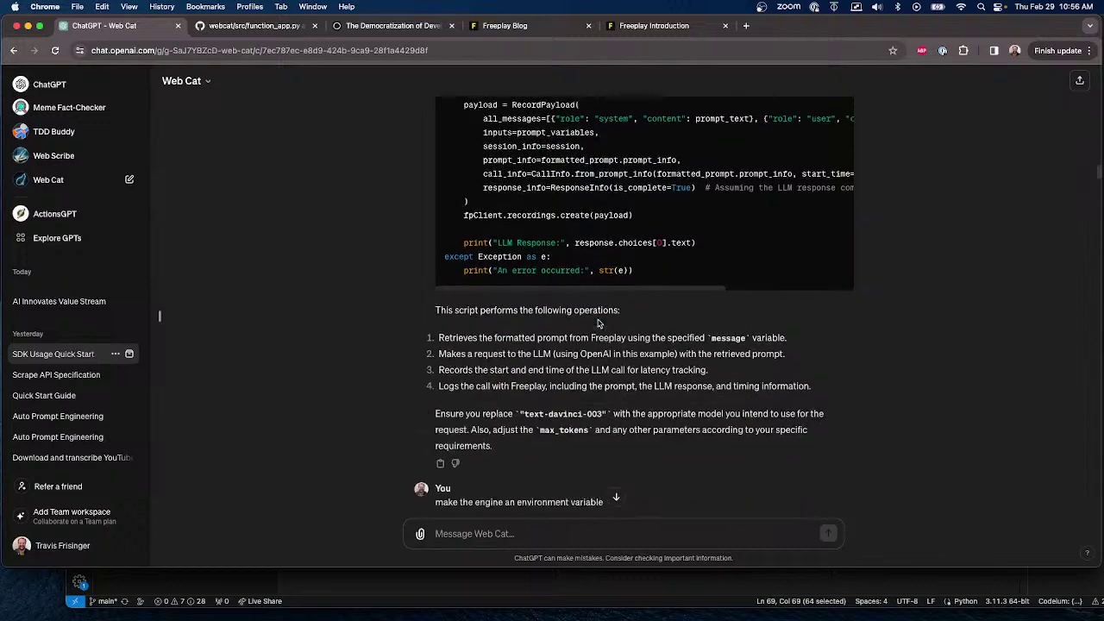
scroll(598, 322, "down", 5)
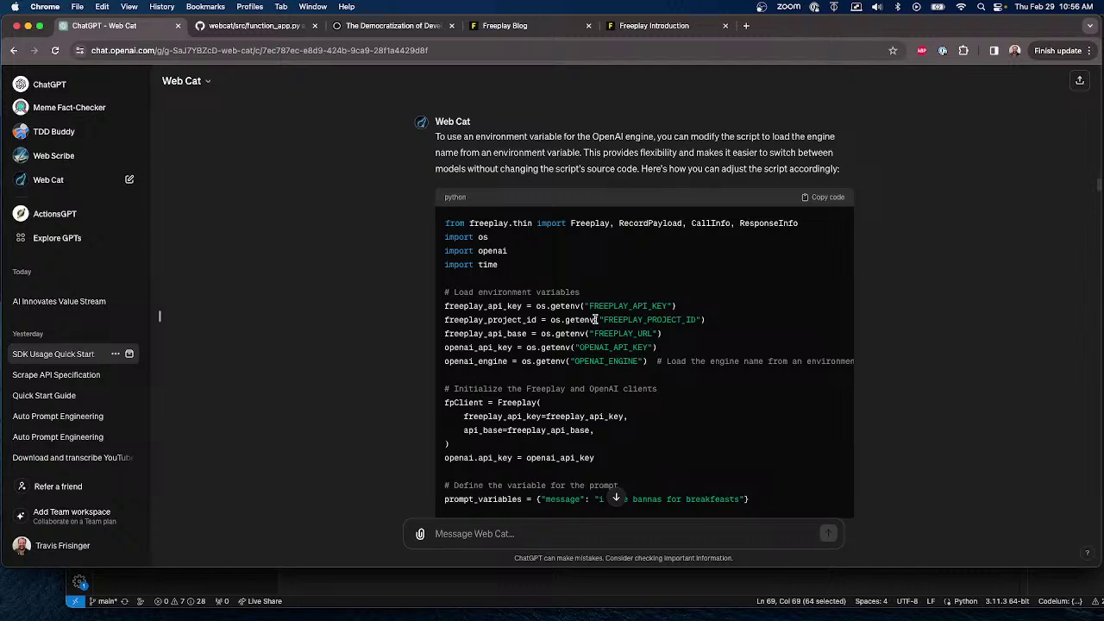
Return to VS Code, review app.py from its beginning, and switch back to the ChatGPT conversation in Chrome.
left_click(410, 579)
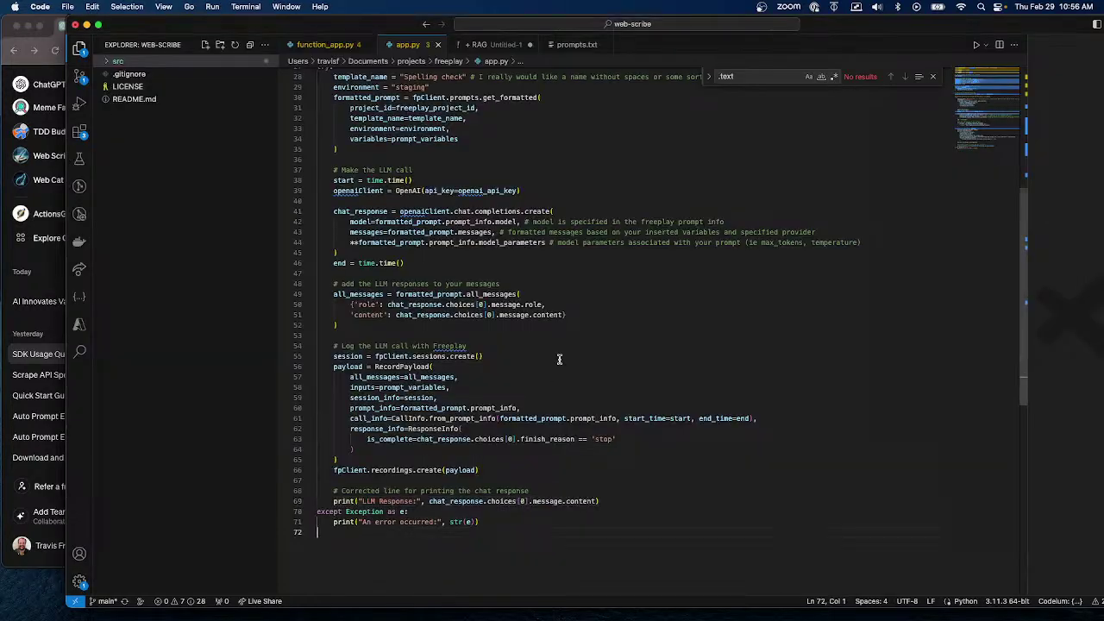
scroll(553, 374, "up", 9)
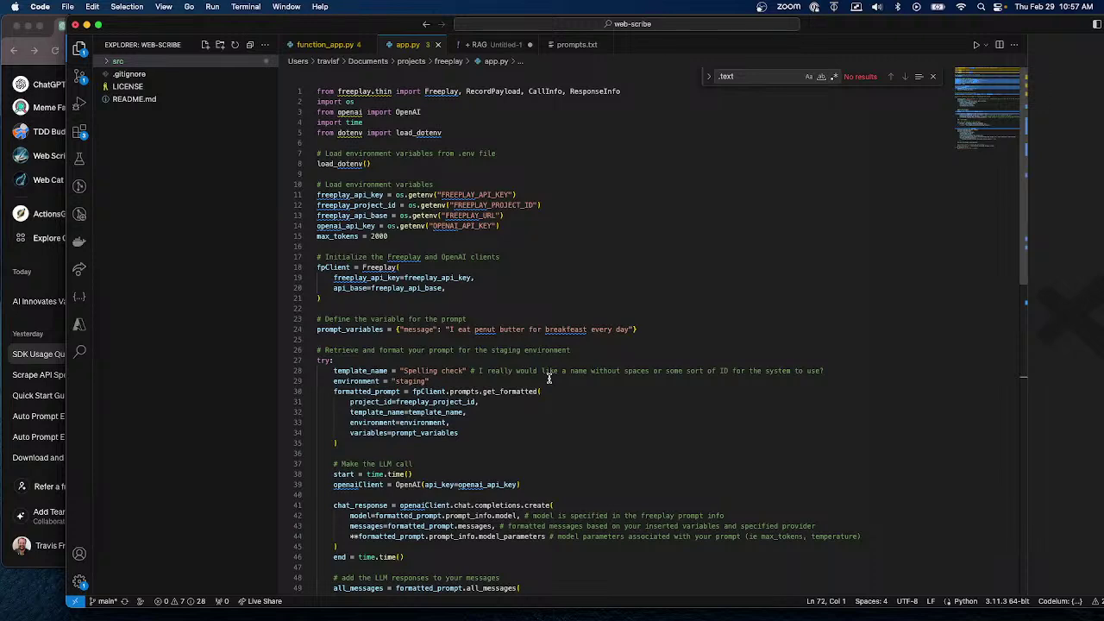
left_click(25, 217)
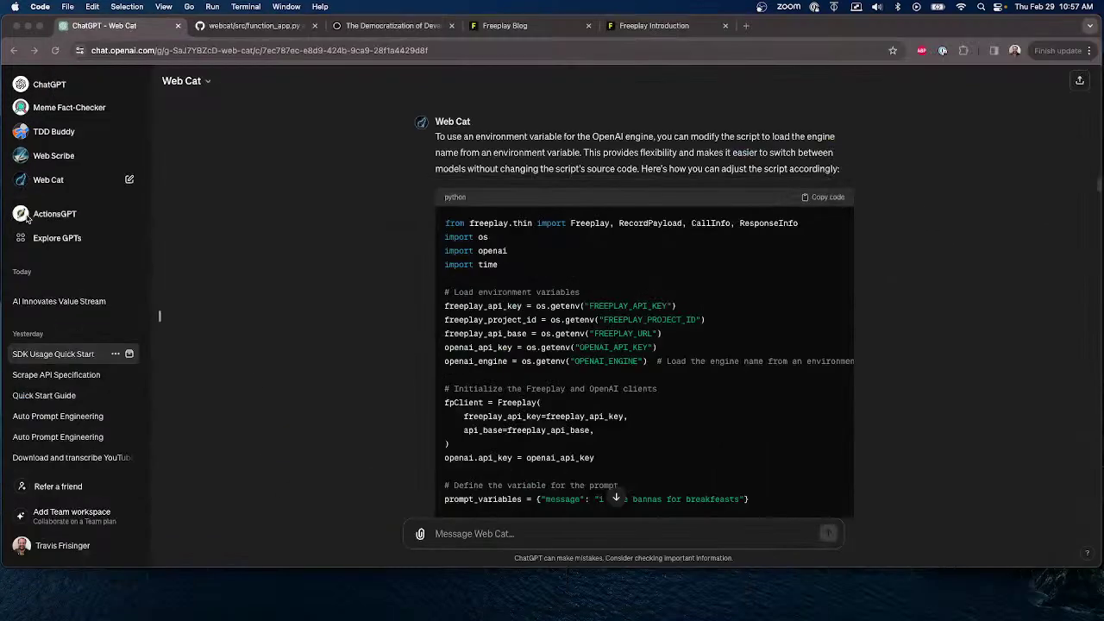